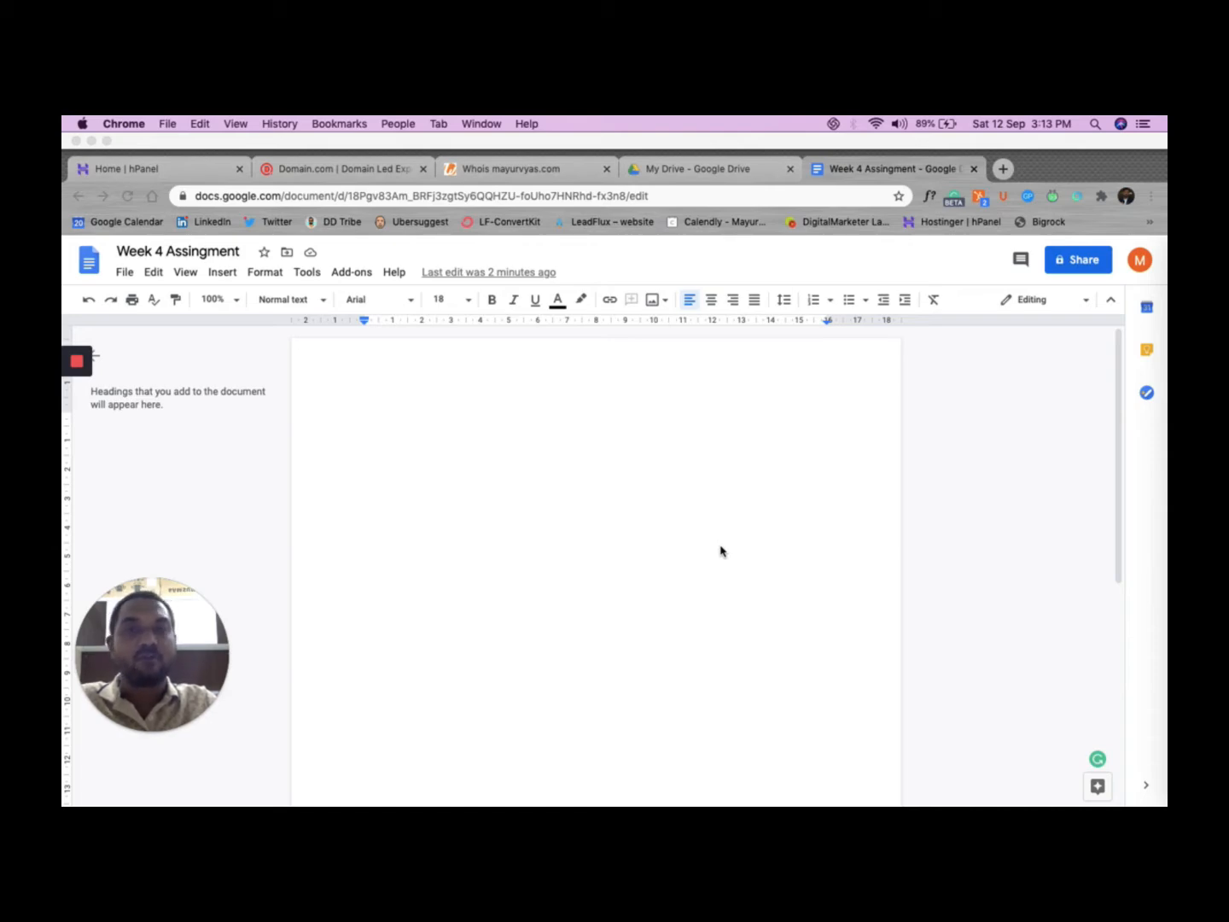
Step: Type the first line 'Domain name & hosting on same server' in the document, fixing typos
{"action": "left_click", "coordinate": [383, 400]}
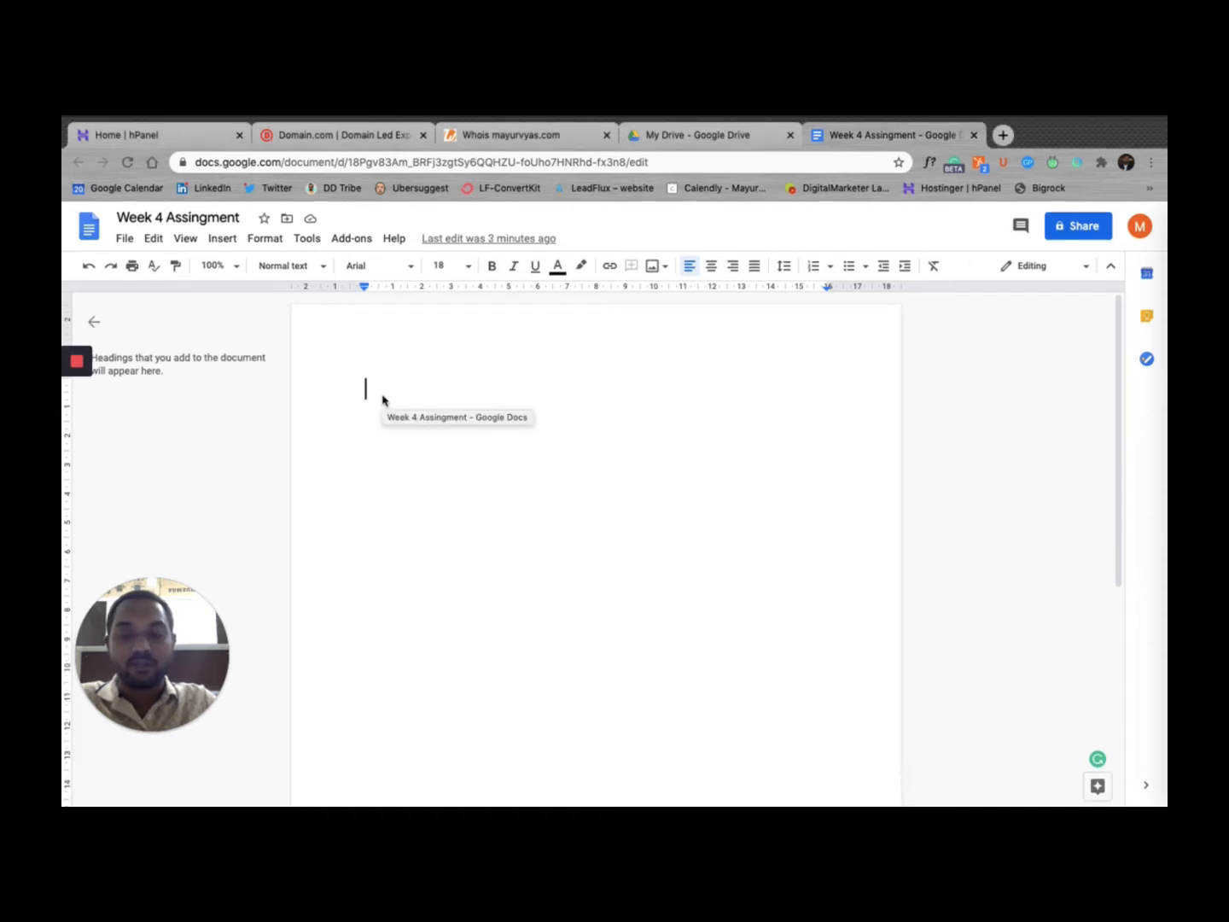
{"action": "type", "text": "Domain"}
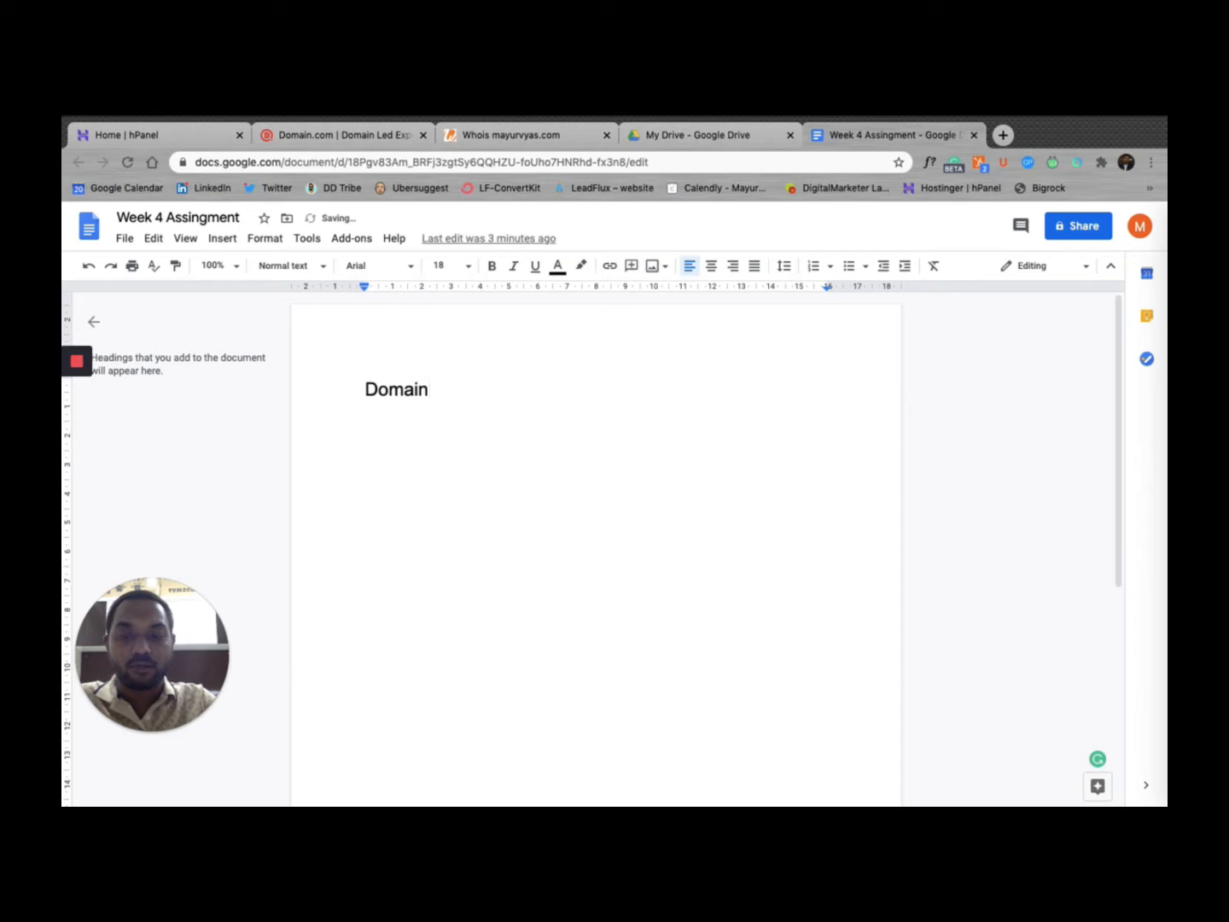
{"action": "type", "text": " name a&"}
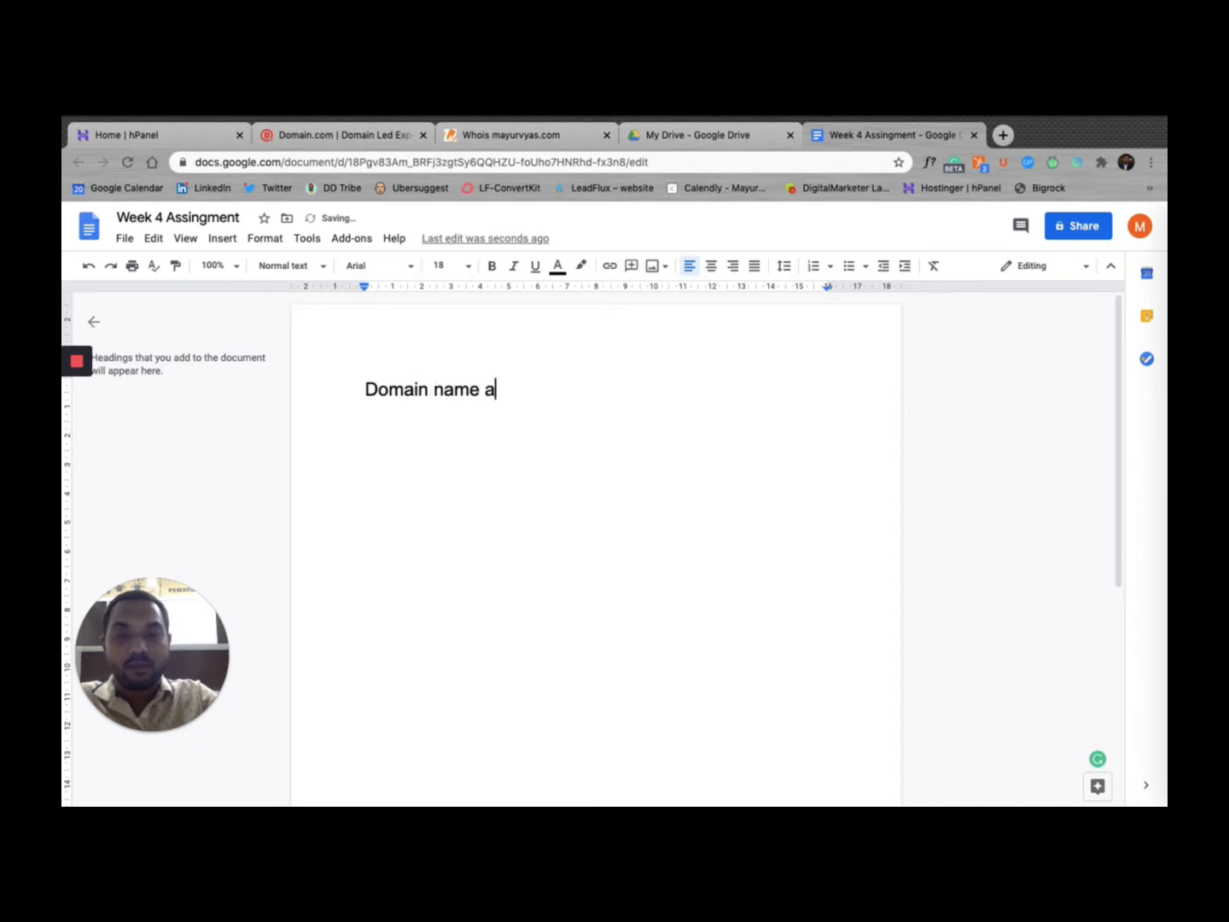
{"action": "key", "text": "BackSpace"}
{"action": "key", "text": "BackSpace"}
{"action": "type", "text": "& hst"}
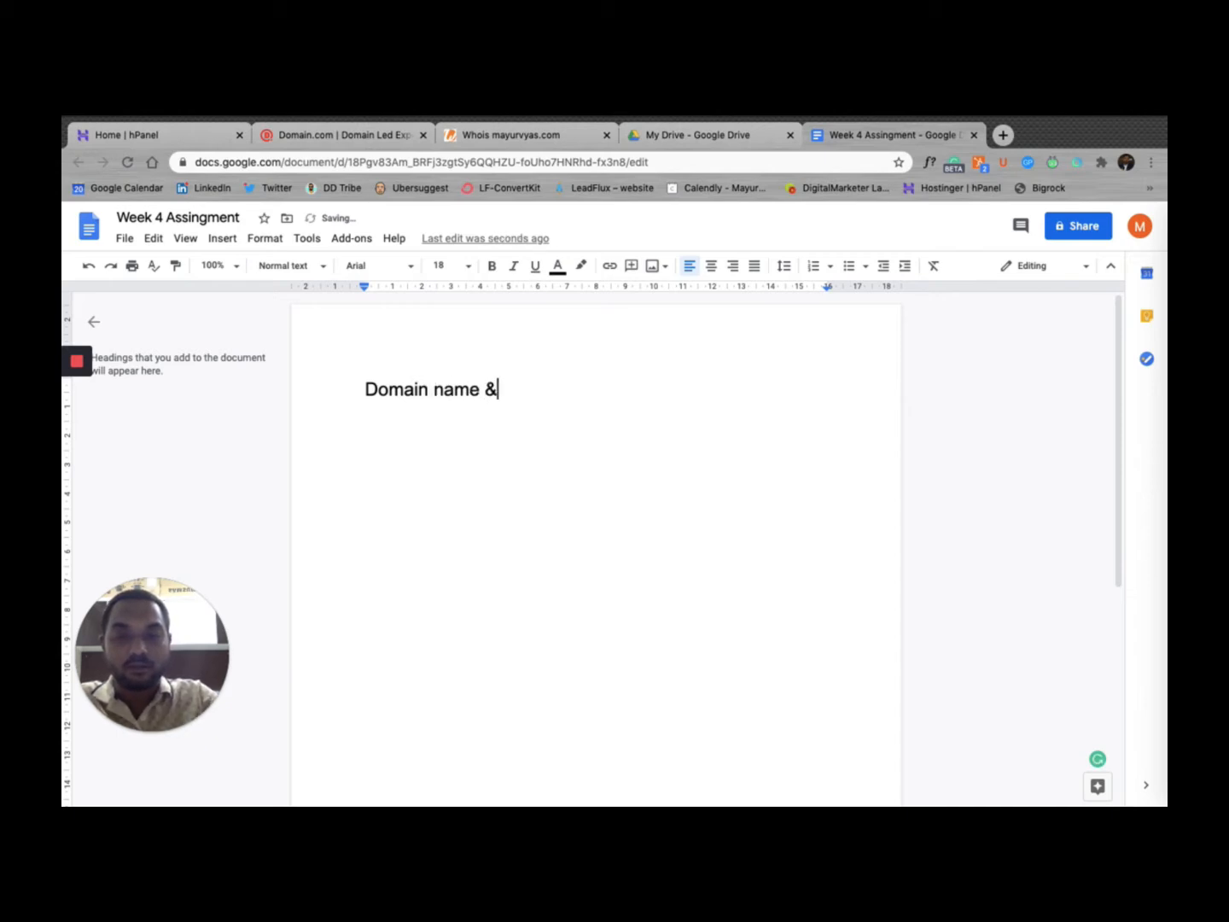
{"action": "key", "text": "BackSpace"}
{"action": "key", "text": "BackSpace"}
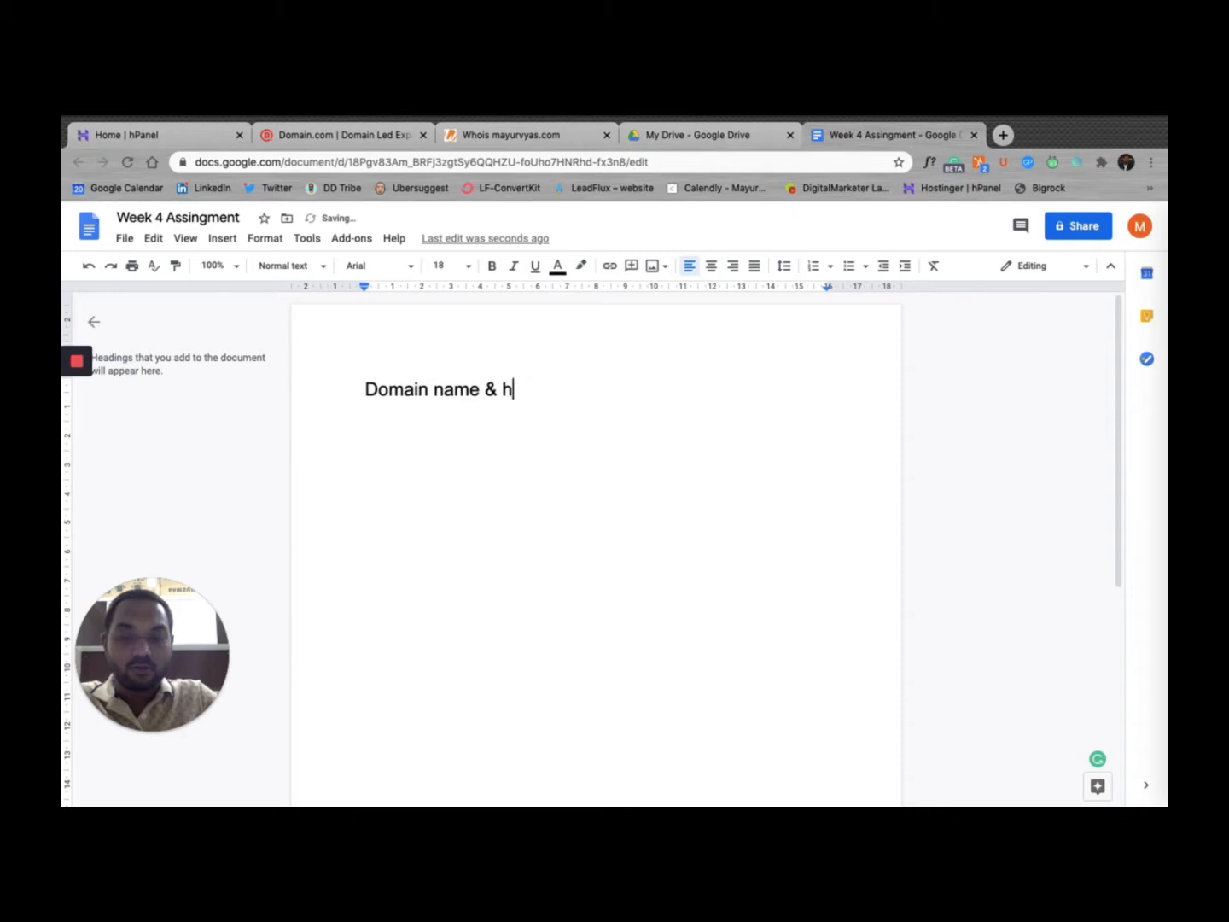
{"action": "type", "text": "osting on "}
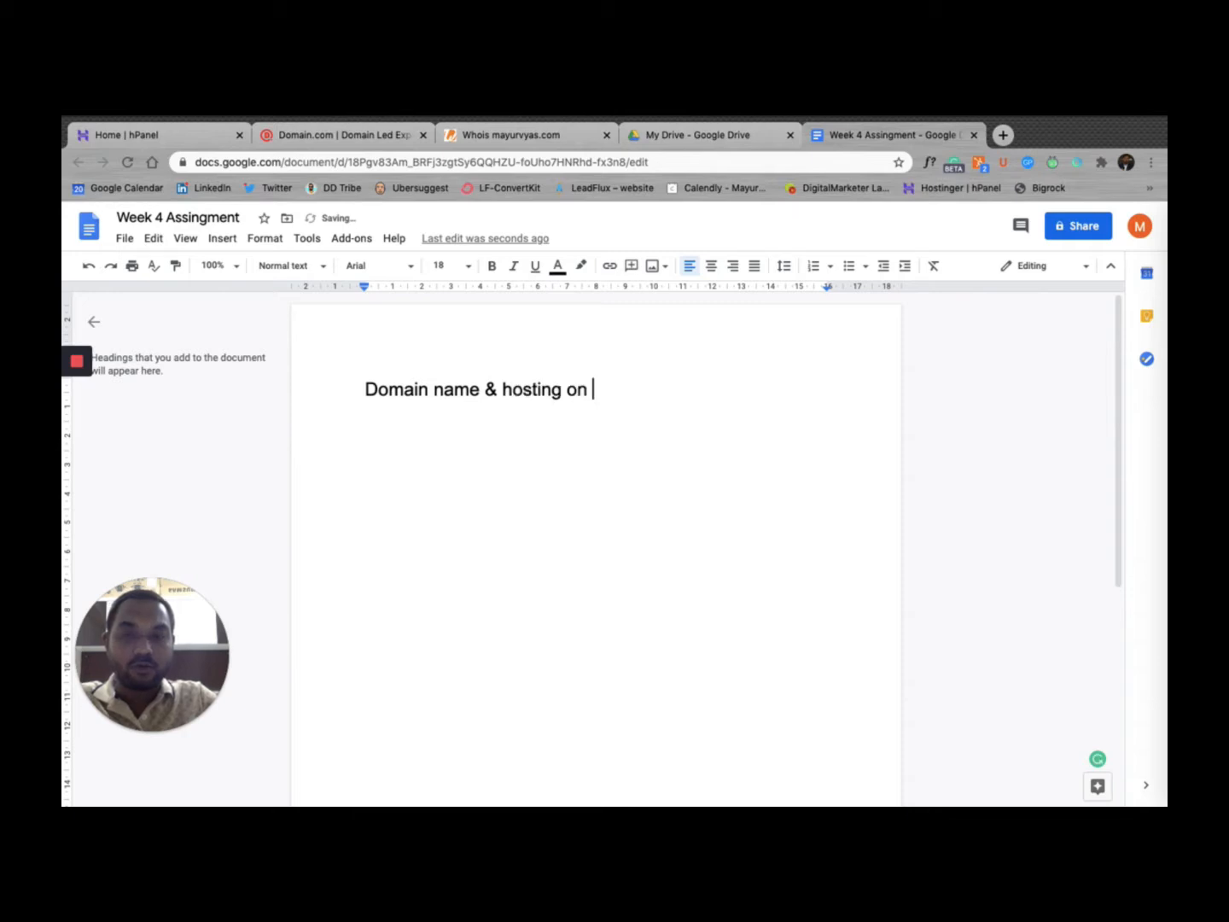
{"action": "type", "text": "same verve"}
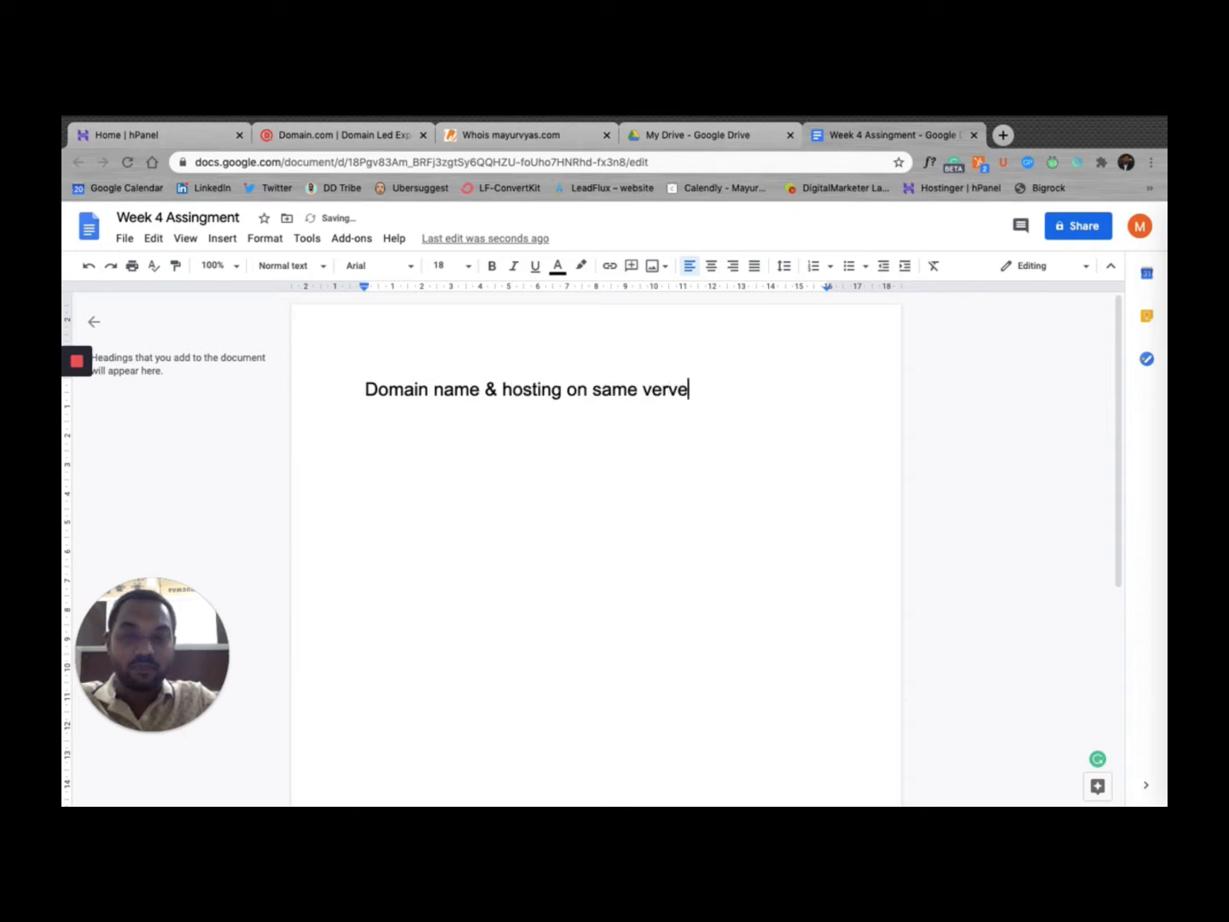
{"action": "type", "text": "r"}
{"action": "key", "text": "BackSpace"}
{"action": "key", "text": "BackSpace"}
{"action": "key", "text": "BackSpace"}
{"action": "key", "text": "BackSpace"}
{"action": "key", "text": "BackSpace"}
{"action": "key", "text": "BackSpace"}
{"action": "type", "text": "s"}
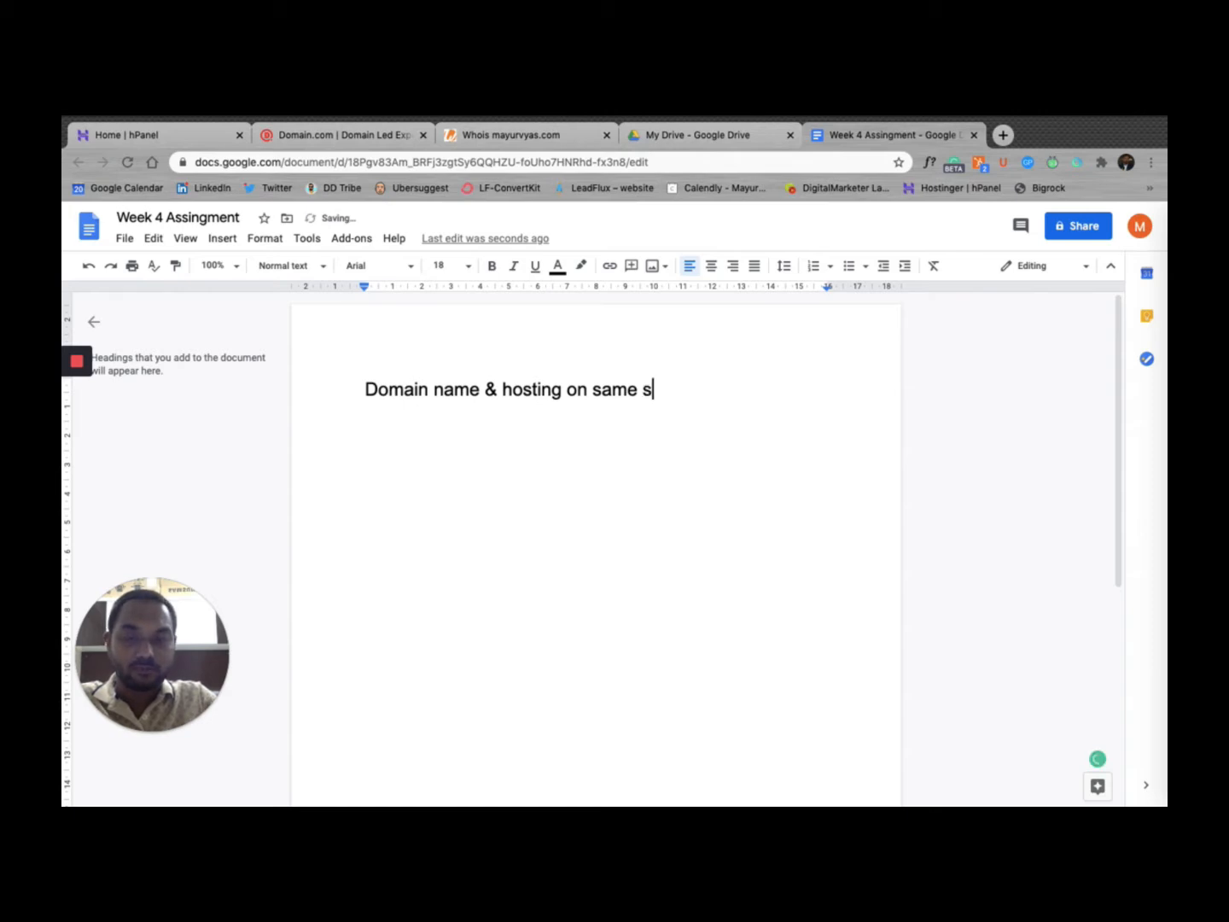
{"action": "type", "text": "erver"}
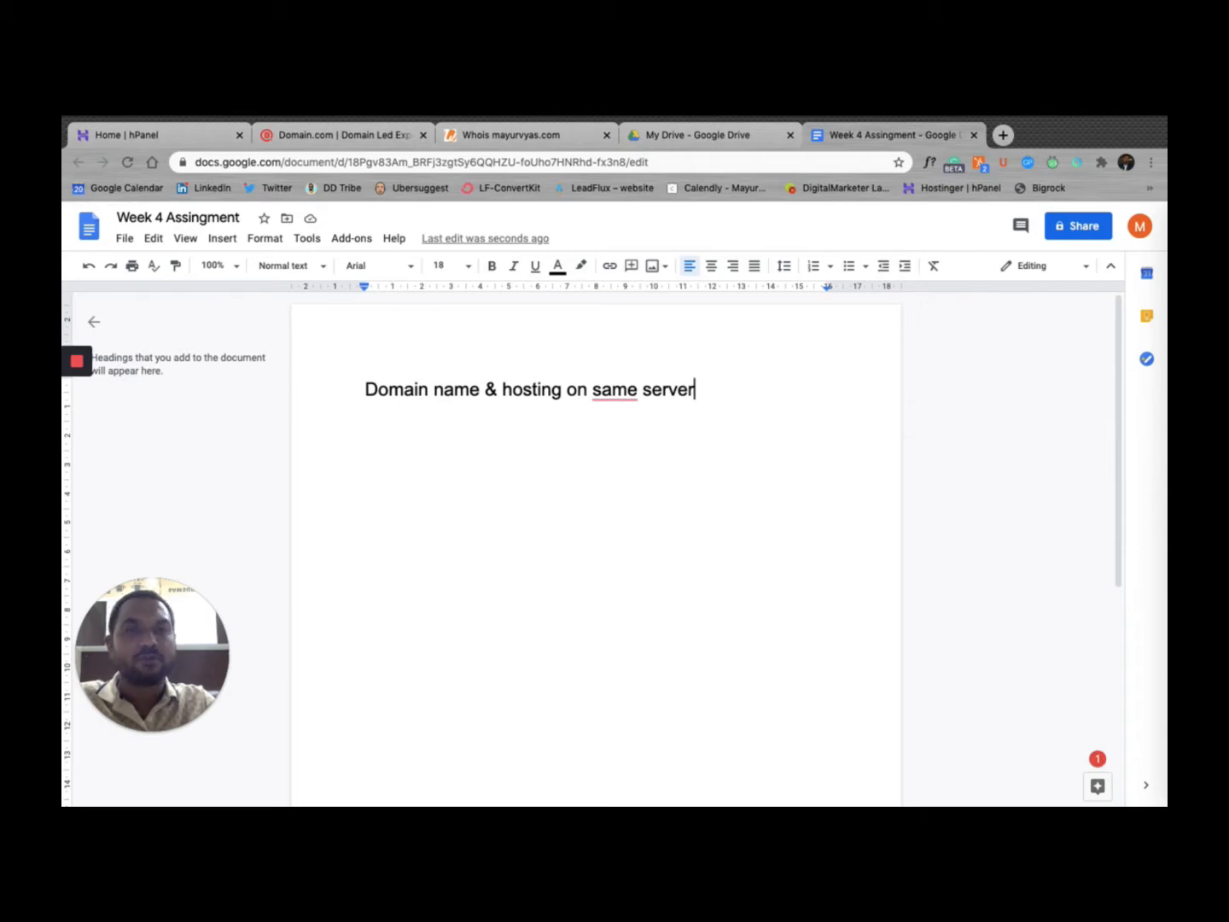
Step: Add a second line 'Domain name A & Hosting from B provider' below it
{"action": "key", "text": "Return"}
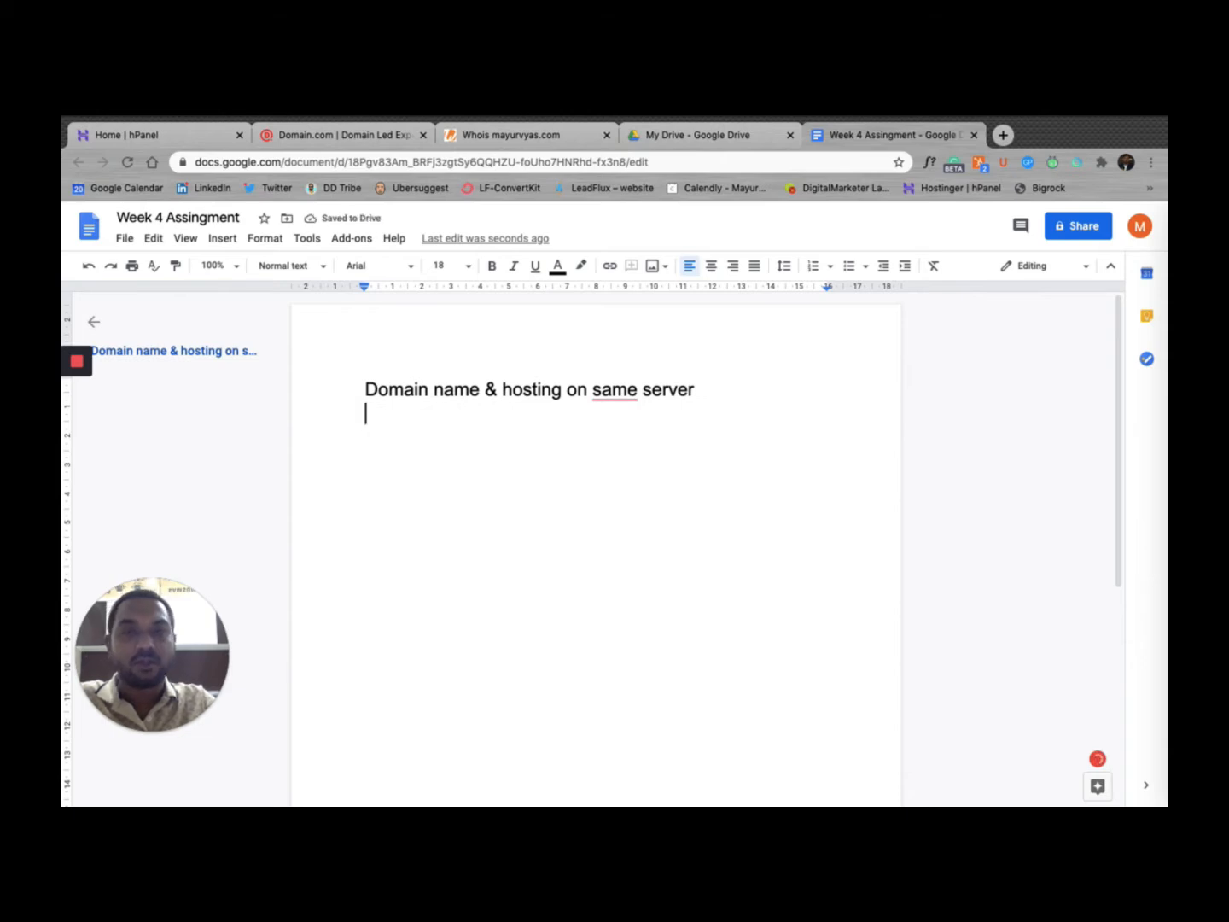
{"action": "type", "text": "D"}
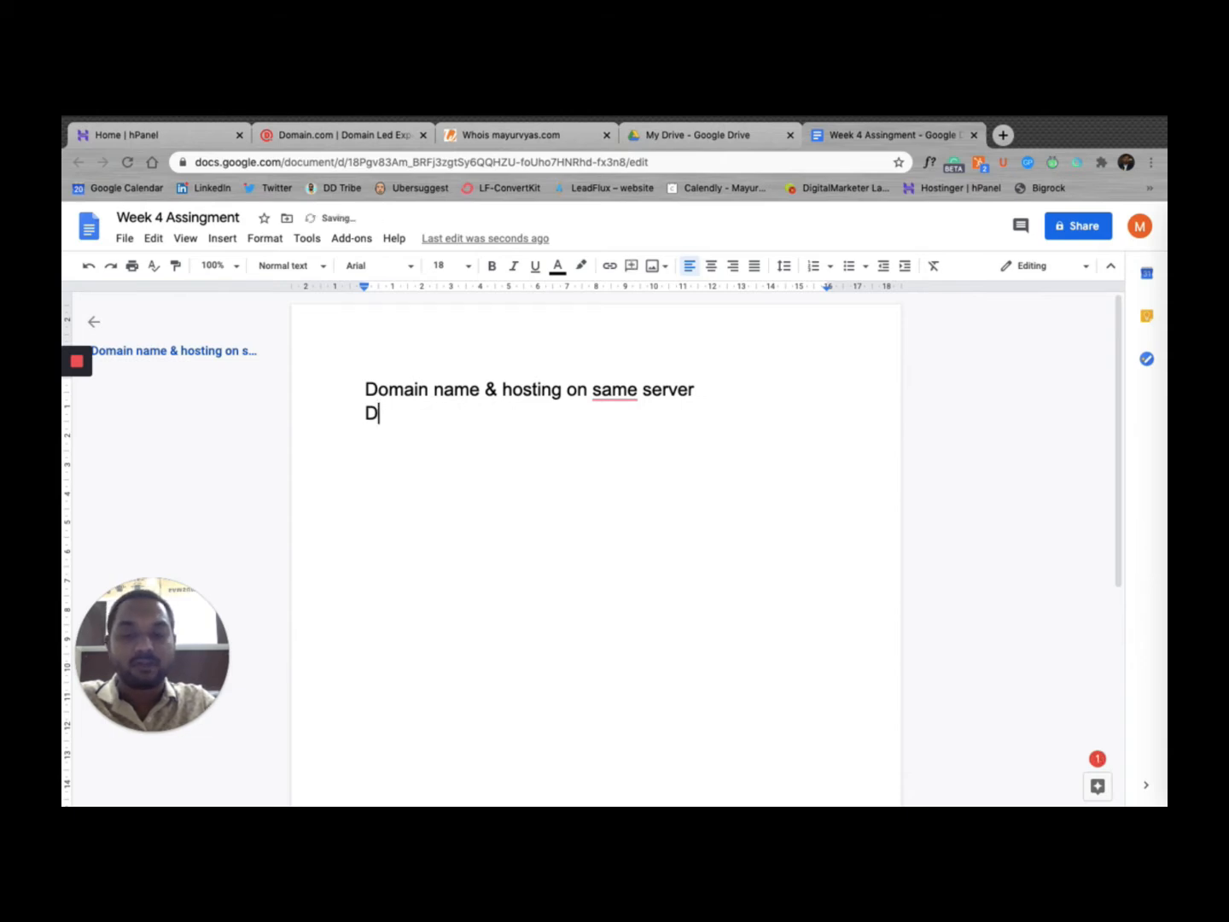
{"action": "type", "text": "omain name "}
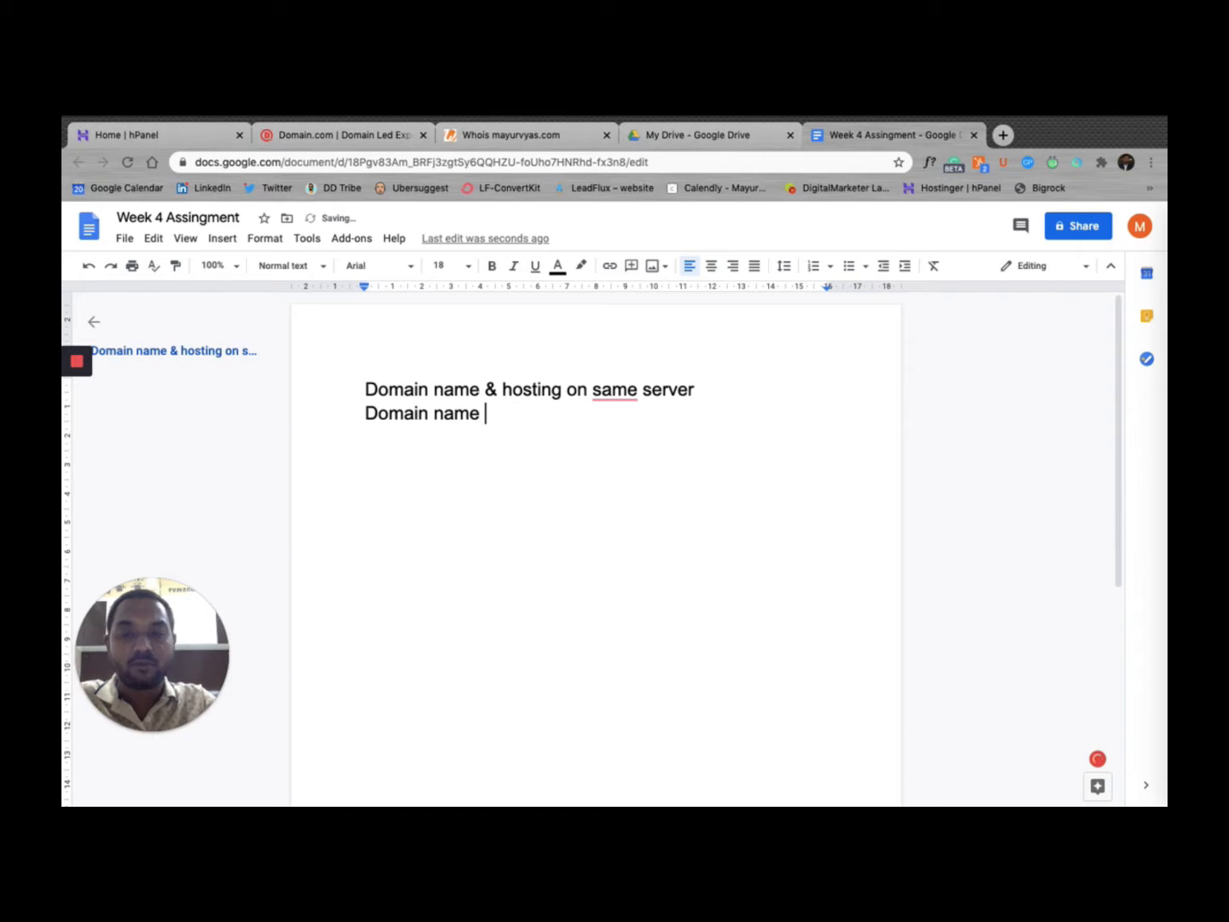
{"action": "type", "text": "A & Hoting"}
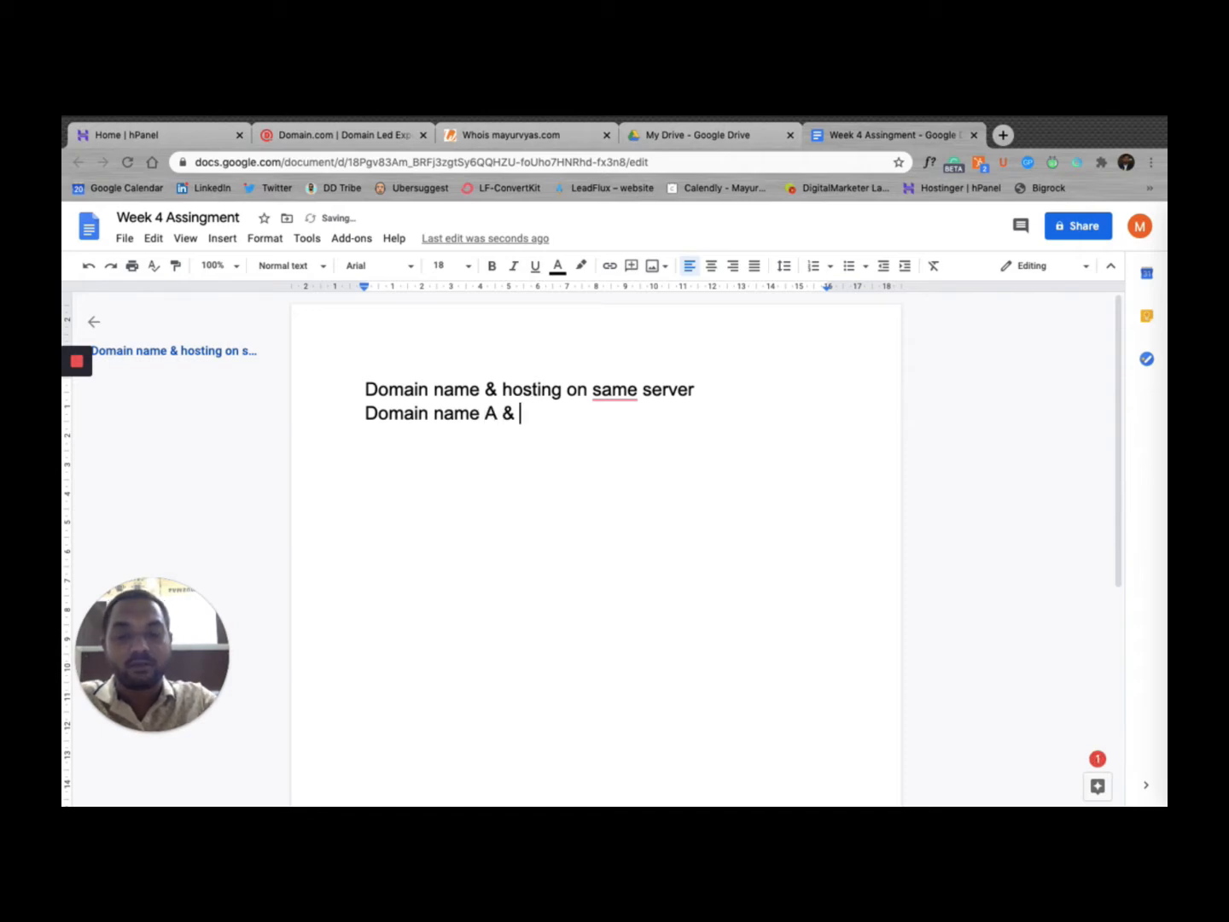
{"action": "key", "text": "BackSpace"}
{"action": "key", "text": "BackSpace"}
{"action": "key", "text": "BackSpace"}
{"action": "key", "text": "BackSpace"}
{"action": "key", "text": "BackSpace"}
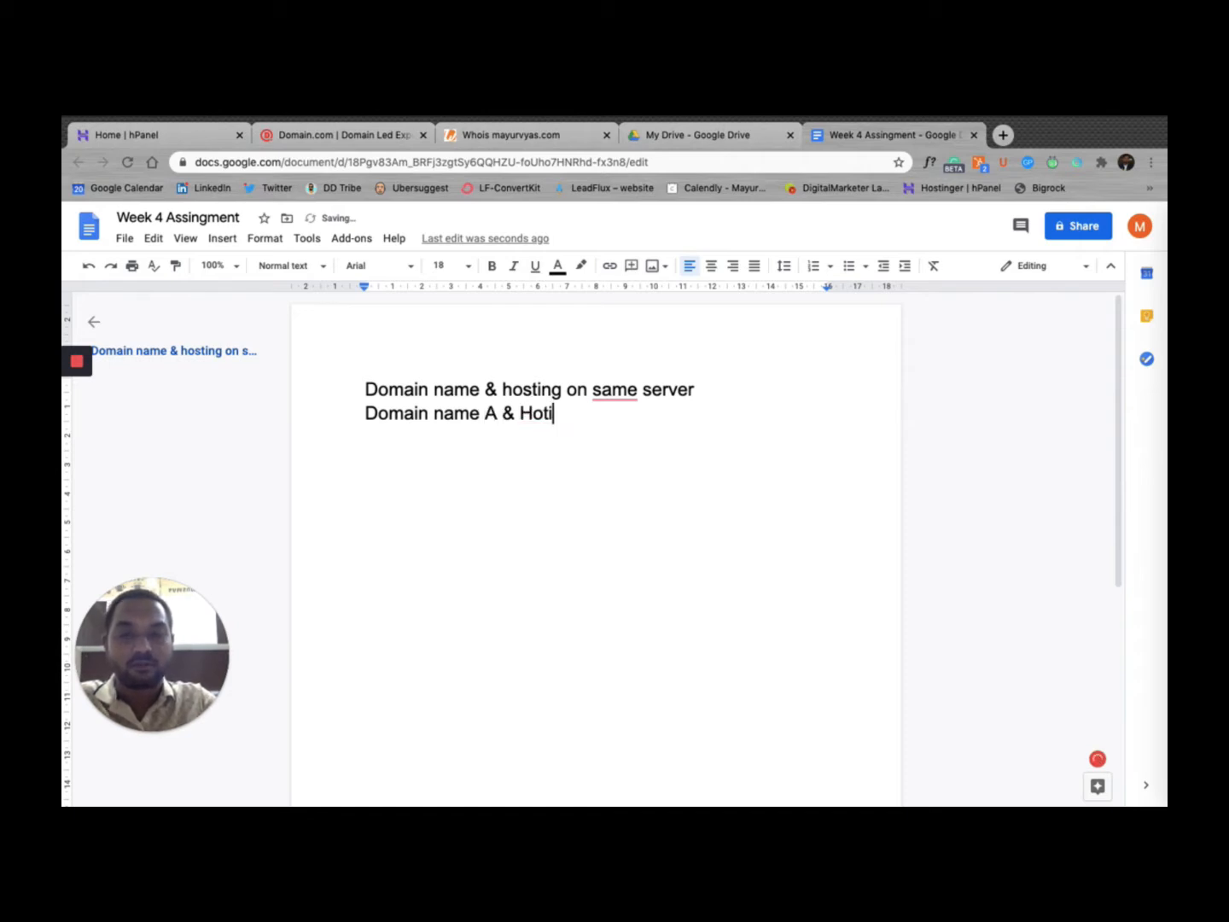
{"action": "type", "text": "sting from "}
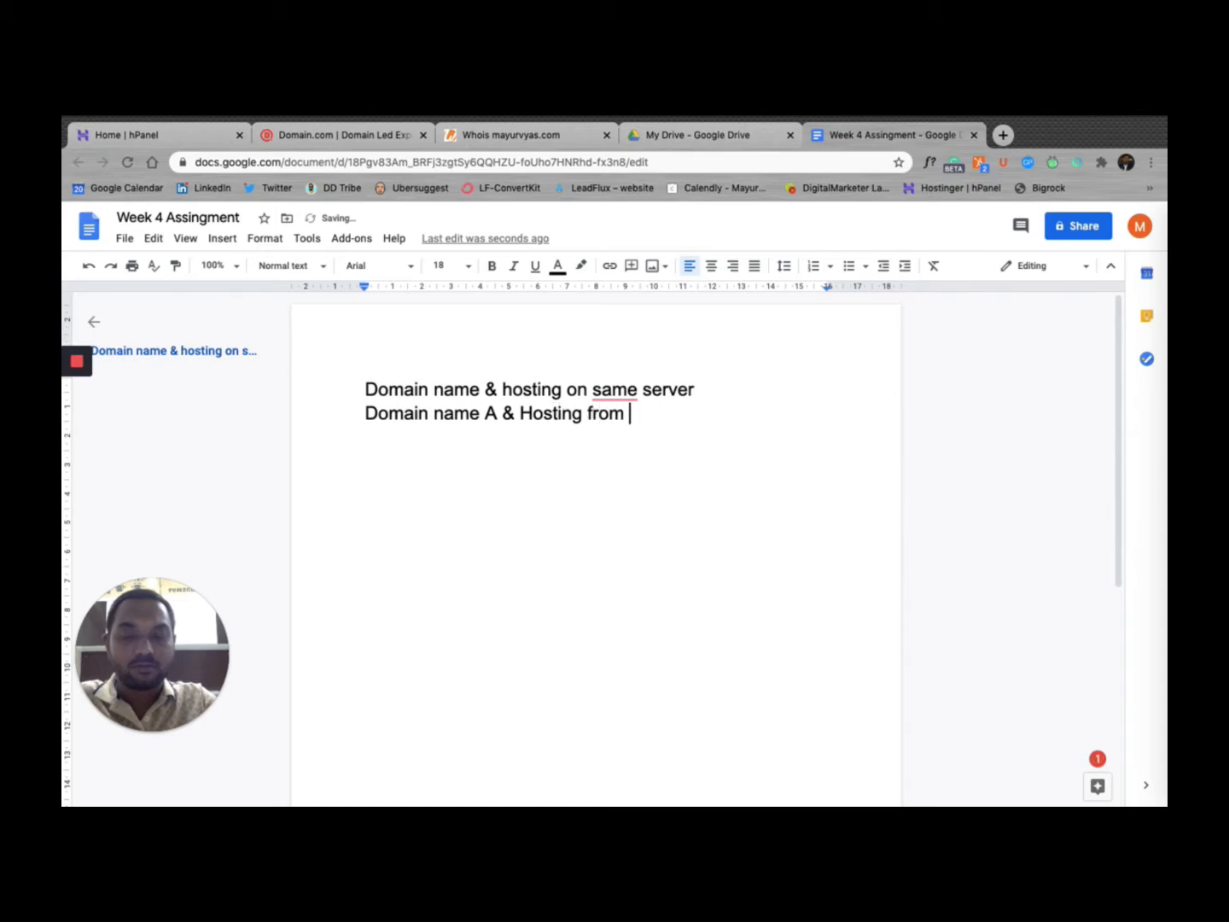
{"action": "type", "text": "B provi"}
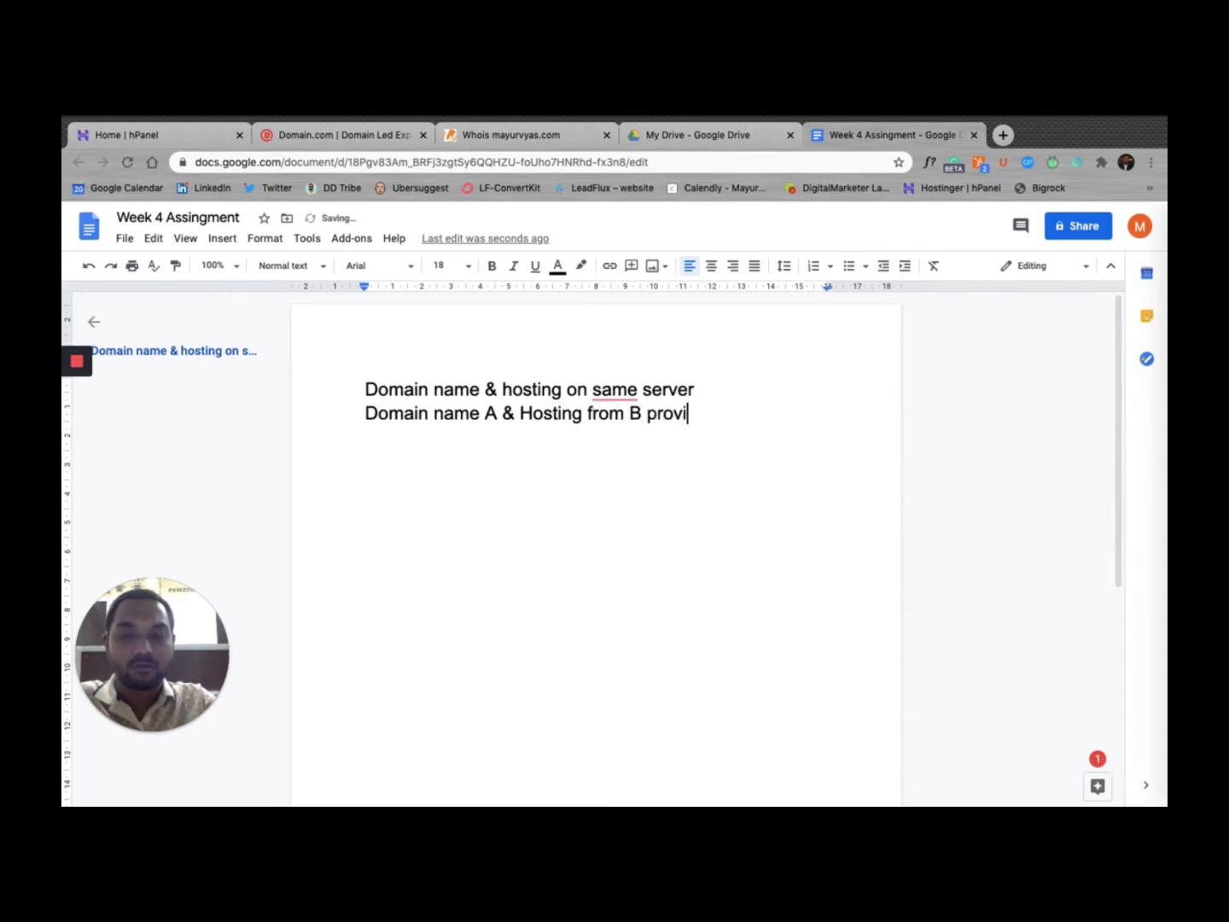
{"action": "type", "text": "der"}
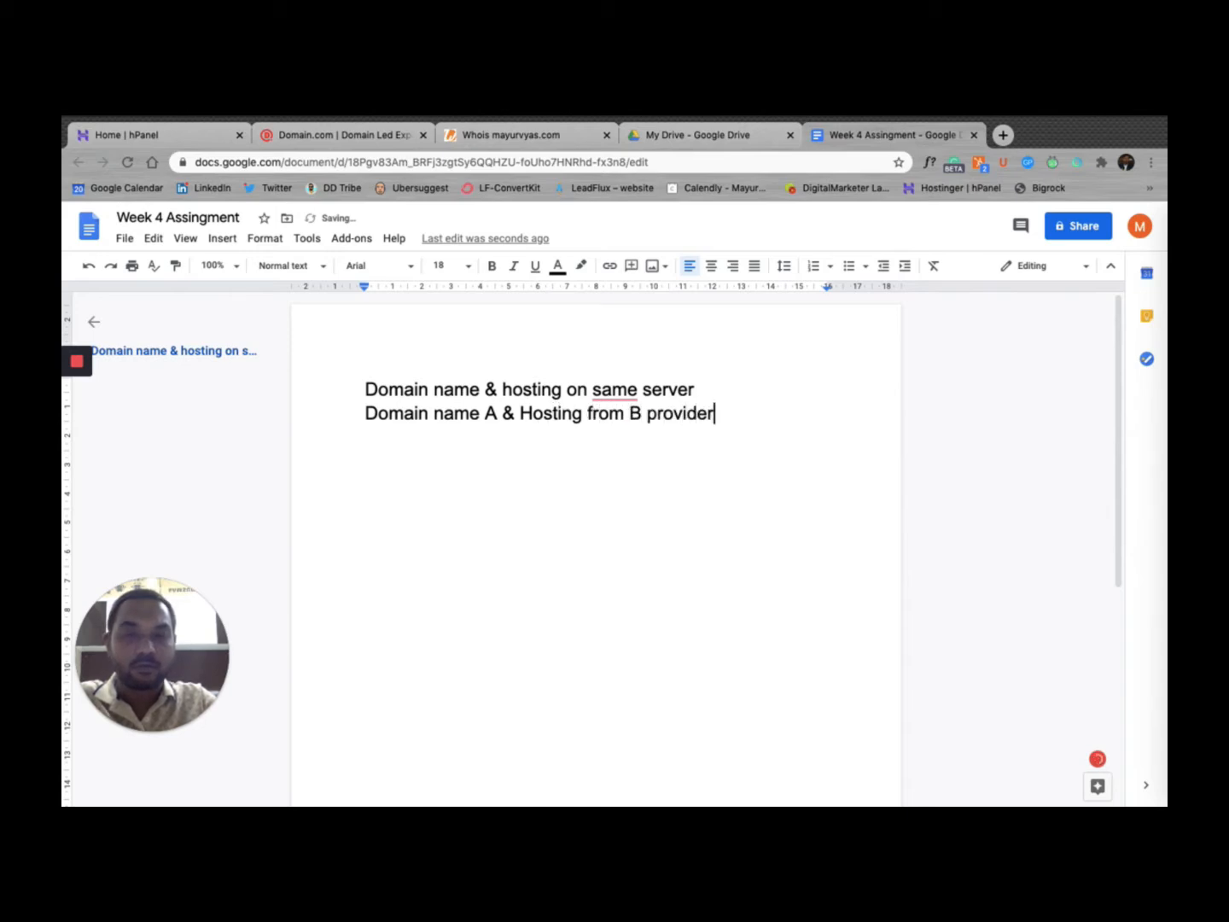
{"action": "key", "text": "Return"}
{"action": "key", "text": "Return"}
{"action": "key", "text": "Return"}
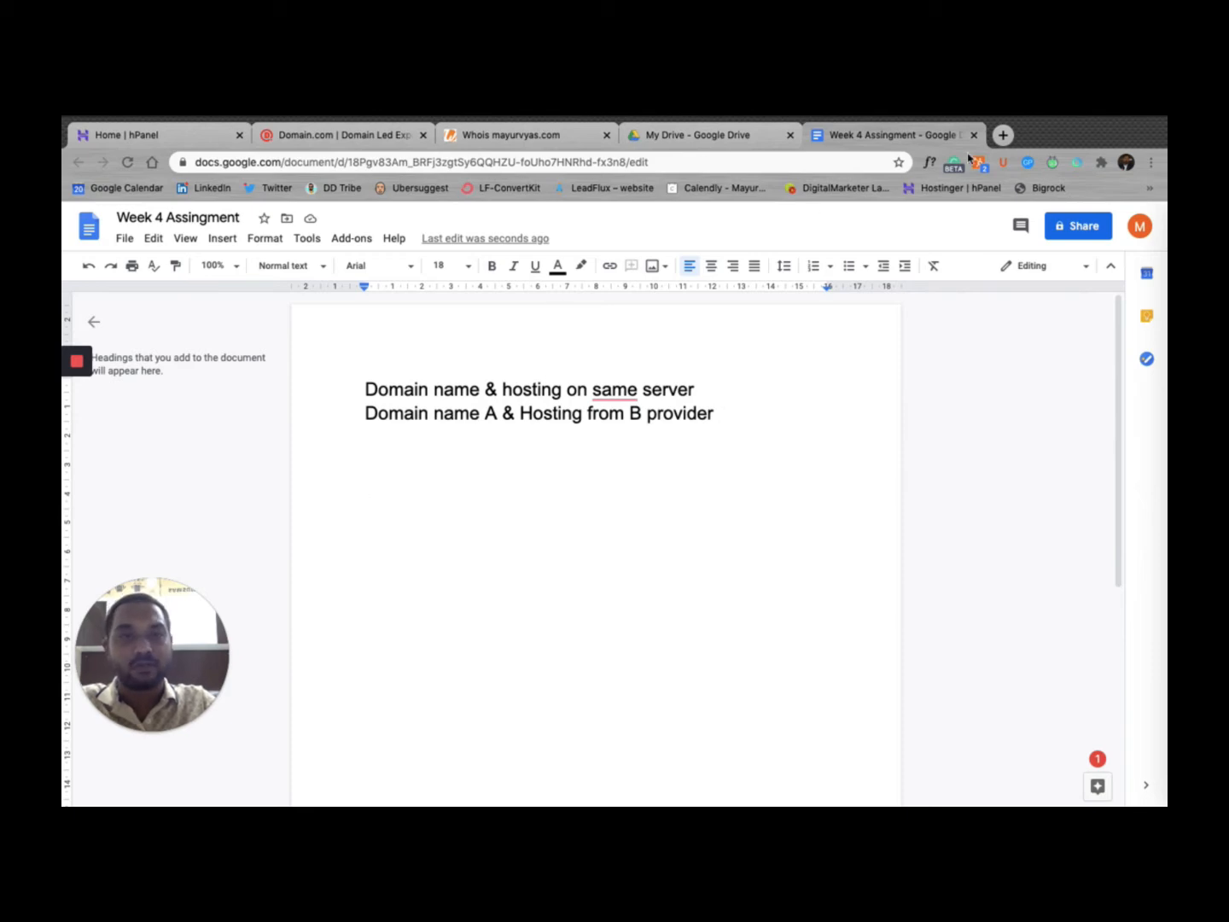
{"action": "left_click", "coordinate": [1003, 136]}
Step: Load leadflux.in and mayurvyas.com in new tabs, then return to the Domain.com summary
{"action": "type", "text": "lead"}
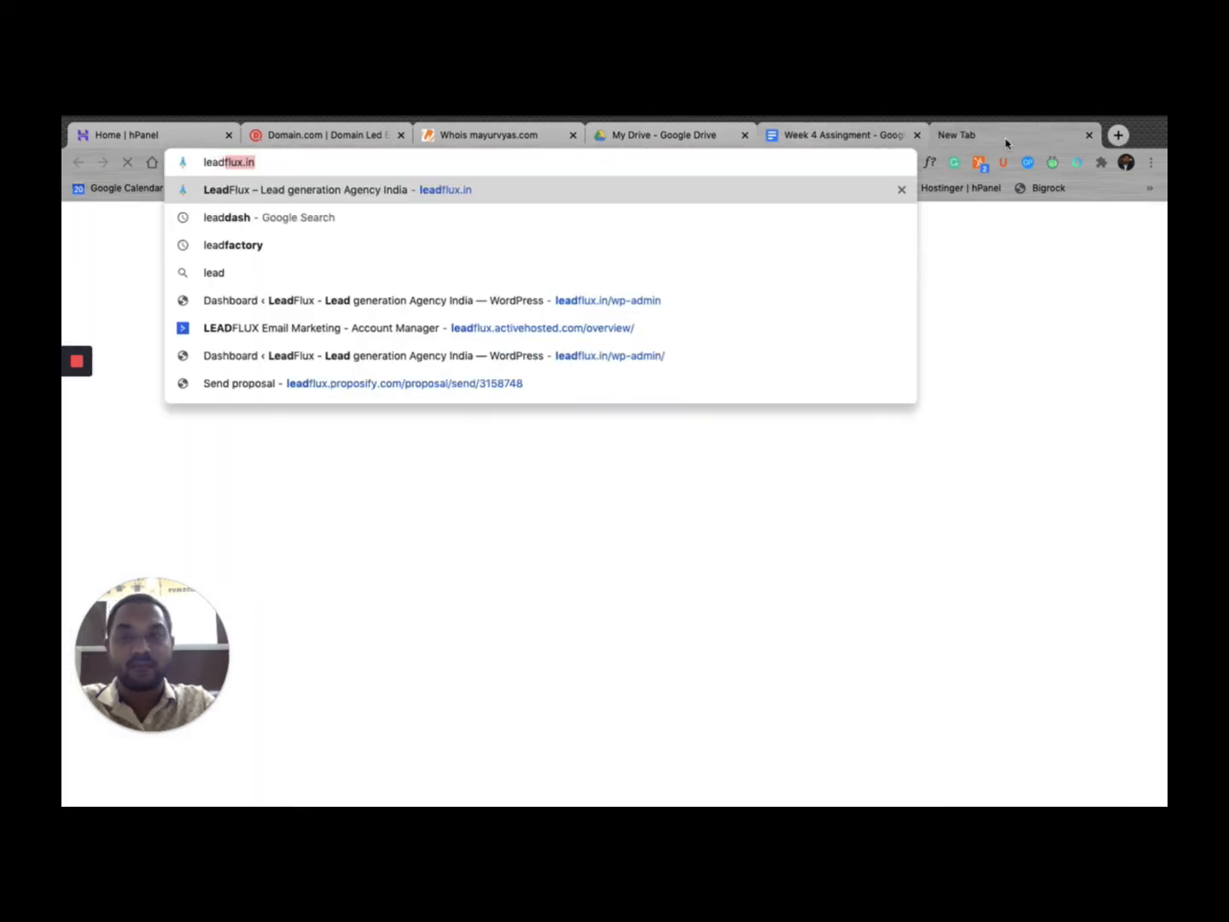
{"action": "key", "text": "Return"}
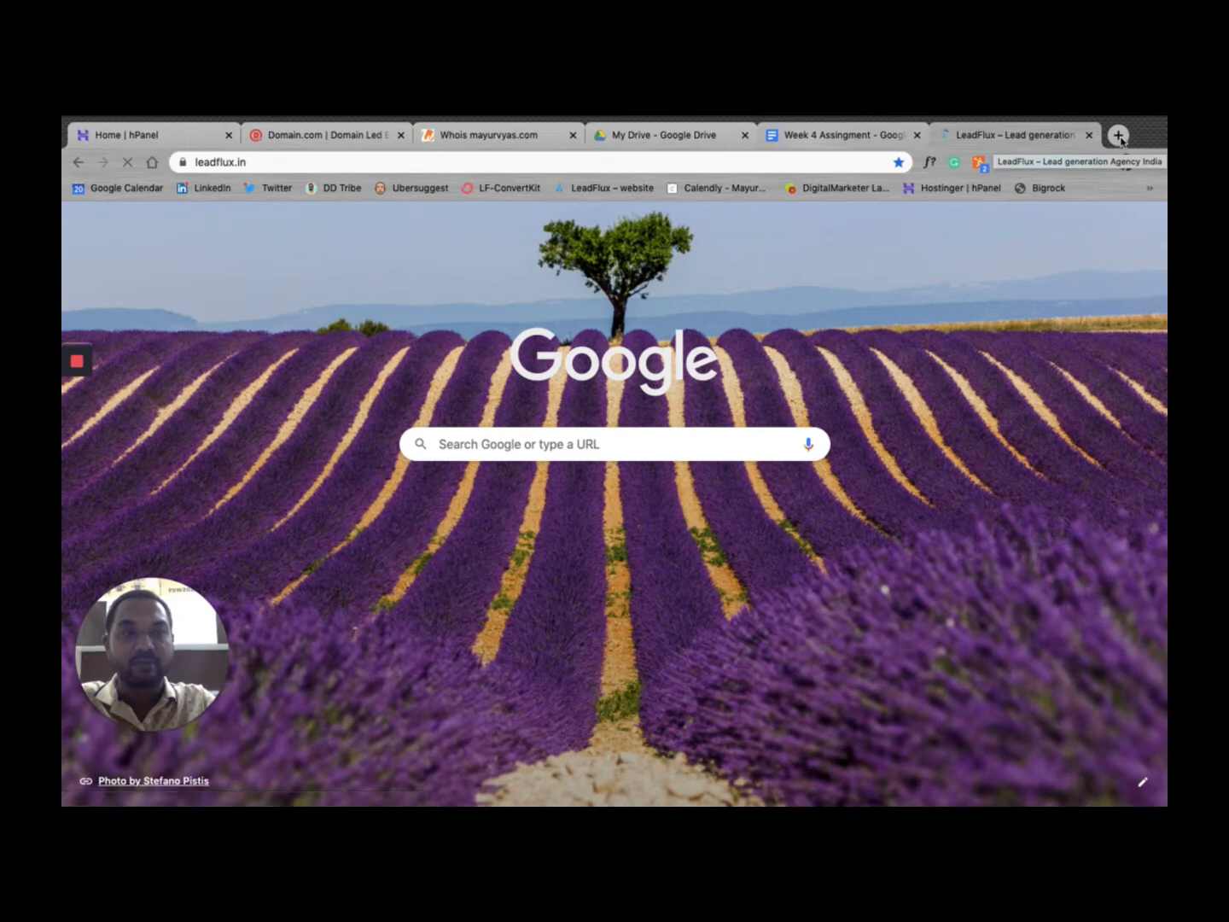
{"action": "left_click", "coordinate": [1119, 135]}
{"action": "type", "text": "mayurvyas.com"}
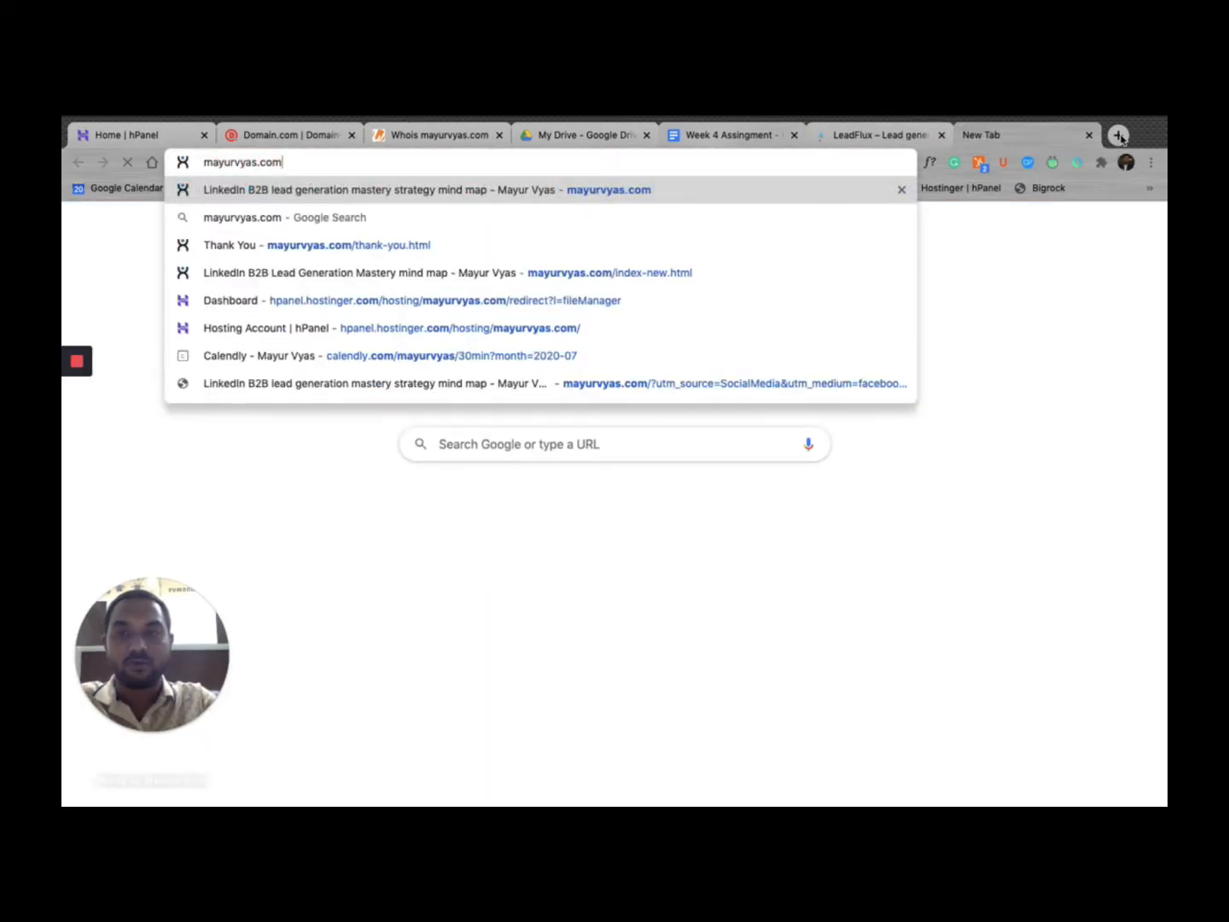
{"action": "key", "text": "Return"}
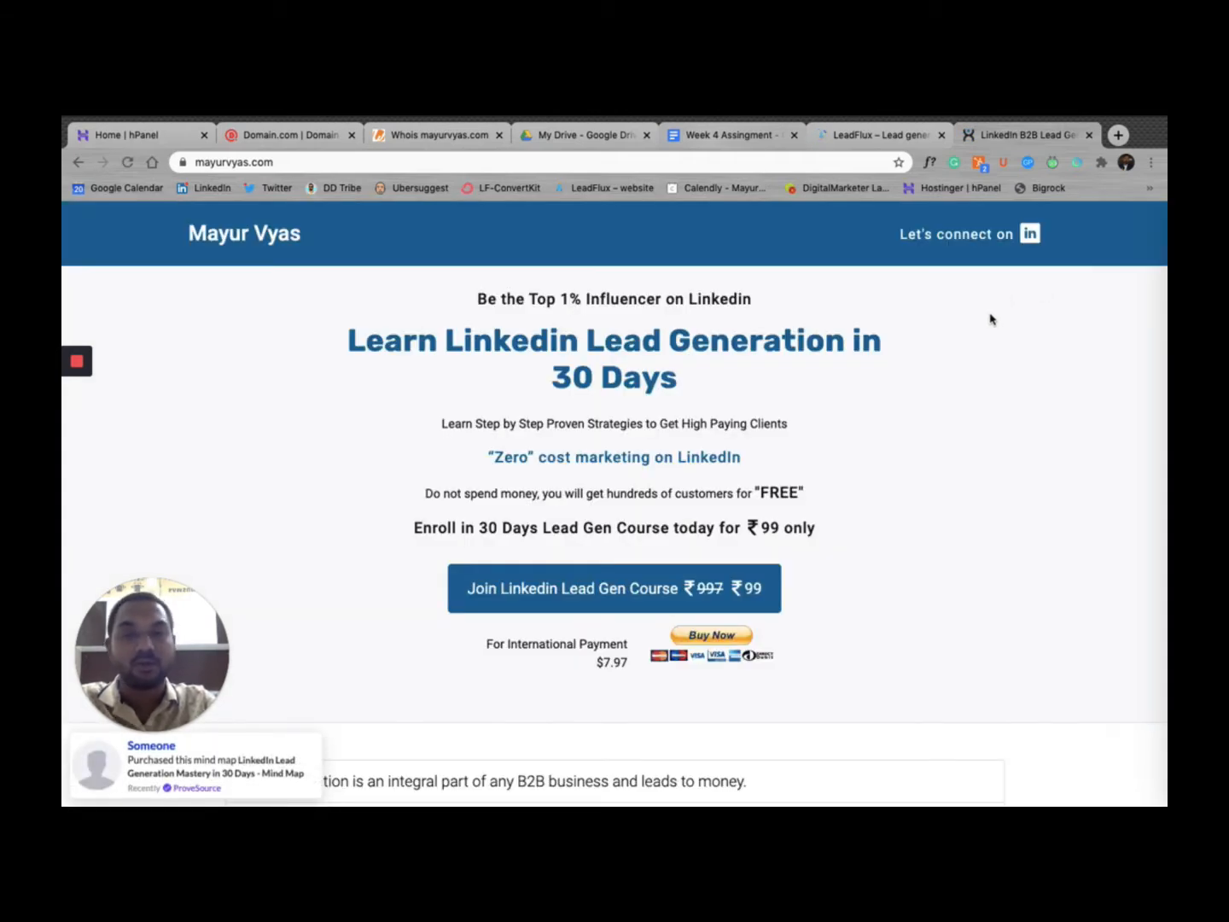
{"action": "left_click", "coordinate": [888, 143]}
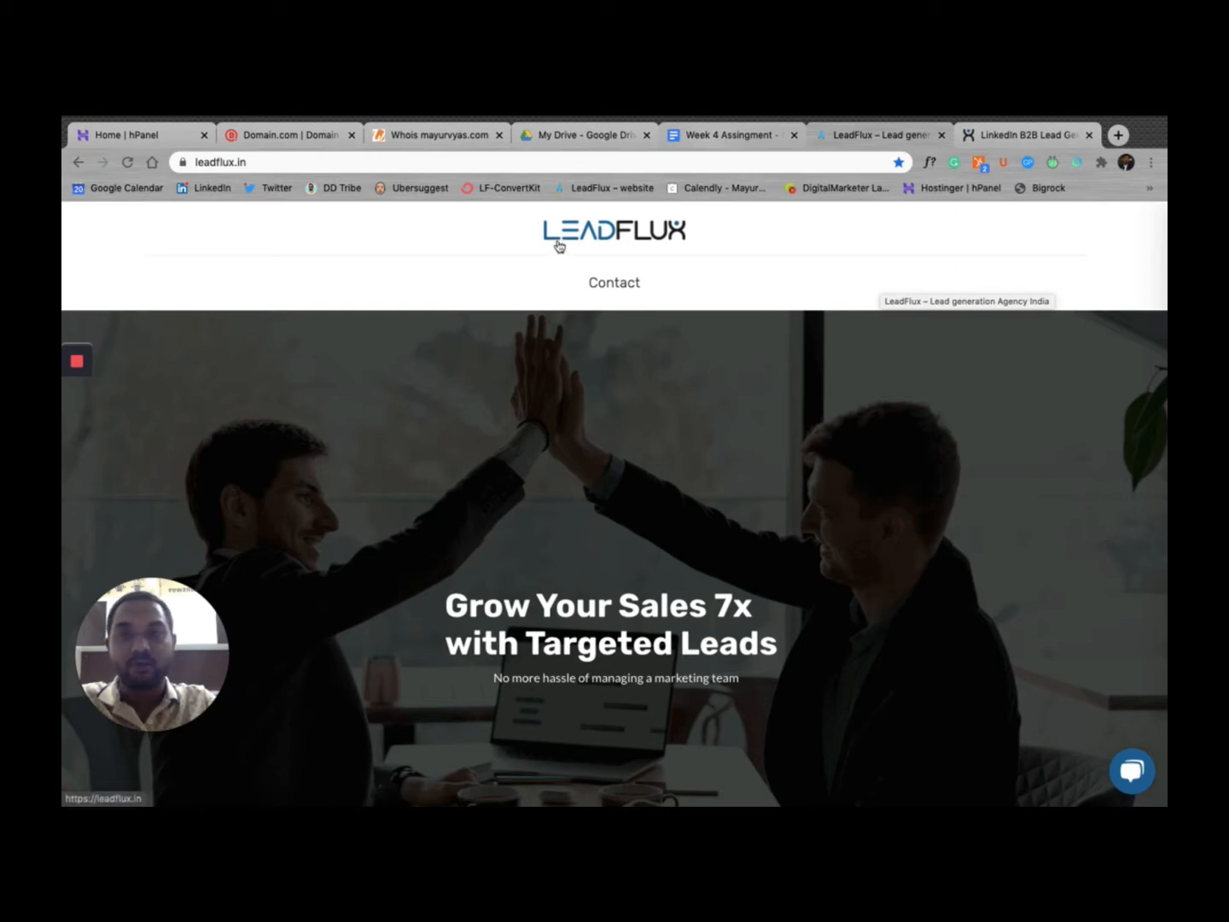
{"action": "left_click", "coordinate": [316, 134]}
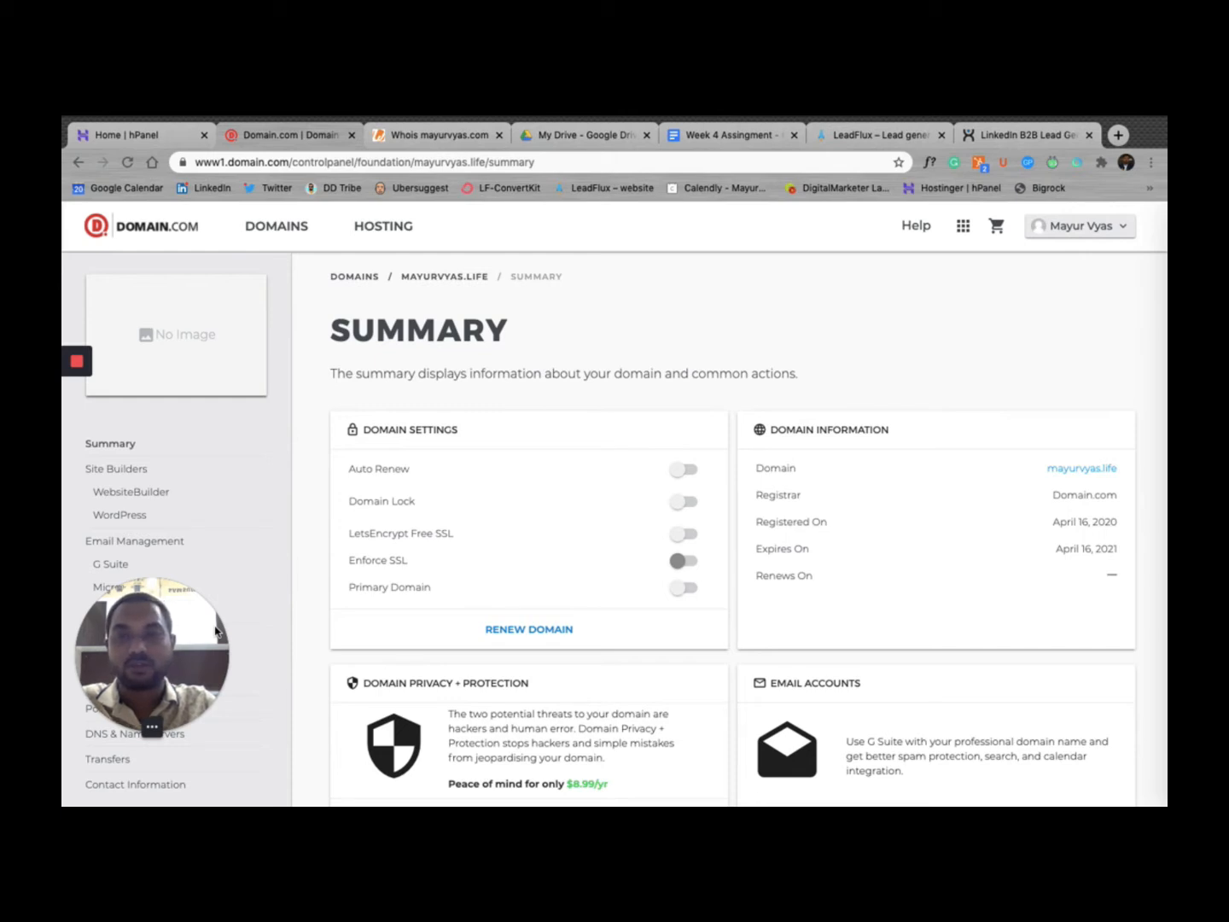
Step: Show mayurvyas.life's DNS & Nameservers page in Domain.com, listing ns1.domain.com and ns2.domain.com
{"action": "left_click", "coordinate": [179, 138]}
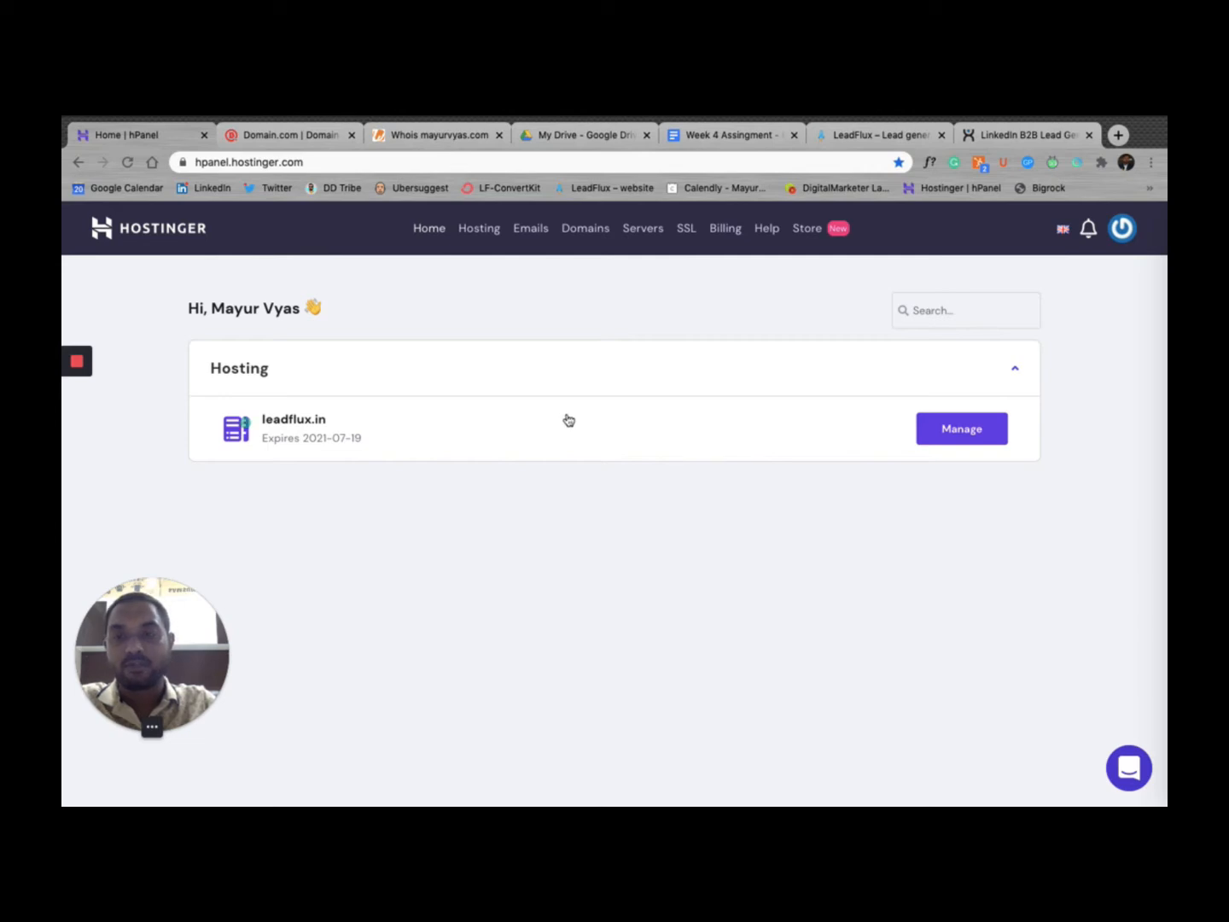
{"action": "left_click", "coordinate": [285, 131]}
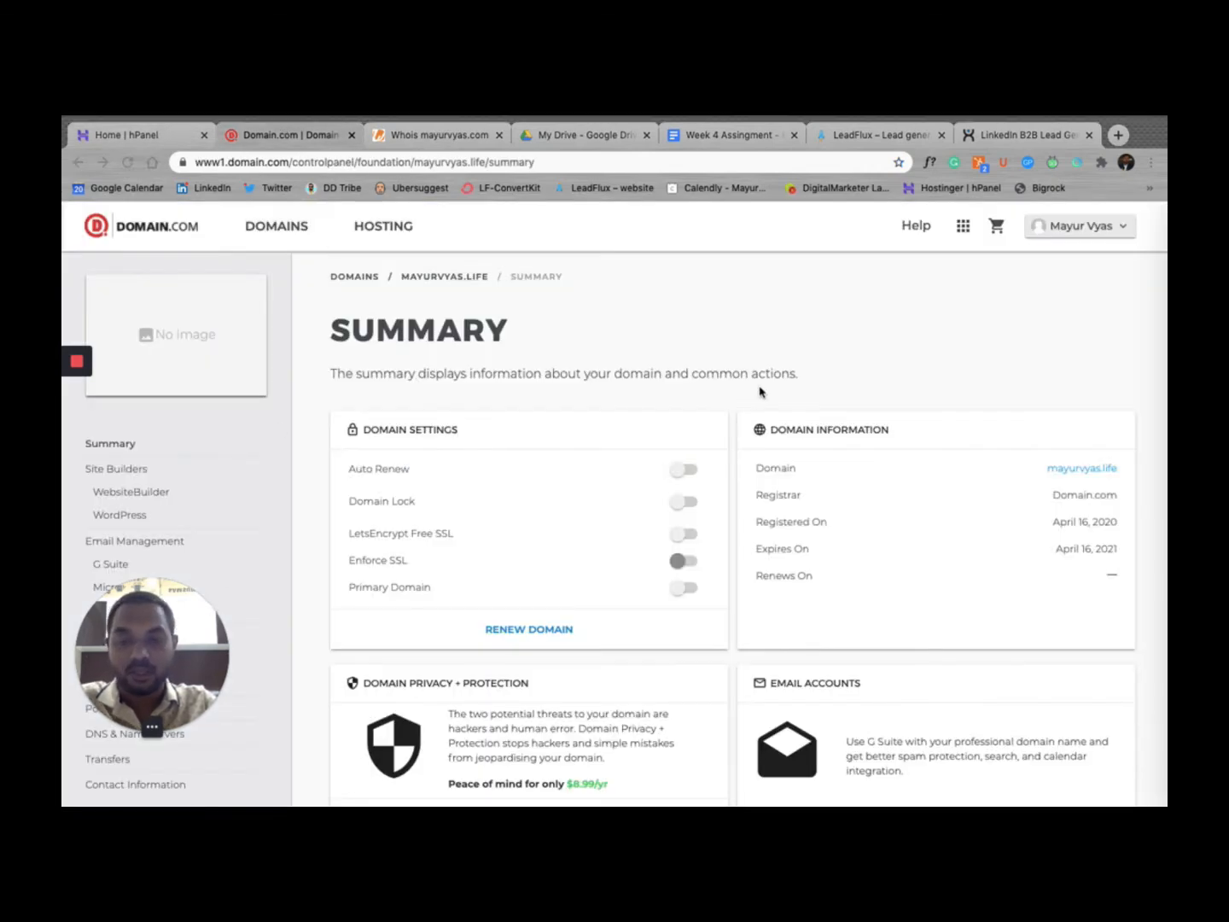
{"action": "left_click_drag", "start_coordinate": [760, 391], "coordinate": [1091, 290]}
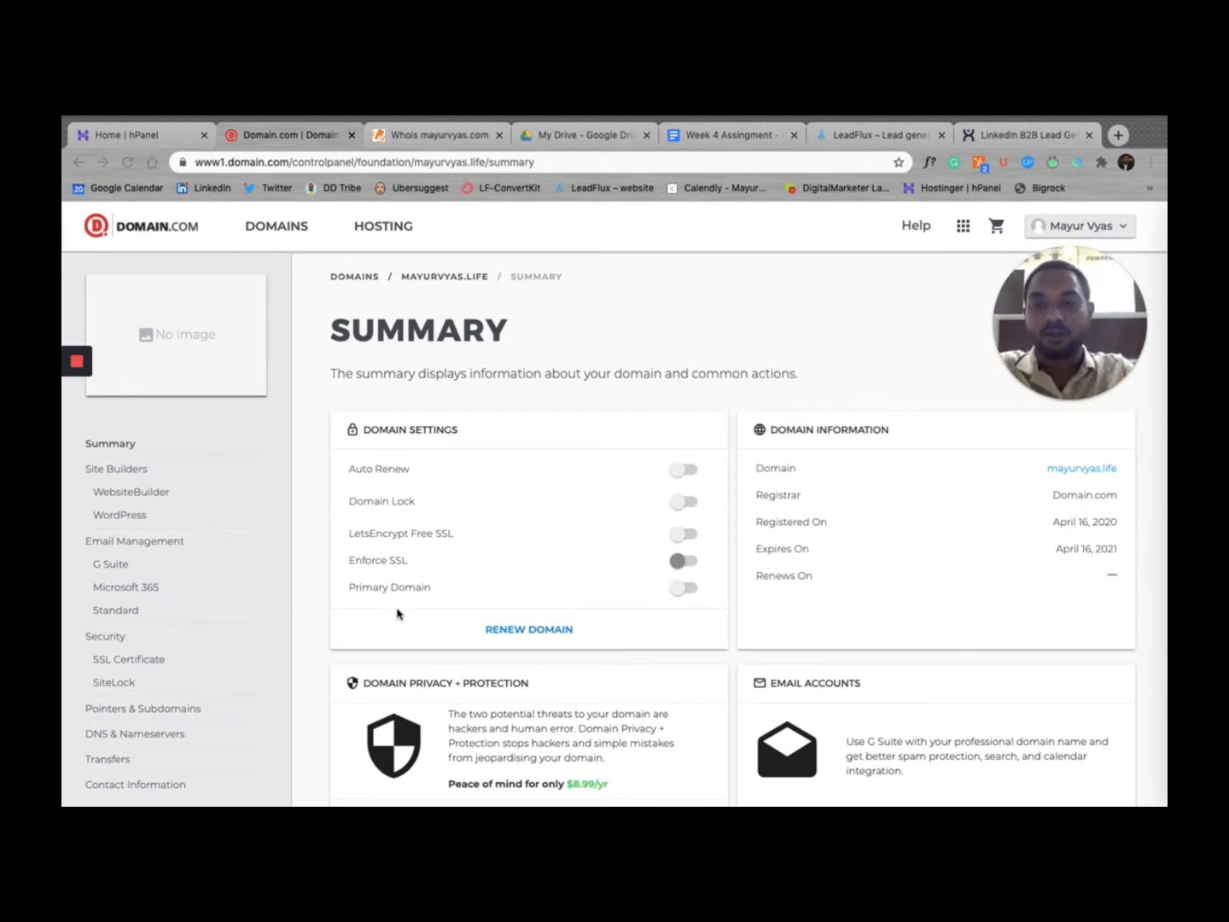
{"action": "scroll", "coordinate": [228, 675], "scroll_direction": "down", "scroll_amount": 2}
{"action": "scroll", "coordinate": [228, 675], "scroll_direction": "up", "scroll_amount": 2}
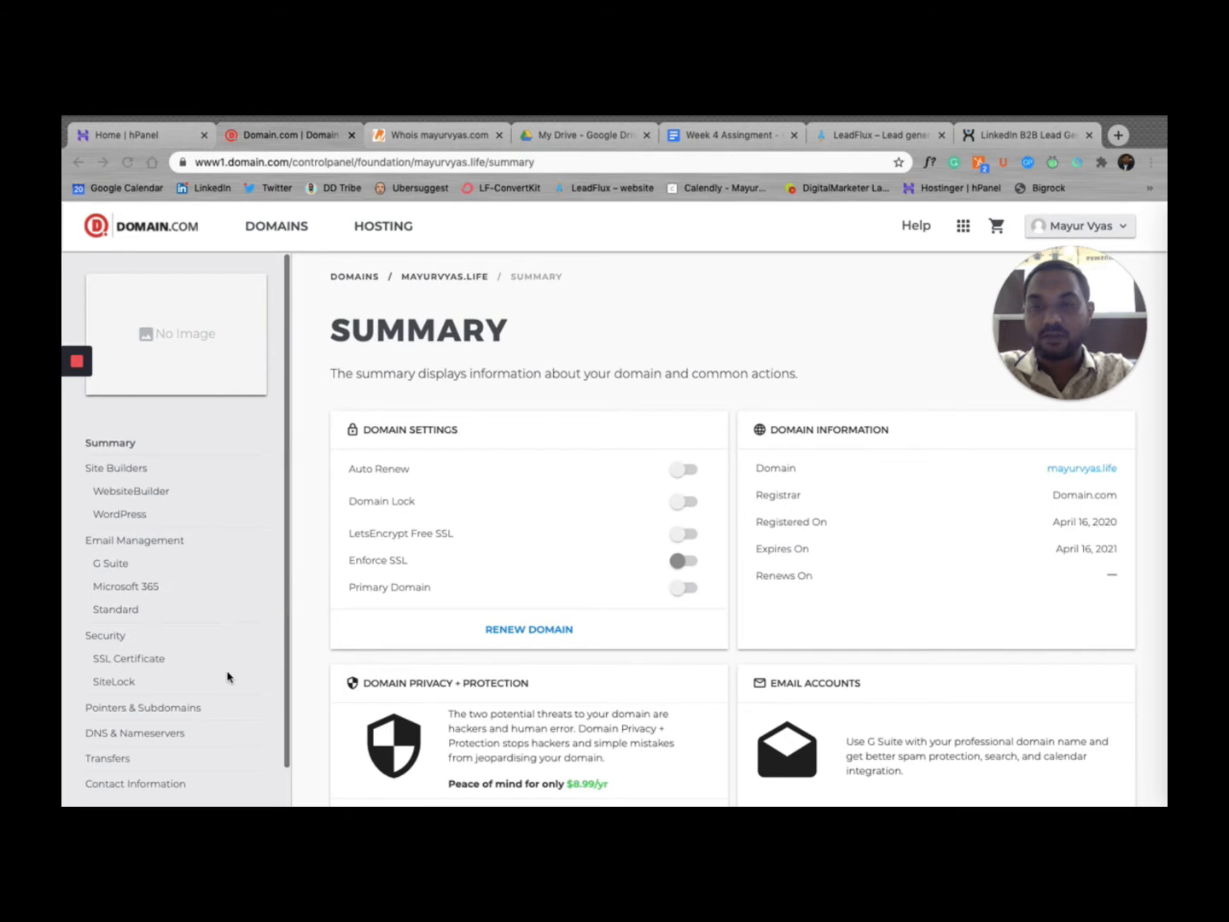
{"action": "scroll", "coordinate": [228, 675], "scroll_direction": "down", "scroll_amount": 1}
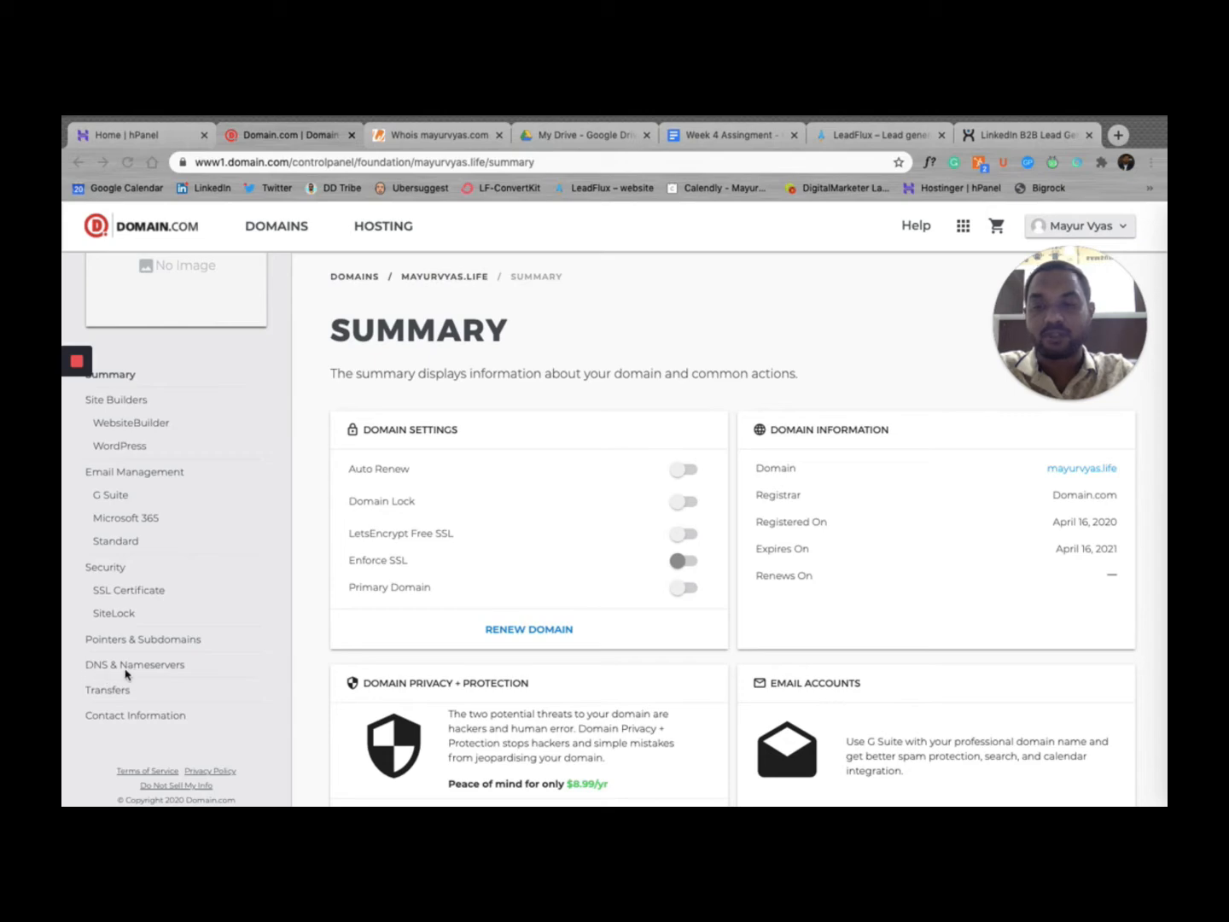
{"action": "left_click", "coordinate": [176, 664]}
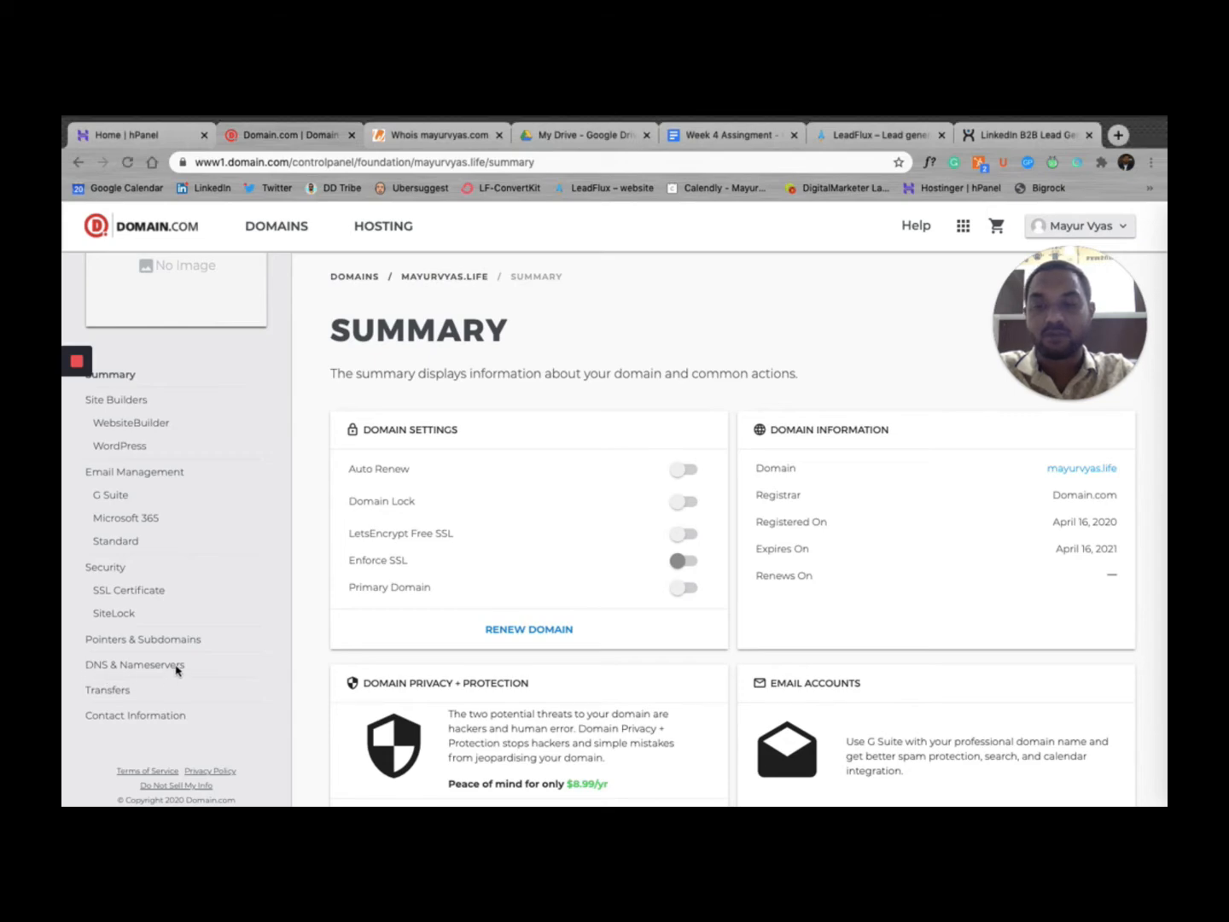
{"action": "left_click", "coordinate": [161, 666]}
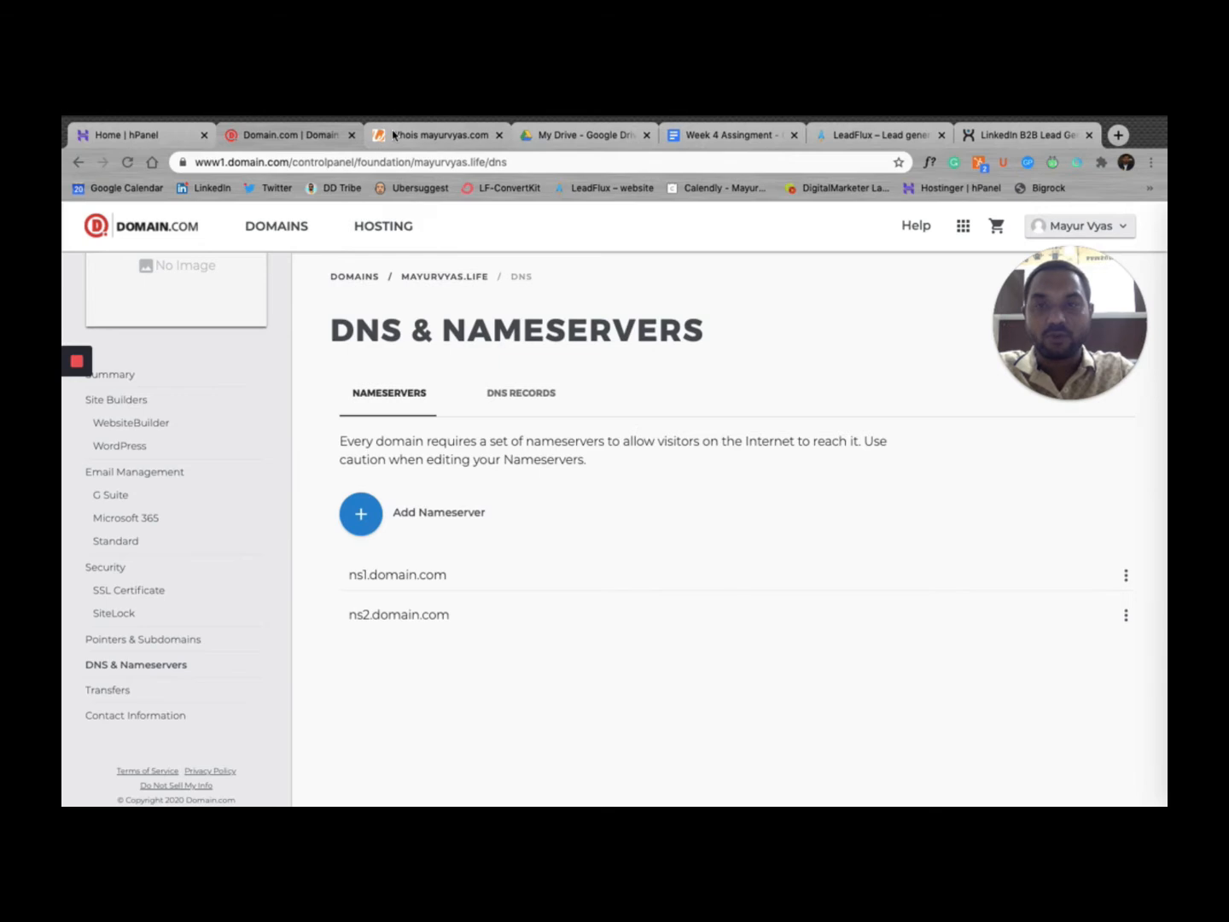
{"action": "left_click", "coordinate": [391, 138]}
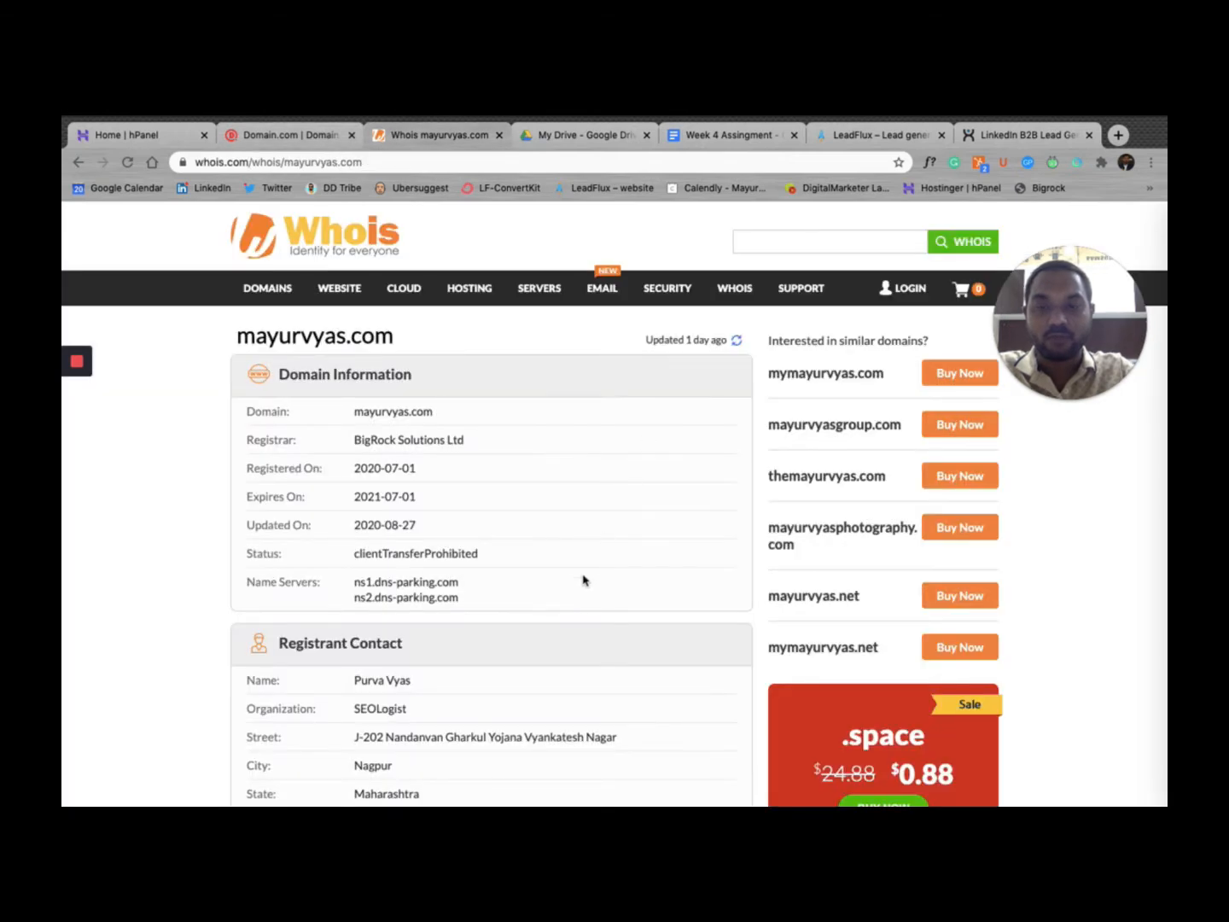
Step: Run a Whois lookup for mayurvyas.life
{"action": "scroll", "coordinate": [595, 575], "scroll_direction": "down", "scroll_amount": 1}
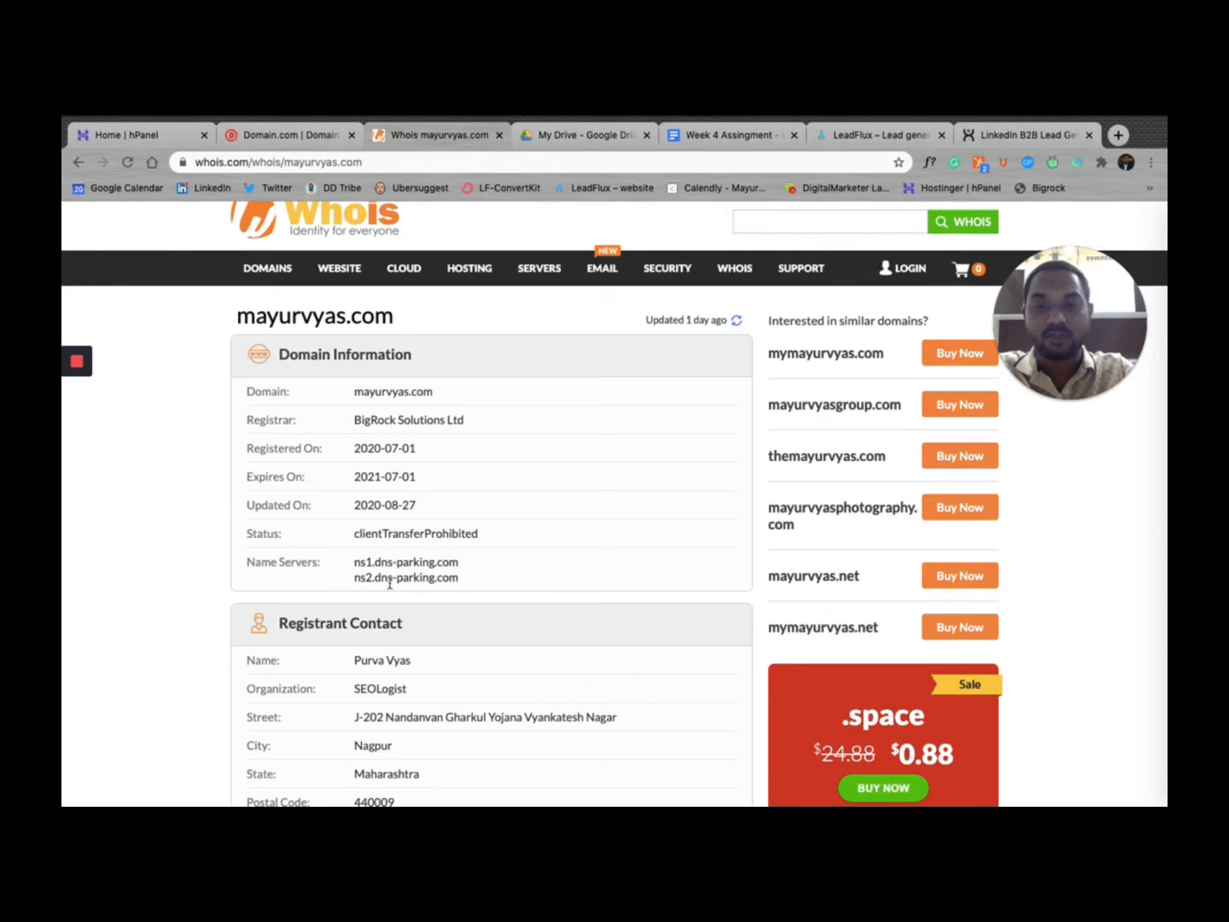
{"action": "scroll", "coordinate": [357, 564], "scroll_direction": "up", "scroll_amount": 1}
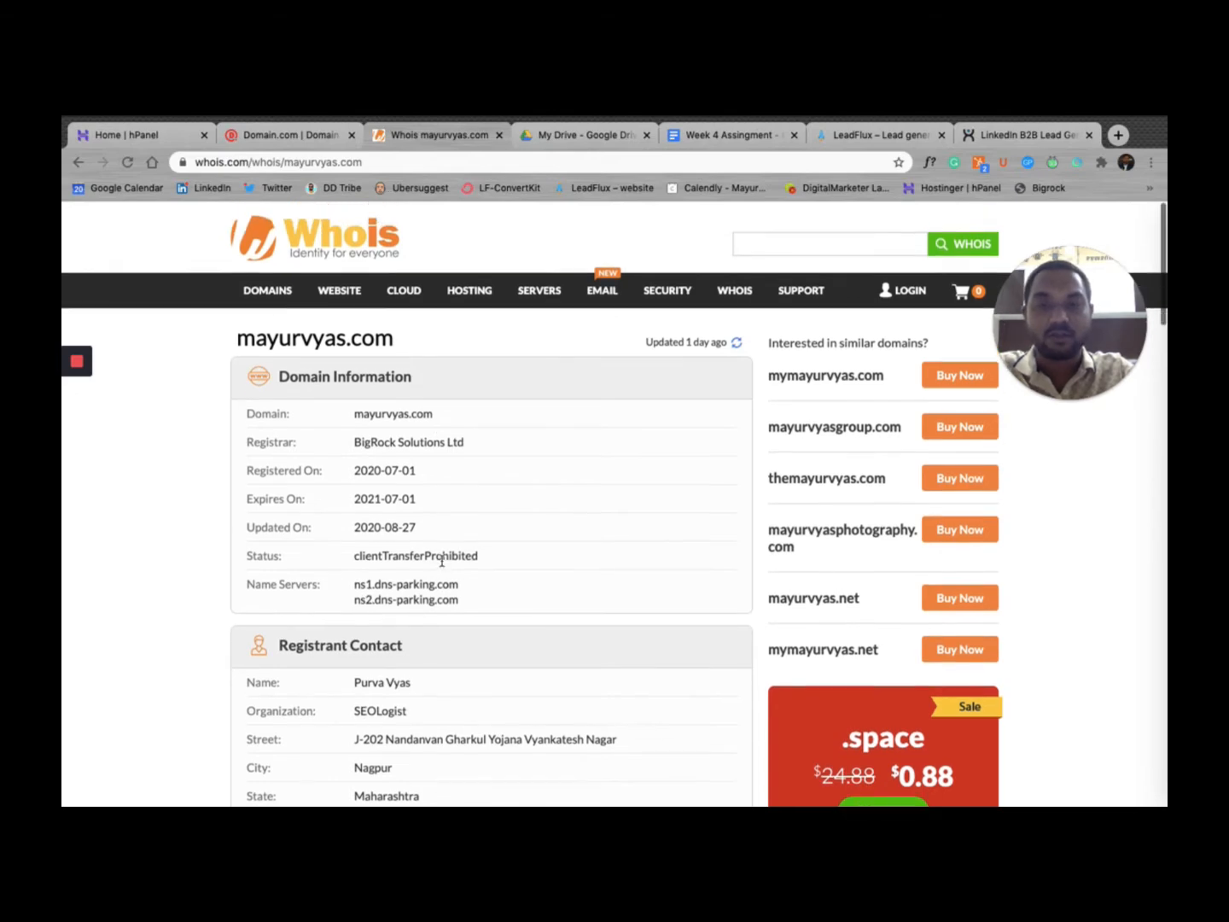
{"action": "left_click", "coordinate": [778, 237]}
{"action": "type", "text": "ma"}
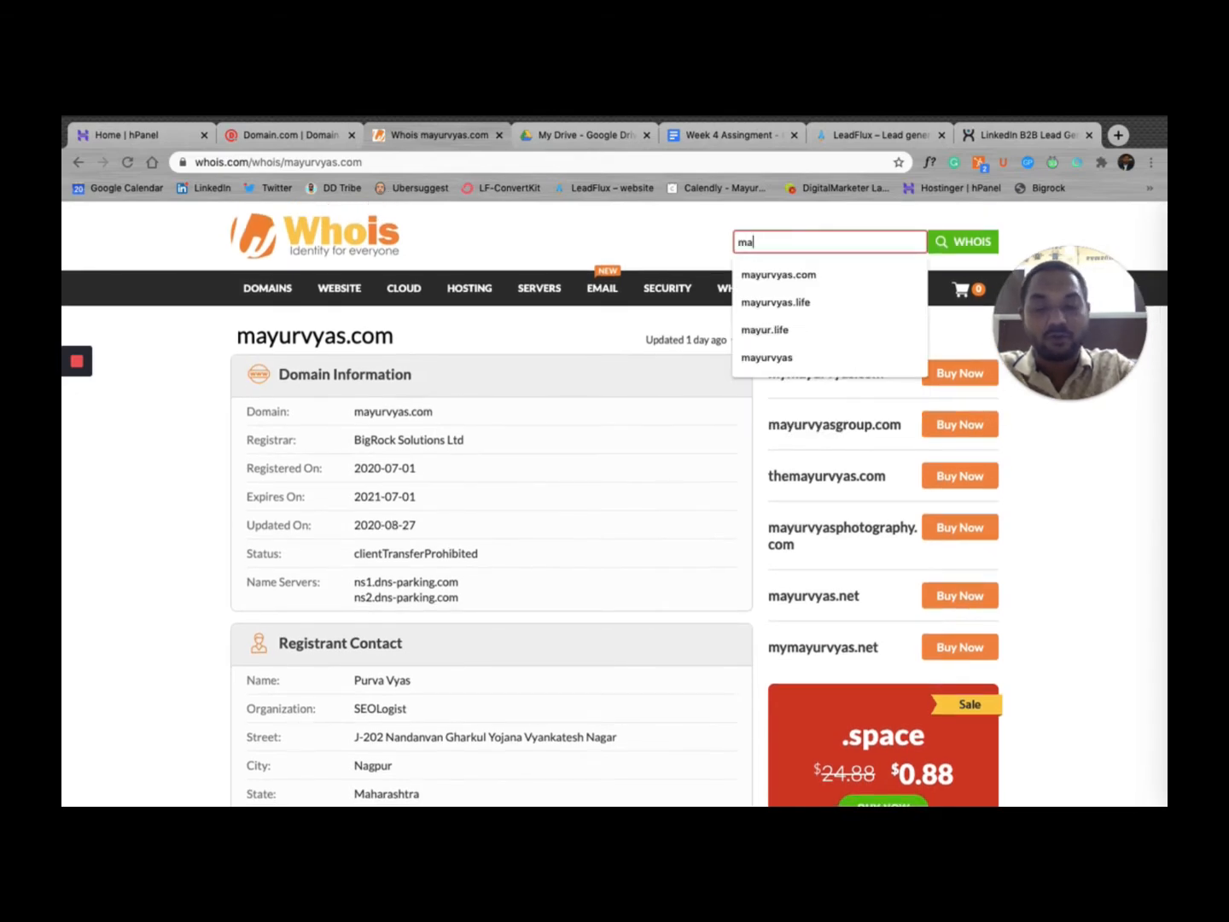
{"action": "type", "text": "yur"}
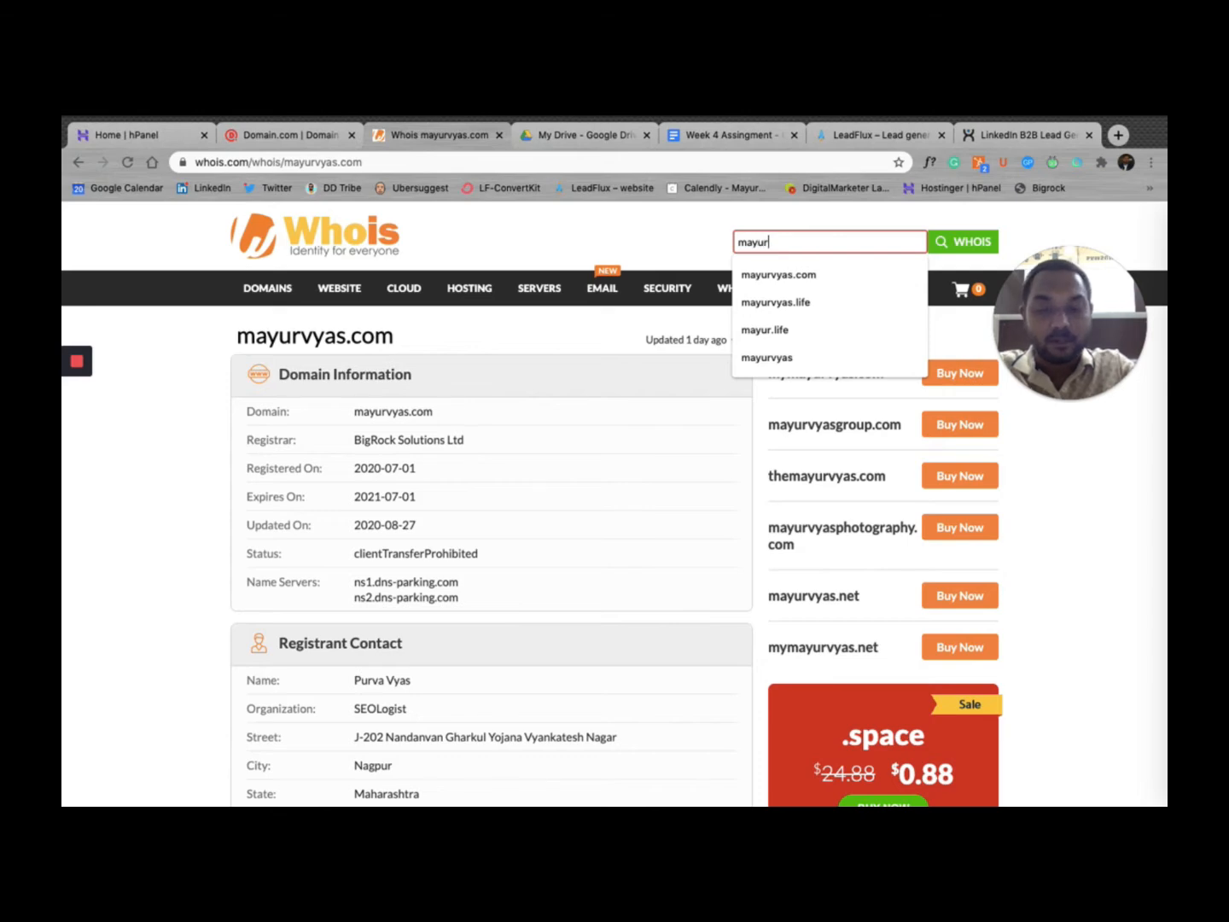
{"action": "type", "text": "vyas.life"}
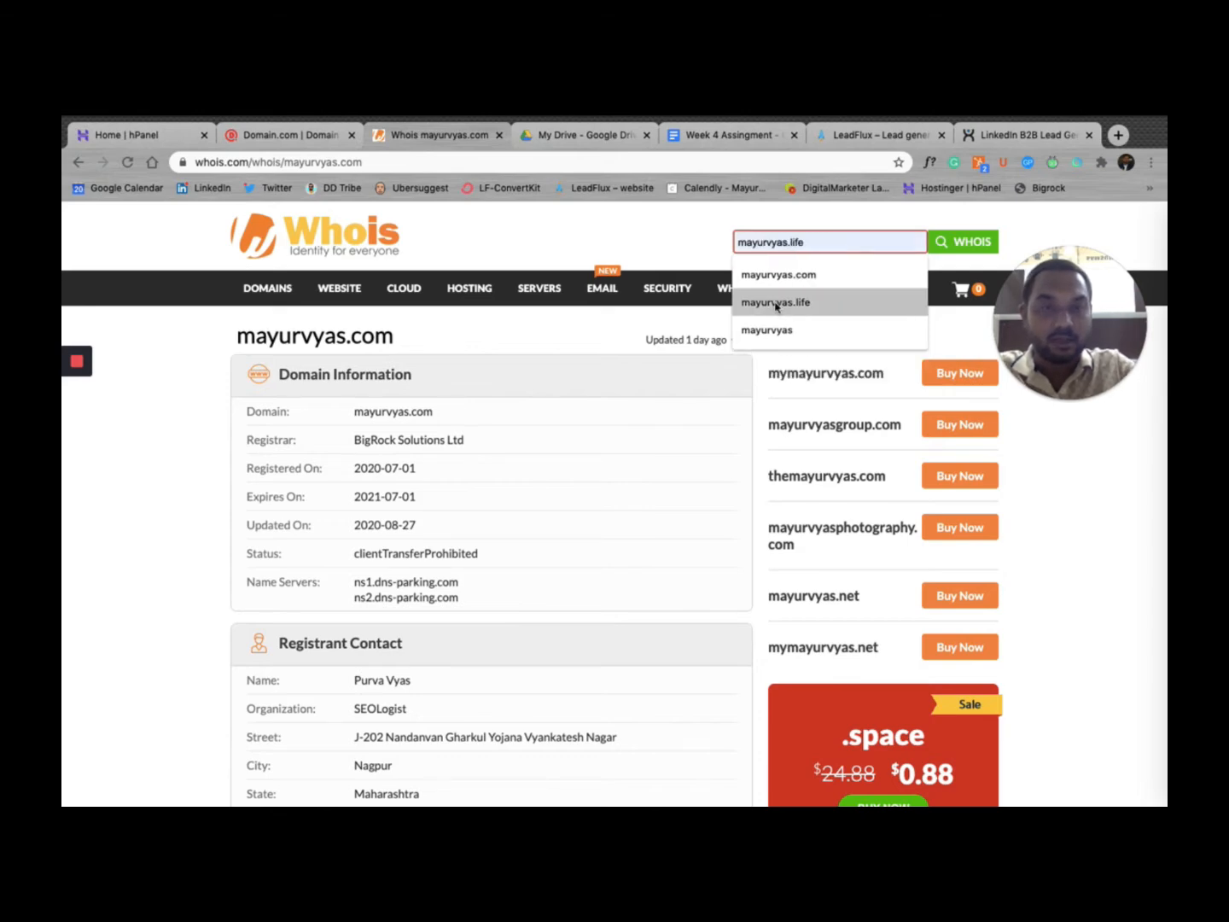
{"action": "left_click", "coordinate": [776, 303]}
{"action": "key", "text": "Return"}
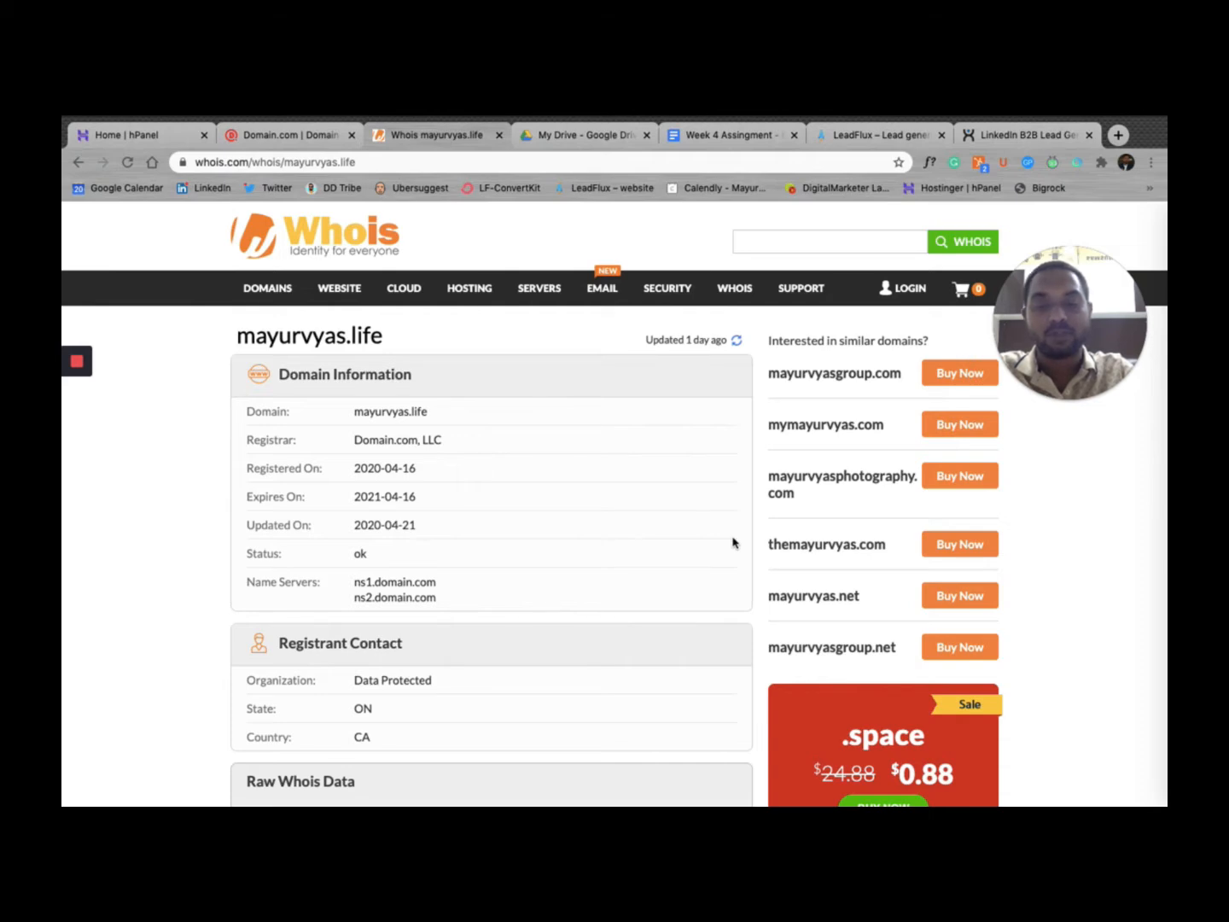
Step: Look up mayurvyas.com in Whois and select its nameserver ns1.dns-parking.com
{"action": "left_click", "coordinate": [802, 246]}
{"action": "type", "text": "mayurvyas.com"}
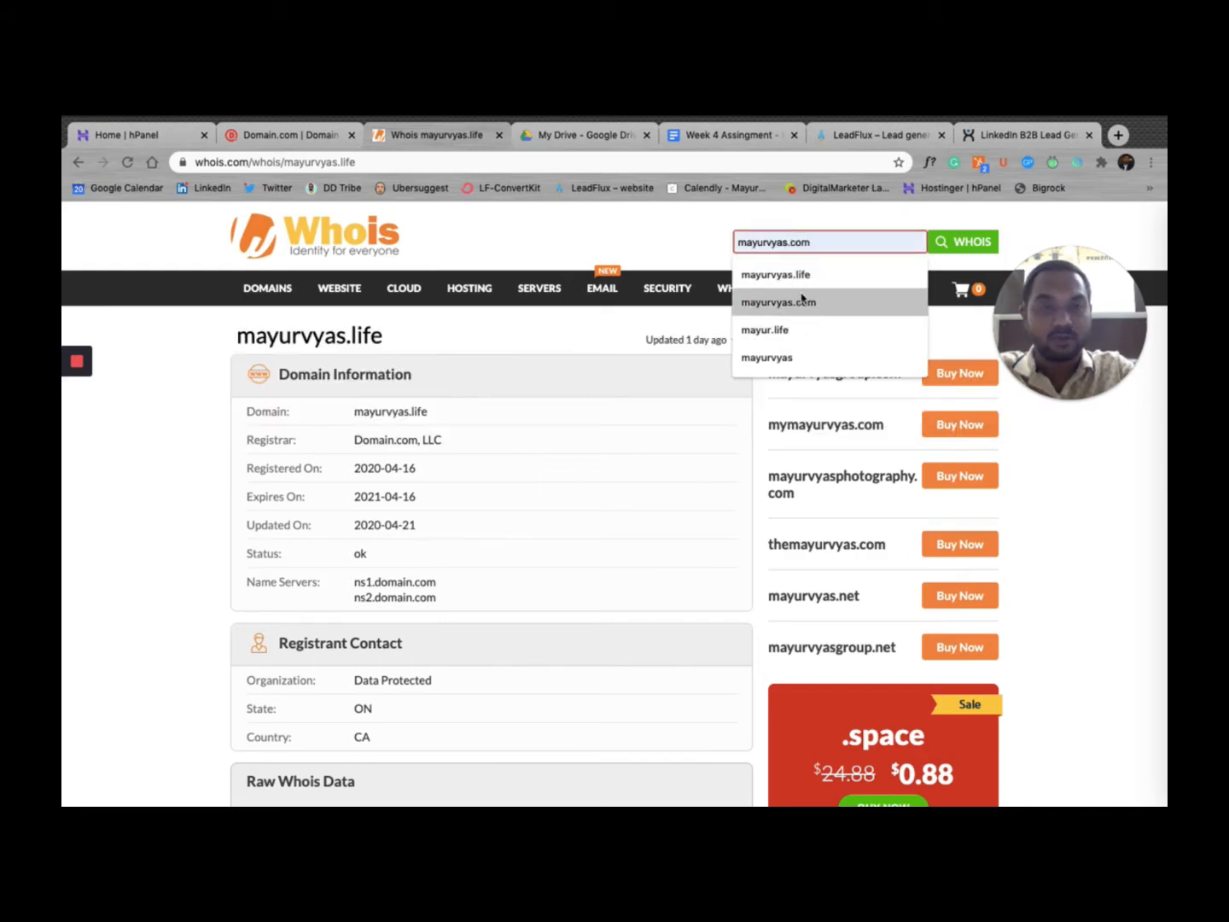
{"action": "left_click", "coordinate": [801, 303]}
{"action": "left_click", "coordinate": [952, 244]}
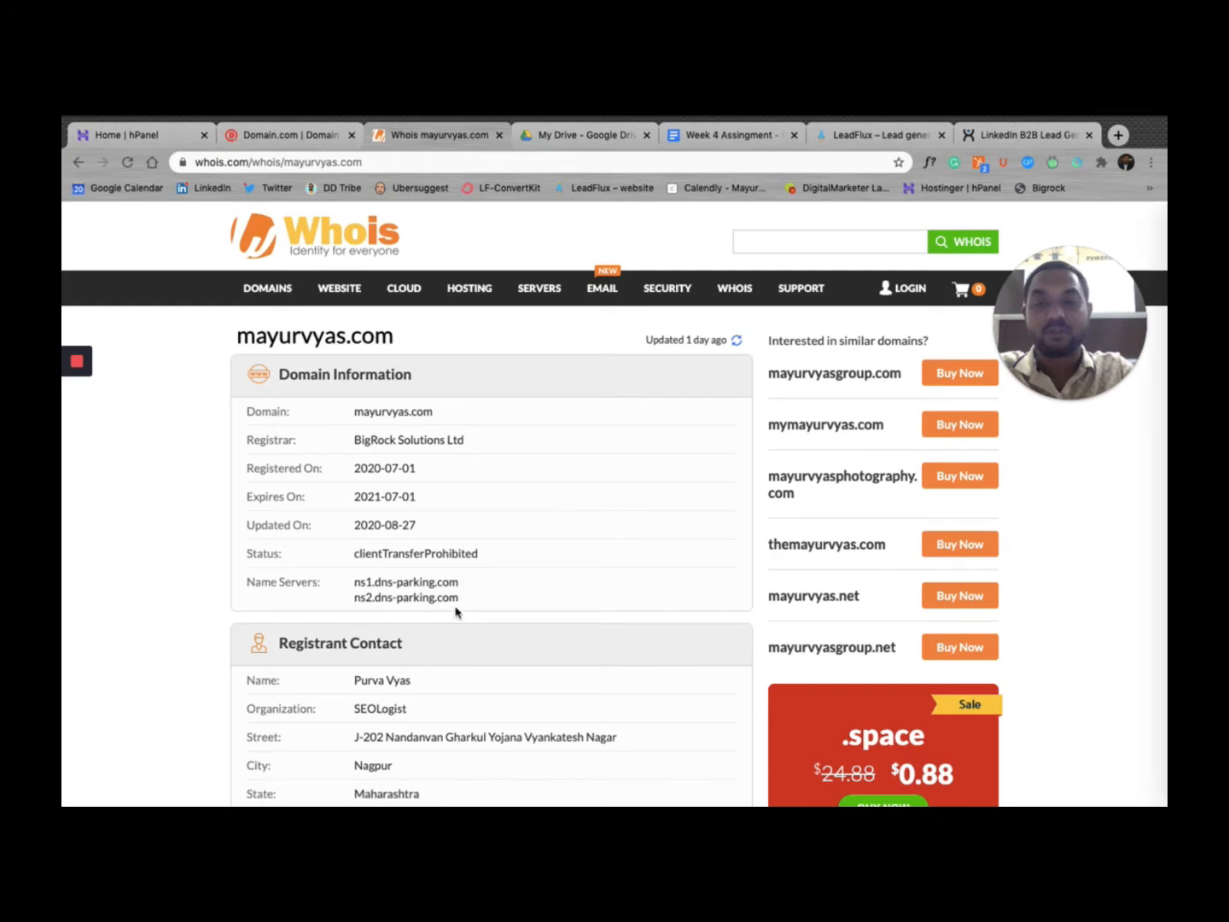
{"action": "left_click_drag", "start_coordinate": [464, 588], "coordinate": [357, 585]}
{"action": "key", "text": "super+c"}
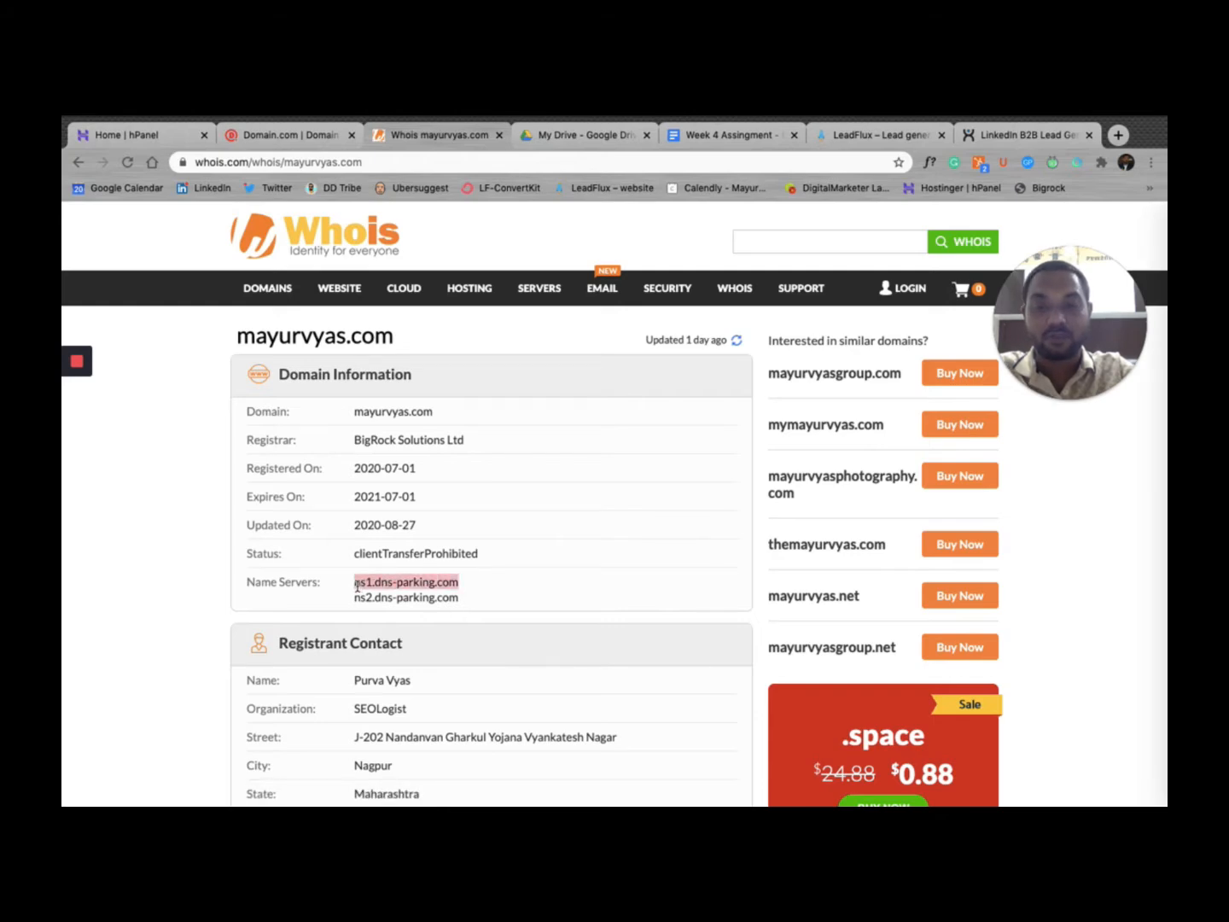
{"action": "left_click", "coordinate": [269, 143]}
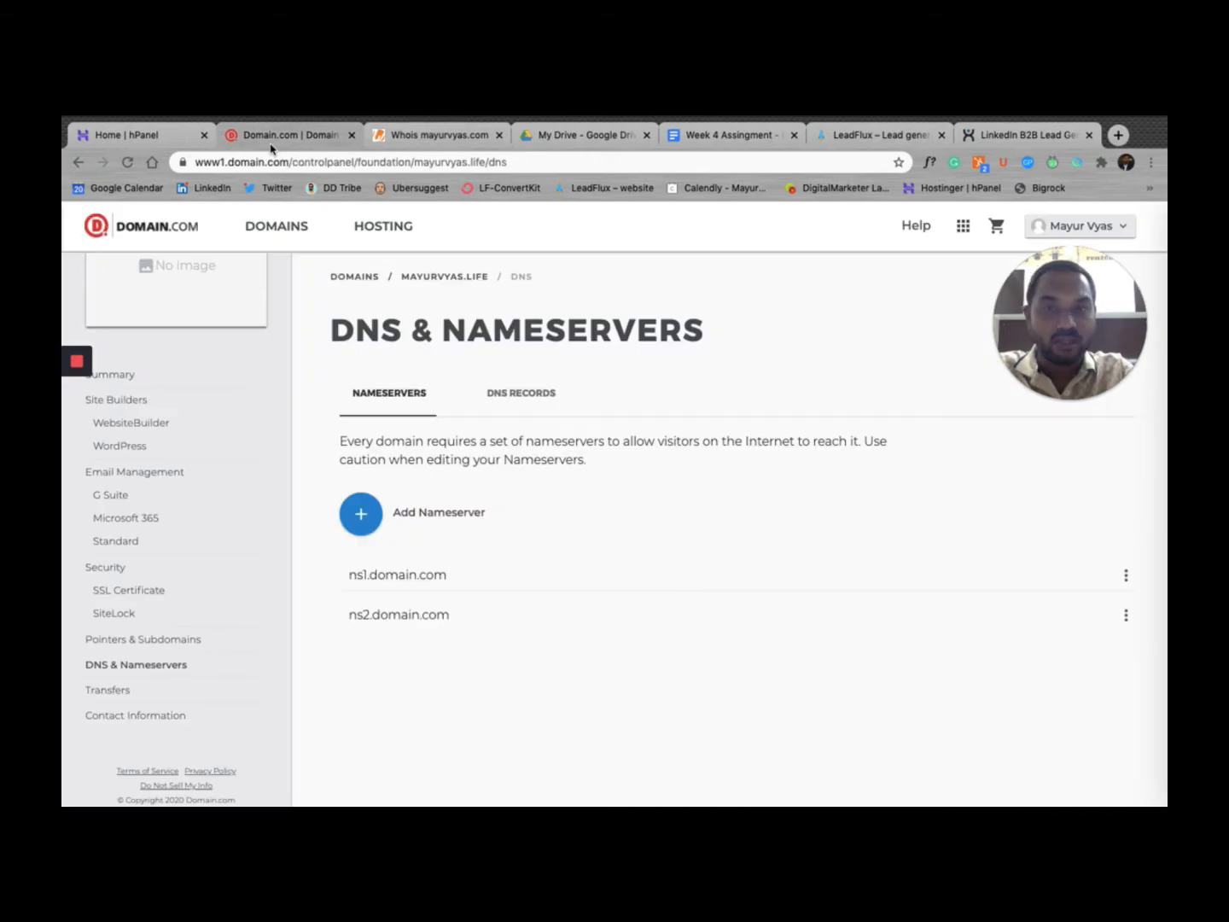
Step: Change mayurvyas.life's first nameserver from ns1.domain.com to ns1.dns-parking.com
{"action": "left_click", "coordinate": [1131, 576]}
{"action": "left_click", "coordinate": [1089, 585]}
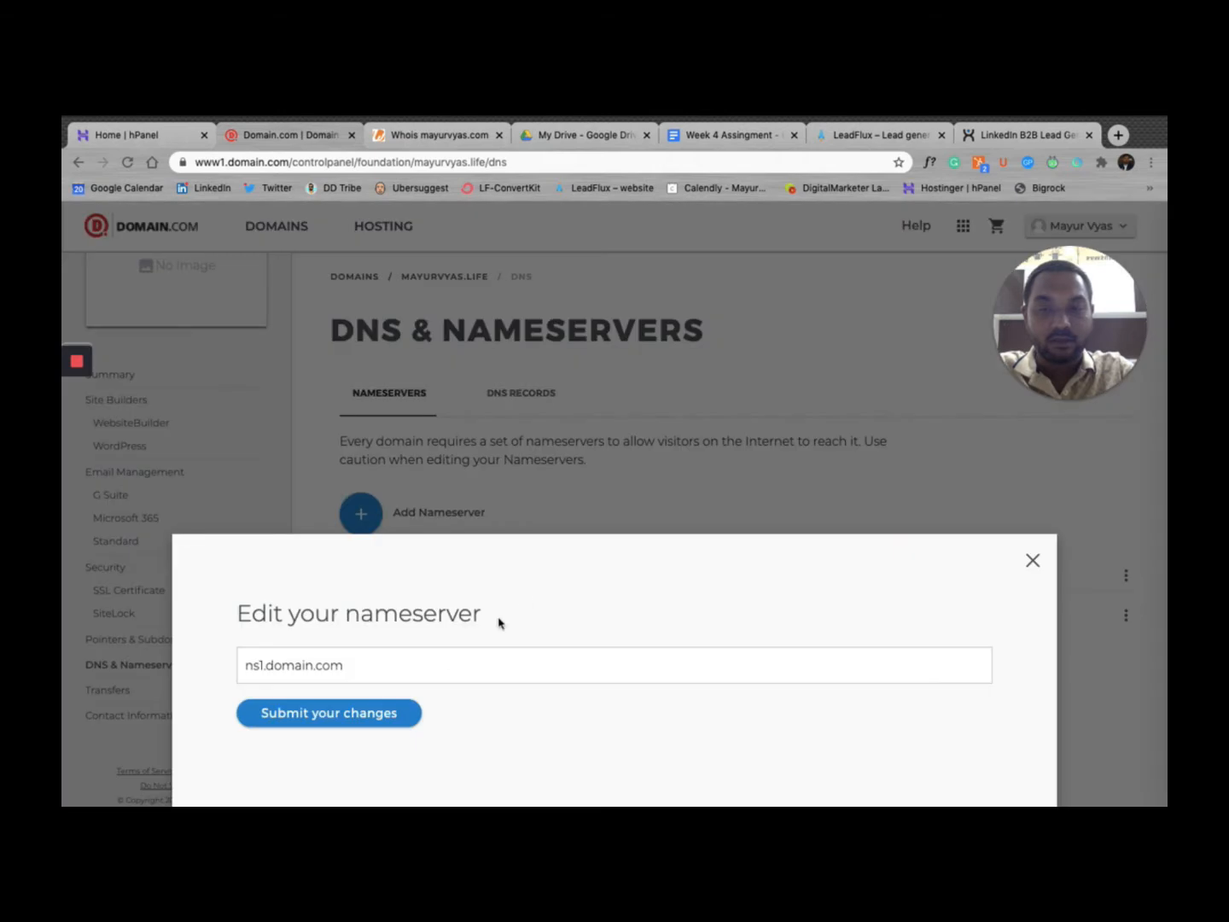
{"action": "left_click", "coordinate": [438, 675]}
{"action": "key", "text": "super+a"}
{"action": "key", "text": "super+v"}
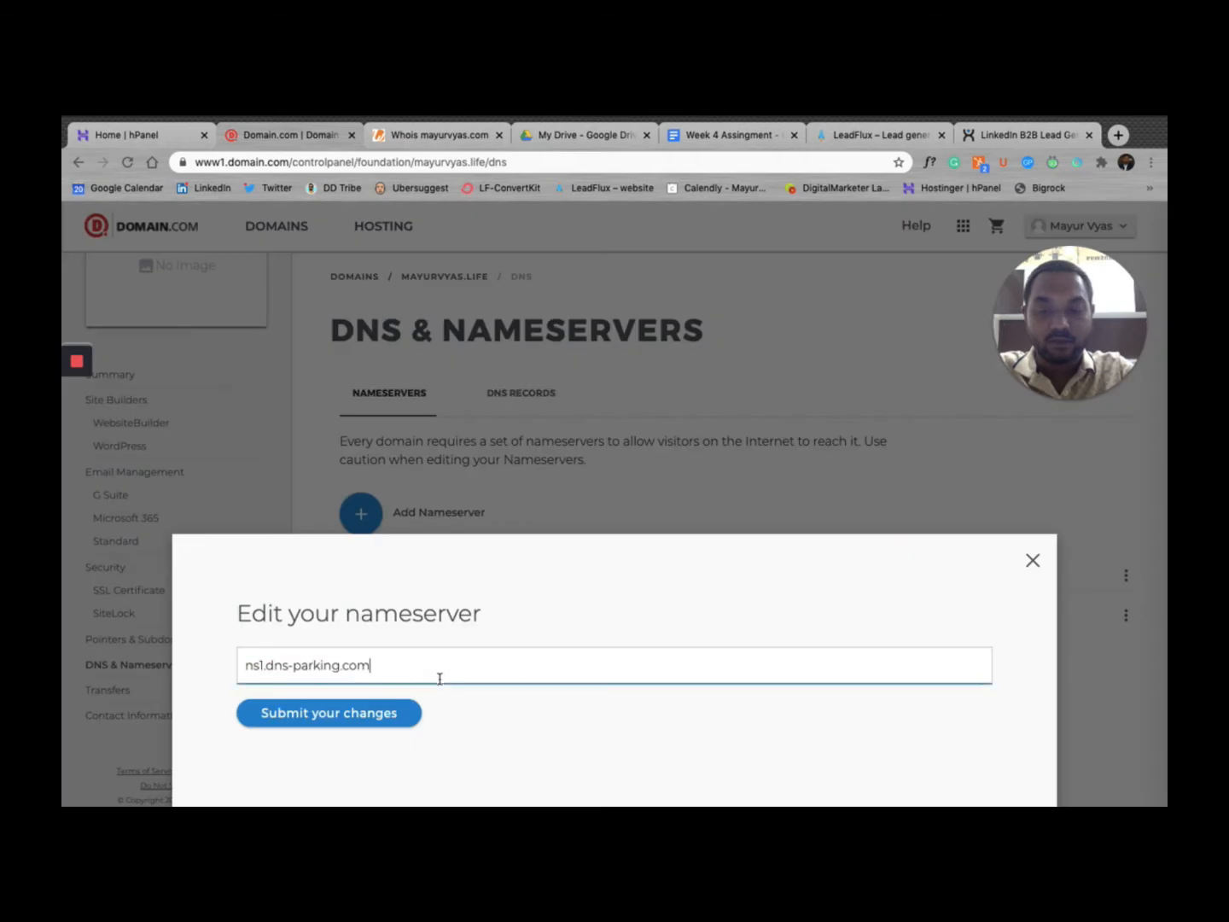
{"action": "left_click", "coordinate": [387, 720]}
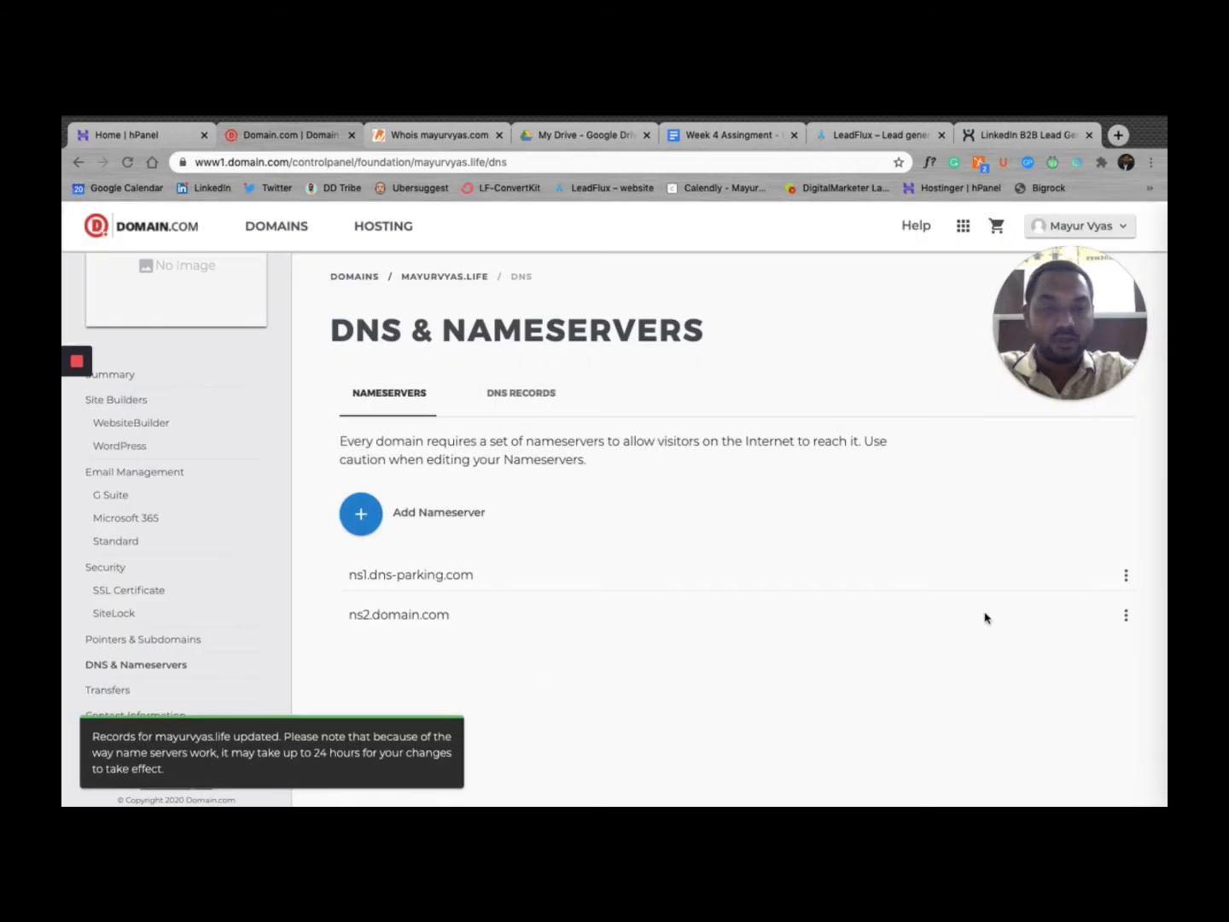
Step: Change the second nameserver to ns2.dns-parking.com
{"action": "left_click", "coordinate": [1126, 615]}
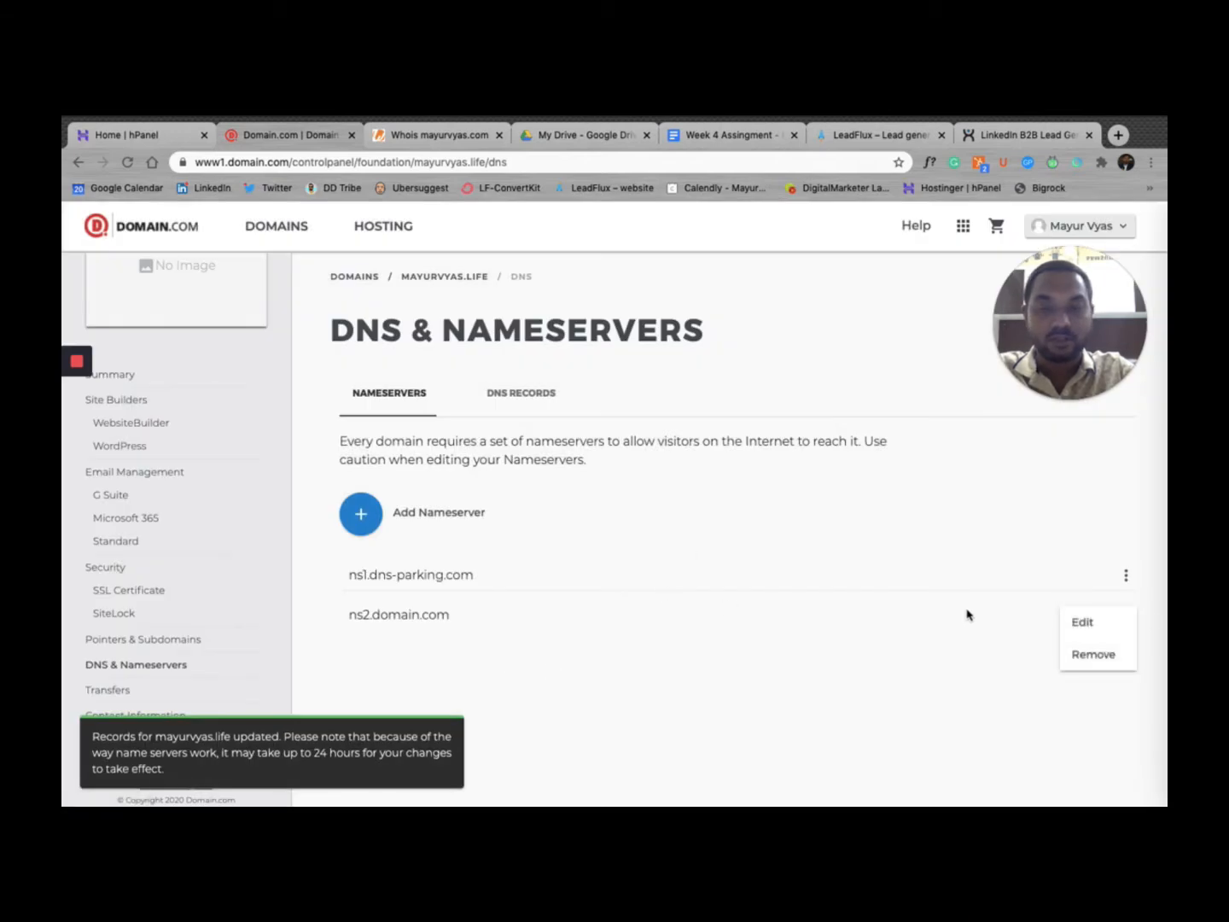
{"action": "left_click", "coordinate": [1079, 624]}
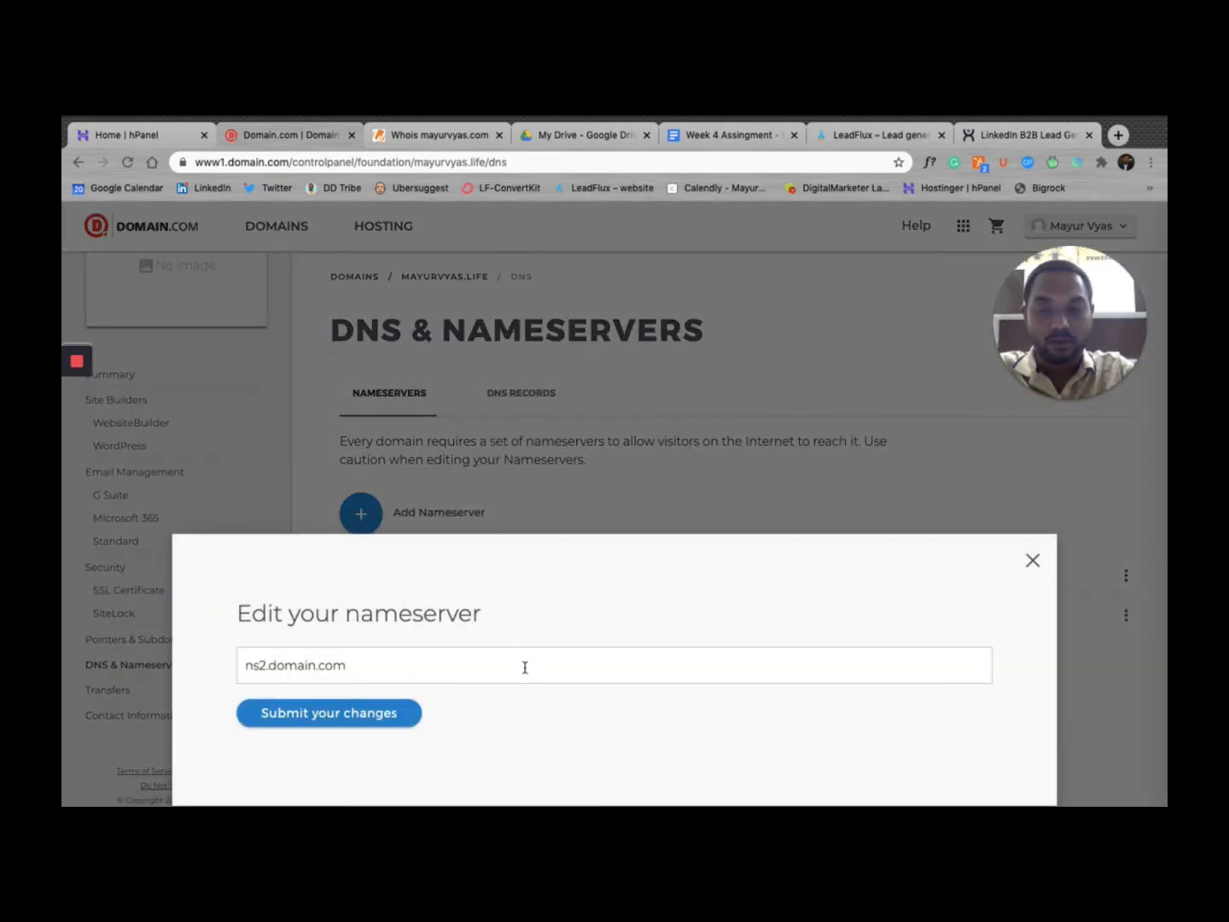
{"action": "left_click", "coordinate": [526, 668]}
{"action": "key", "text": "ctrl+a"}
{"action": "key", "text": "ctrl+v"}
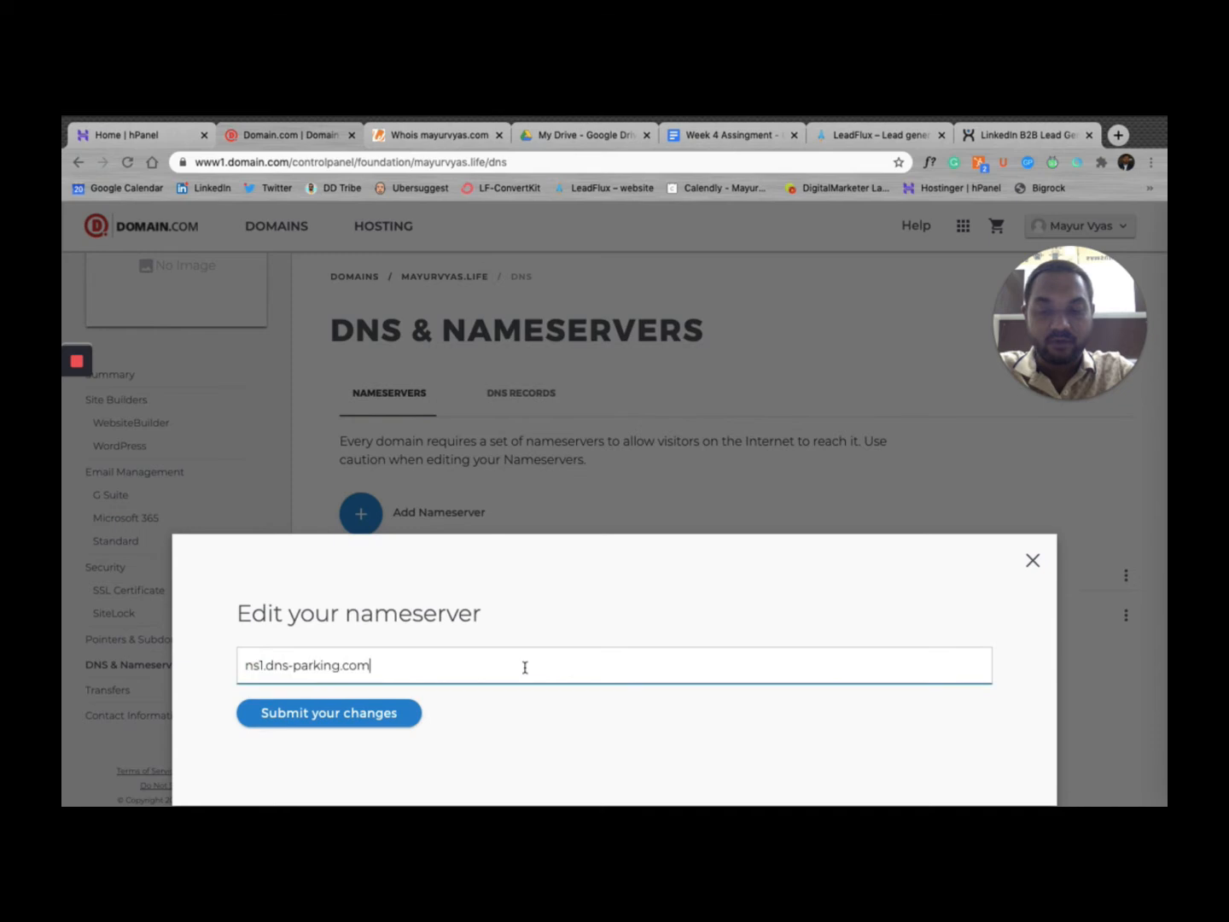
{"action": "left_click", "coordinate": [263, 668]}
{"action": "key", "text": "BackSpace"}
{"action": "type", "text": "2"}
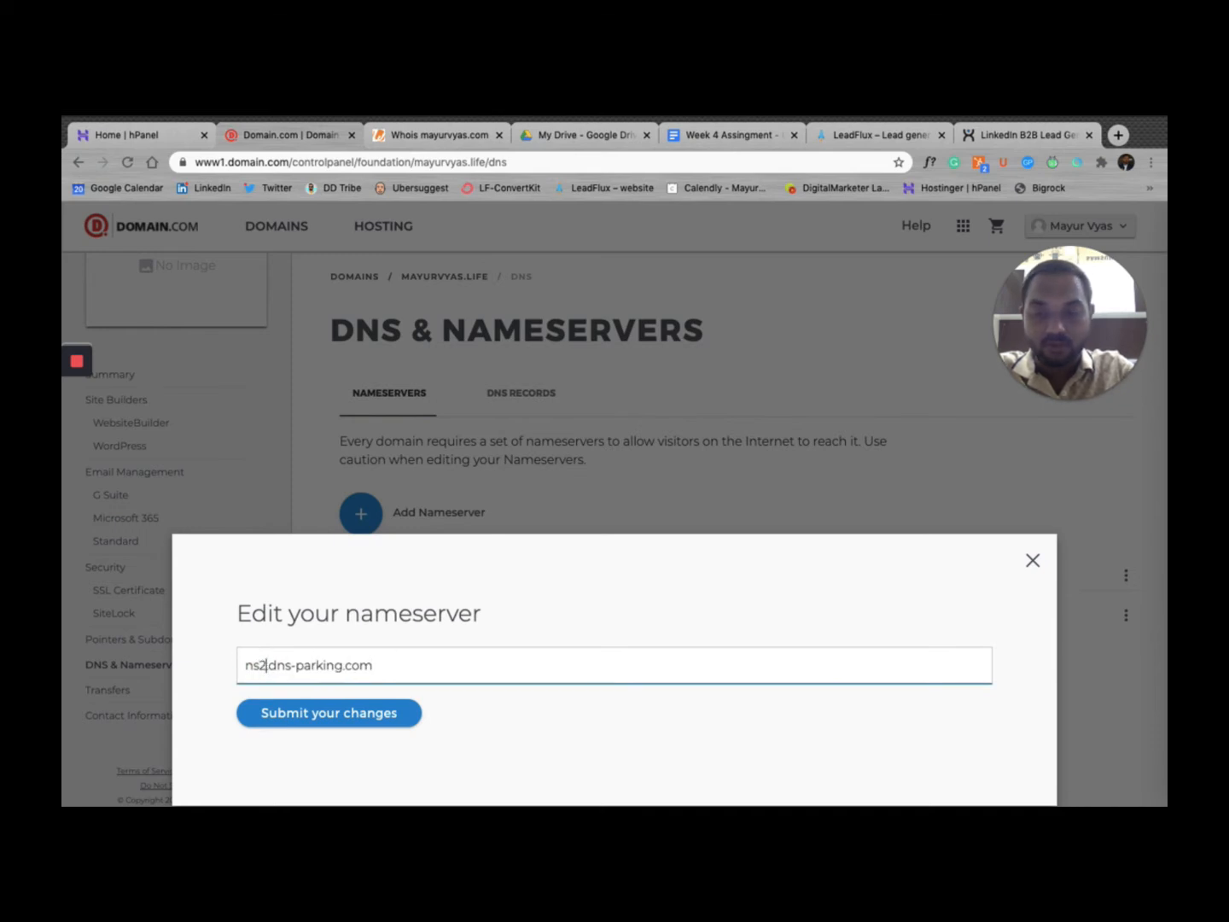
{"action": "left_click", "coordinate": [303, 718]}
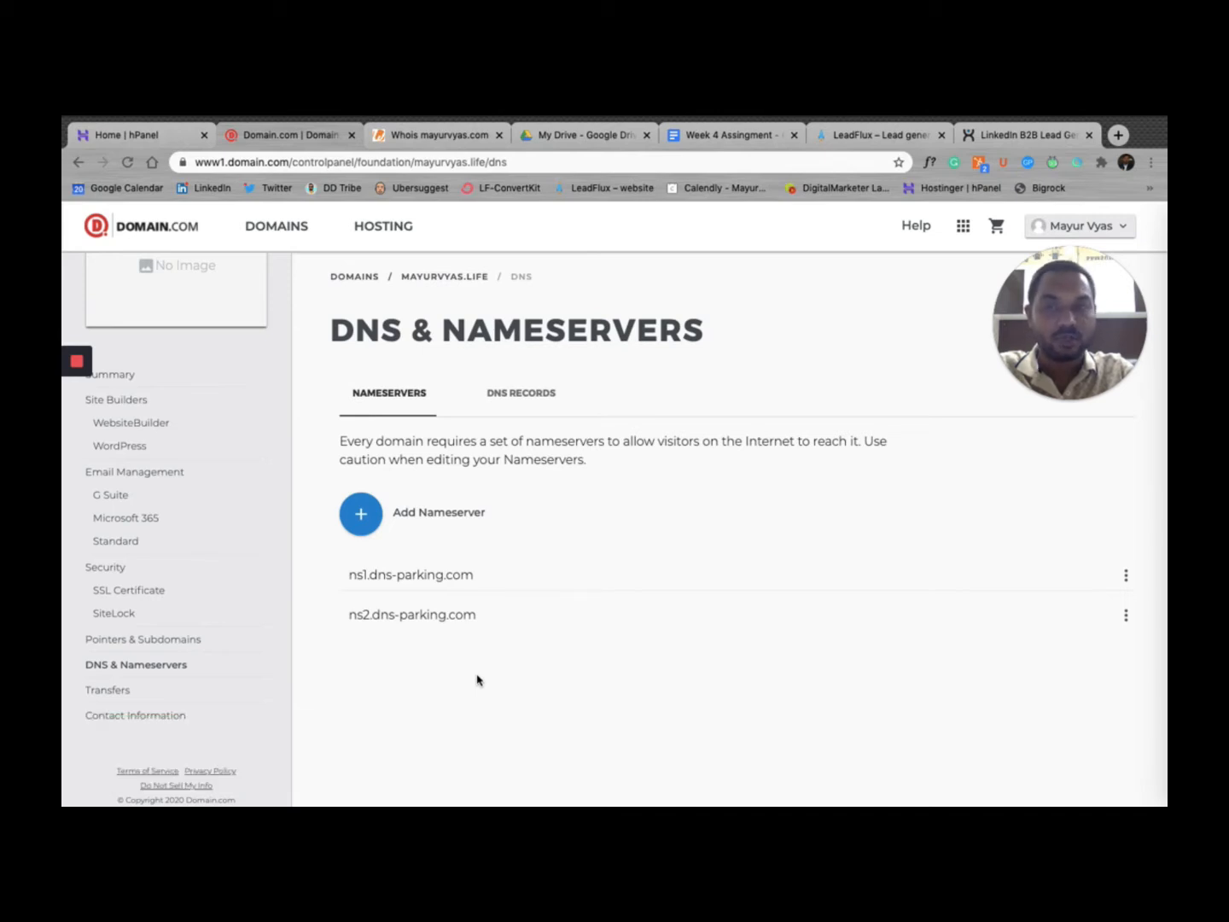
{"action": "left_click", "coordinate": [455, 135]}
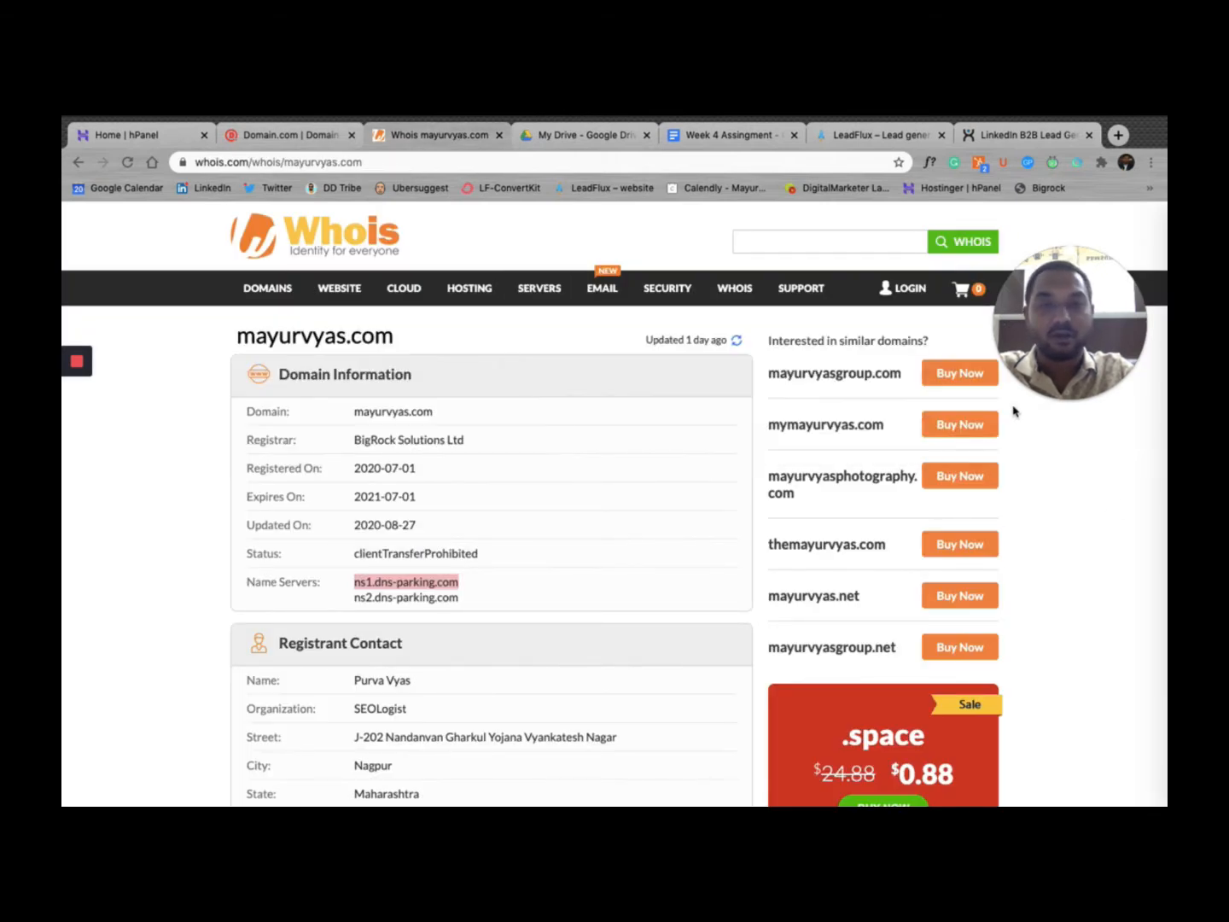
Step: Look up mayurvyas.life on Whois.com, which still lists ns1/ns2.domain.com
{"action": "left_click", "coordinate": [905, 244]}
{"action": "type", "text": "ma"}
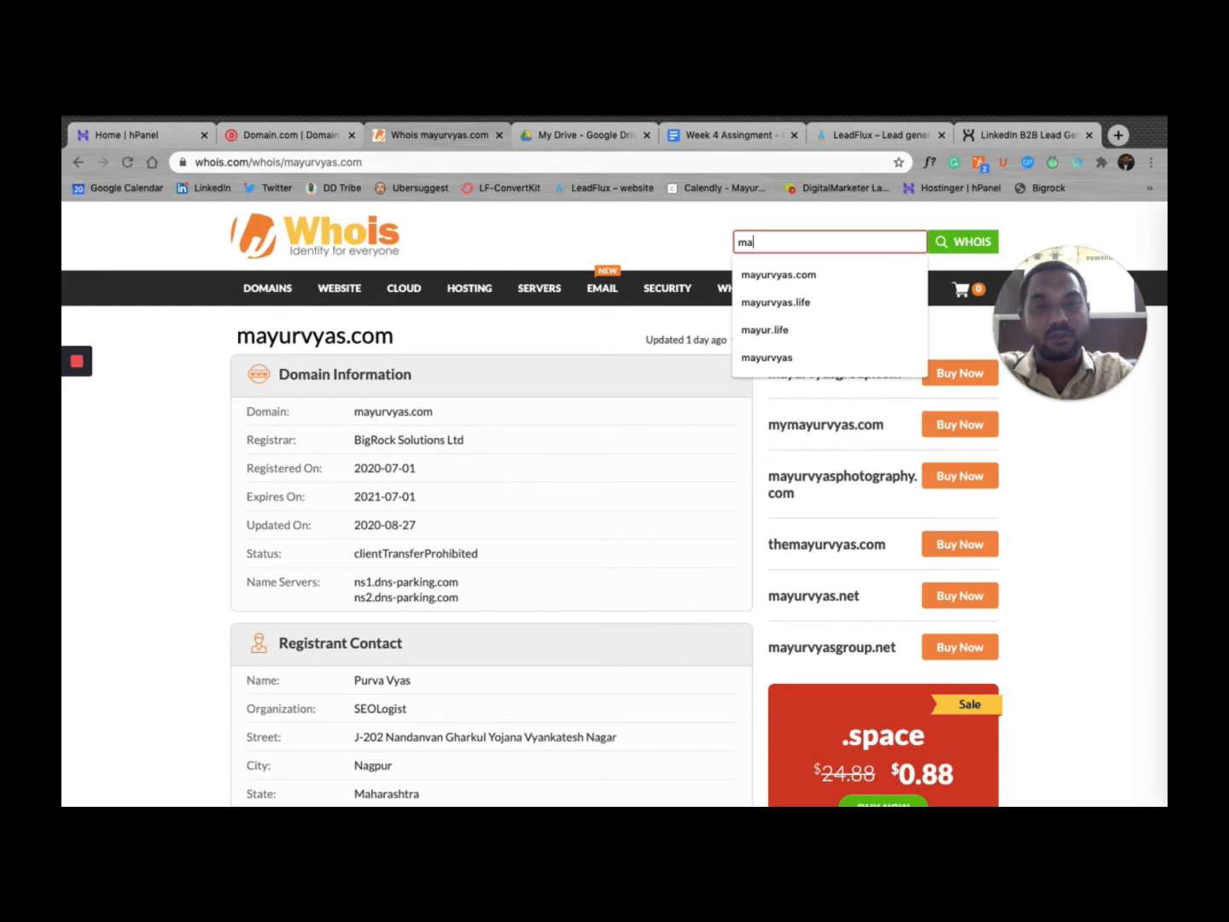
{"action": "type", "text": "yurvyas.life"}
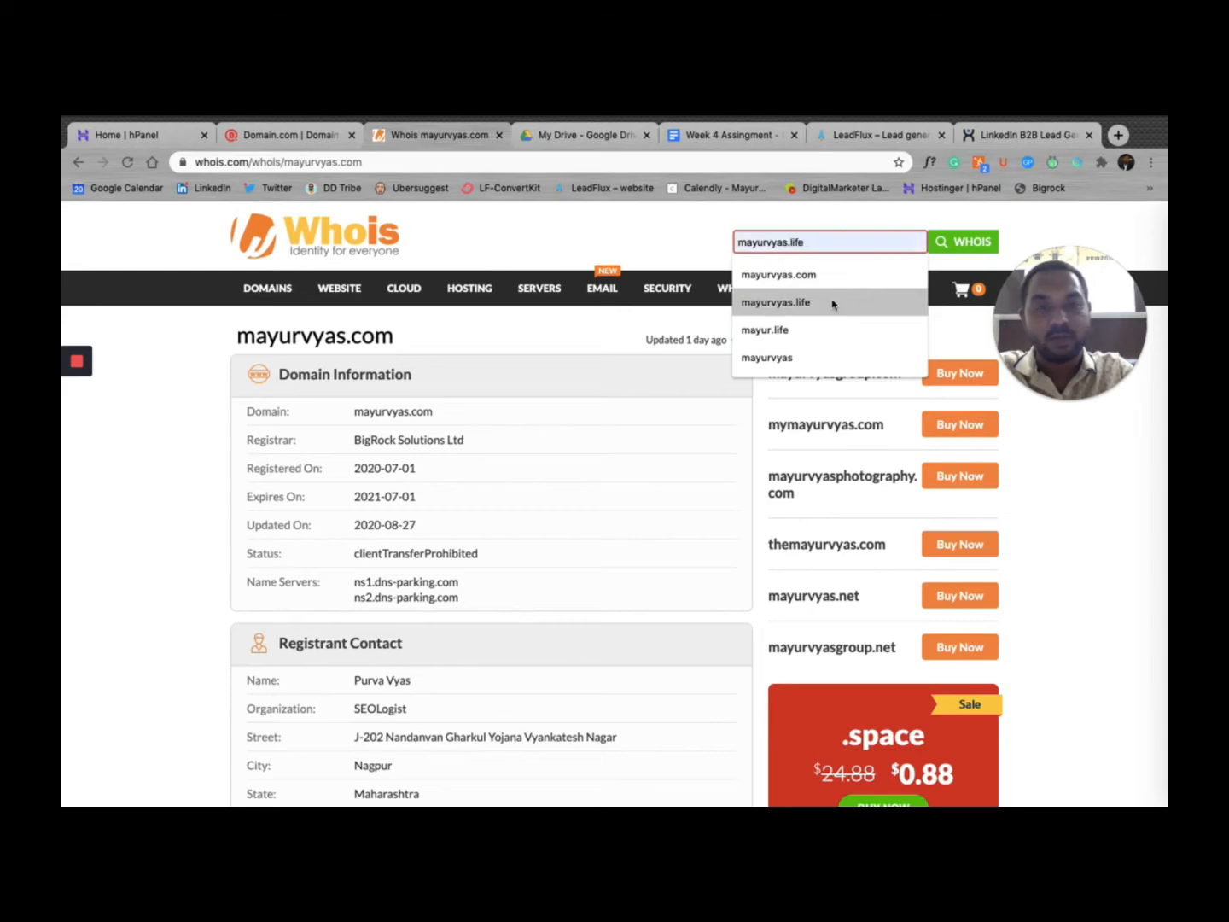
{"action": "left_click", "coordinate": [833, 303]}
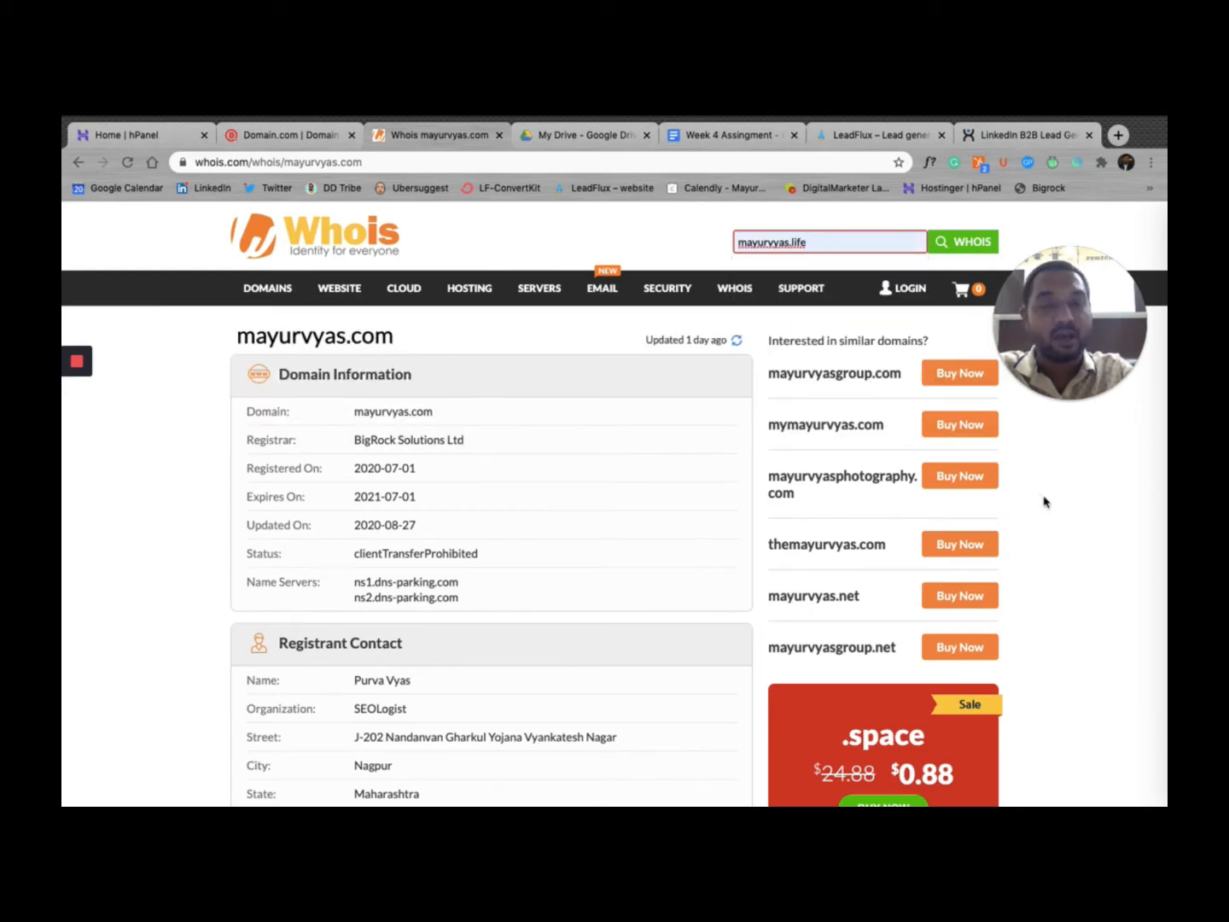
{"action": "left_click", "coordinate": [970, 244]}
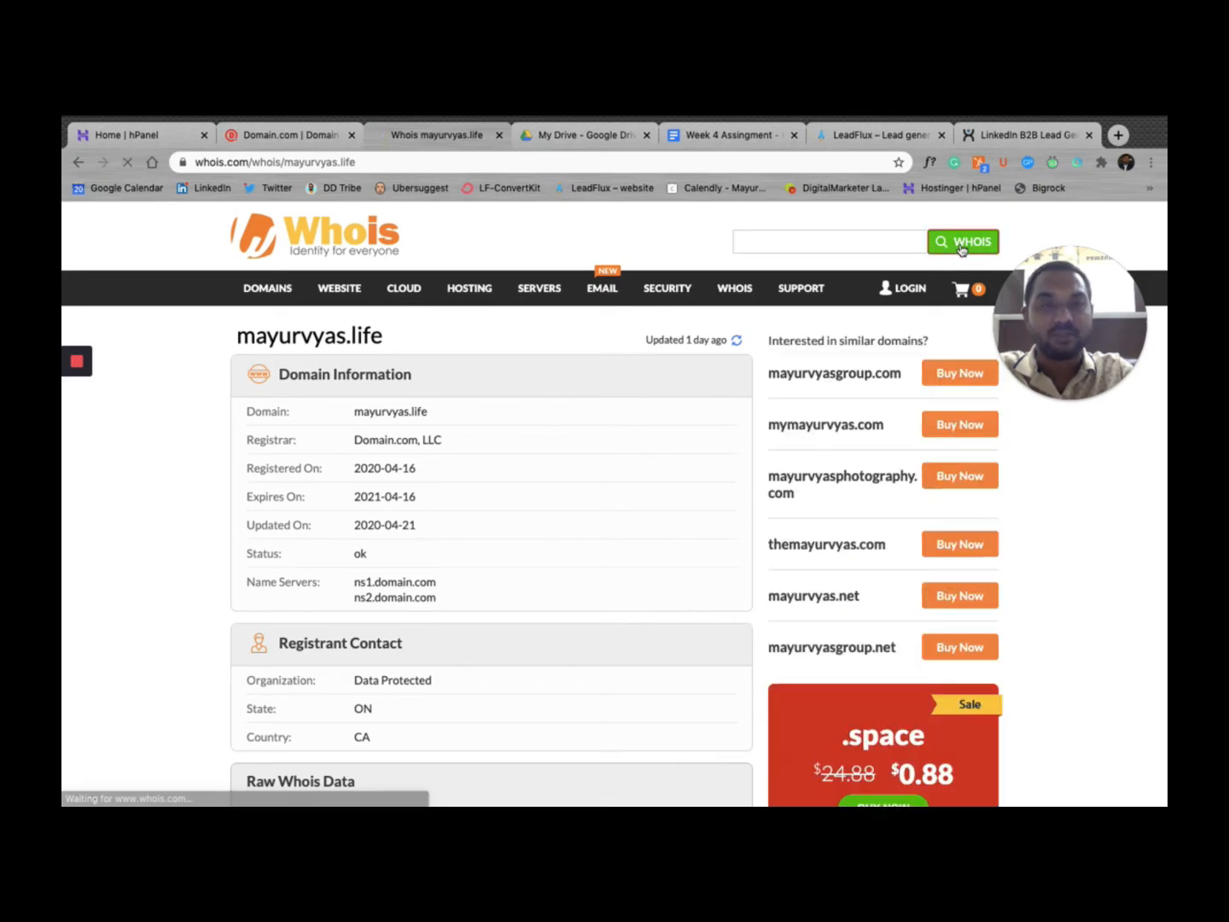
{"action": "left_click", "coordinate": [963, 243]}
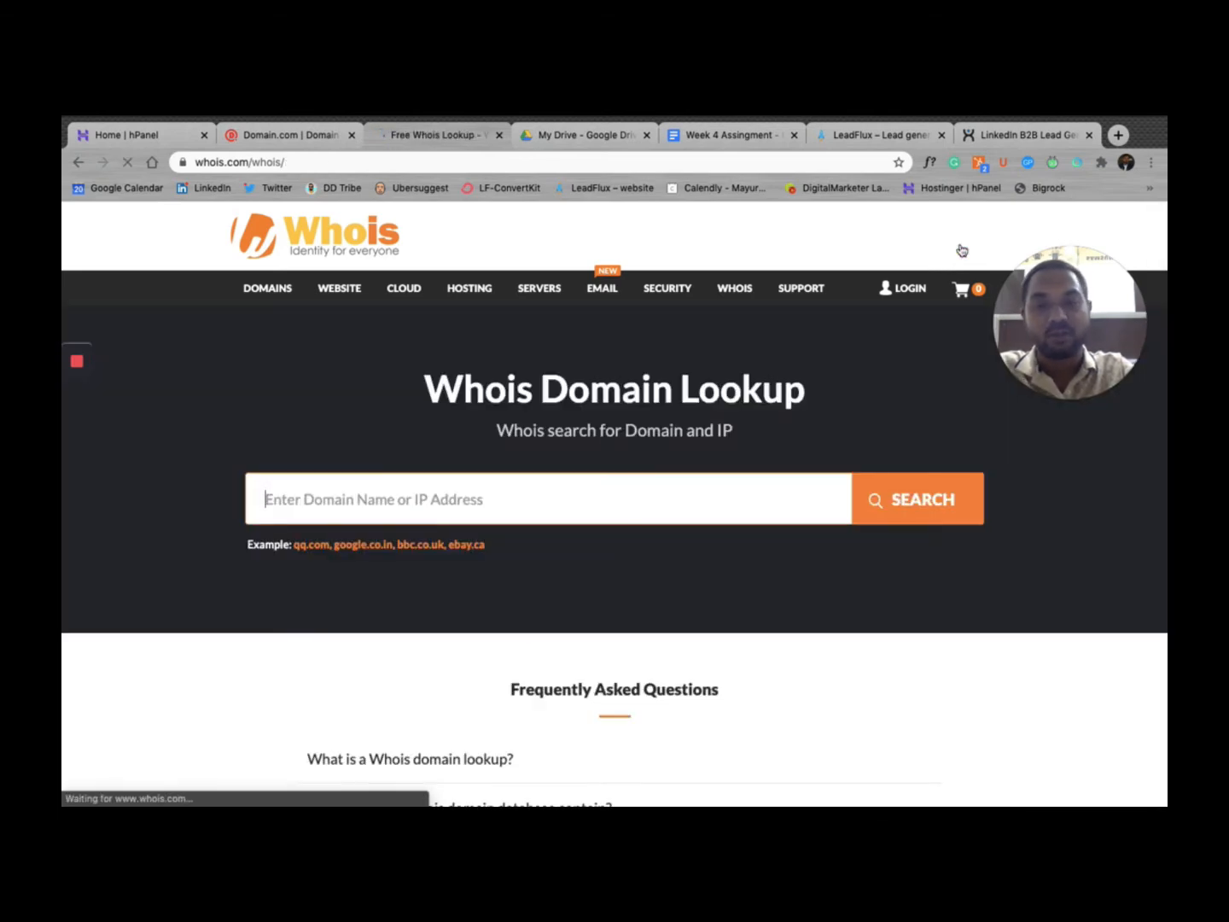
{"action": "mouse_move", "coordinate": [649, 281]}
{"action": "left_click", "coordinate": [79, 162]}
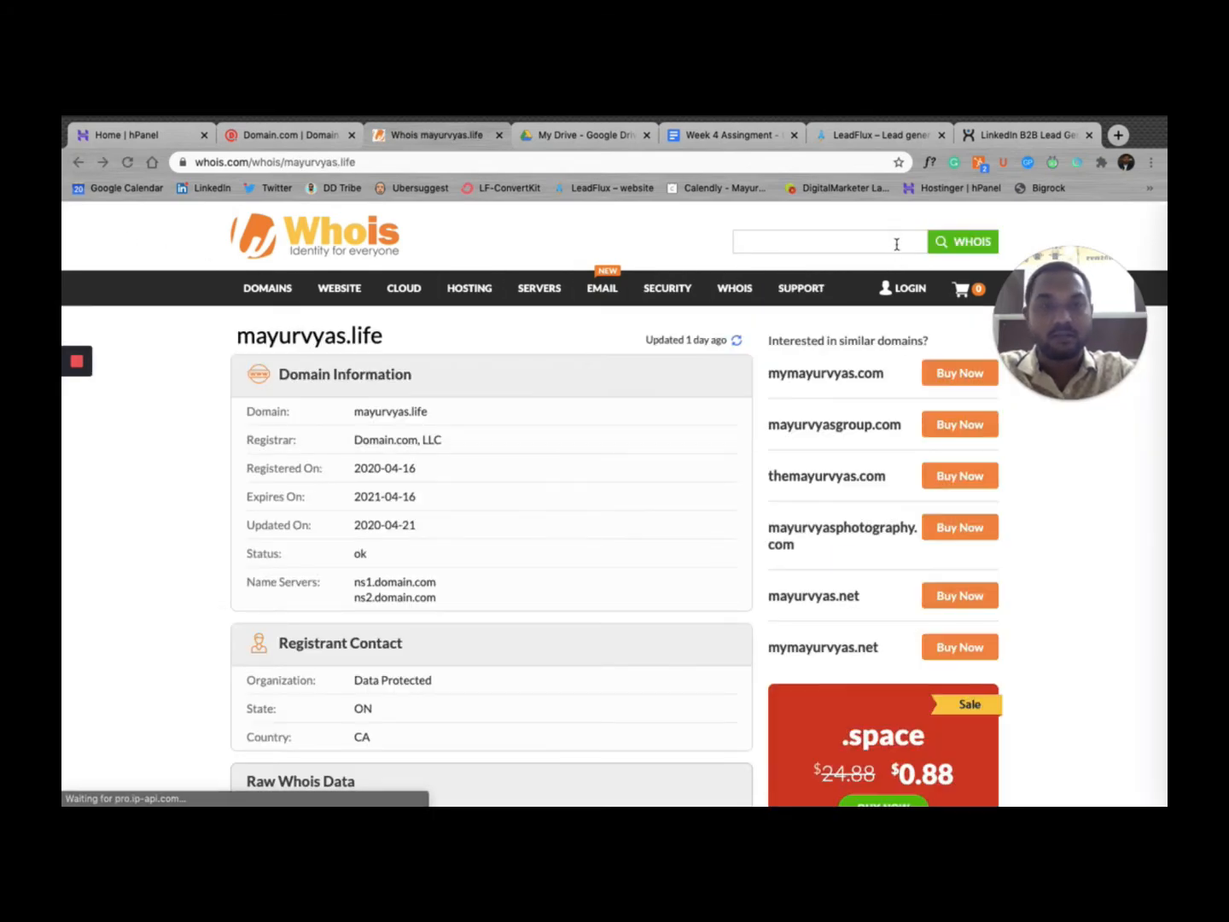
Step: Repeat the mayurvyas.life WHOIS lookup to recheck its nameservers
{"action": "left_click", "coordinate": [899, 239]}
{"action": "type", "text": "mayurvyas.life"}
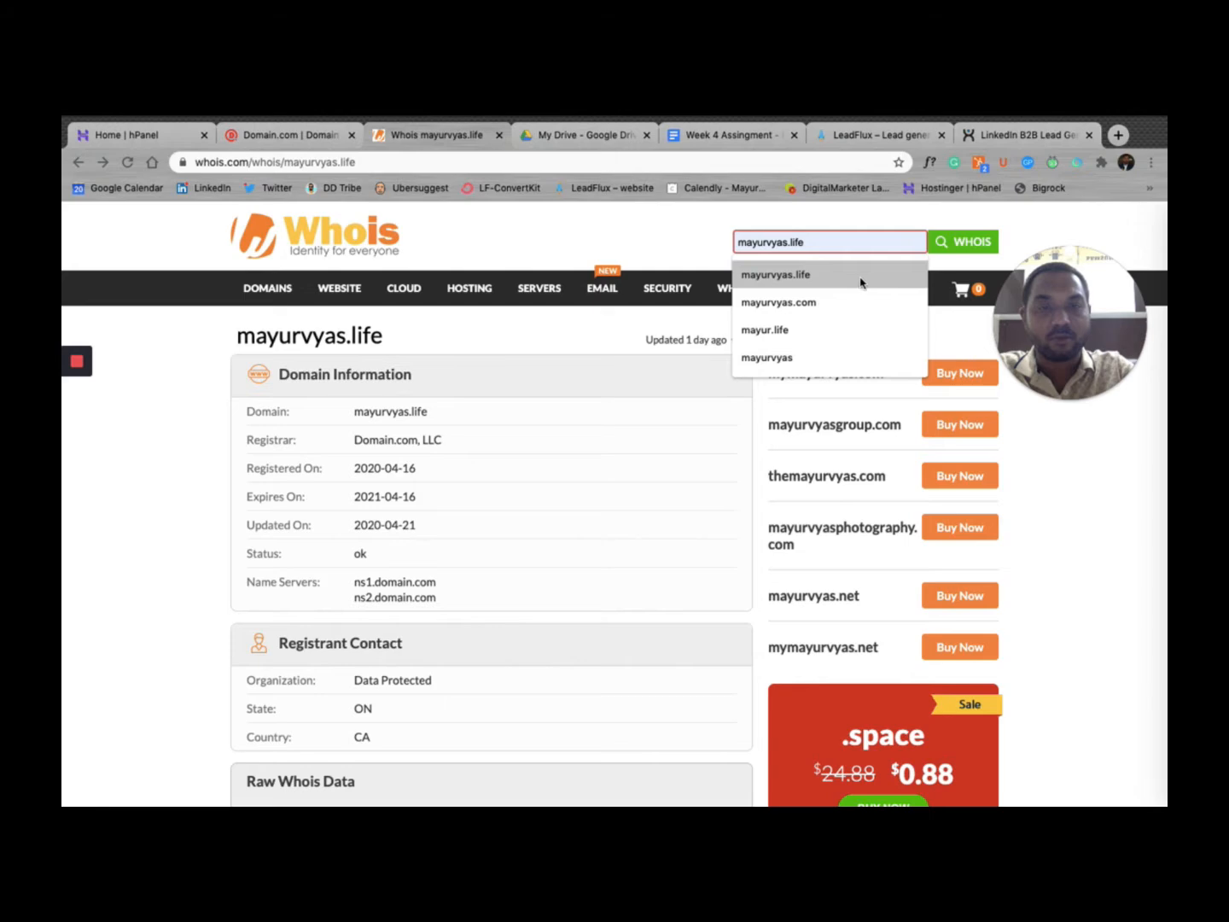
{"action": "left_click", "coordinate": [861, 277]}
{"action": "left_click", "coordinate": [964, 244]}
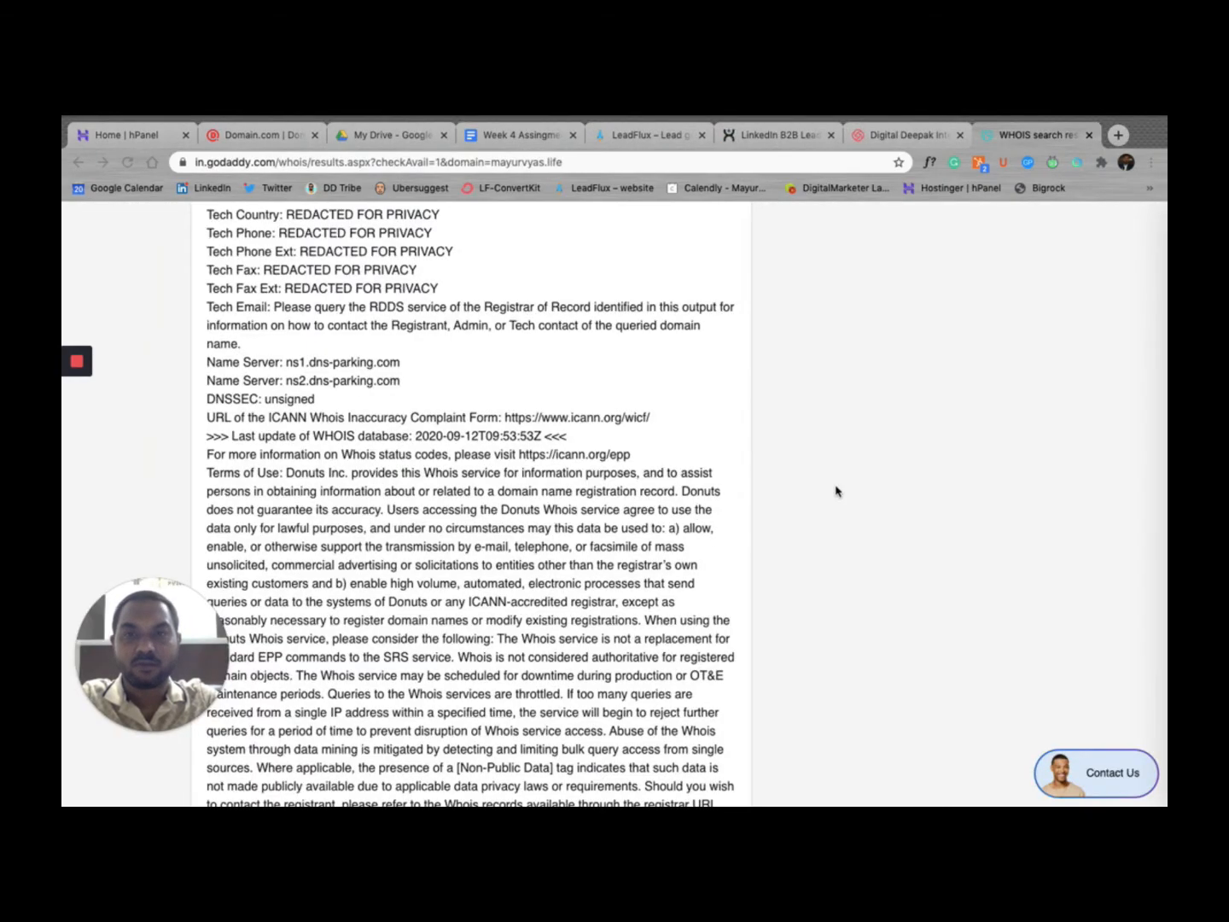
Step: Scroll the GoDaddy WHOIS record for mayurvyas.life down to its ns1/ns2.dns-parking.com name servers
{"action": "scroll", "coordinate": [836, 491], "scroll_direction": "up", "scroll_amount": 15}
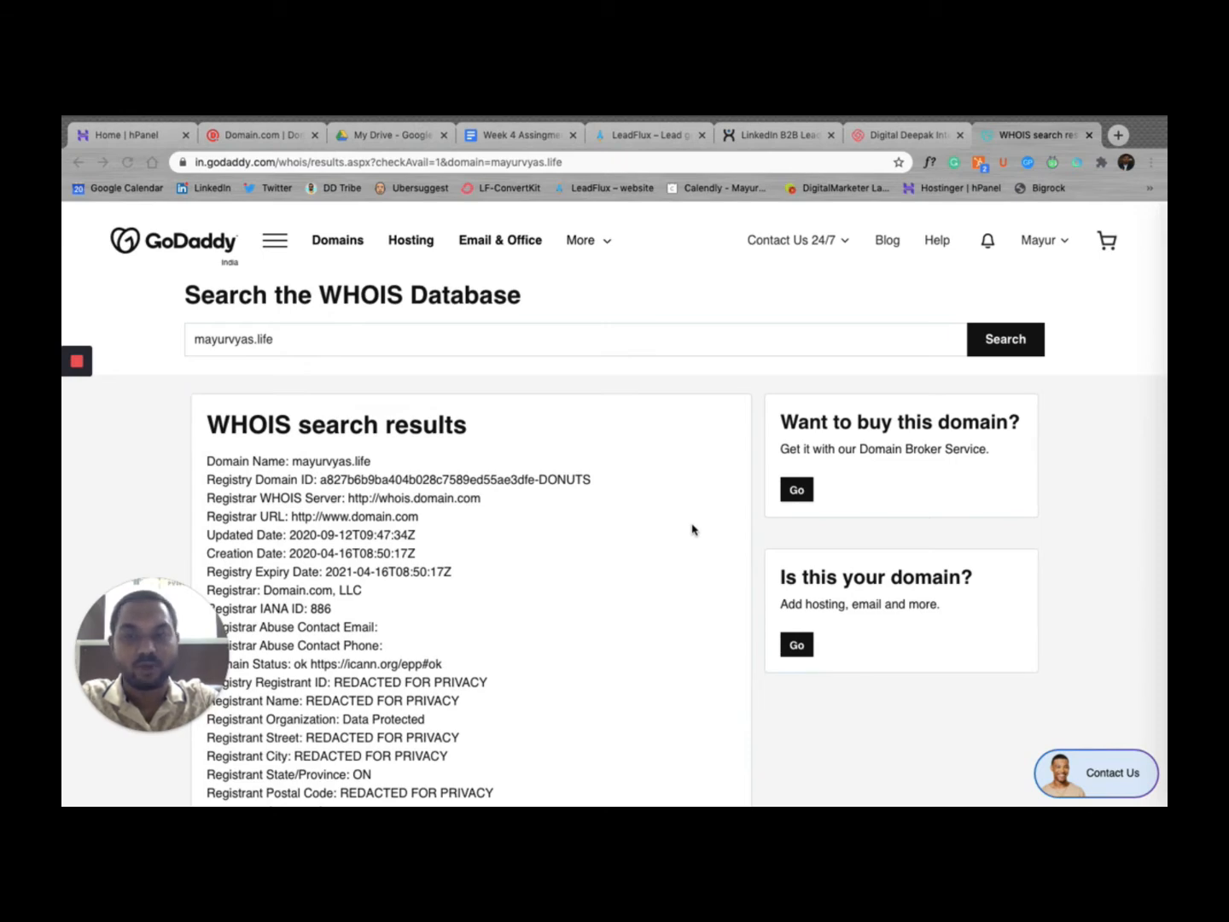
{"action": "left_click_drag", "start_coordinate": [181, 635], "coordinate": [942, 649]}
{"action": "scroll", "coordinate": [589, 636], "scroll_direction": "down", "scroll_amount": 2}
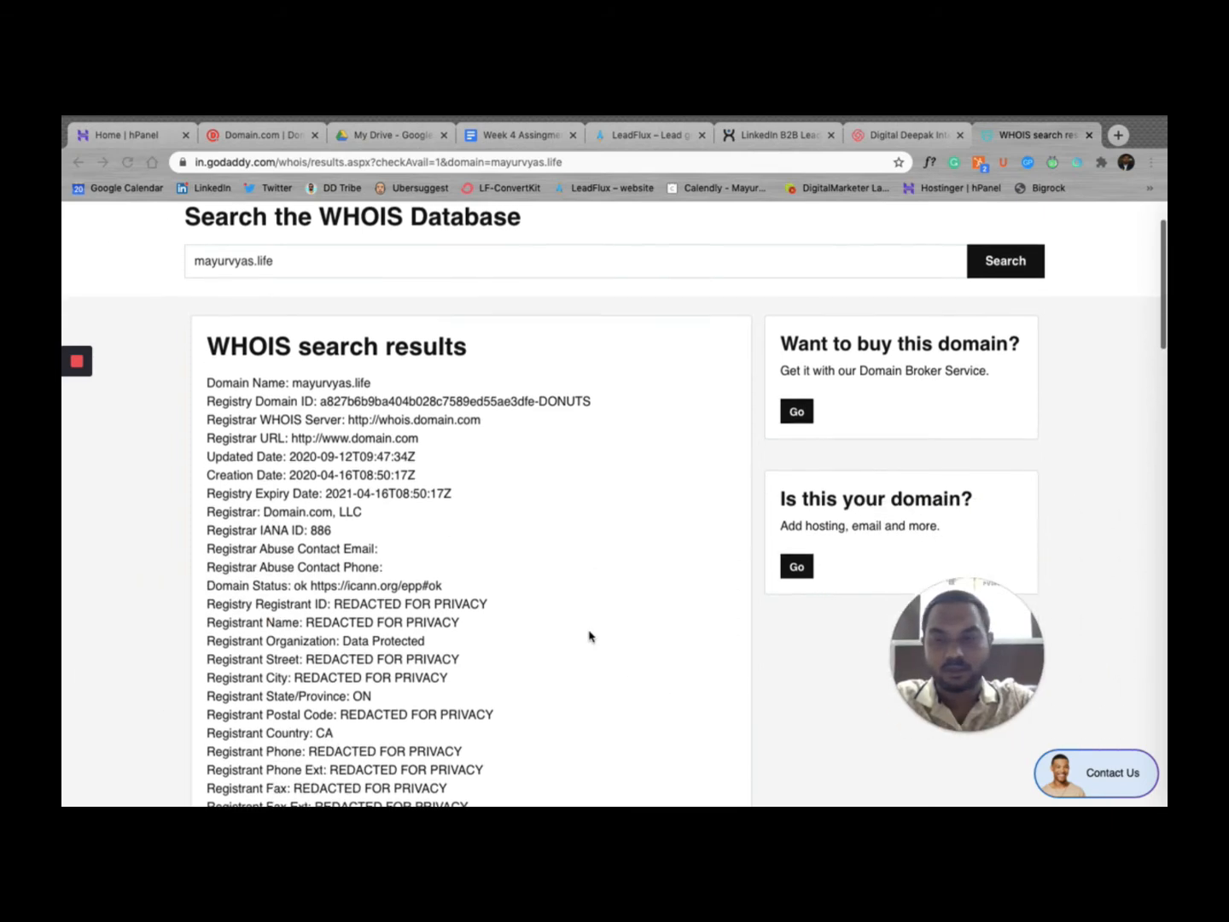
{"action": "scroll", "coordinate": [589, 635], "scroll_direction": "up", "scroll_amount": 2}
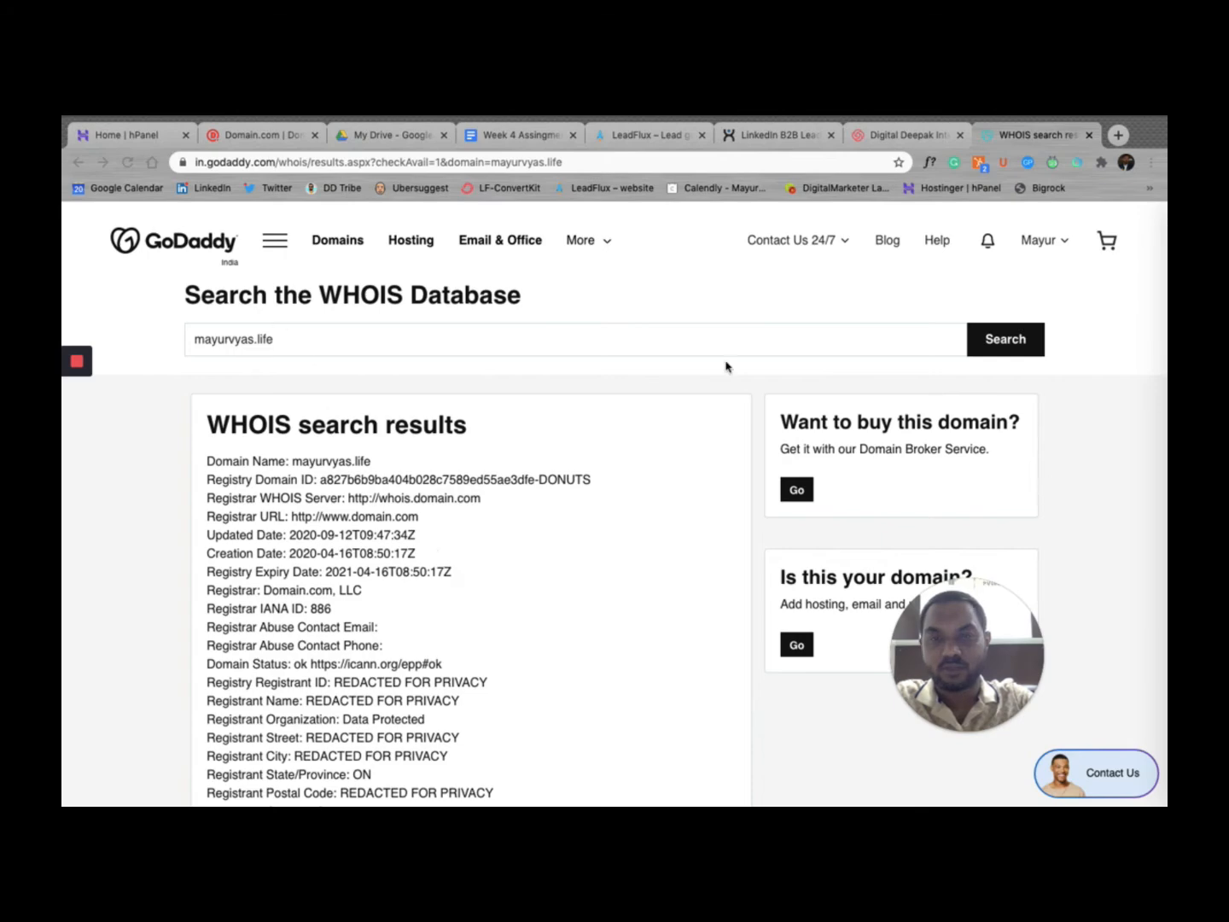
{"action": "scroll", "coordinate": [604, 642], "scroll_direction": "down", "scroll_amount": 10}
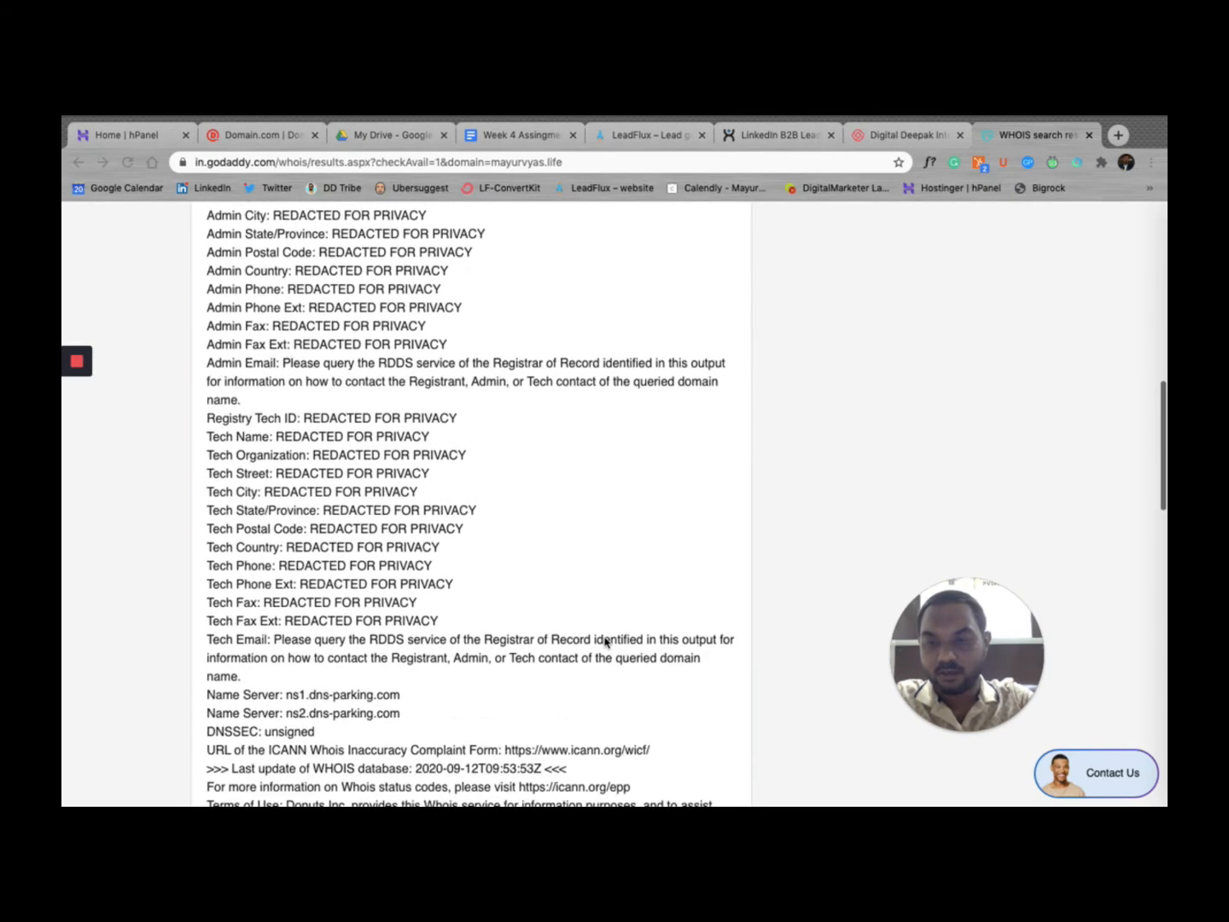
{"action": "scroll", "coordinate": [605, 642], "scroll_direction": "down", "scroll_amount": 4}
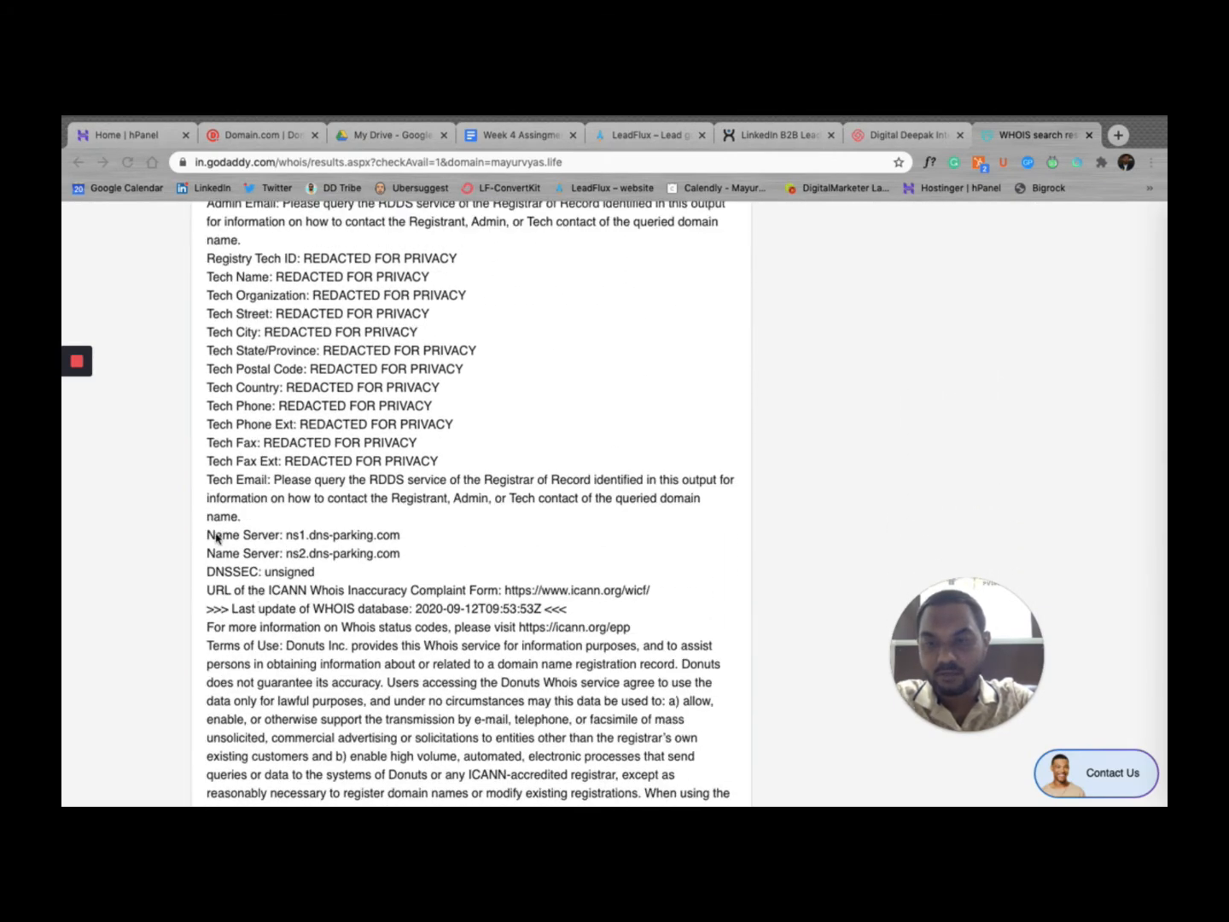
{"action": "left_click", "coordinate": [210, 538]}
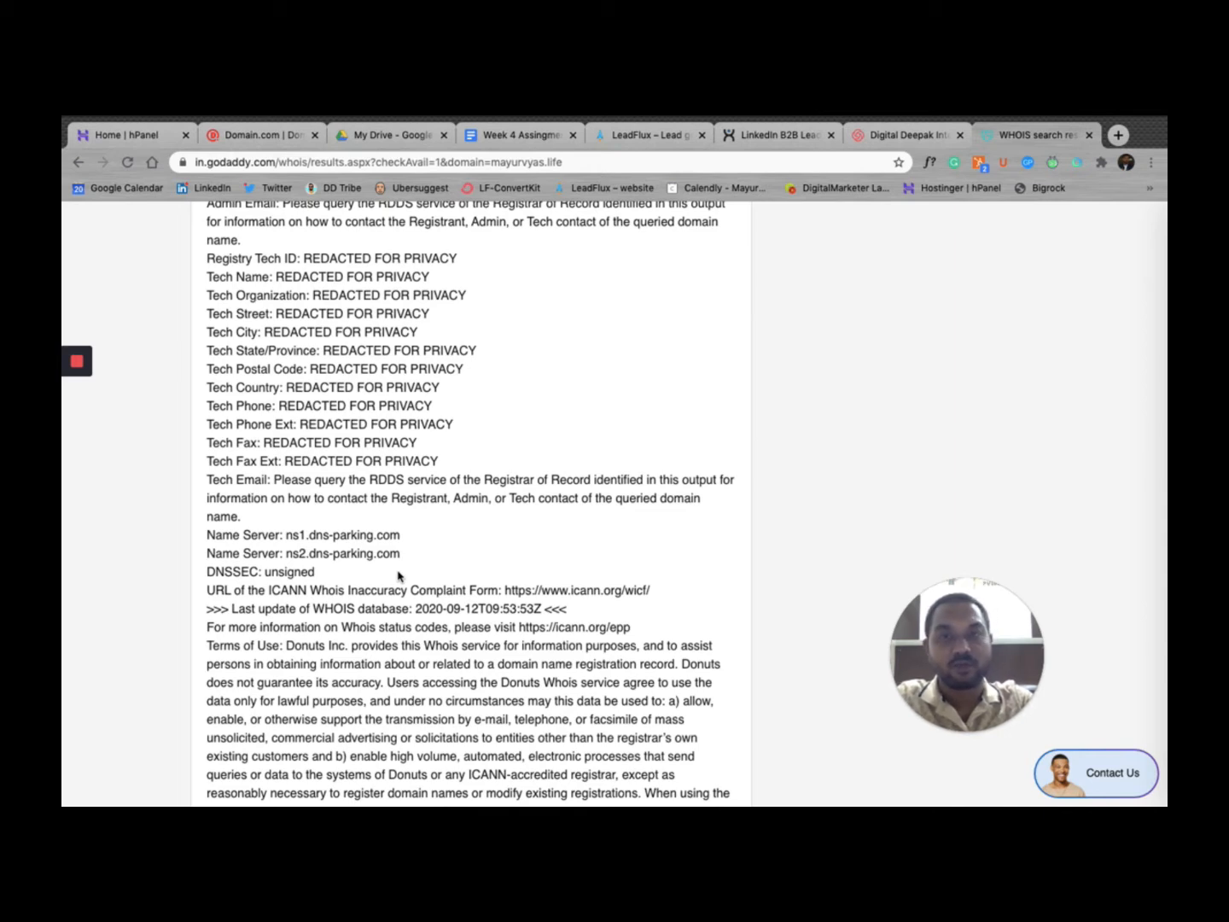
{"action": "left_click", "coordinate": [145, 134]}
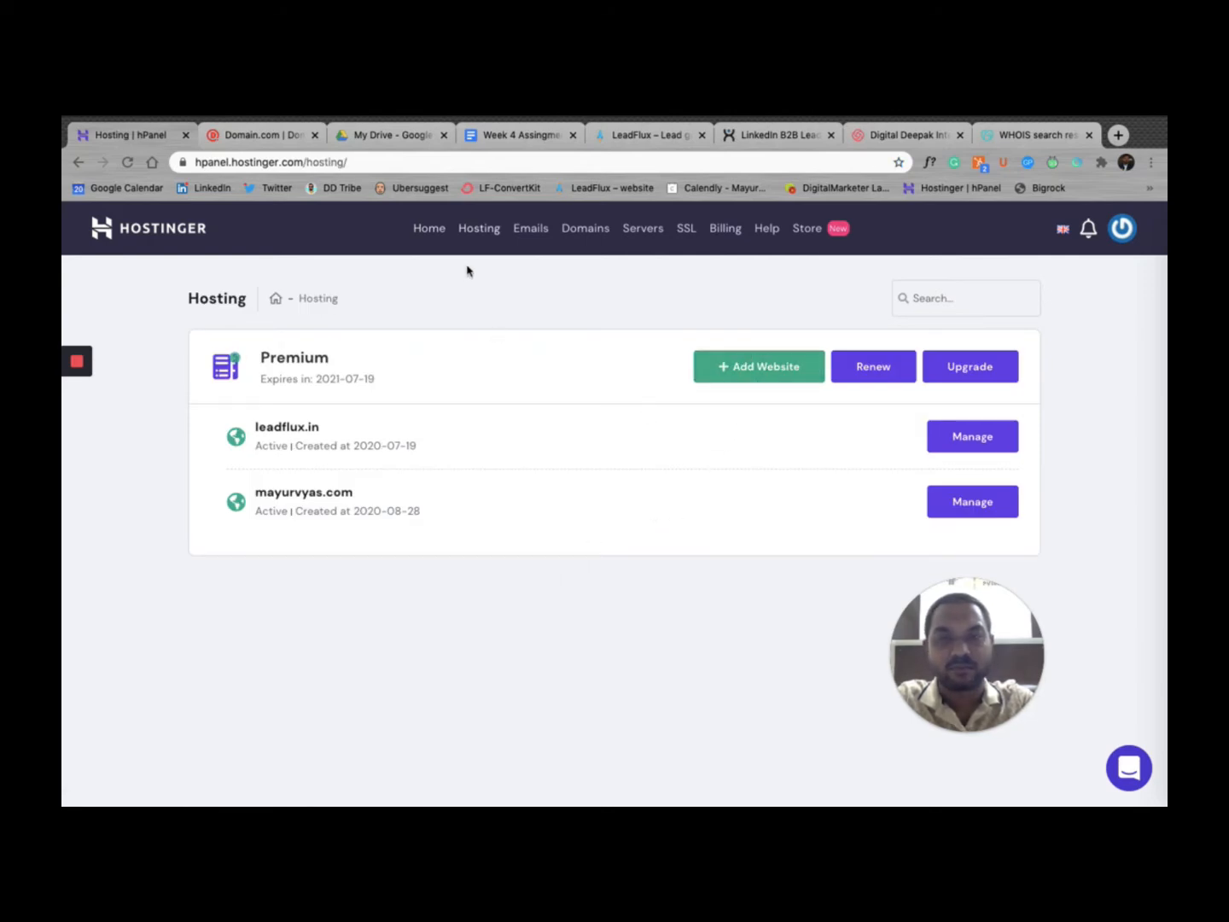
Step: Add mayurvyas.life as a new website in hPanel, setting its password
{"action": "left_click", "coordinate": [750, 367]}
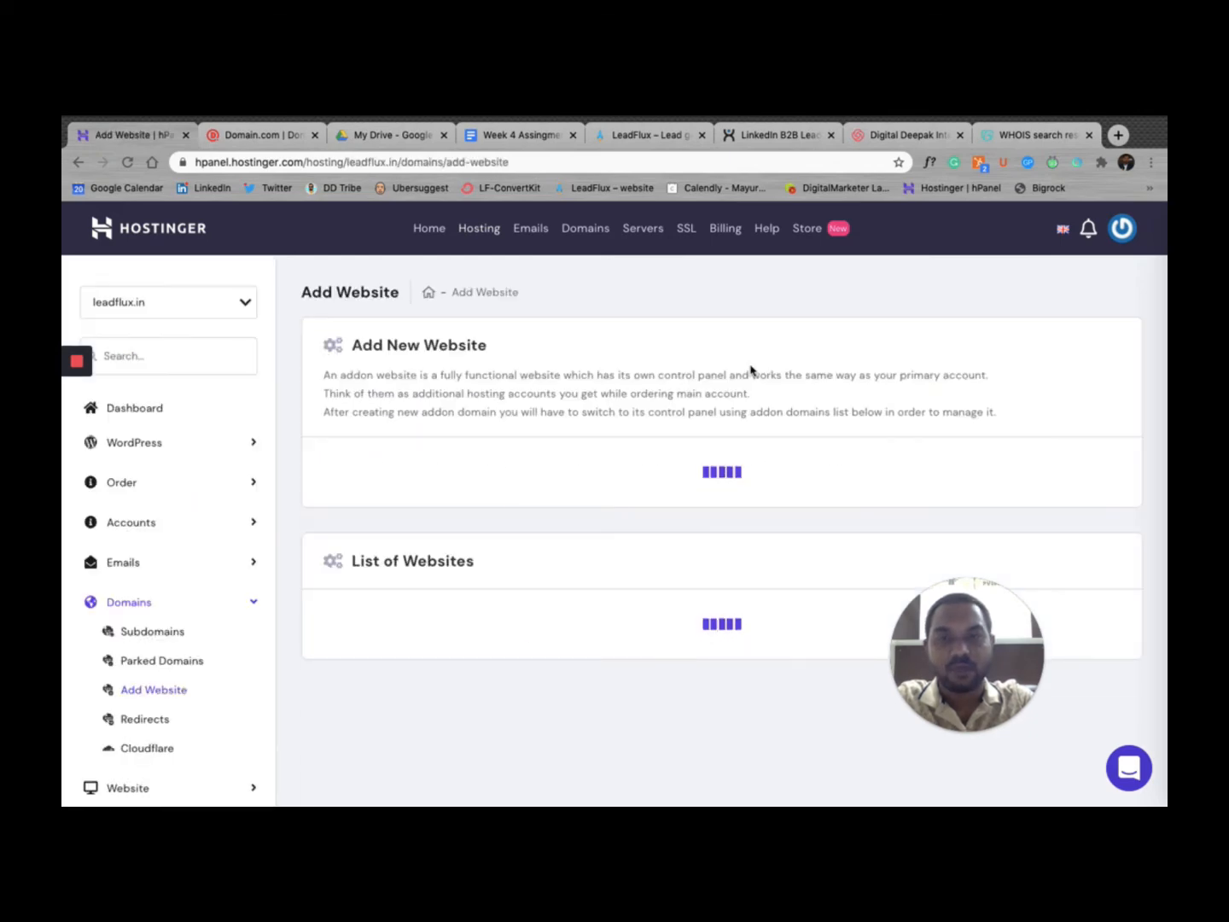
{"action": "scroll", "coordinate": [695, 613], "scroll_direction": "down", "scroll_amount": 1}
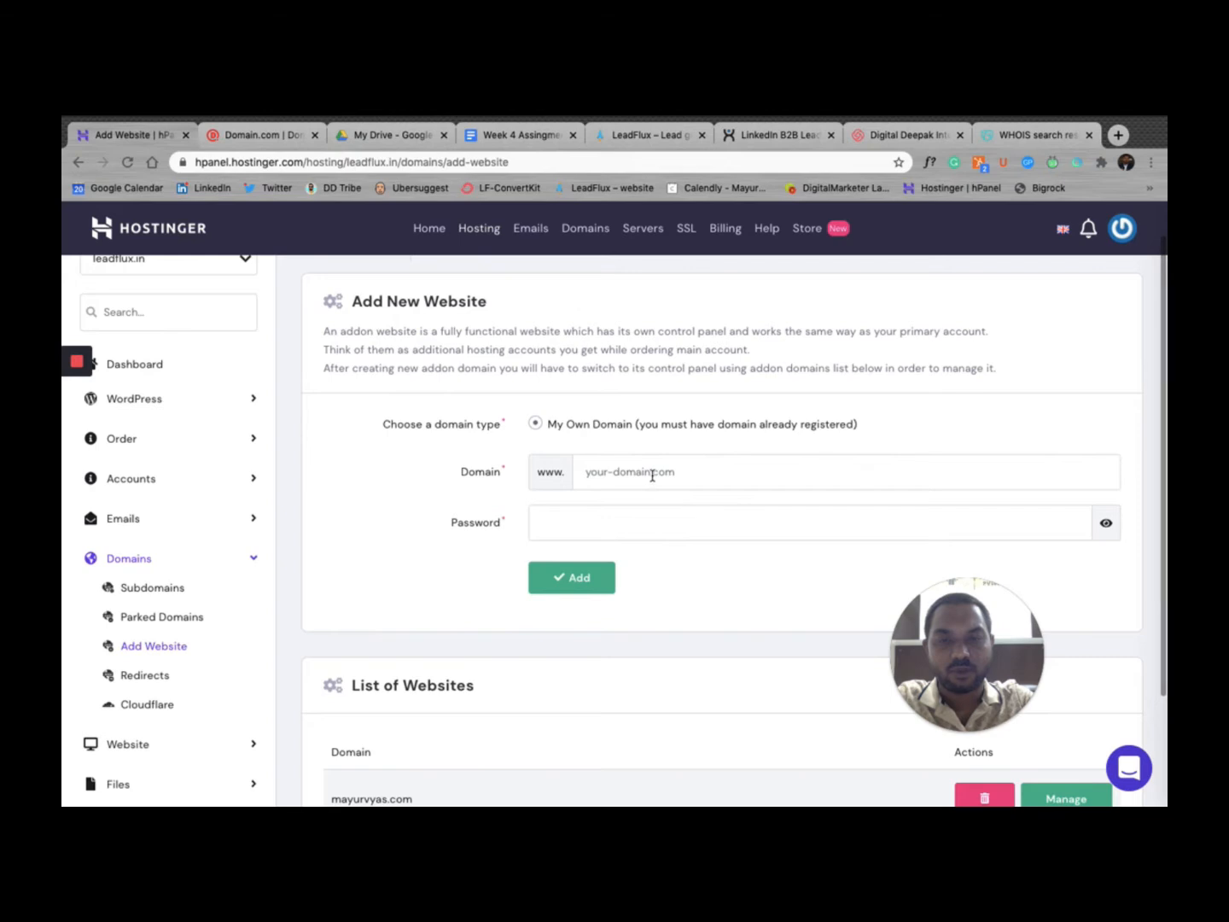
{"action": "left_click", "coordinate": [652, 475]}
{"action": "type", "text": "may"}
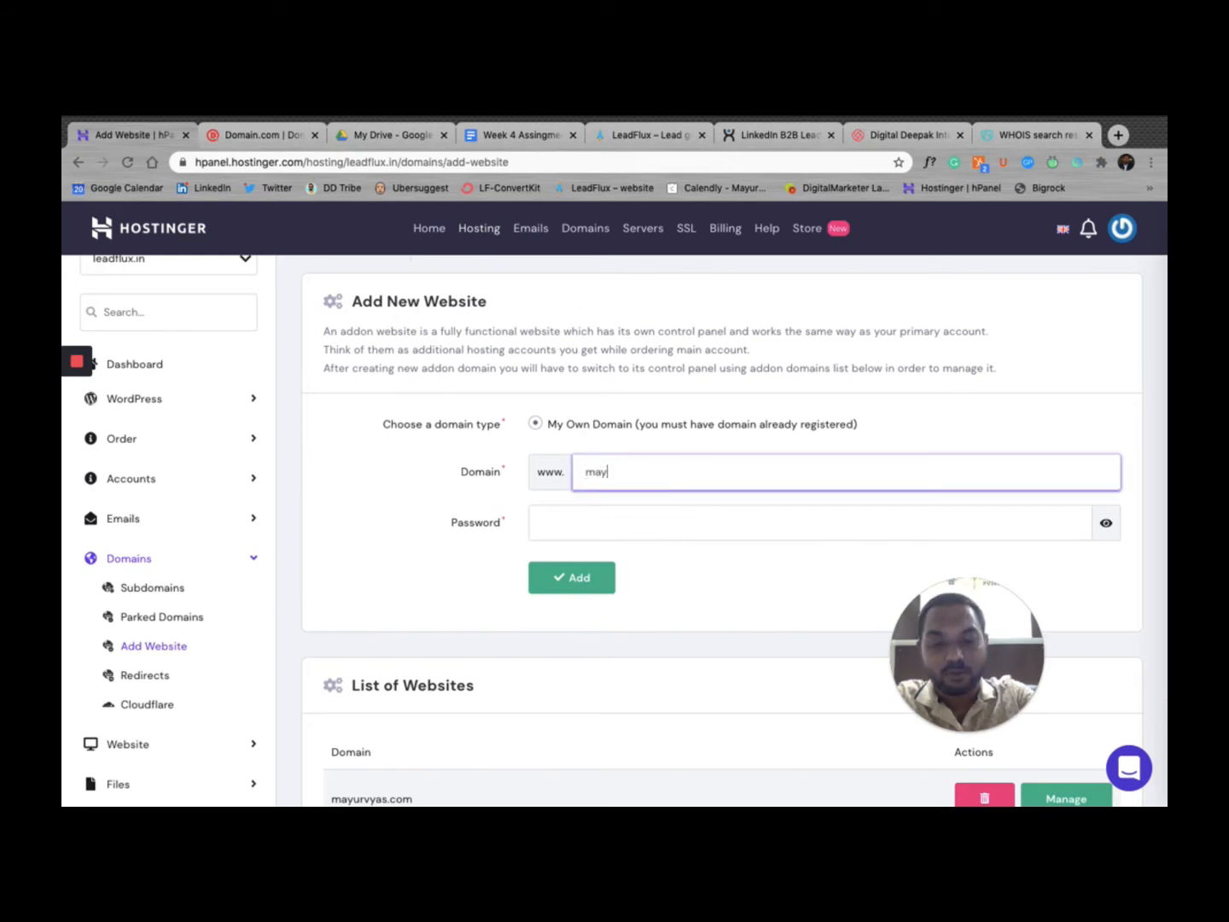
{"action": "type", "text": "urvyas.li"}
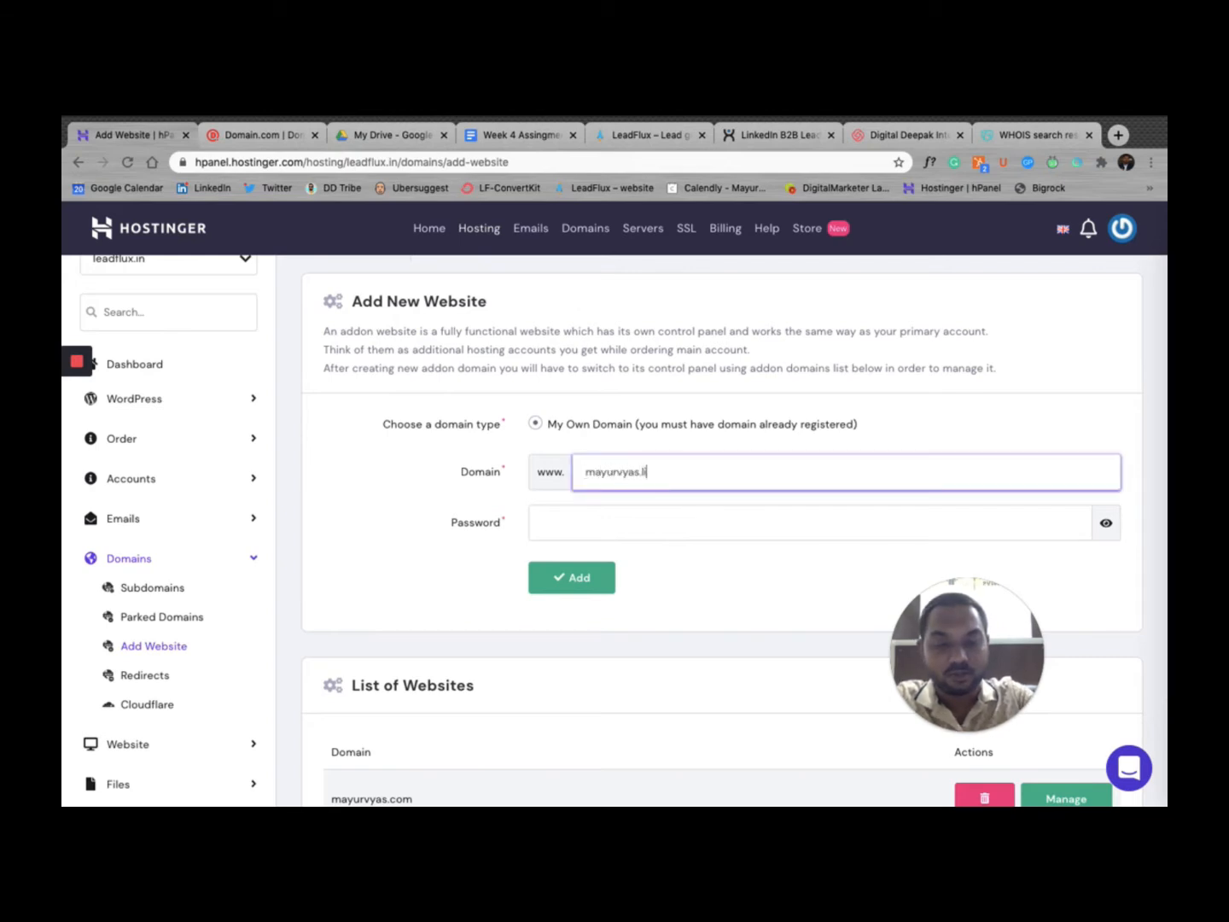
{"action": "type", "text": "fe"}
{"action": "left_click", "coordinate": [635, 511]}
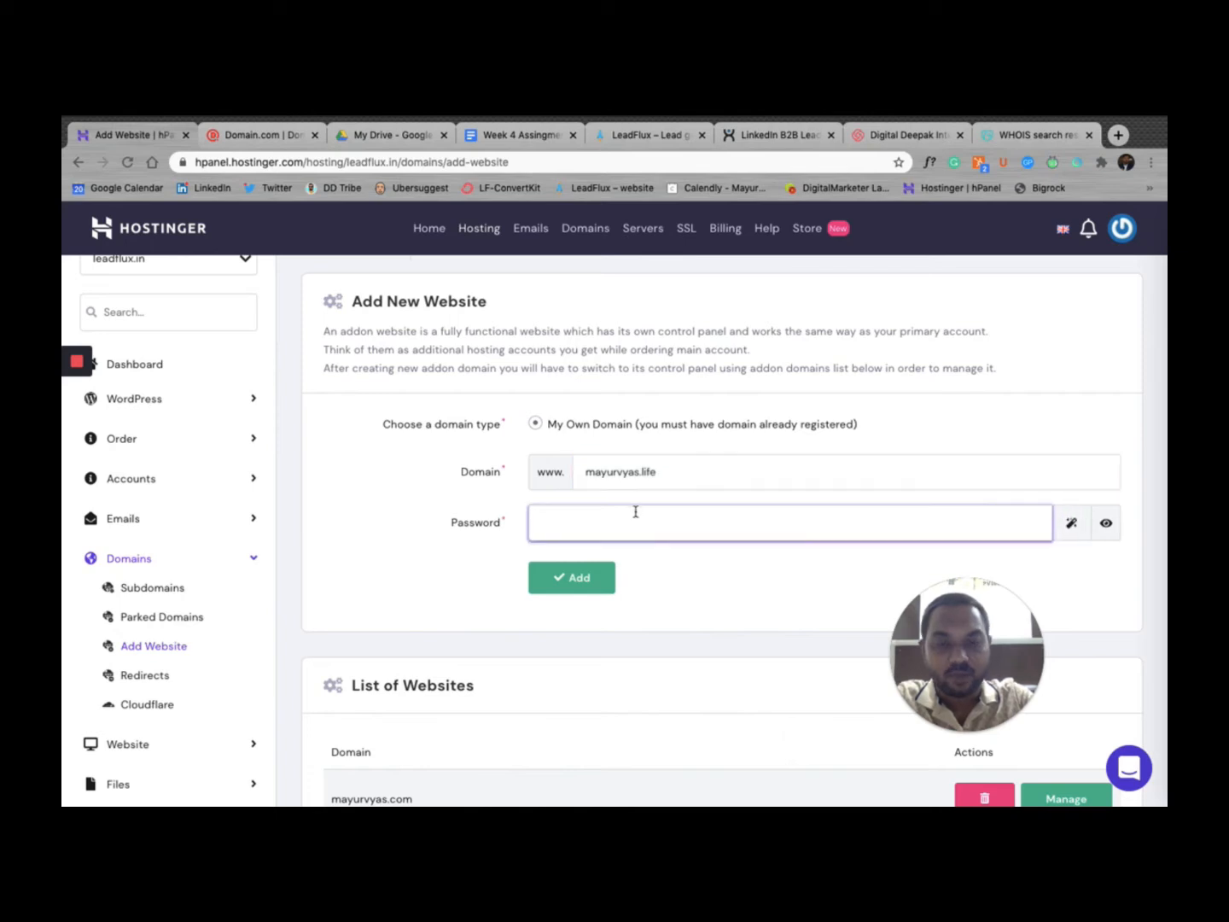
{"action": "type", "text": "••"}
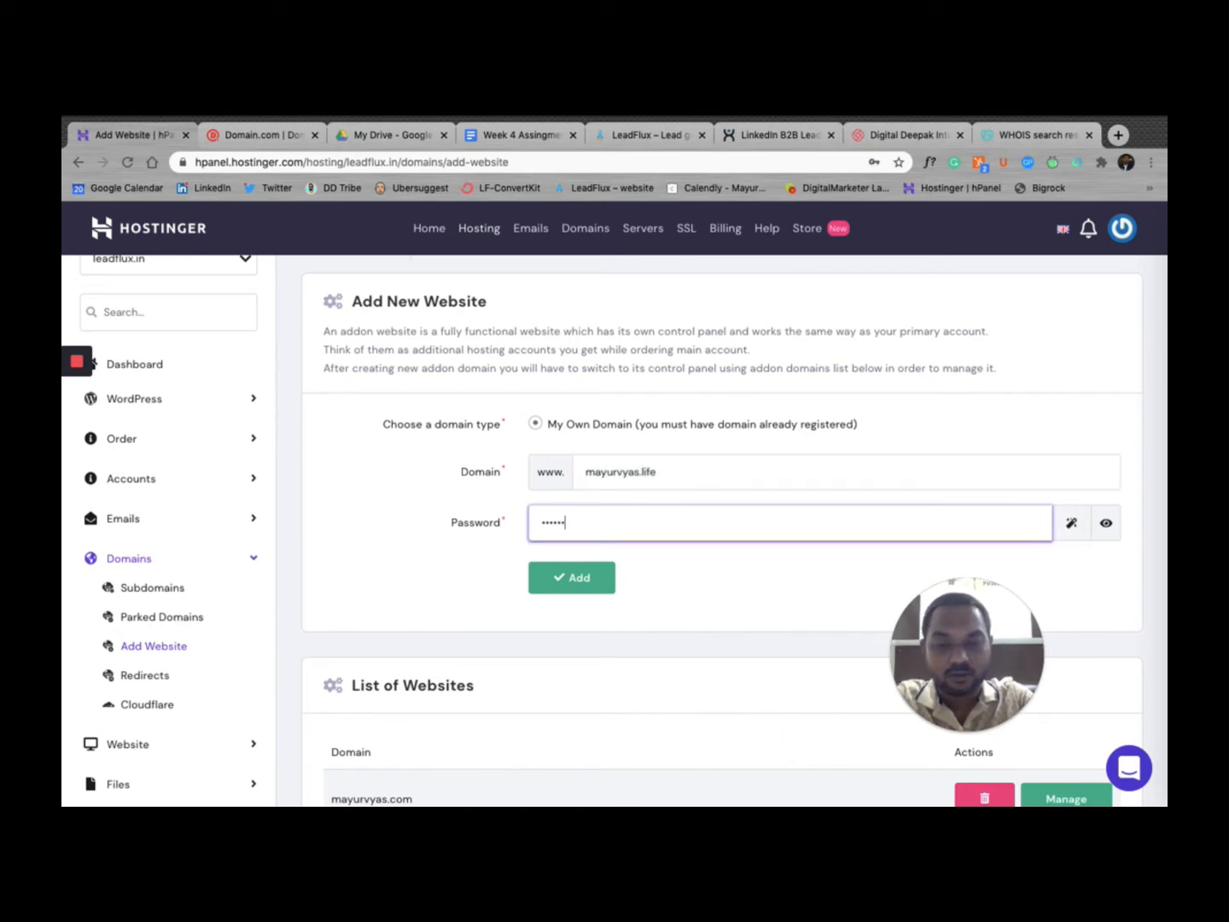
{"action": "scroll", "coordinate": [606, 589], "scroll_direction": "down", "scroll_amount": 1}
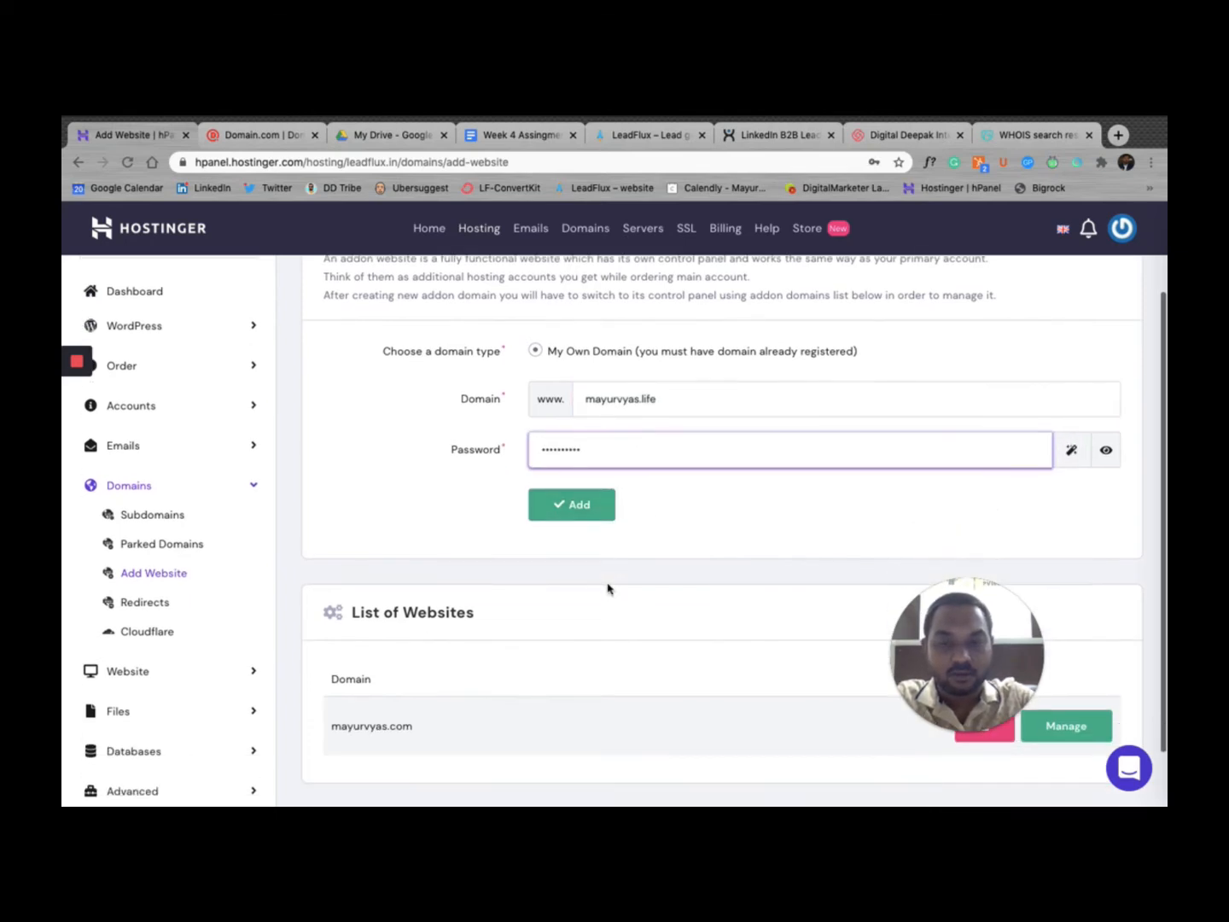
{"action": "left_click", "coordinate": [589, 512]}
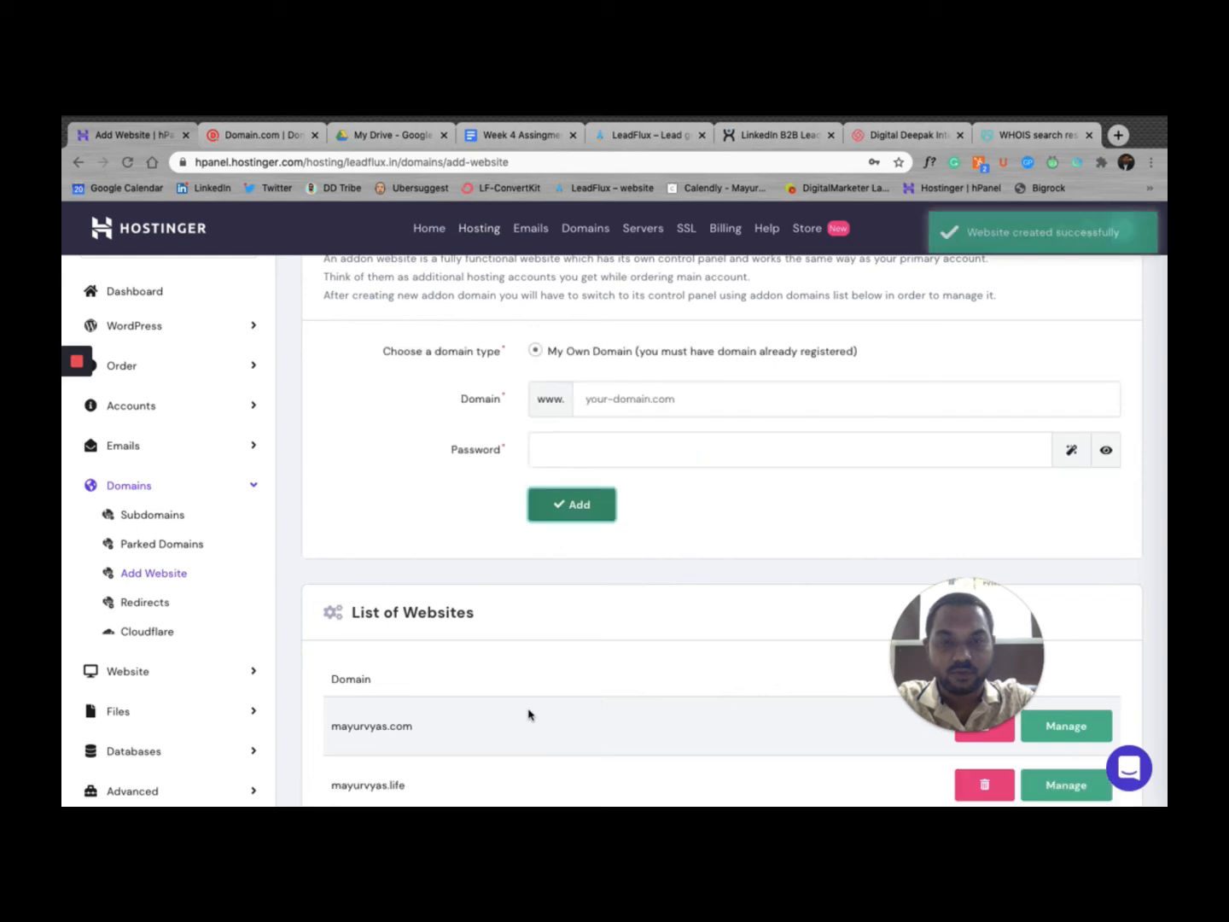
Step: Open the management page for mayurvyas.life from the List of Websites
{"action": "scroll", "coordinate": [528, 714], "scroll_direction": "down", "scroll_amount": 2}
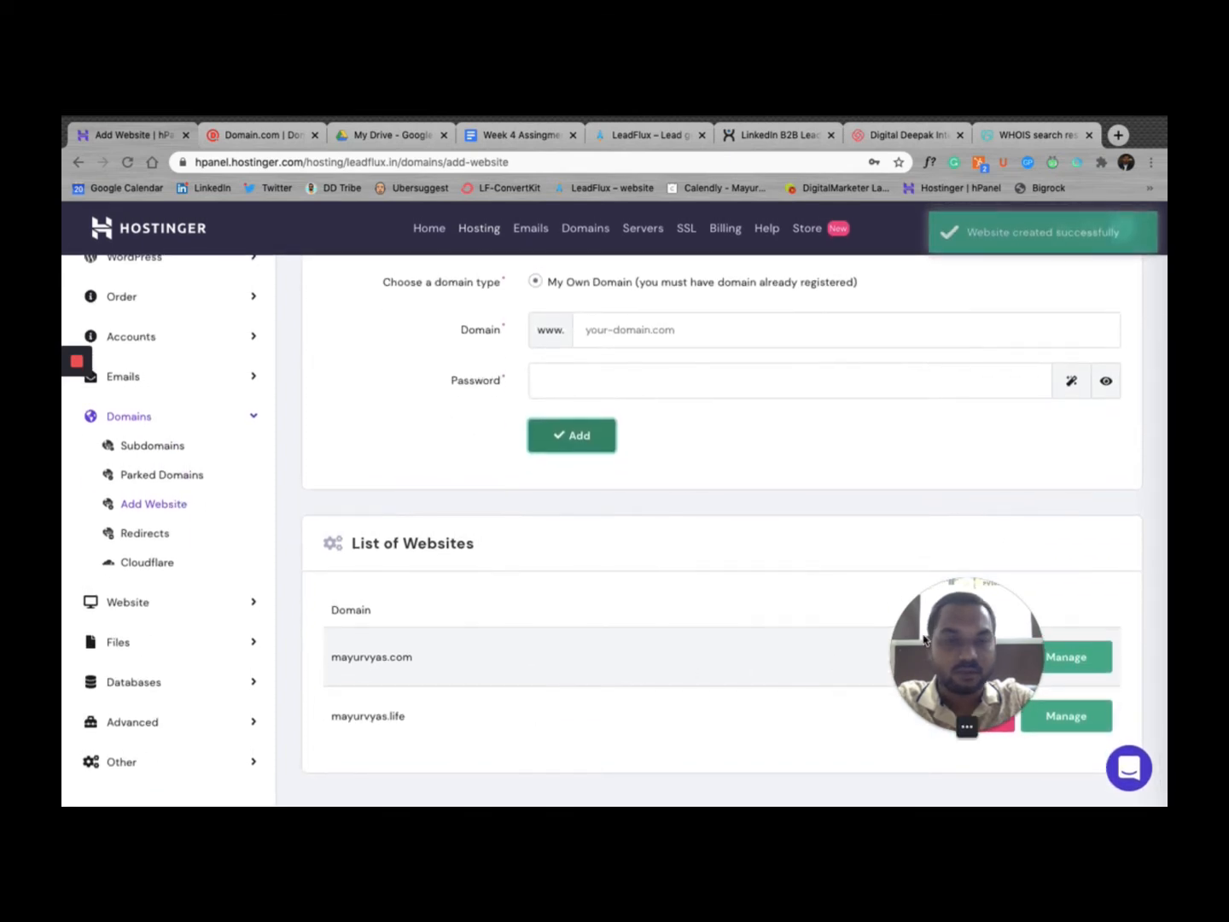
{"action": "left_click_drag", "start_coordinate": [924, 639], "coordinate": [74, 764]}
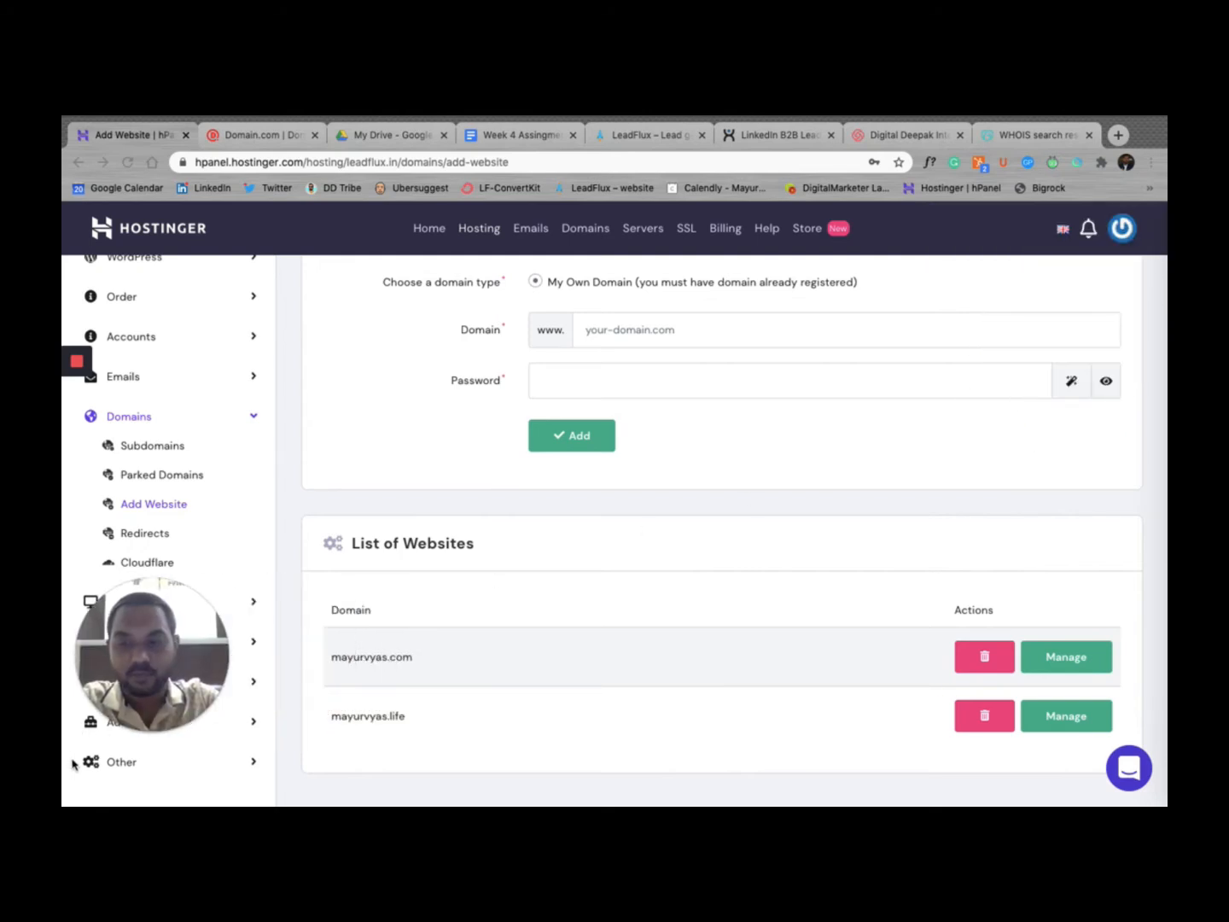
{"action": "left_click", "coordinate": [409, 733]}
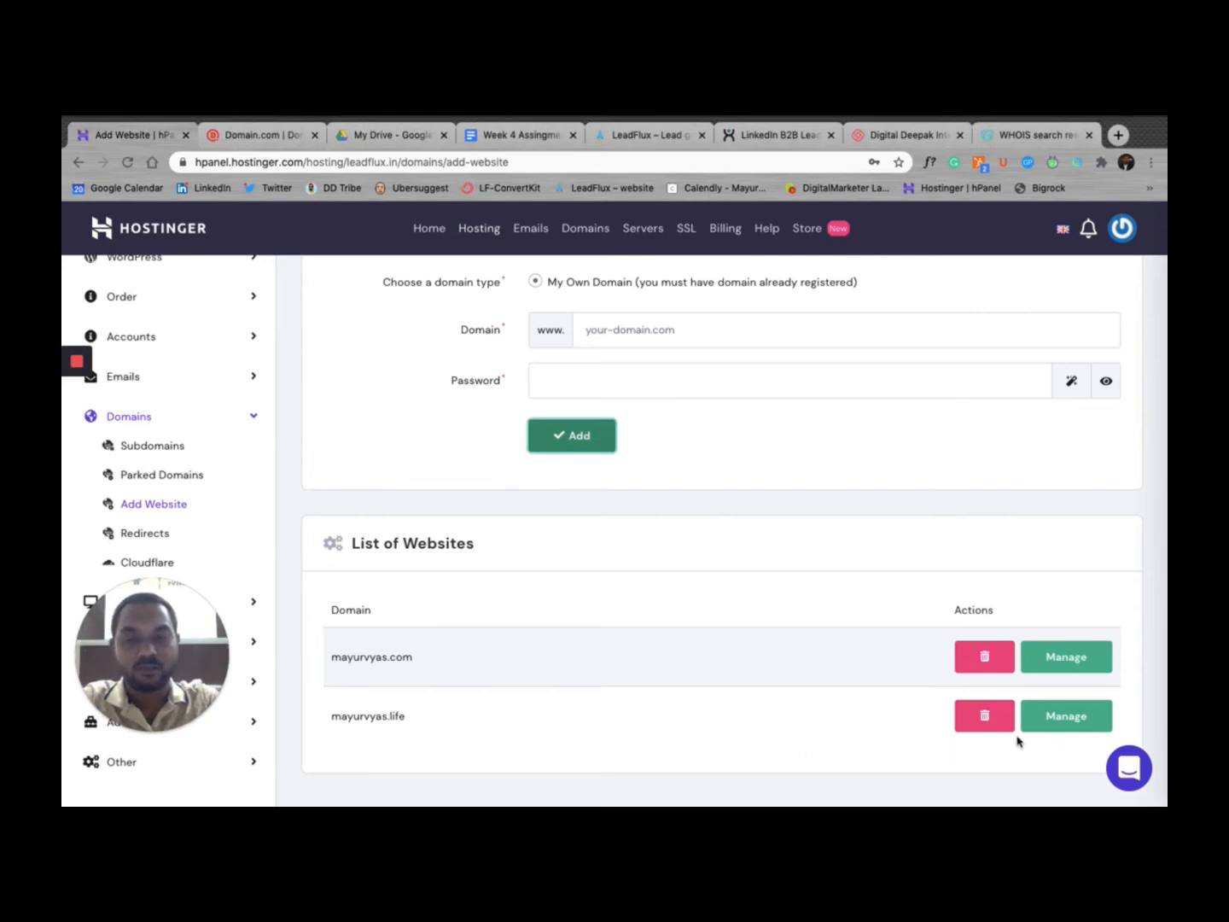
{"action": "left_click", "coordinate": [1058, 720]}
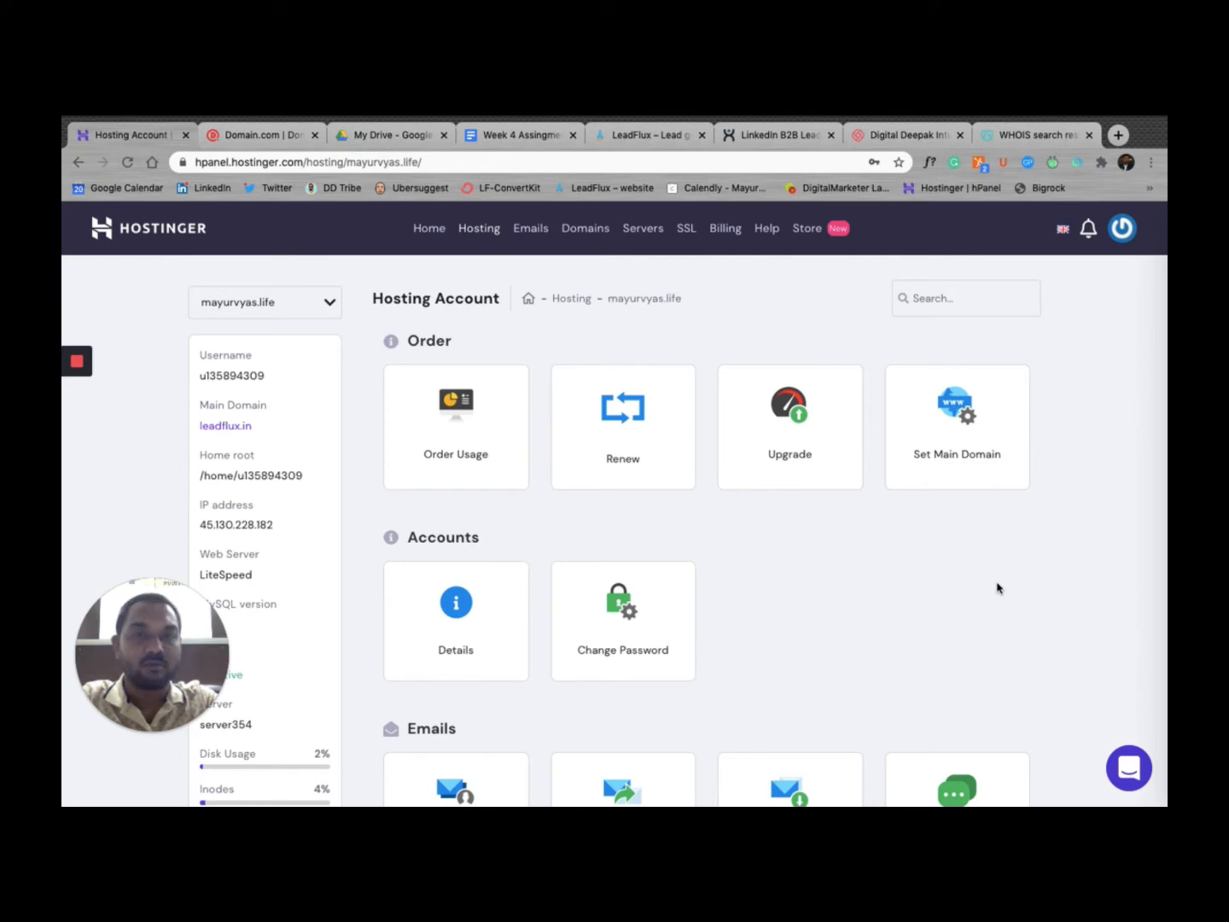
Step: Search mayurvyas.life's hosting tools for 'auto' and open the Auto Installer to its popular apps
{"action": "scroll", "coordinate": [996, 587], "scroll_direction": "down", "scroll_amount": 1}
{"action": "scroll", "coordinate": [996, 586], "scroll_direction": "up", "scroll_amount": 1}
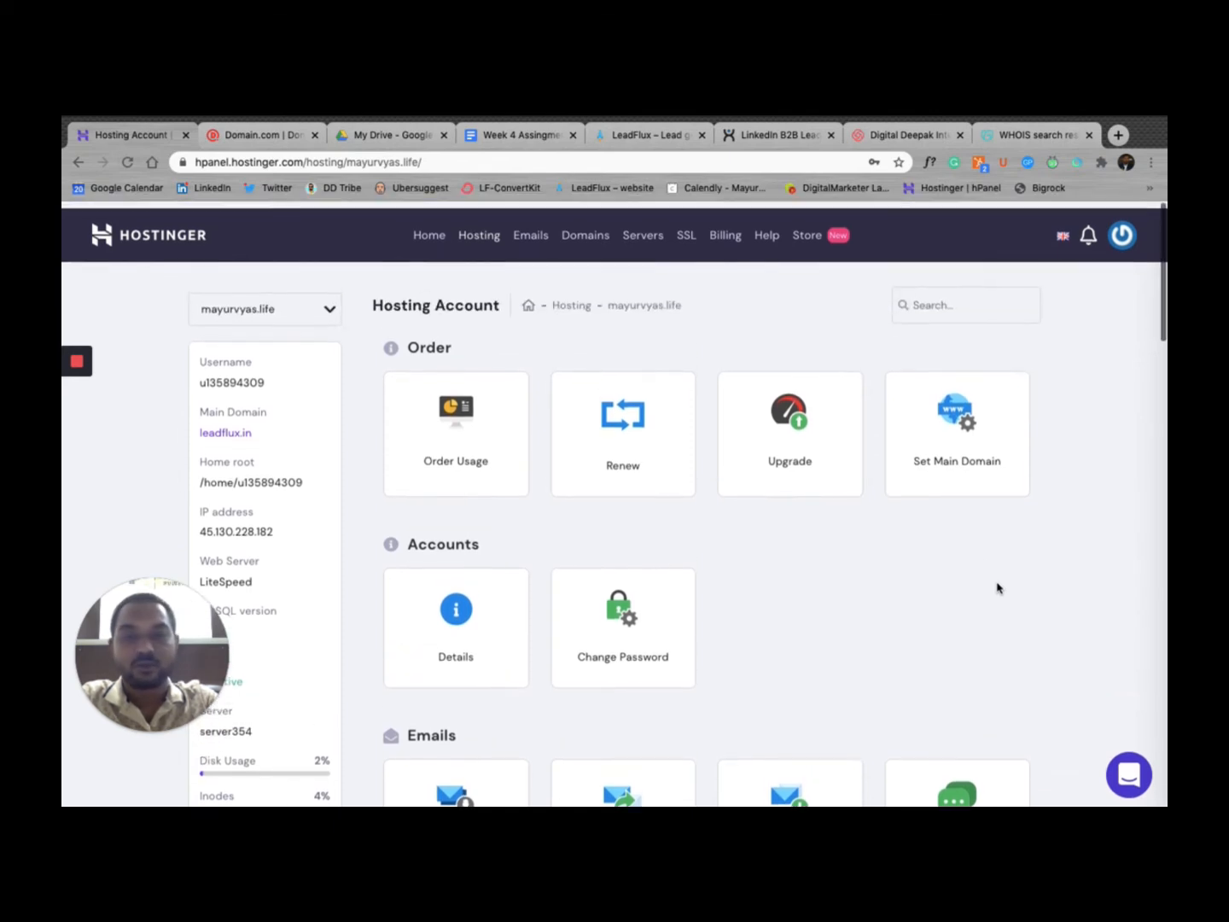
{"action": "left_click", "coordinate": [981, 297]}
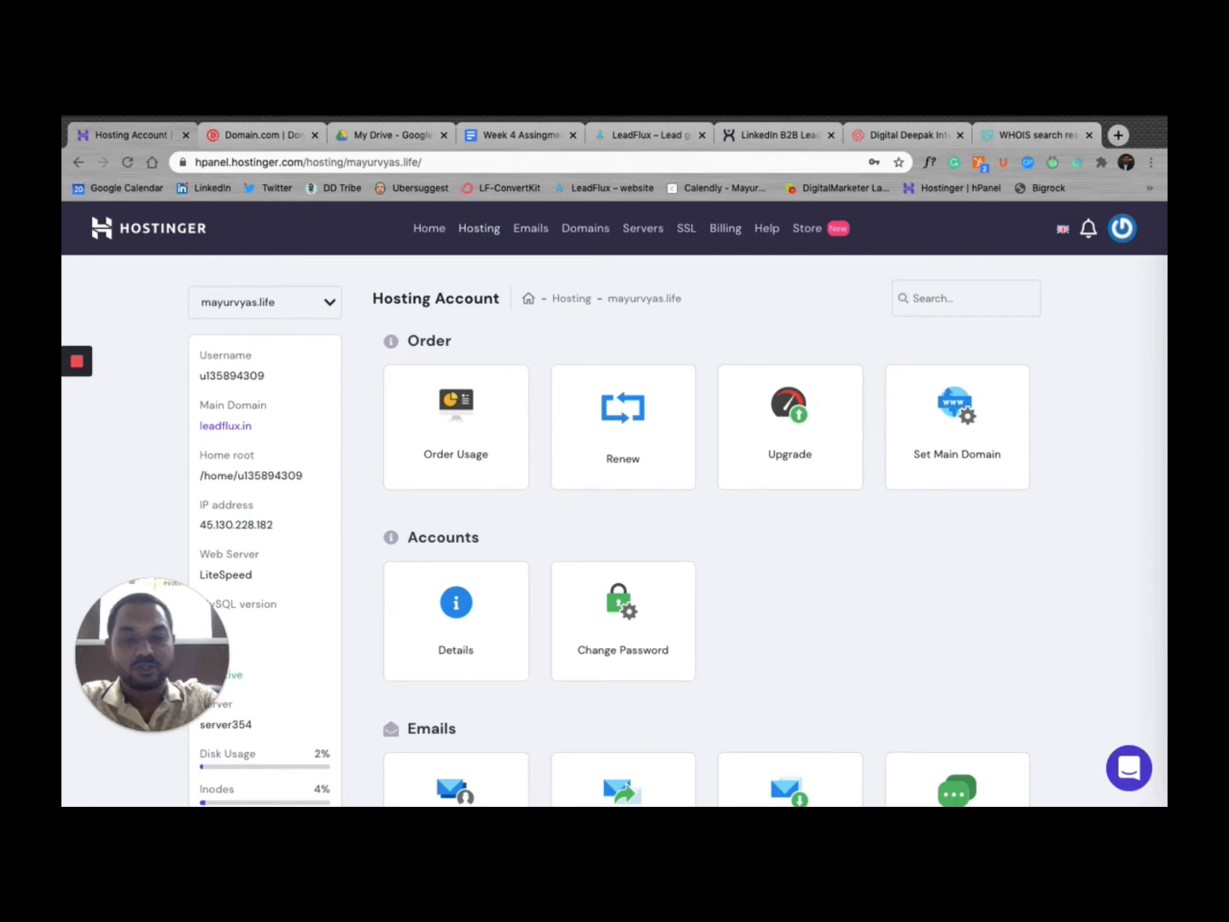
{"action": "type", "text": "insa"}
{"action": "key", "text": "BackSpace"}
{"action": "key", "text": "BackSpace"}
{"action": "key", "text": "BackSpace"}
{"action": "key", "text": "BackSpace"}
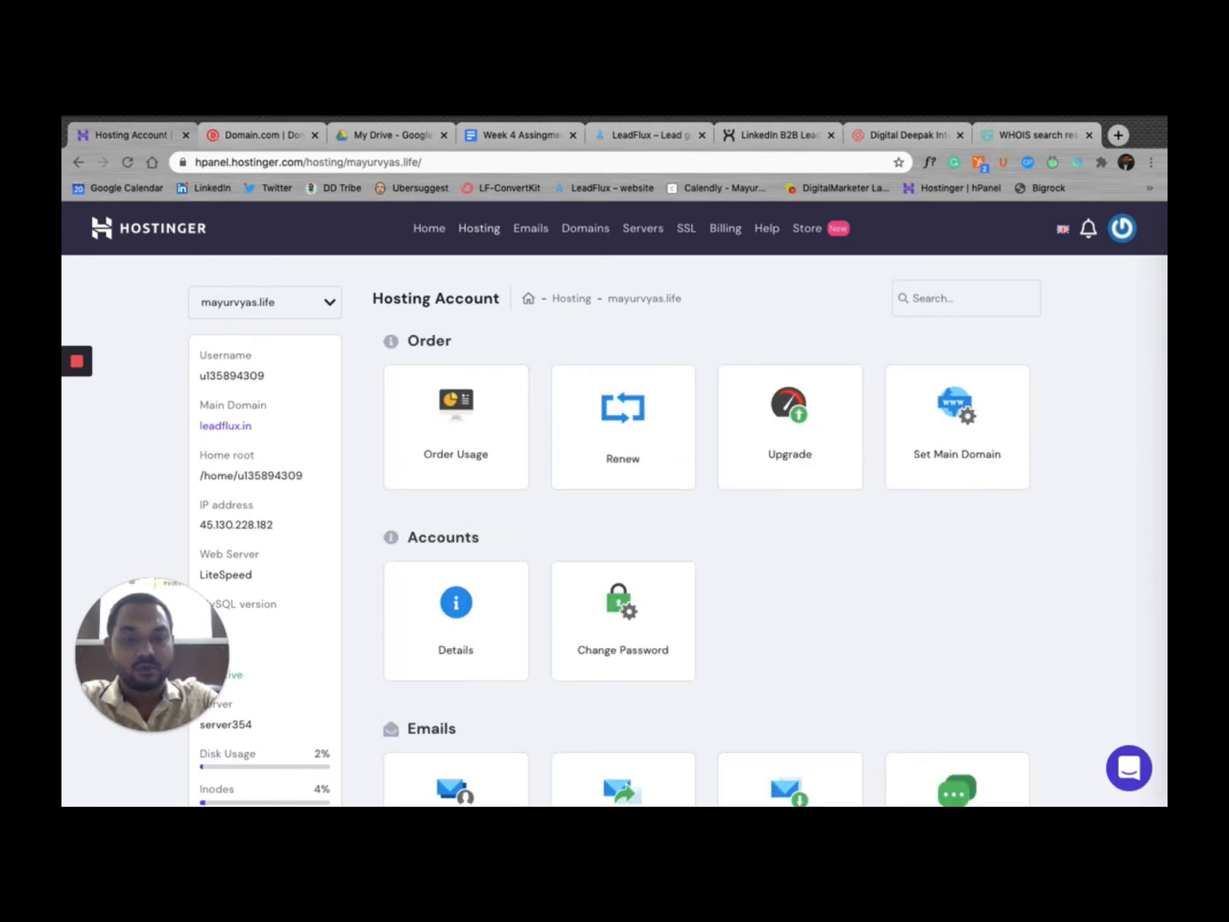
{"action": "type", "text": "auto"}
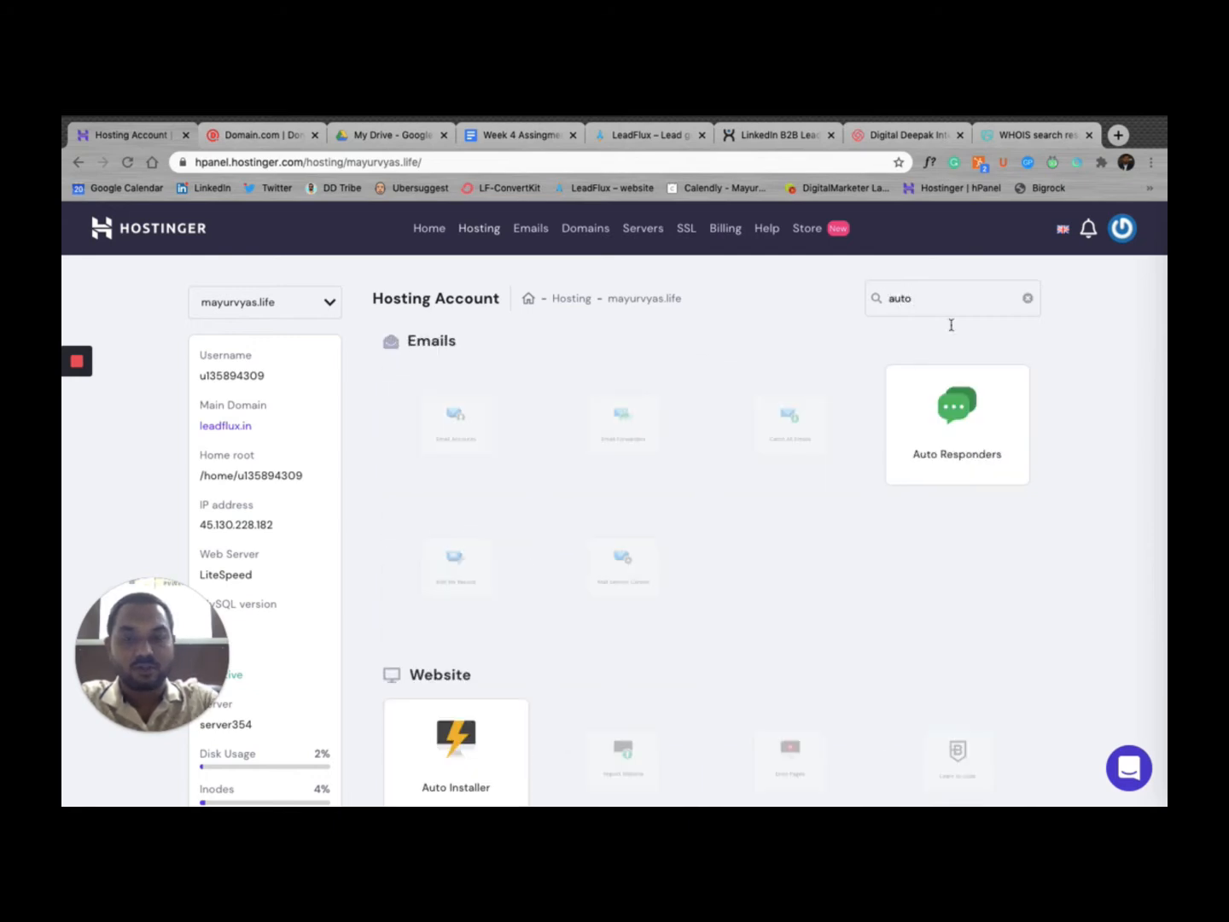
{"action": "scroll", "coordinate": [765, 439], "scroll_direction": "down", "scroll_amount": 5}
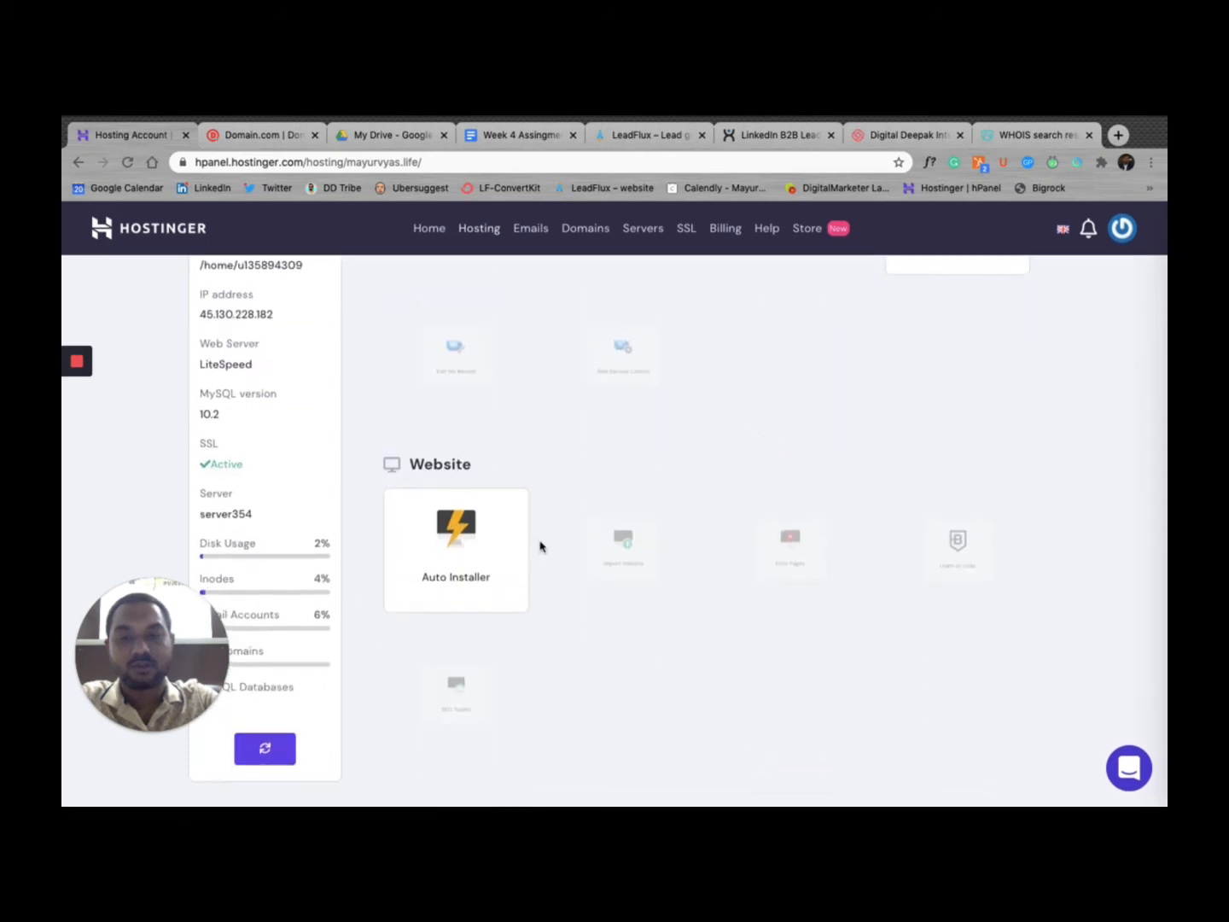
{"action": "left_click", "coordinate": [470, 536]}
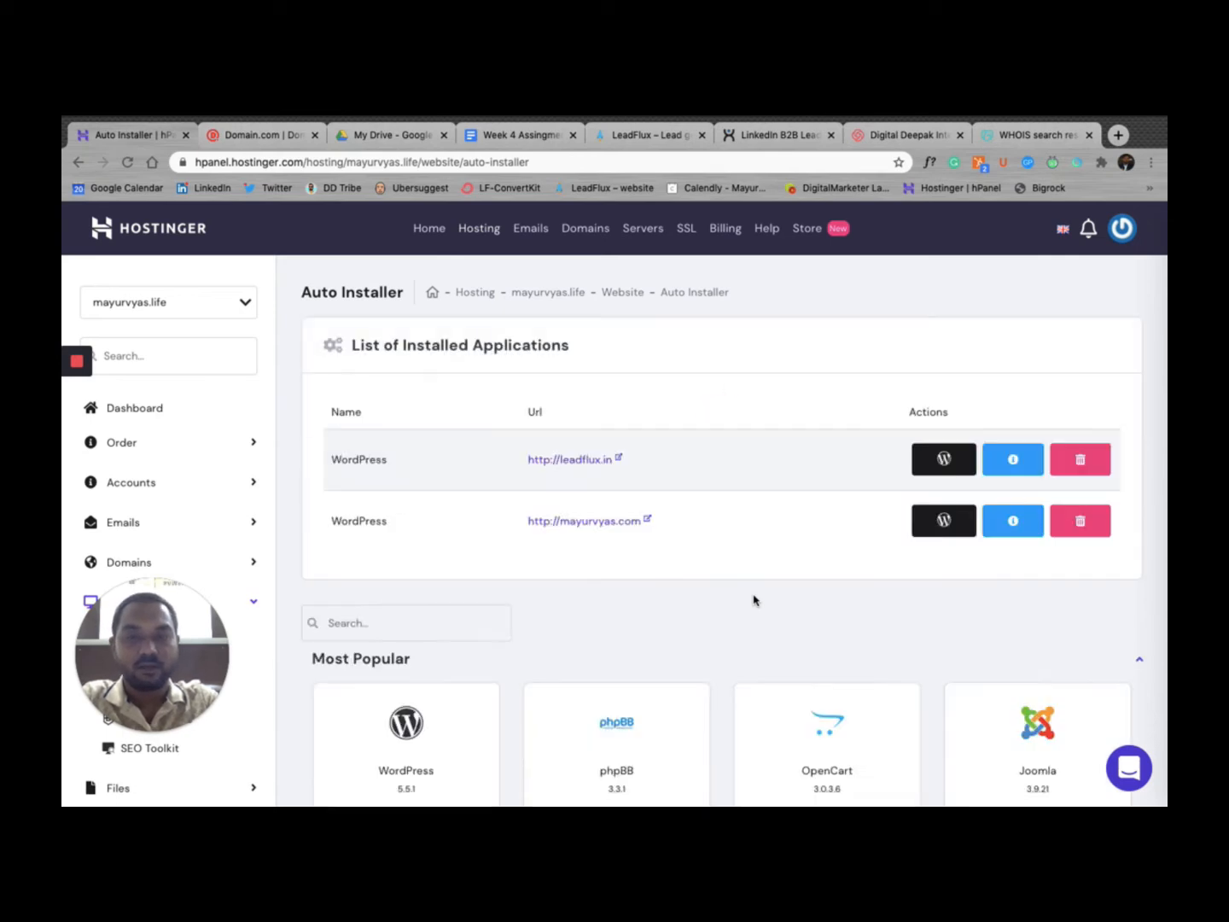
{"action": "scroll", "coordinate": [752, 600], "scroll_direction": "down", "scroll_amount": 5}
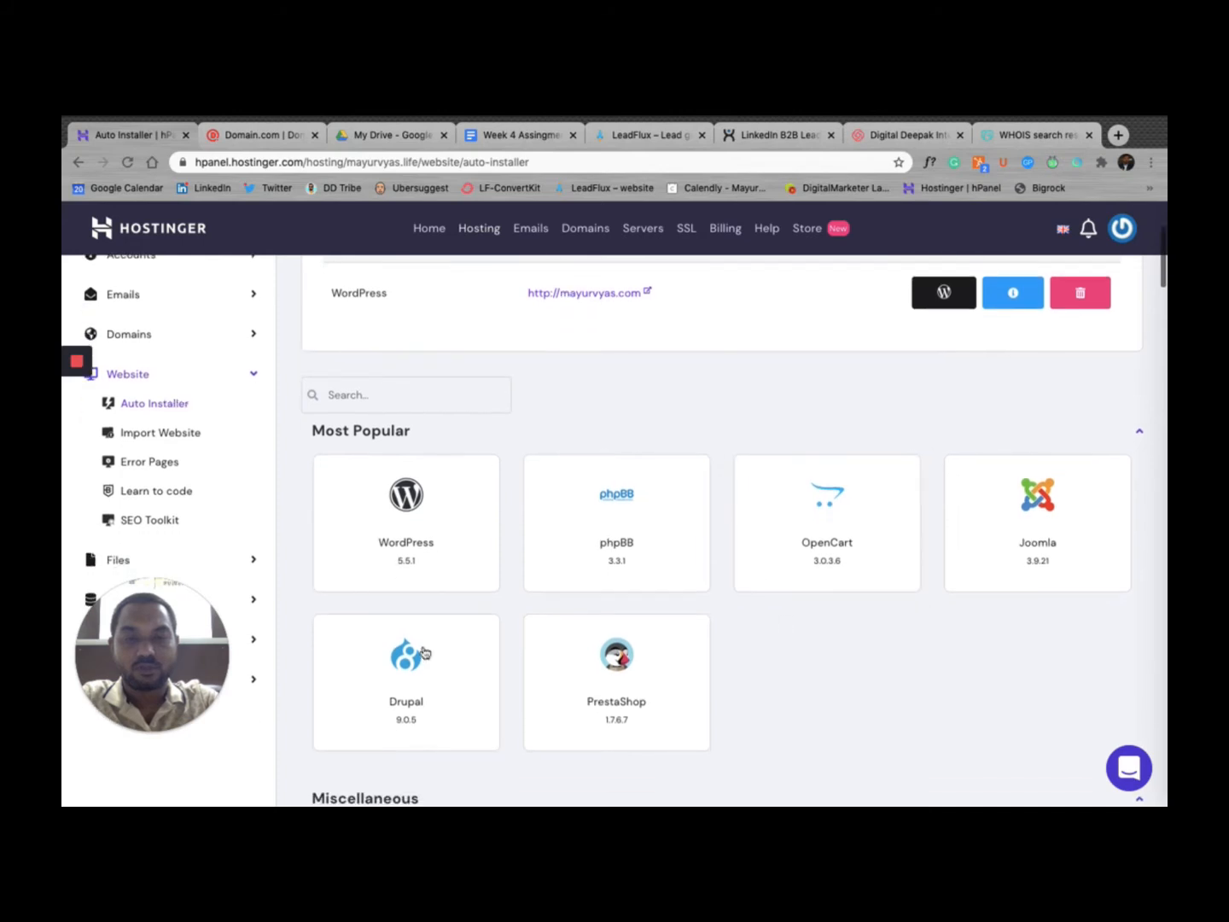
Step: Start a WordPress install and replace the administrator email with the site owner's address
{"action": "left_click", "coordinate": [408, 511]}
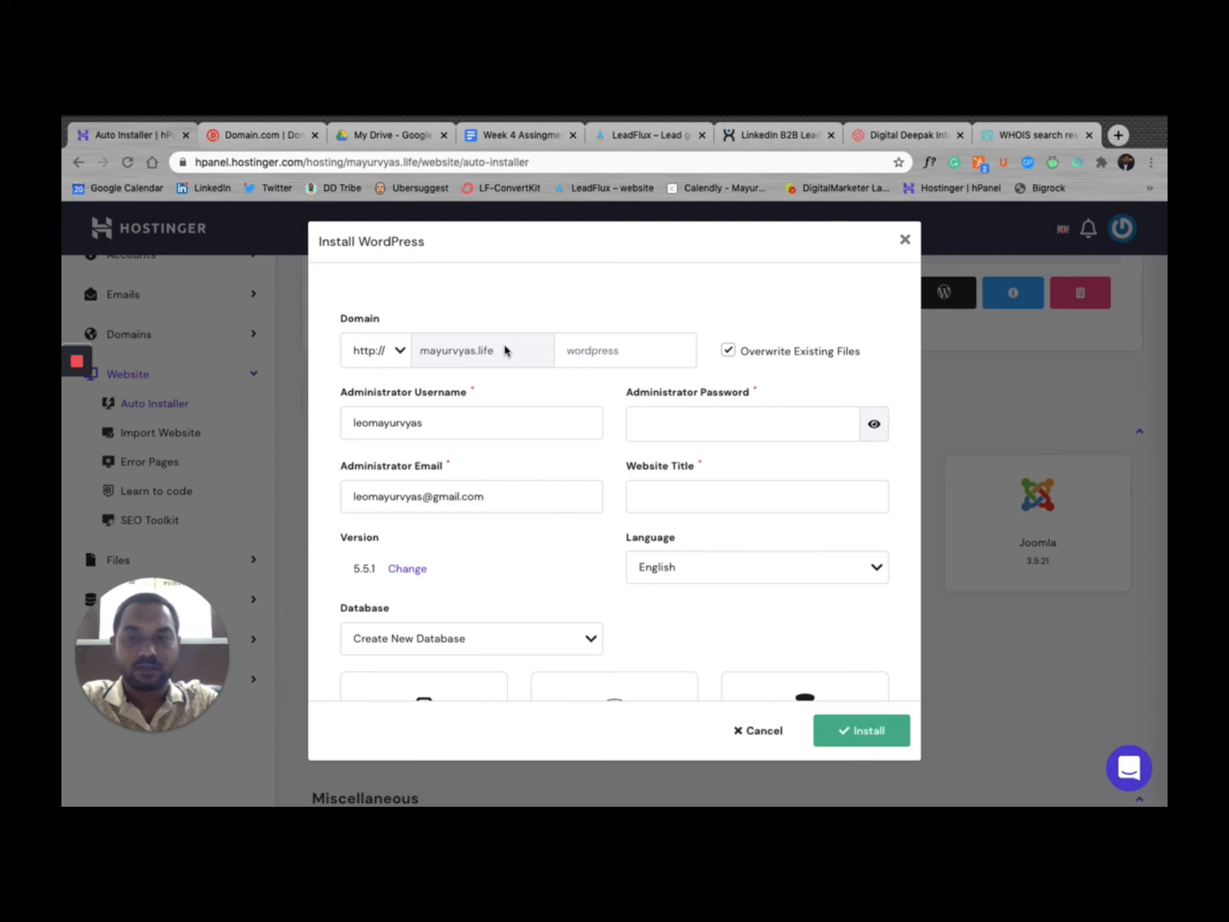
{"action": "left_click", "coordinate": [438, 426]}
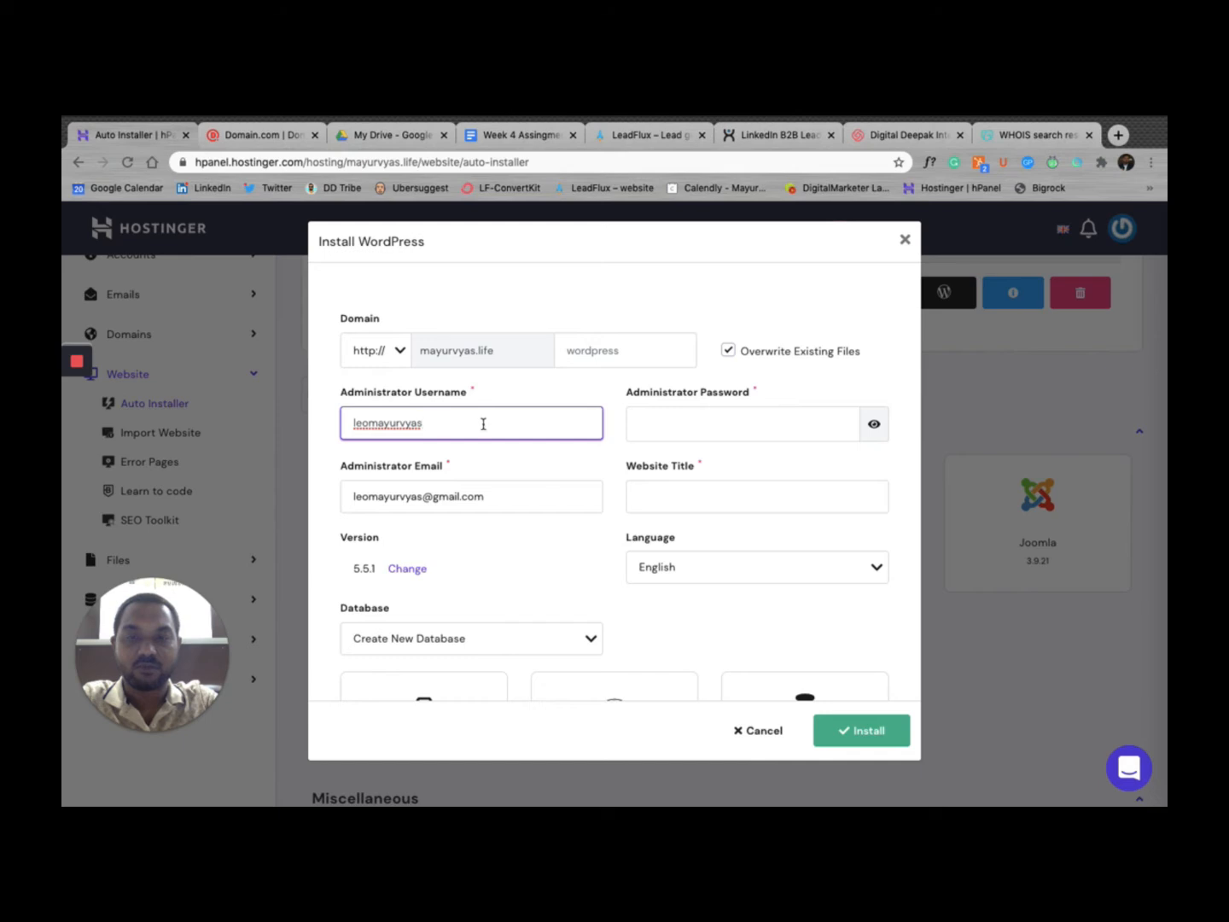
{"action": "left_click", "coordinate": [672, 421]}
{"action": "type", "text": "••"}
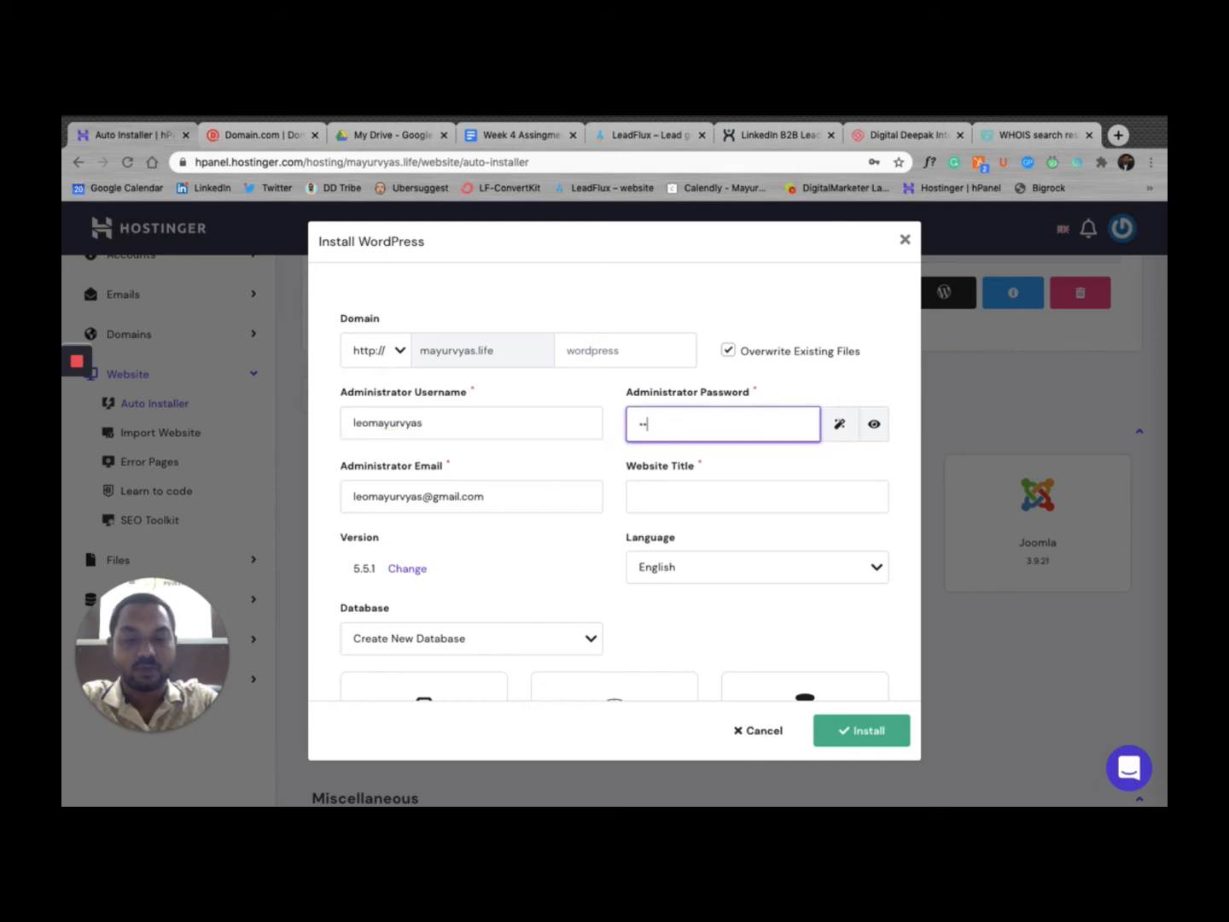
{"action": "type", "text": "••••"}
{"action": "key", "text": "BackSpace"}
{"action": "key", "text": "BackSpace"}
{"action": "key", "text": "BackSpace"}
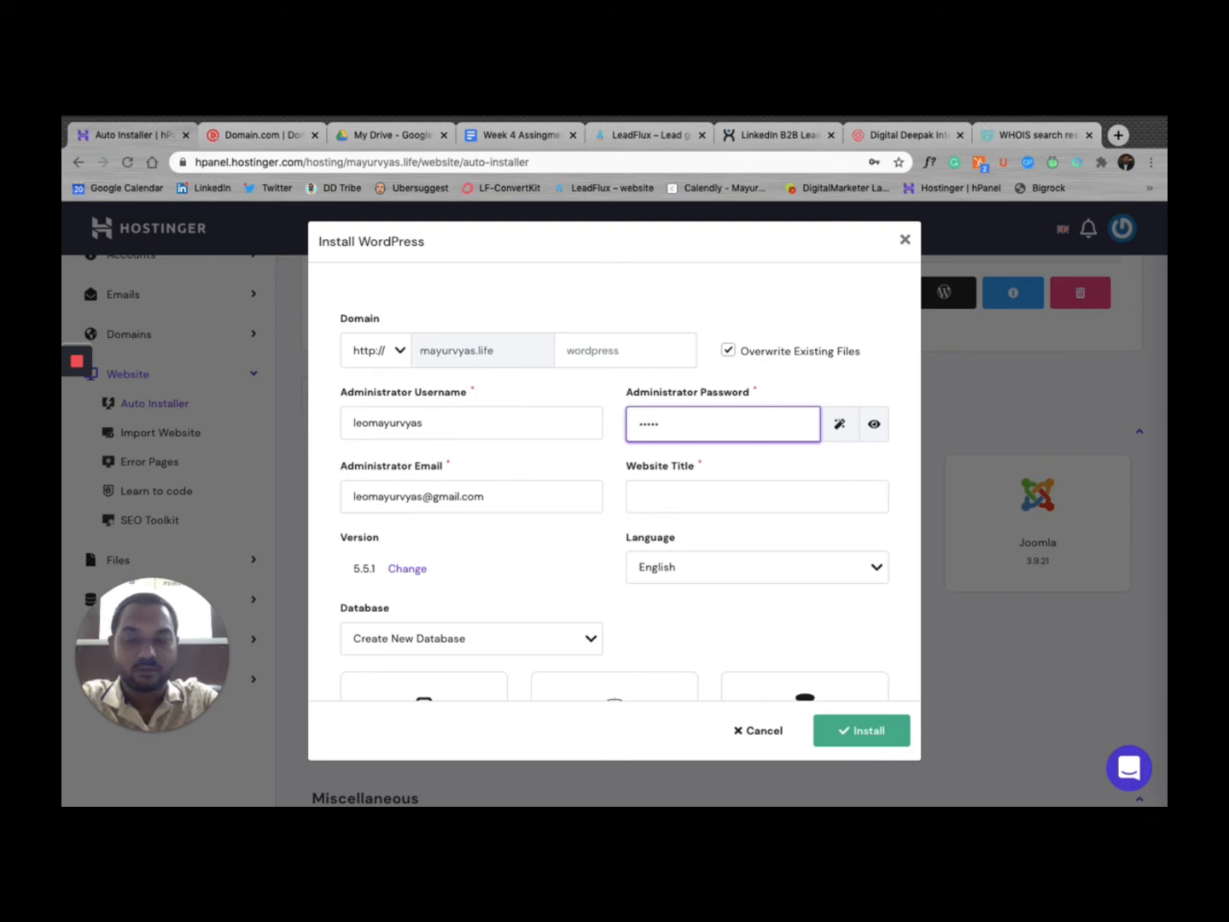
{"action": "left_click", "coordinate": [519, 502]}
{"action": "key", "text": "ctrl+a"}
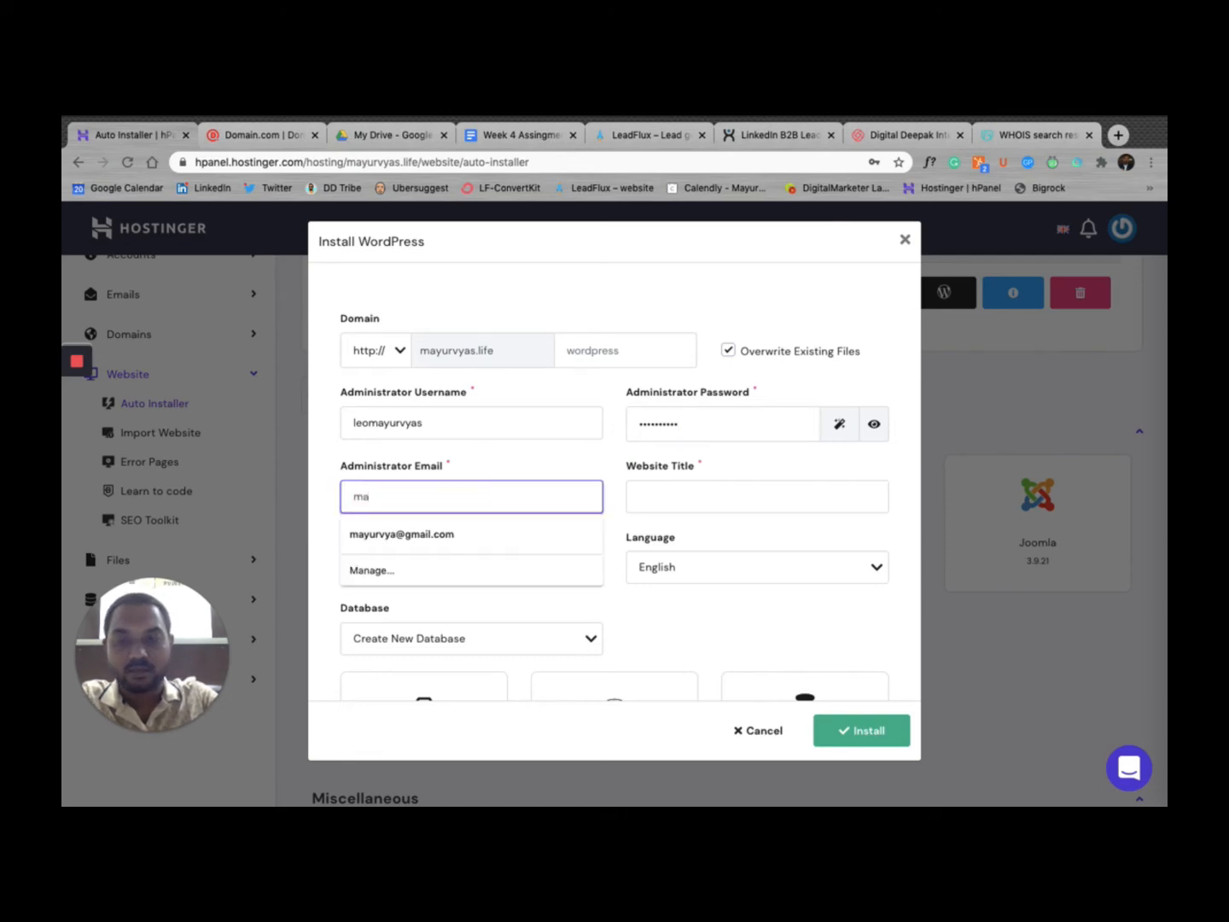
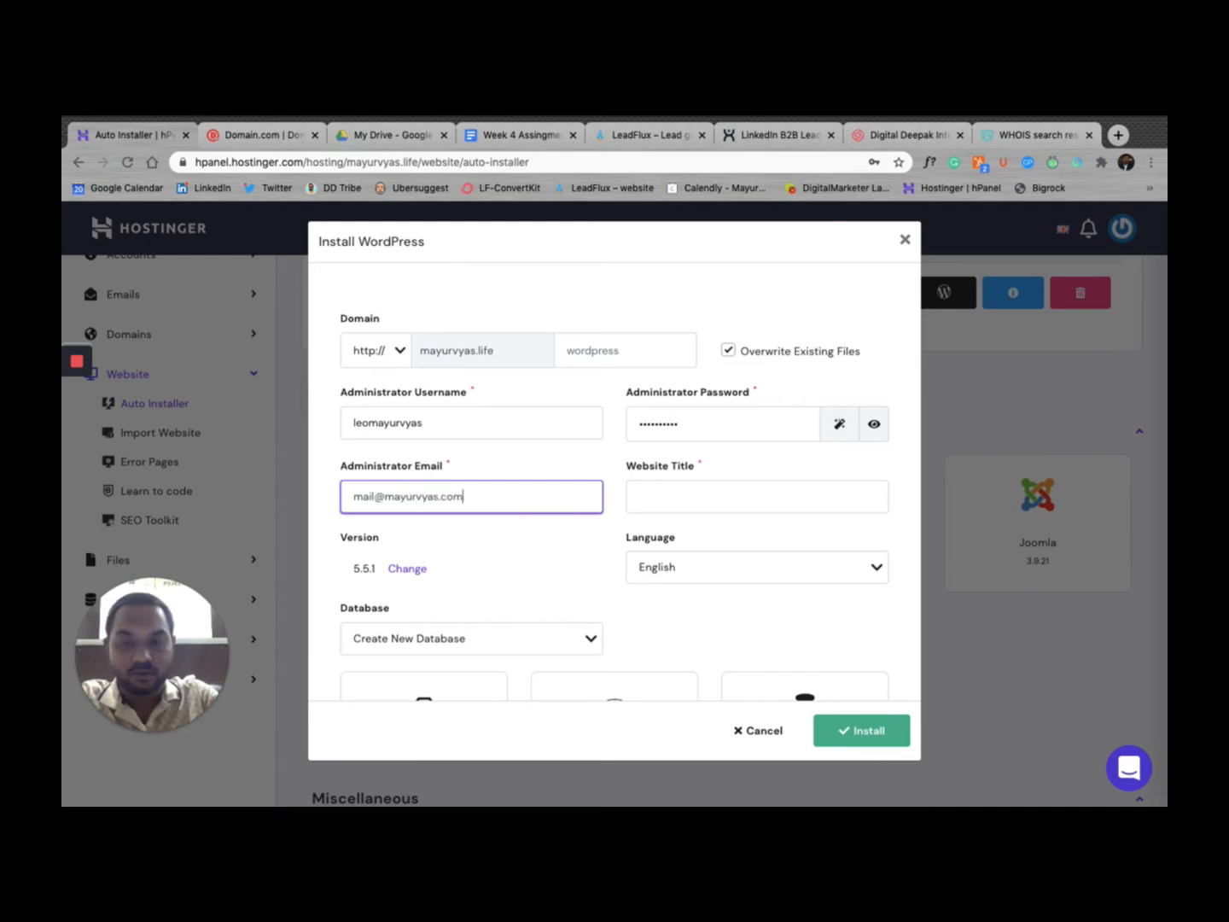
Step: Title the site 'test website', replace the admin username, and install WordPress
{"action": "left_click", "coordinate": [697, 485]}
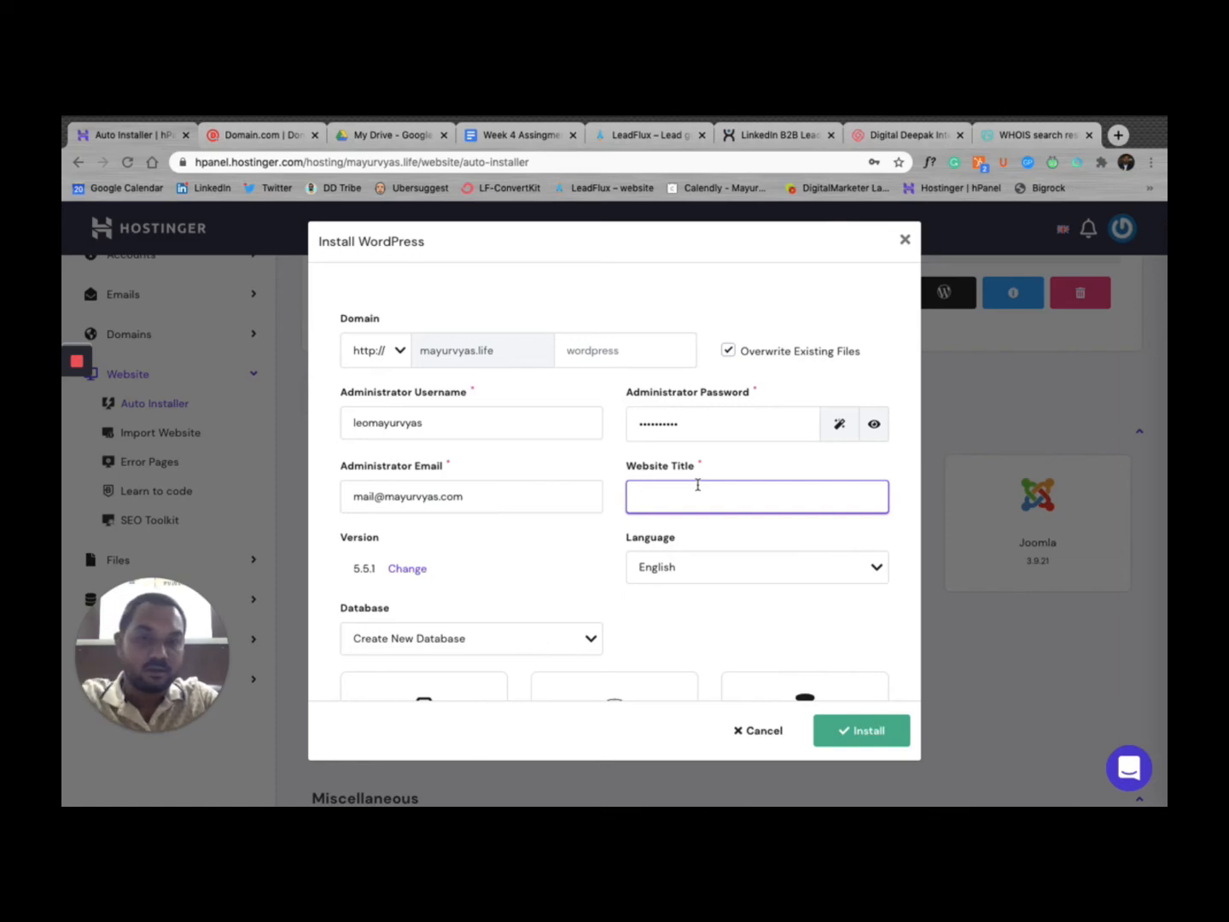
{"action": "type", "text": "test"}
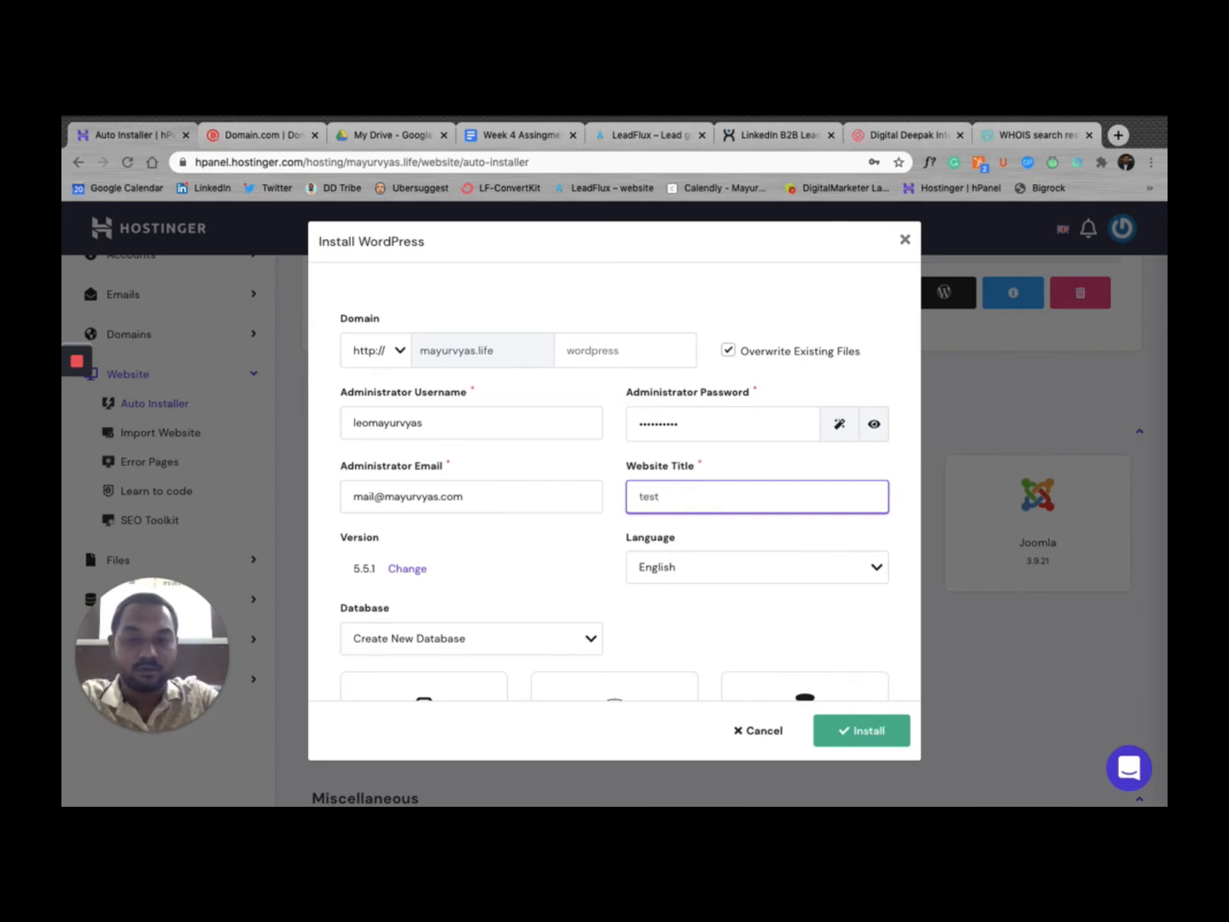
{"action": "type", "text": " webs"}
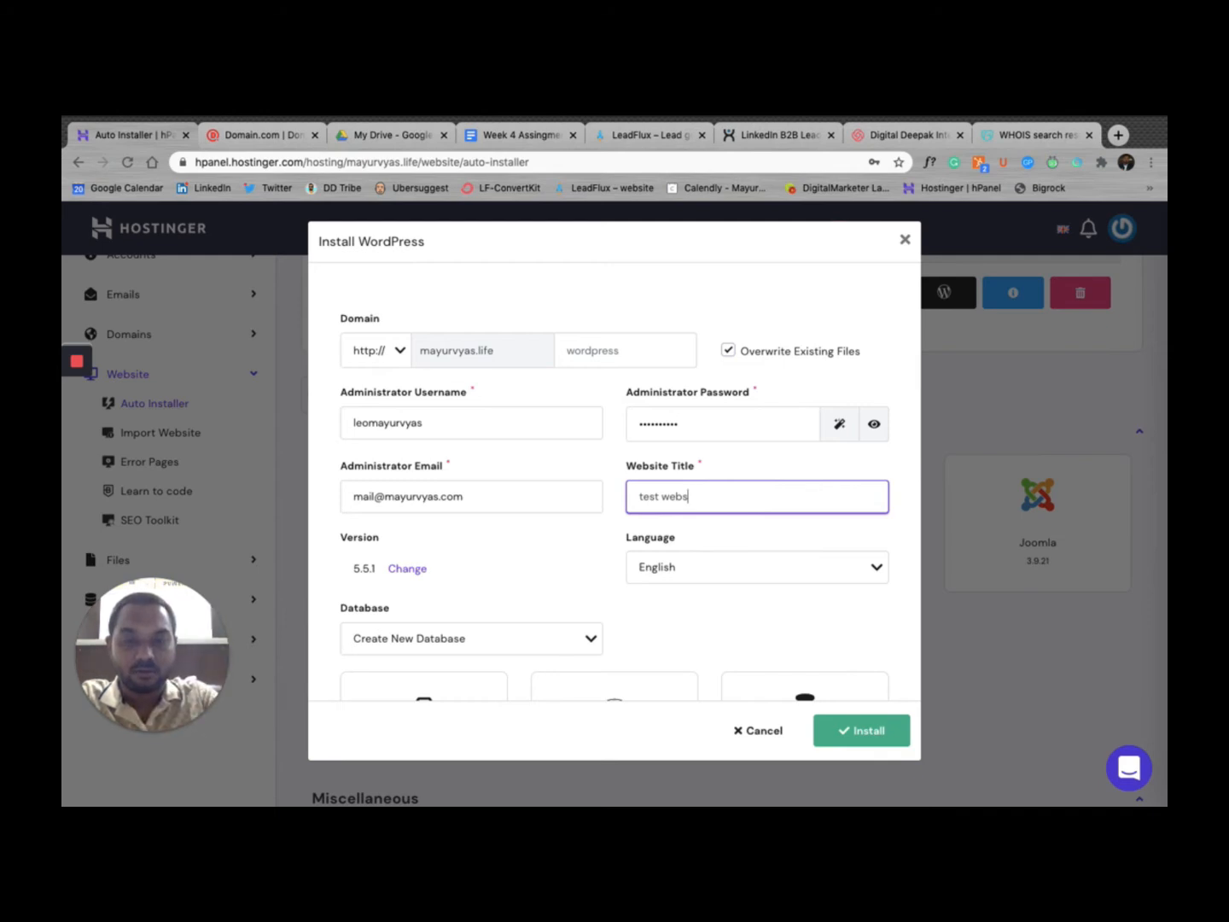
{"action": "type", "text": "ite"}
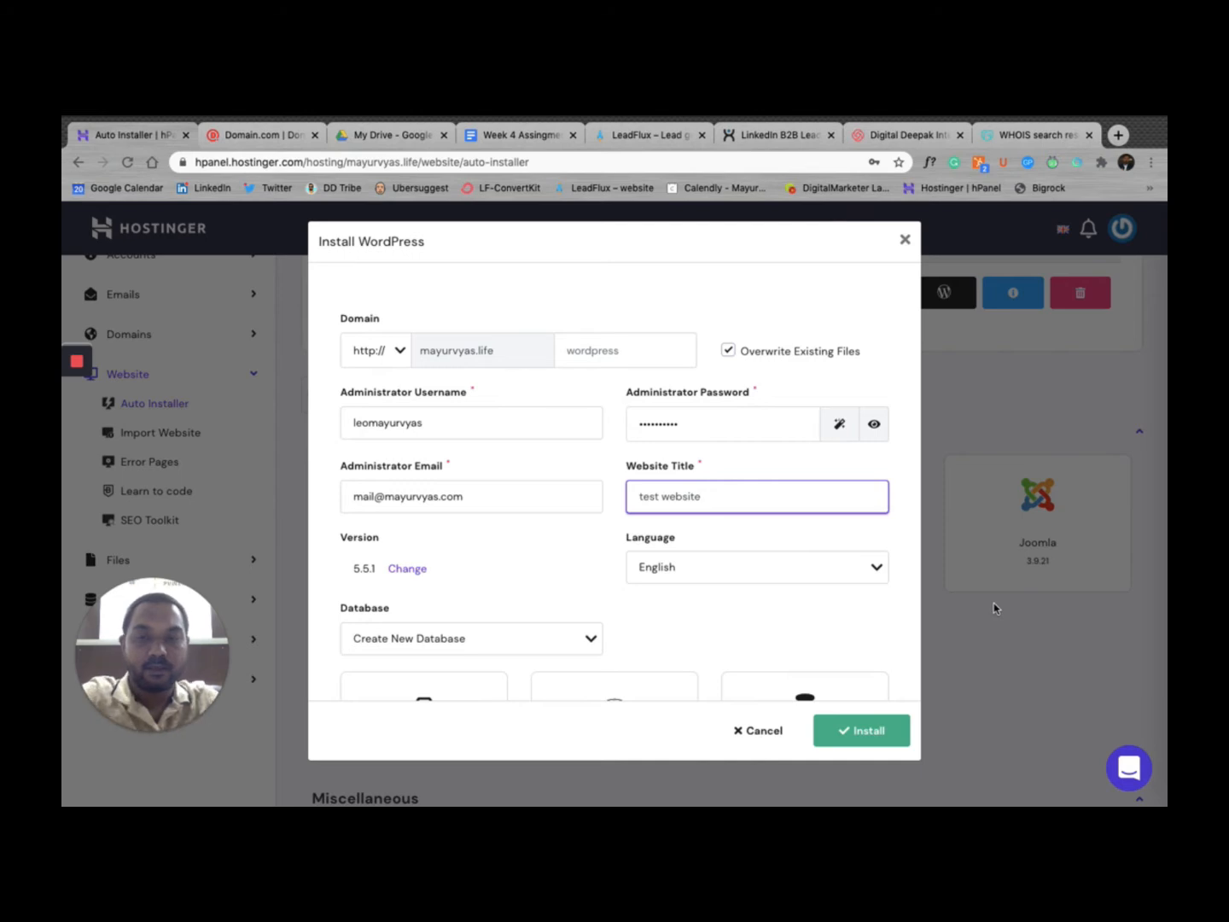
{"action": "double_click", "coordinate": [426, 419]}
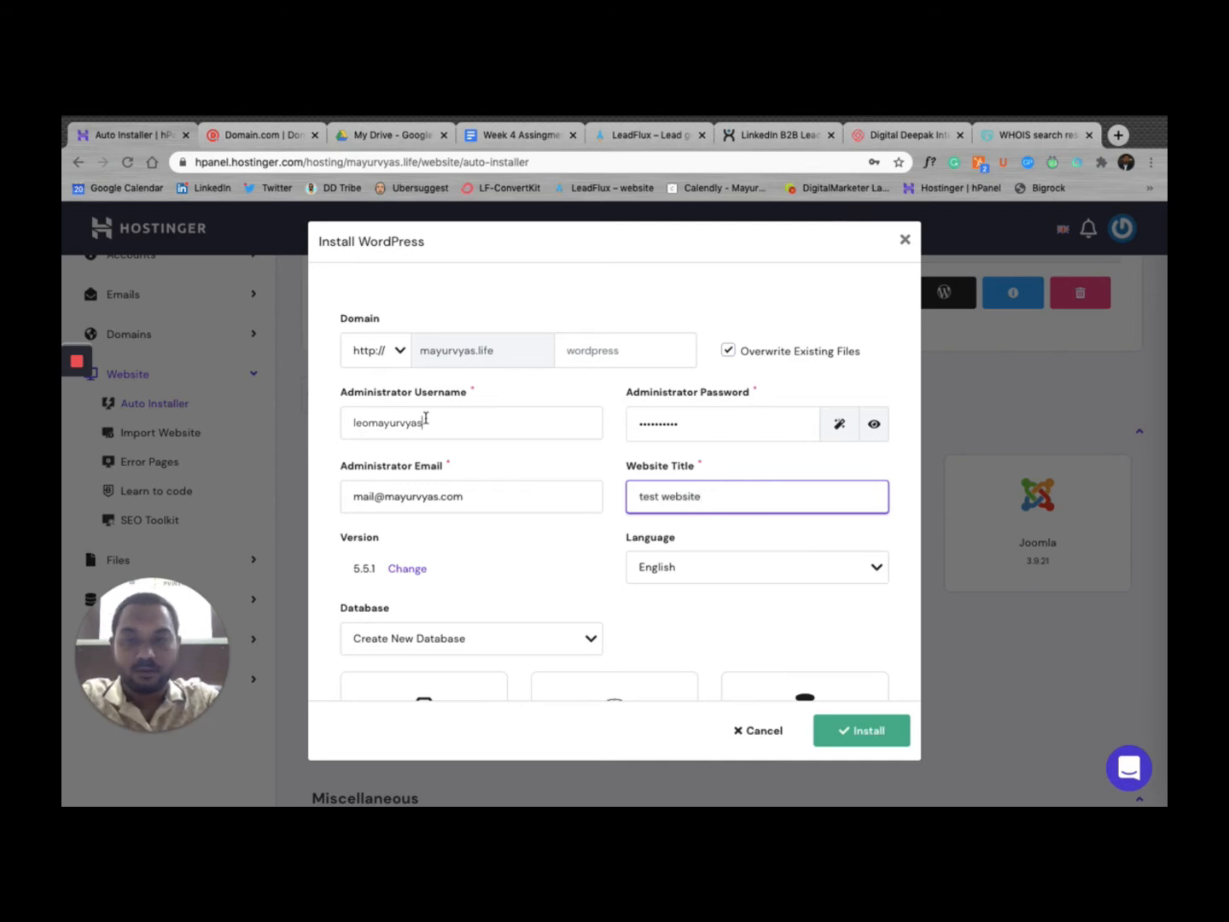
{"action": "type", "text": "mayurvya"}
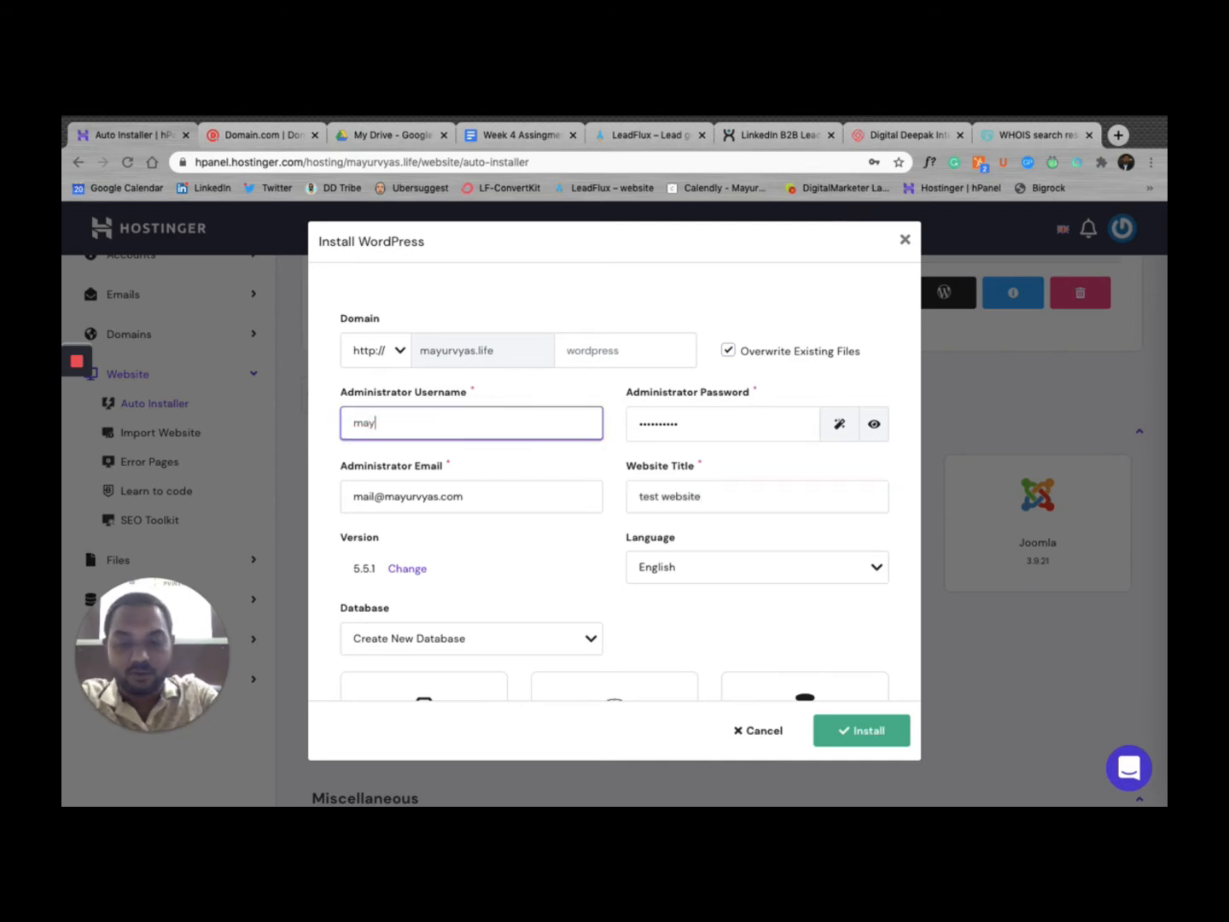
{"action": "scroll", "coordinate": [480, 568], "scroll_direction": "down", "scroll_amount": 3}
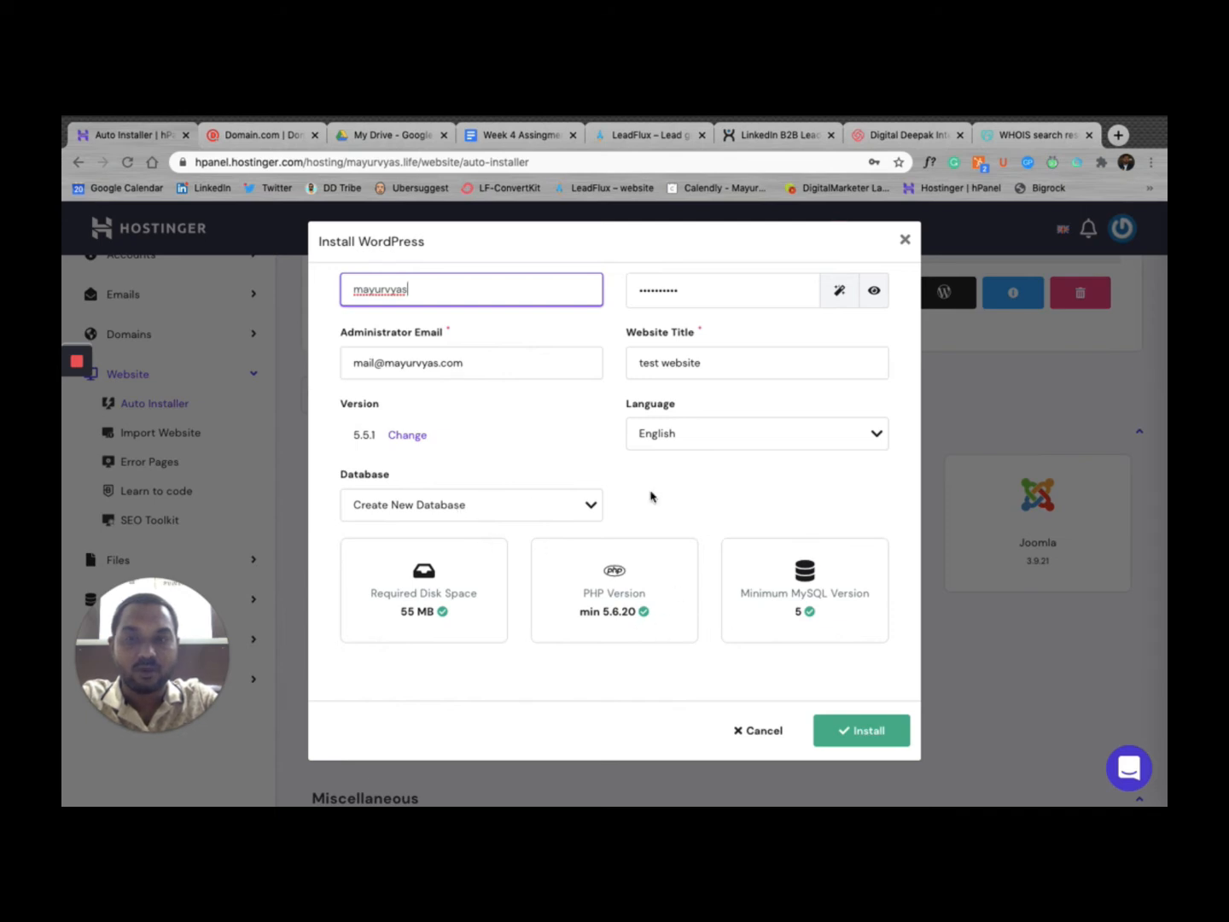
{"action": "scroll", "coordinate": [650, 496], "scroll_direction": "up", "scroll_amount": 3}
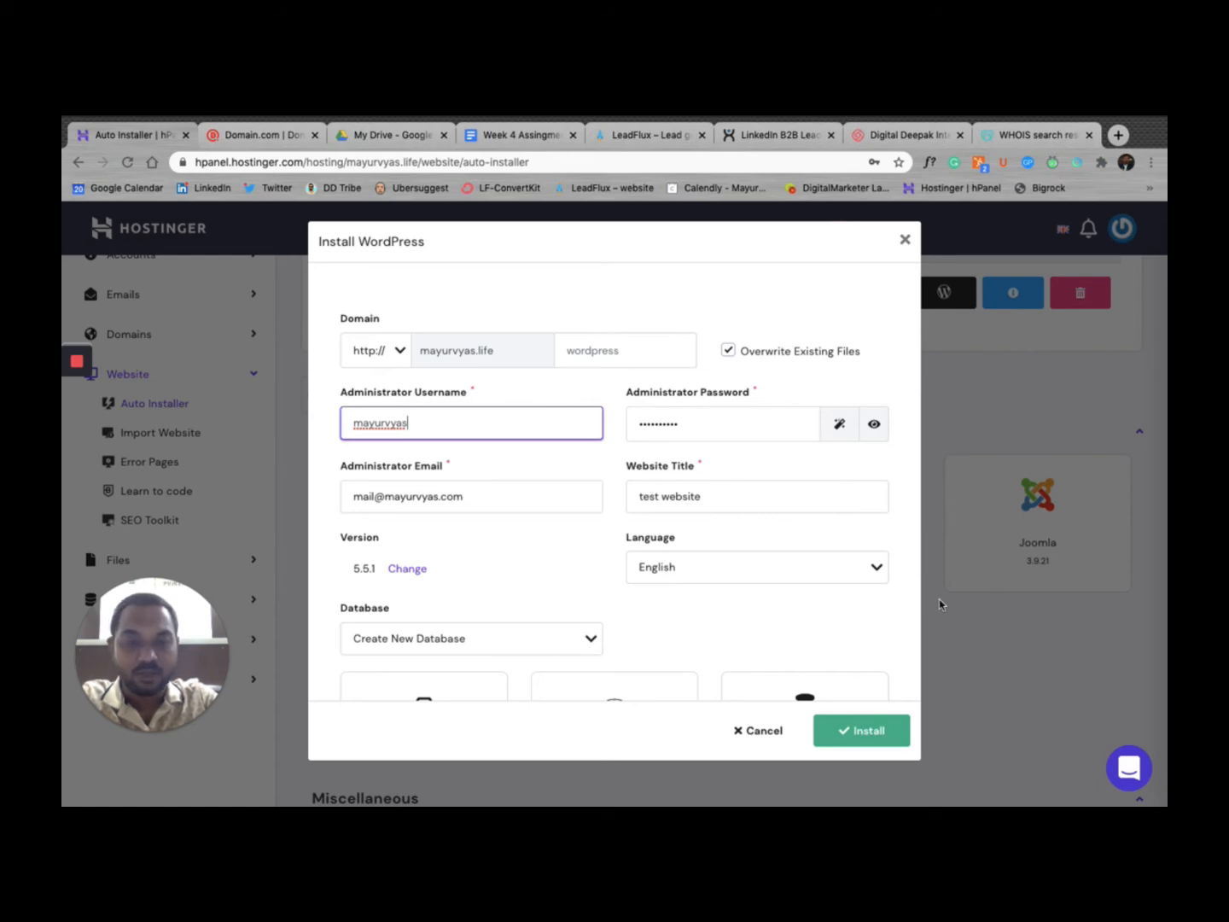
{"action": "left_click", "coordinate": [885, 731]}
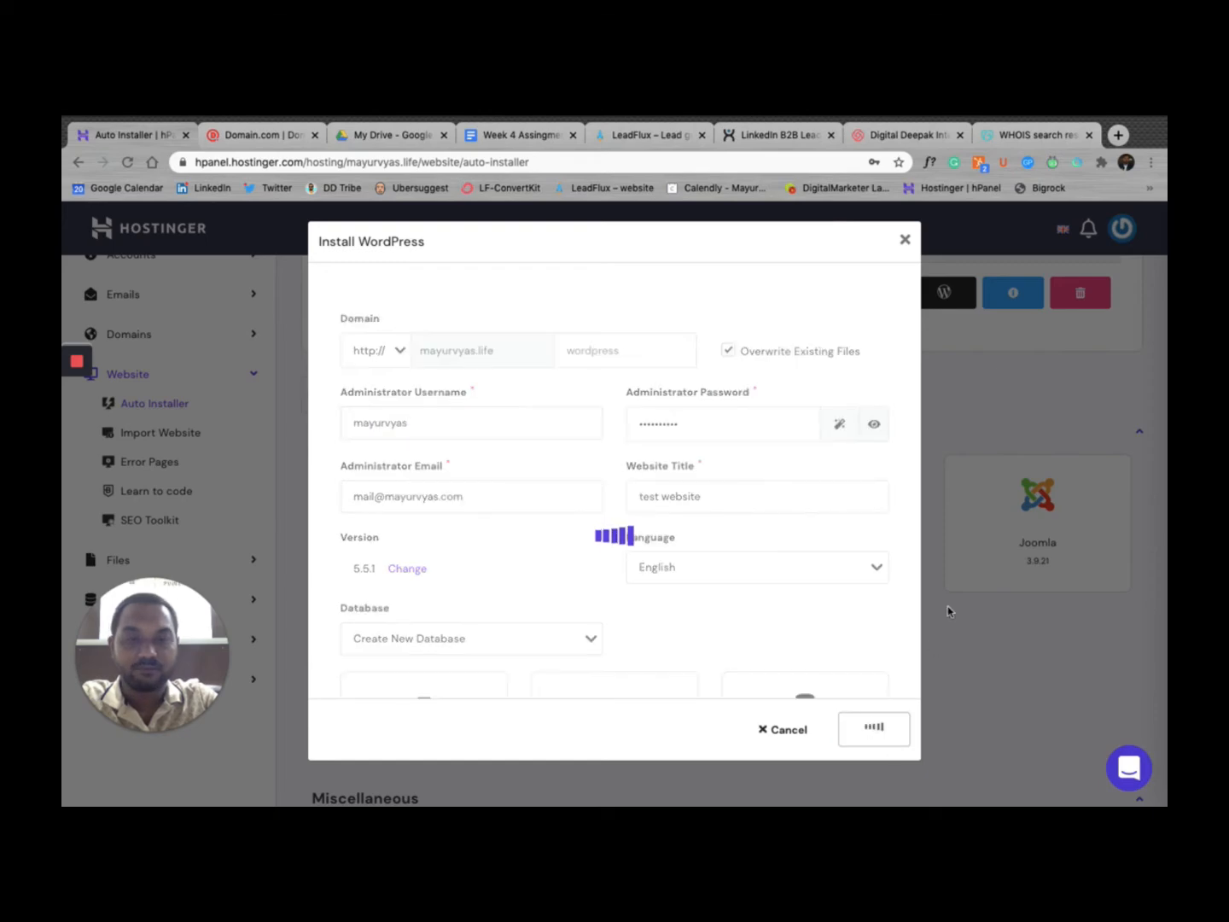
{"action": "scroll", "coordinate": [883, 751], "scroll_direction": "down", "scroll_amount": 2}
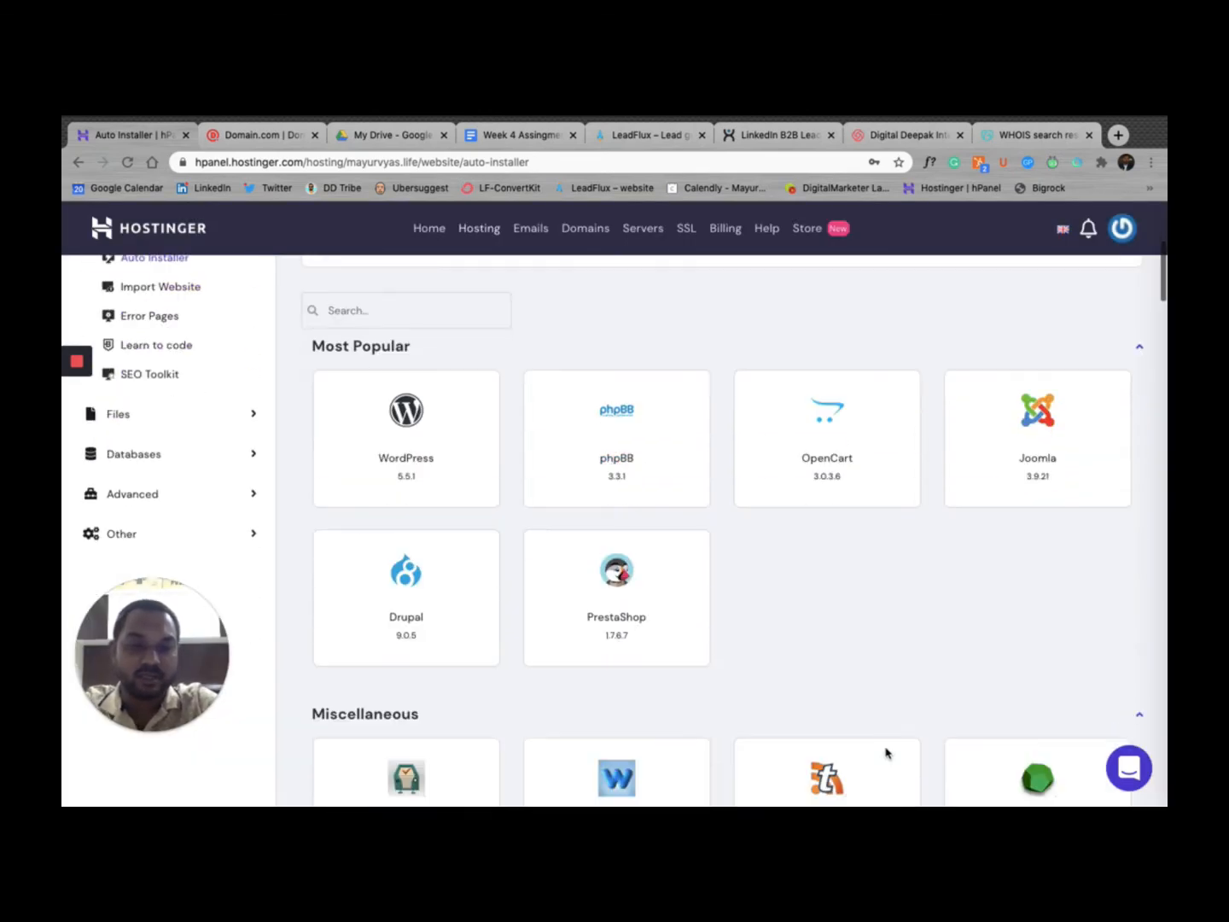
{"action": "scroll", "coordinate": [885, 752], "scroll_direction": "up", "scroll_amount": 3}
{"action": "scroll", "coordinate": [885, 751], "scroll_direction": "up", "scroll_amount": 3}
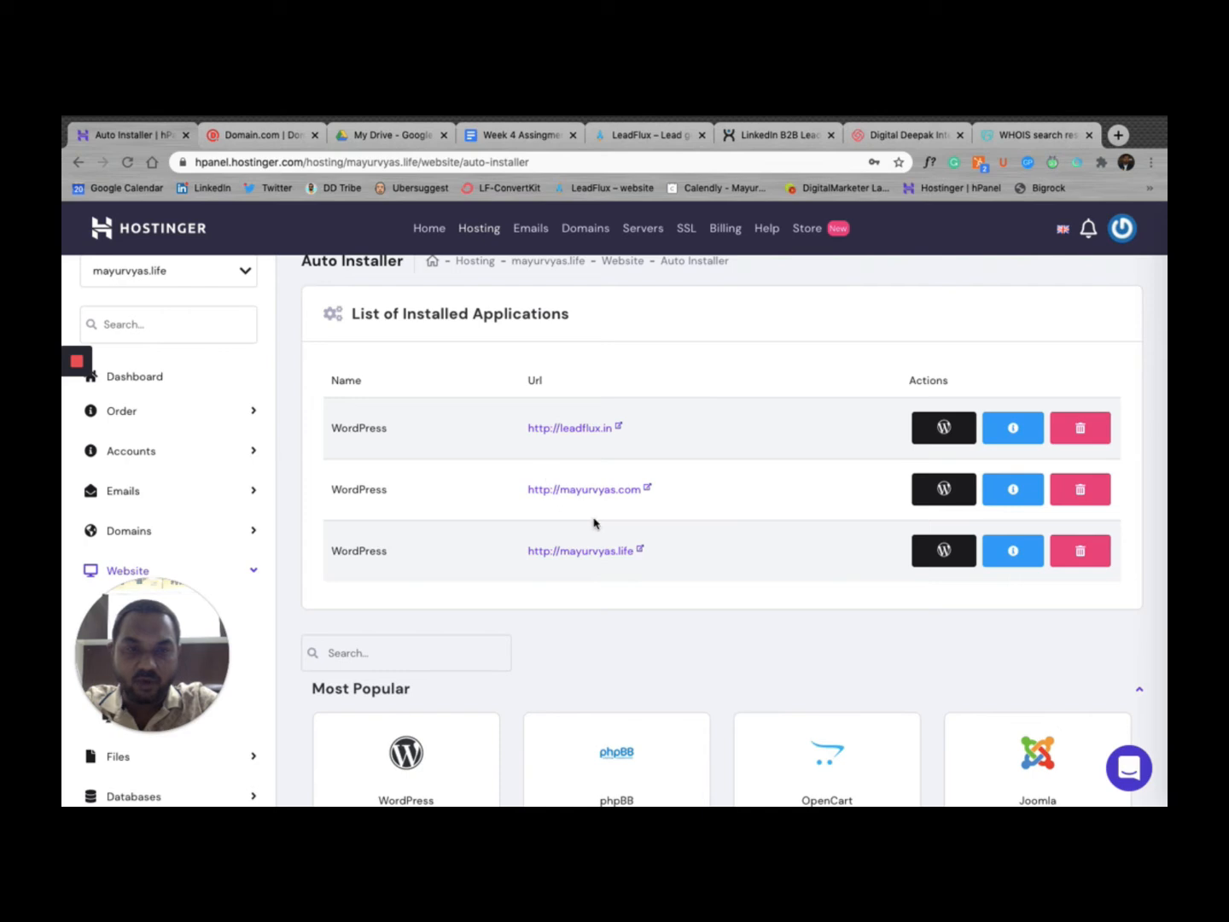
{"action": "left_click", "coordinate": [641, 550]}
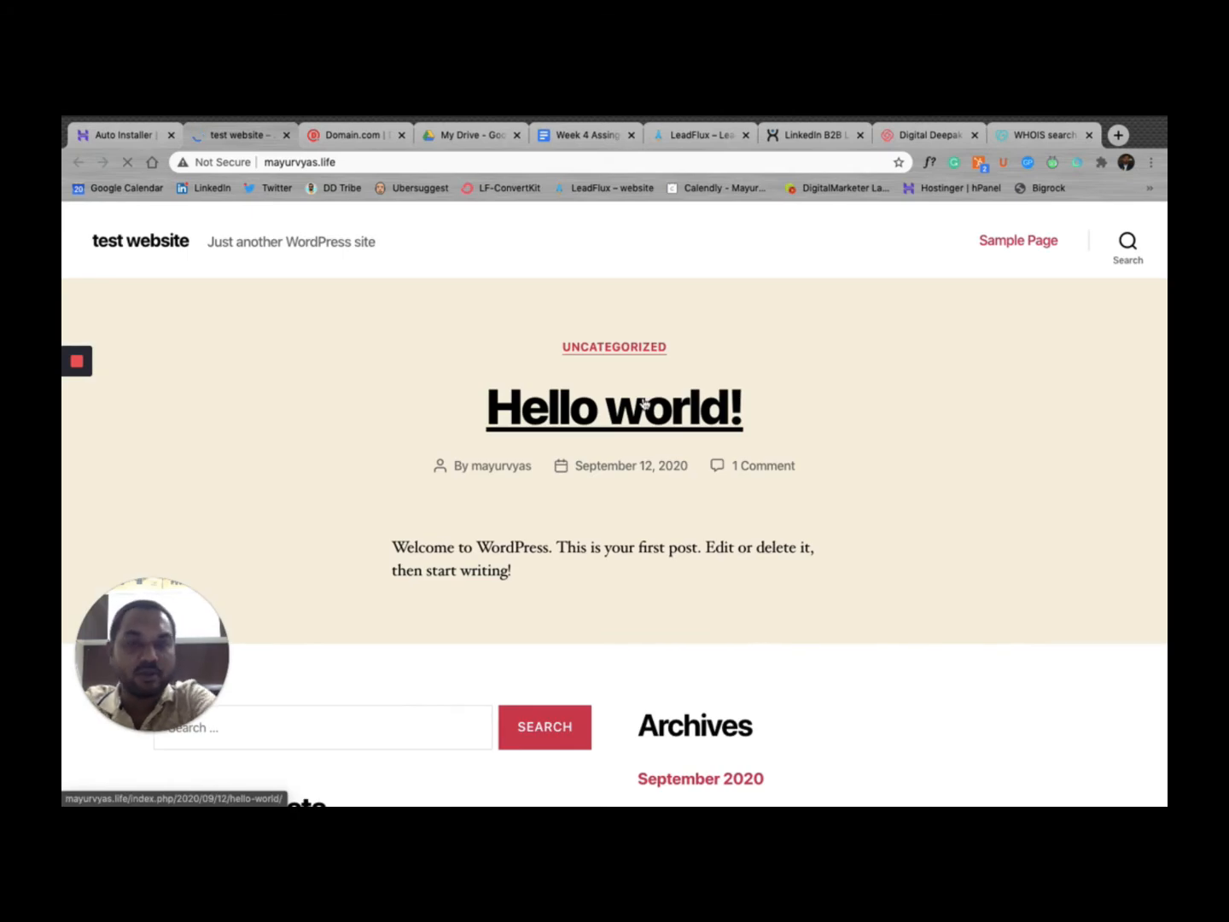
{"action": "scroll", "coordinate": [742, 503], "scroll_direction": "down", "scroll_amount": 5}
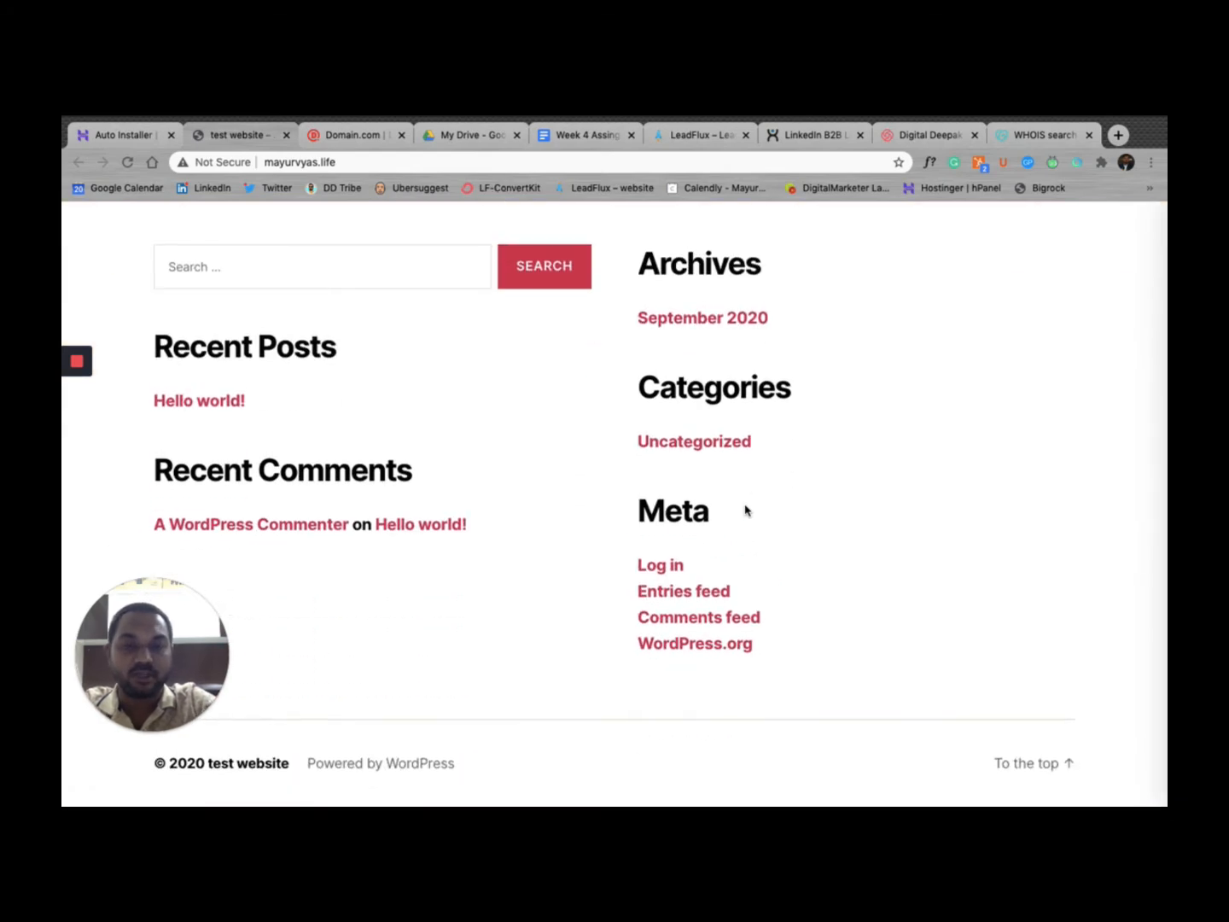
{"action": "scroll", "coordinate": [746, 512], "scroll_direction": "up", "scroll_amount": 5}
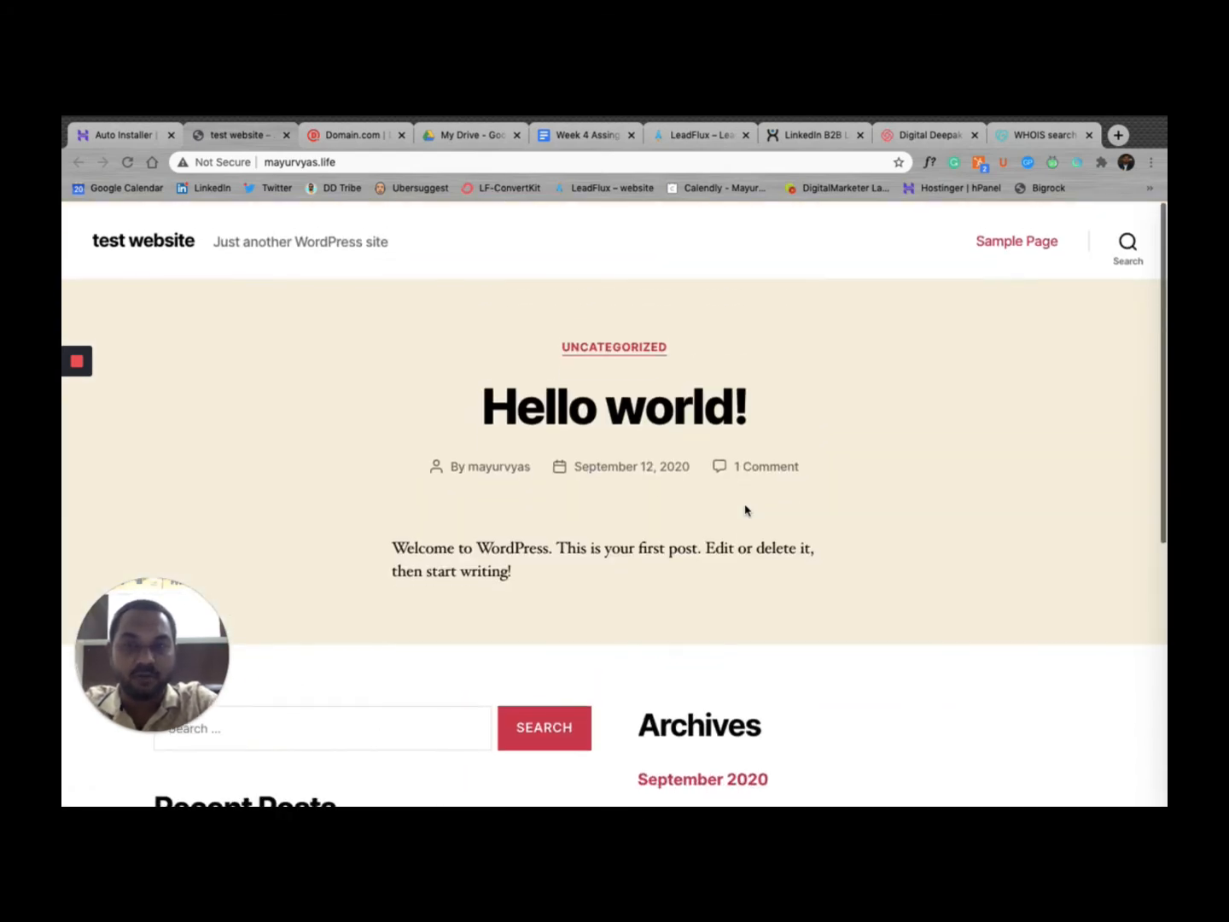
{"action": "left_click", "coordinate": [111, 136]}
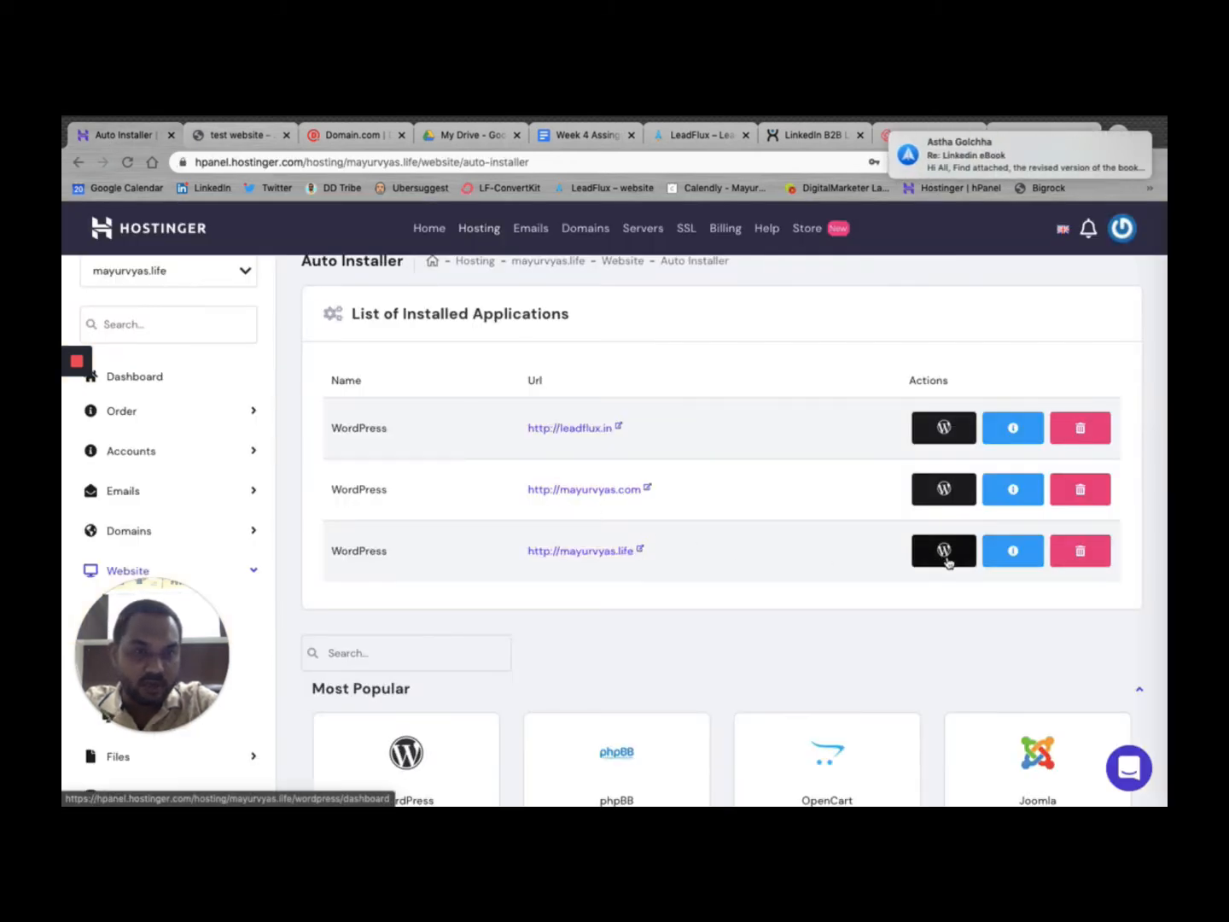
Step: Open the WordPress management dashboard for the mayurvyas.life installation
{"action": "left_click", "coordinate": [945, 556]}
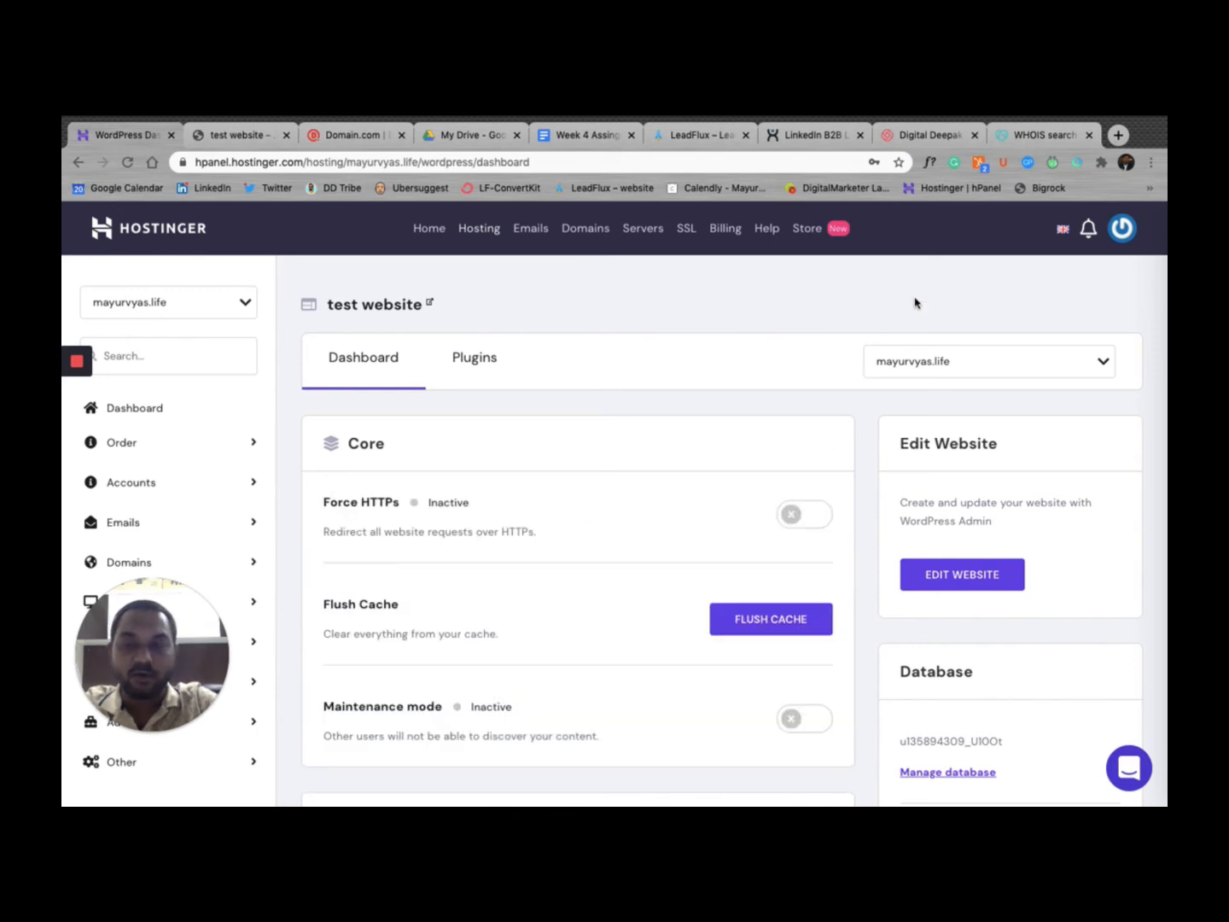
{"action": "left_click", "coordinate": [1118, 135]}
Step: Log in at mayurvyas.life/wp-admin with the admin username and password
{"action": "type", "text": "mayur"}
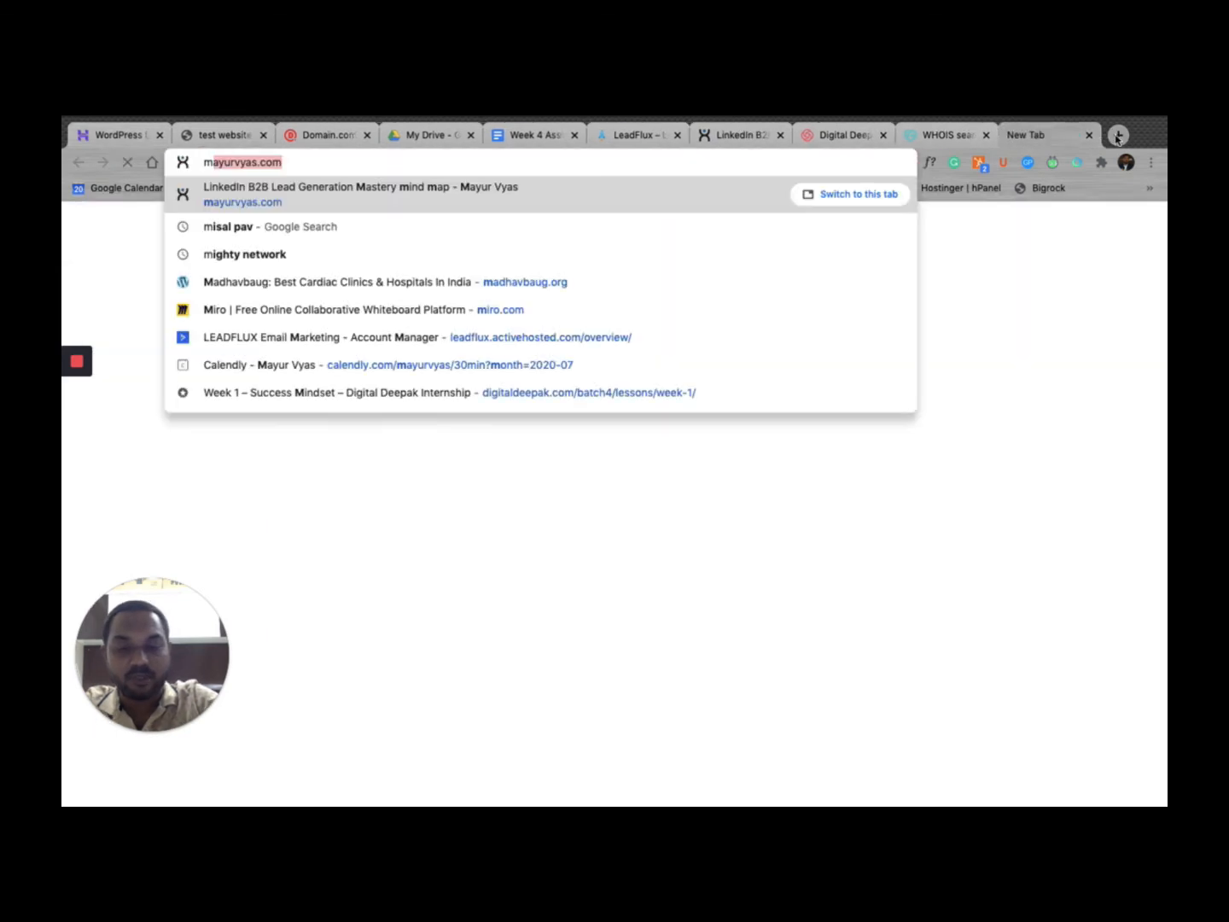
{"action": "type", "text": "vys.lif"}
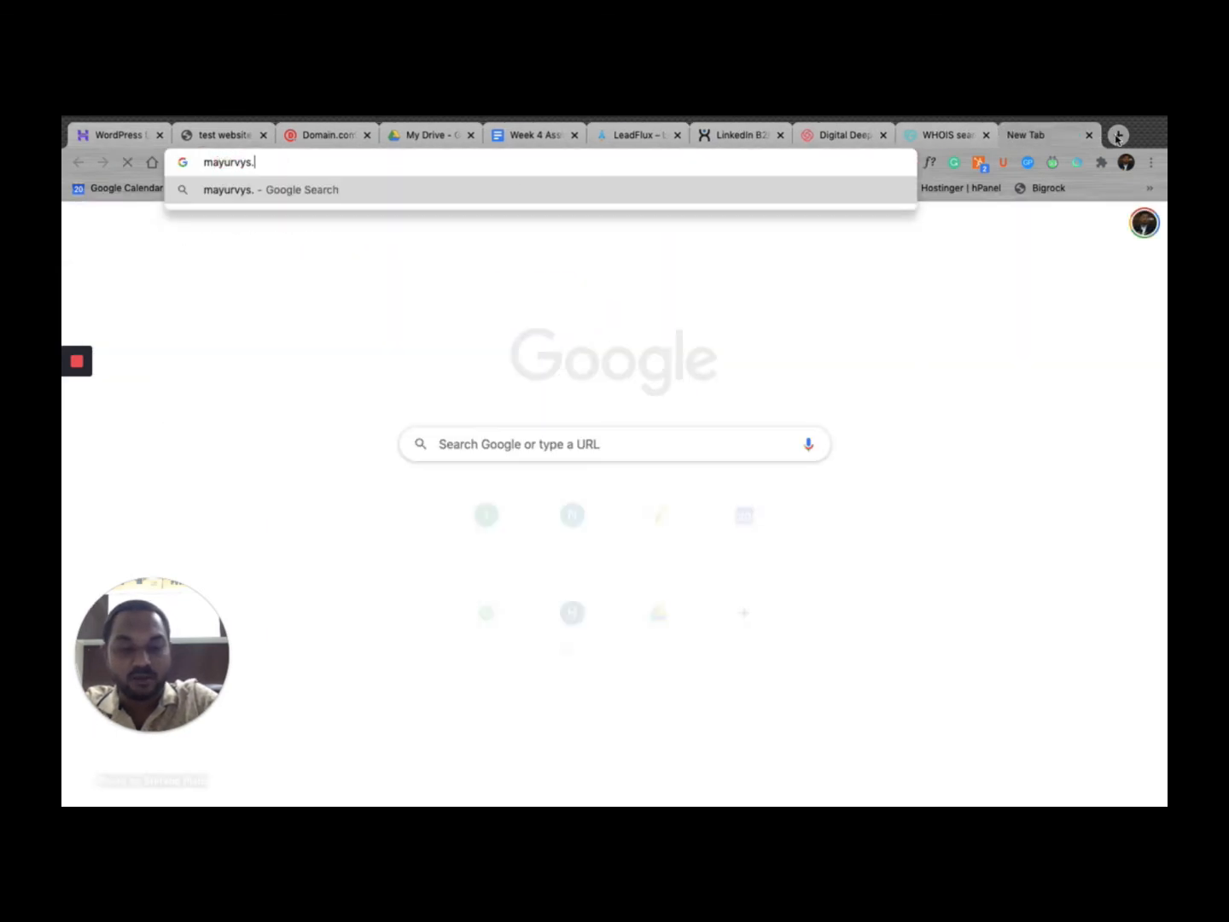
{"action": "key", "text": "BackSpace"}
{"action": "key", "text": "BackSpace"}
{"action": "key", "text": "BackSpace"}
{"action": "key", "text": "BackSpace"}
{"action": "key", "text": "BackSpace"}
{"action": "key", "text": "BackSpace"}
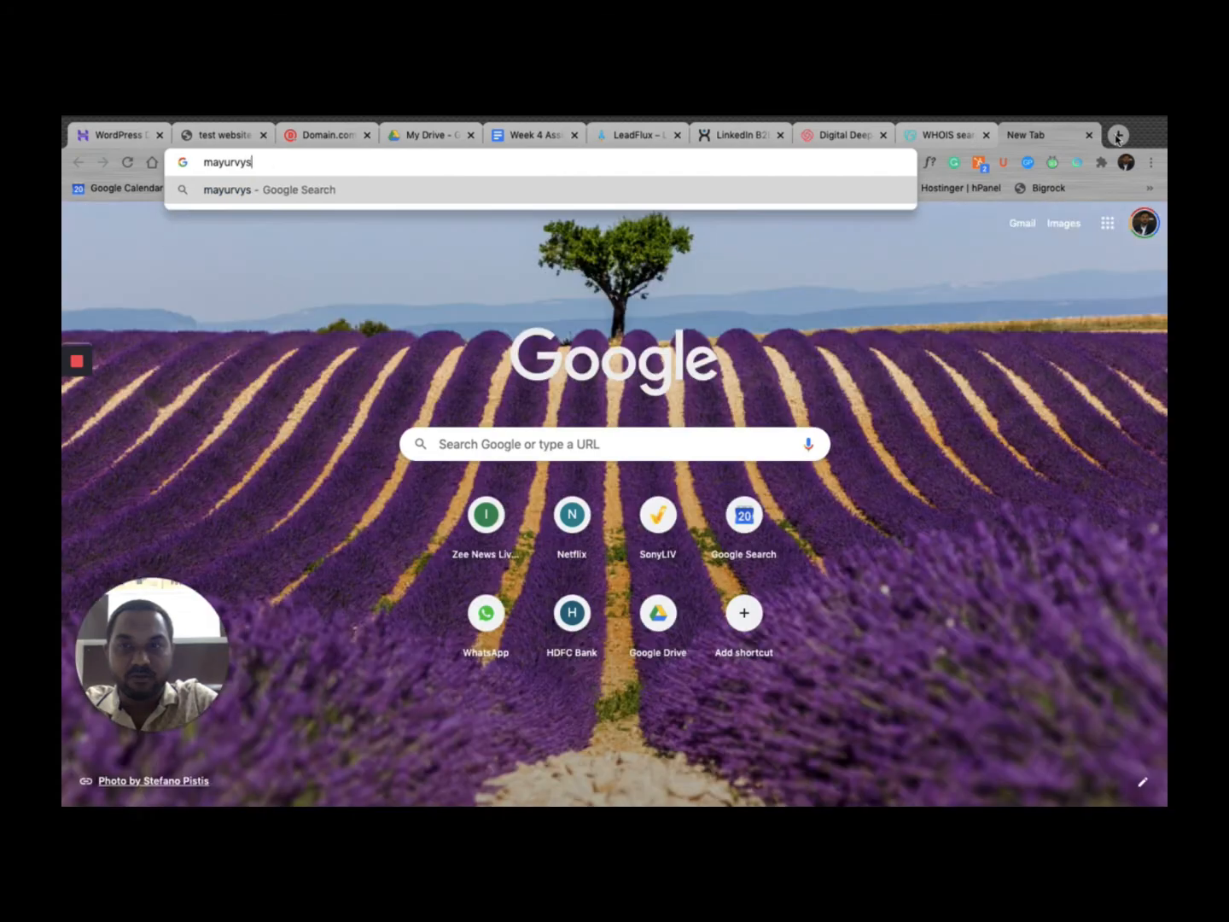
{"action": "key", "text": "BackSpace"}
{"action": "type", "text": "vy"}
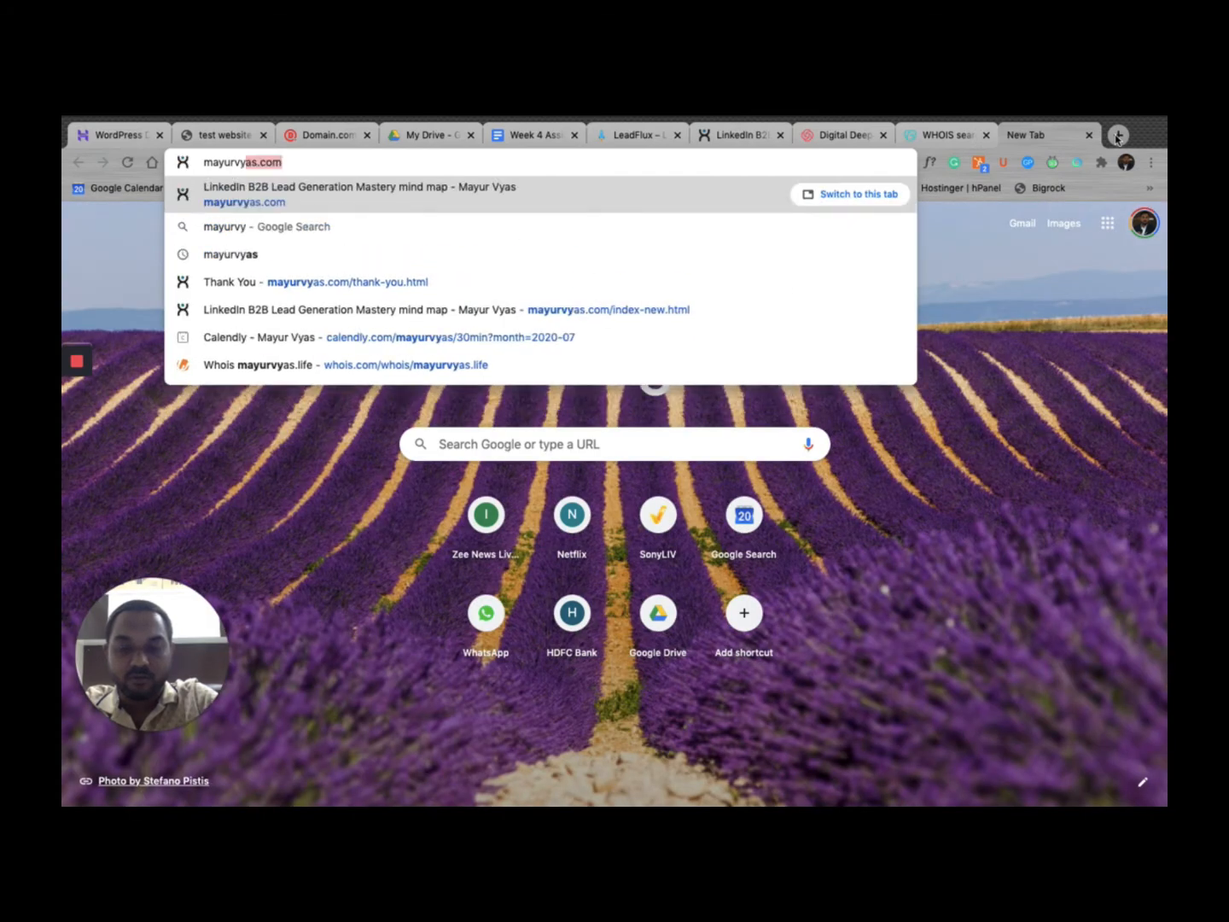
{"action": "type", "text": "as.life"}
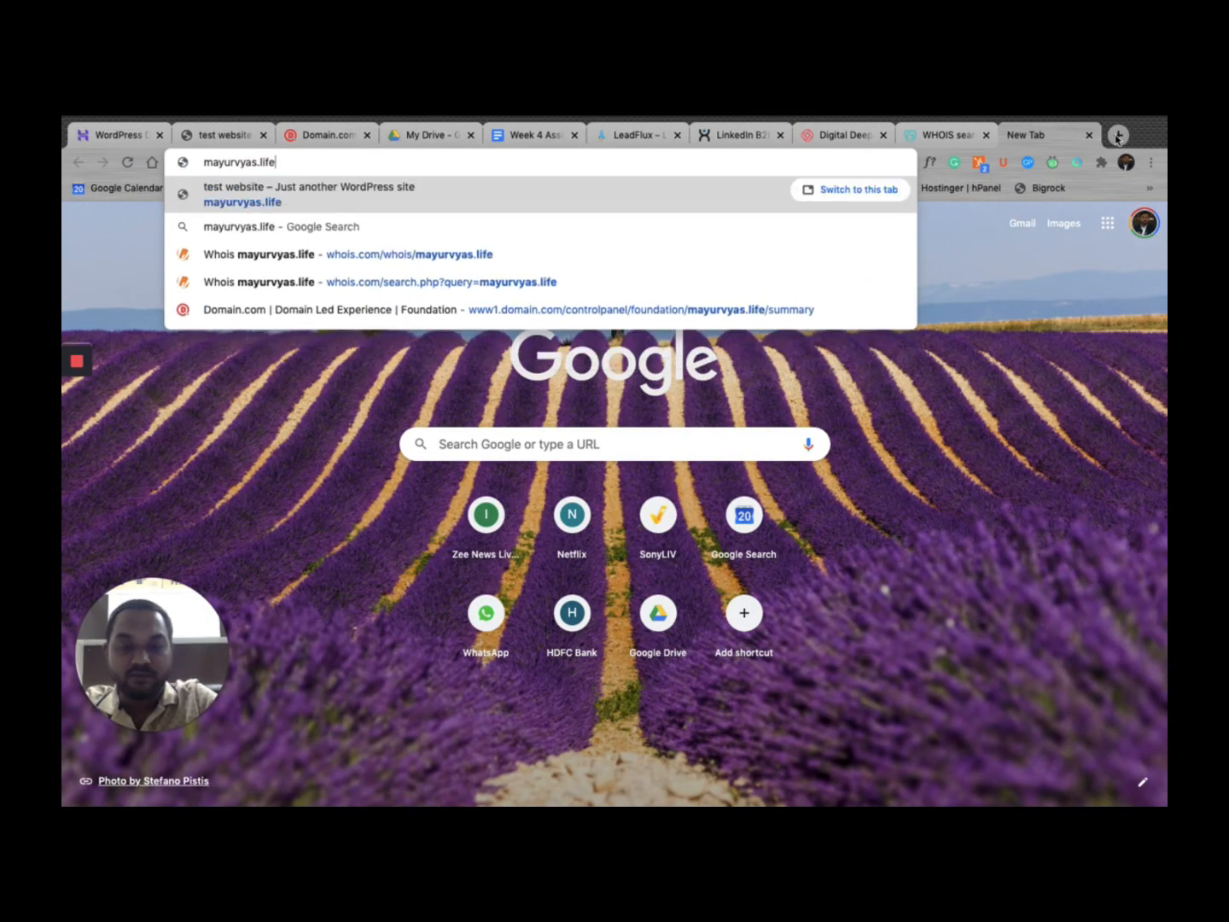
{"action": "type", "text": "/wp-admin"}
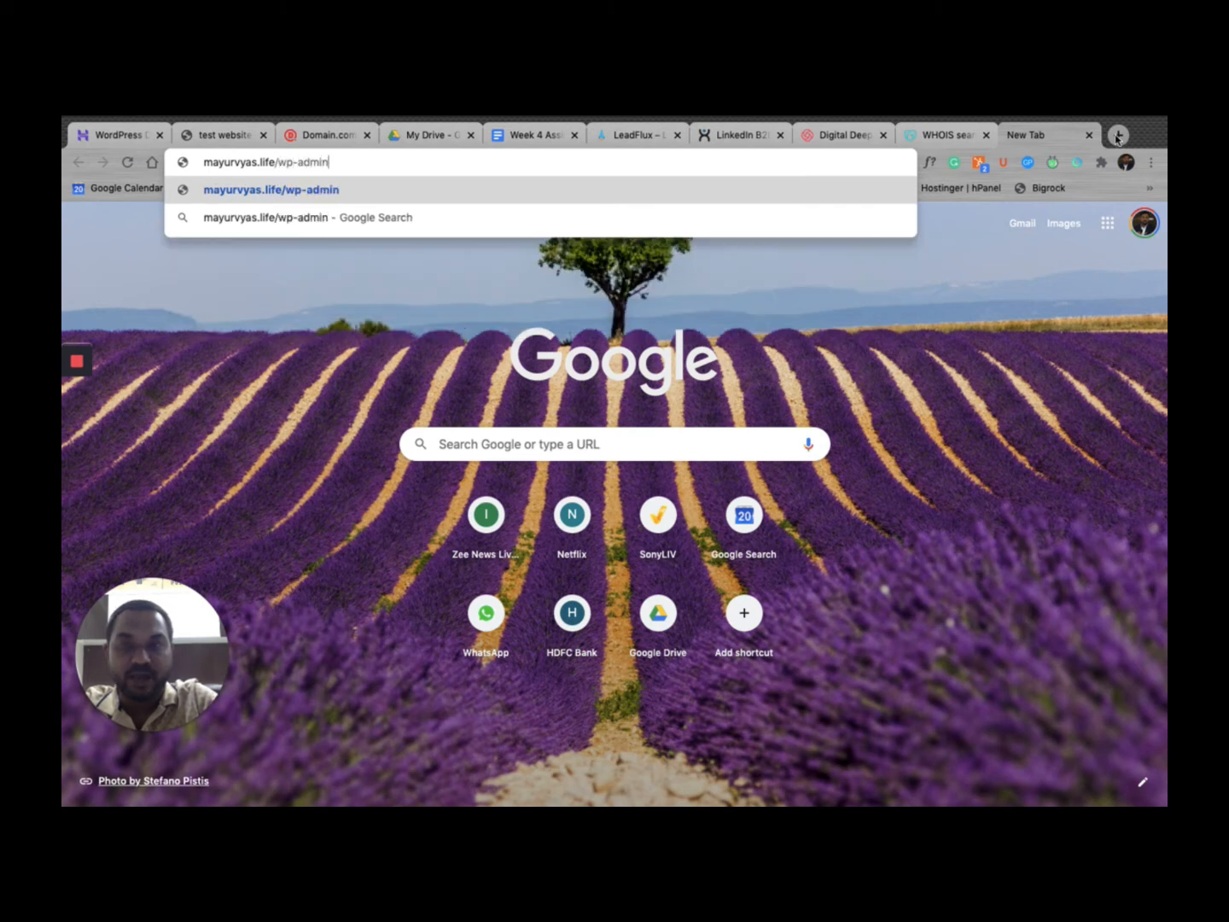
{"action": "key", "text": "Return"}
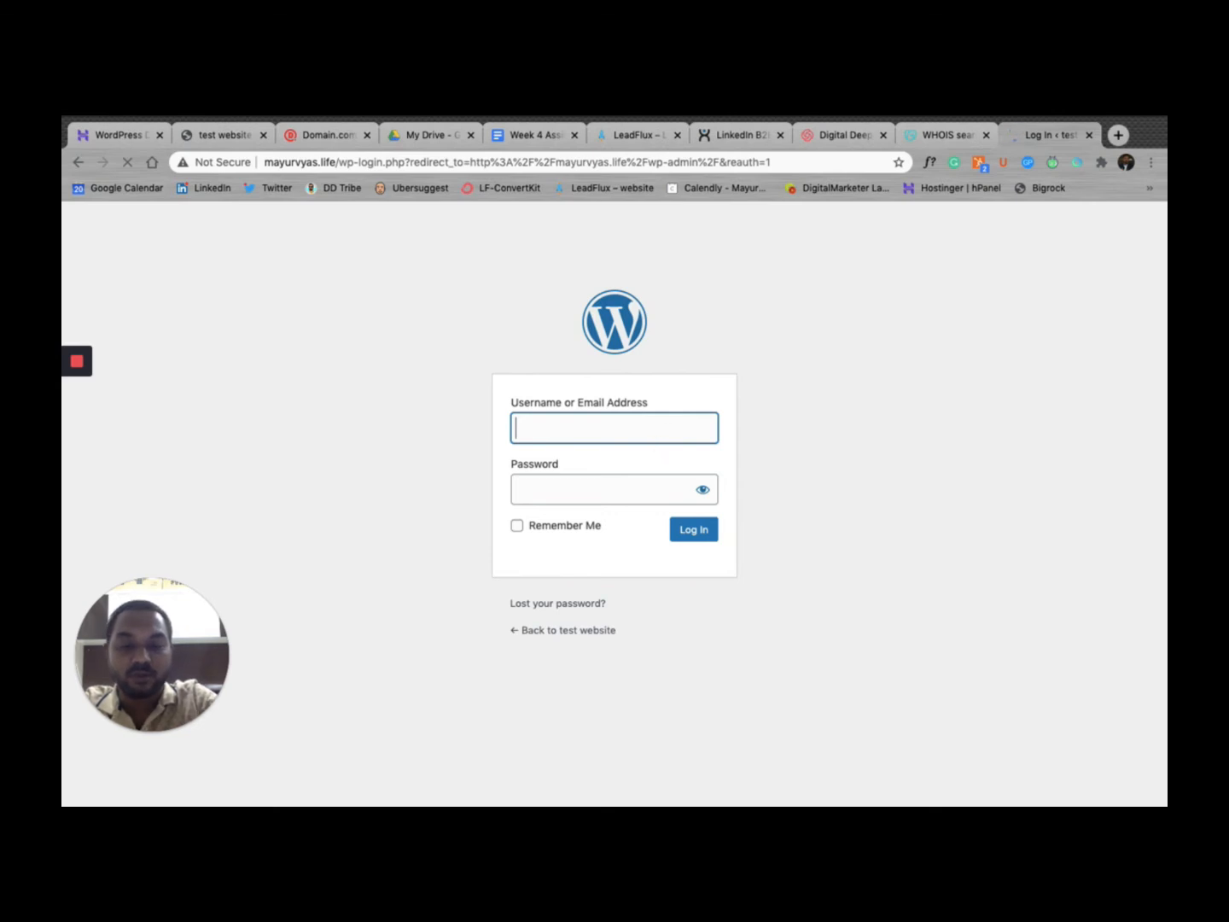
{"action": "type", "text": "mayurvyas"}
{"action": "key", "text": "Tab"}
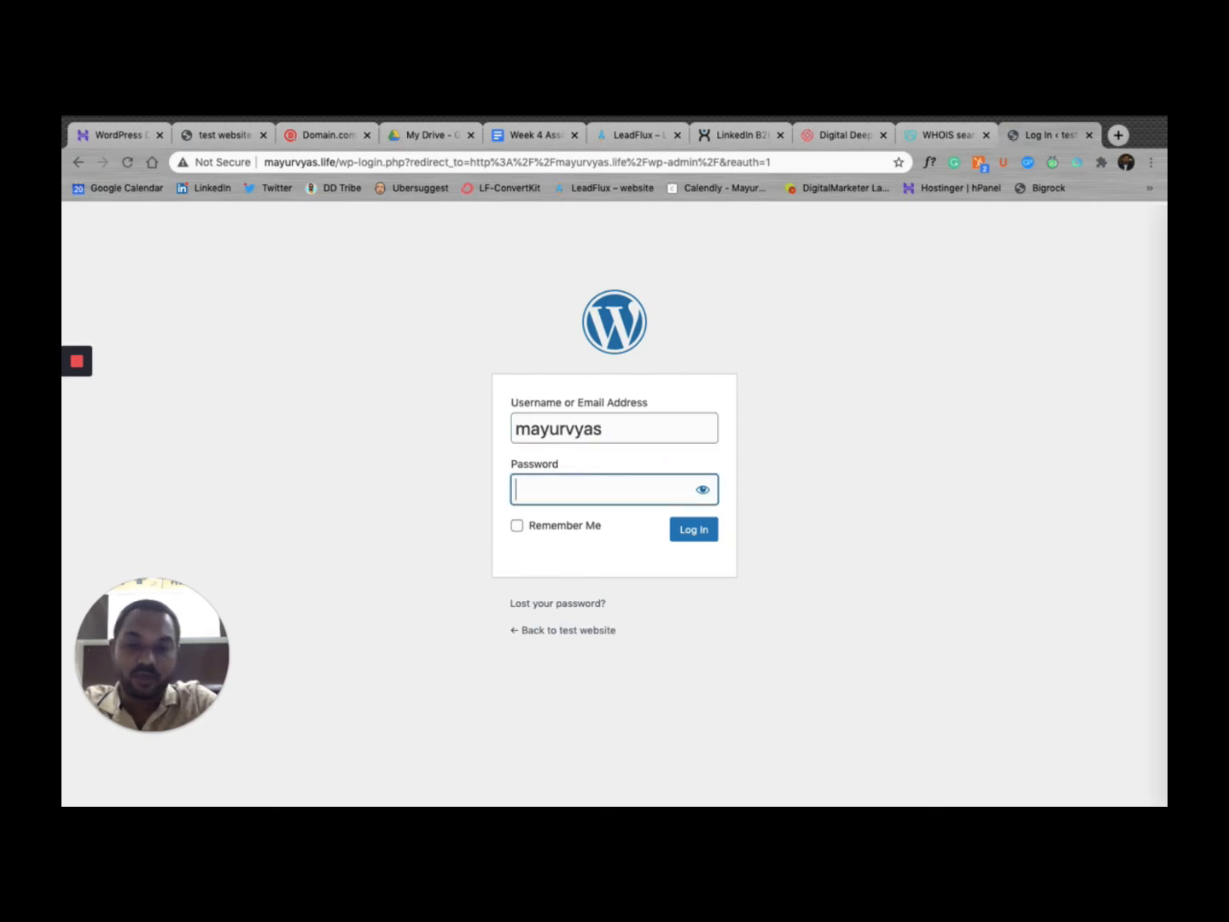
{"action": "type", "text": "**********"}
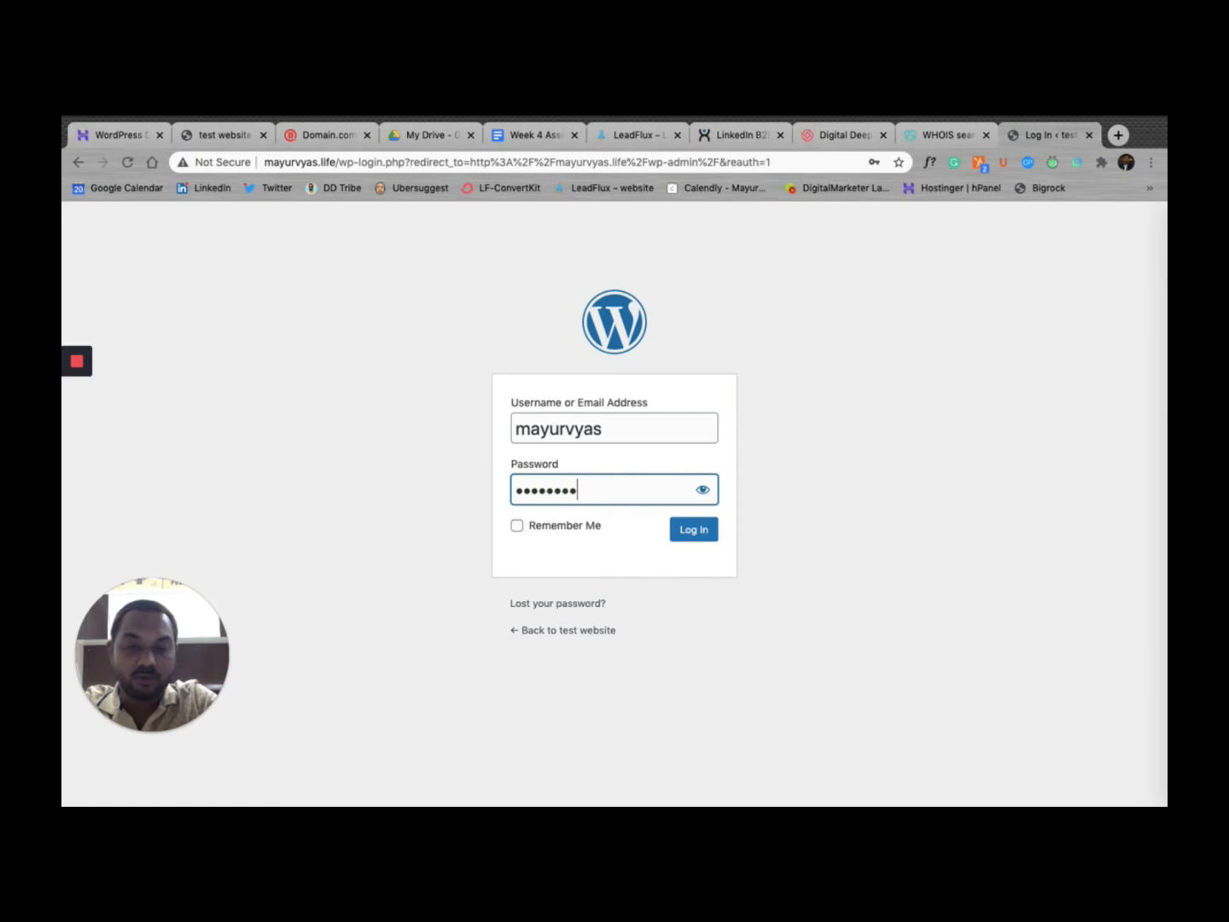
{"action": "left_click", "coordinate": [695, 532]}
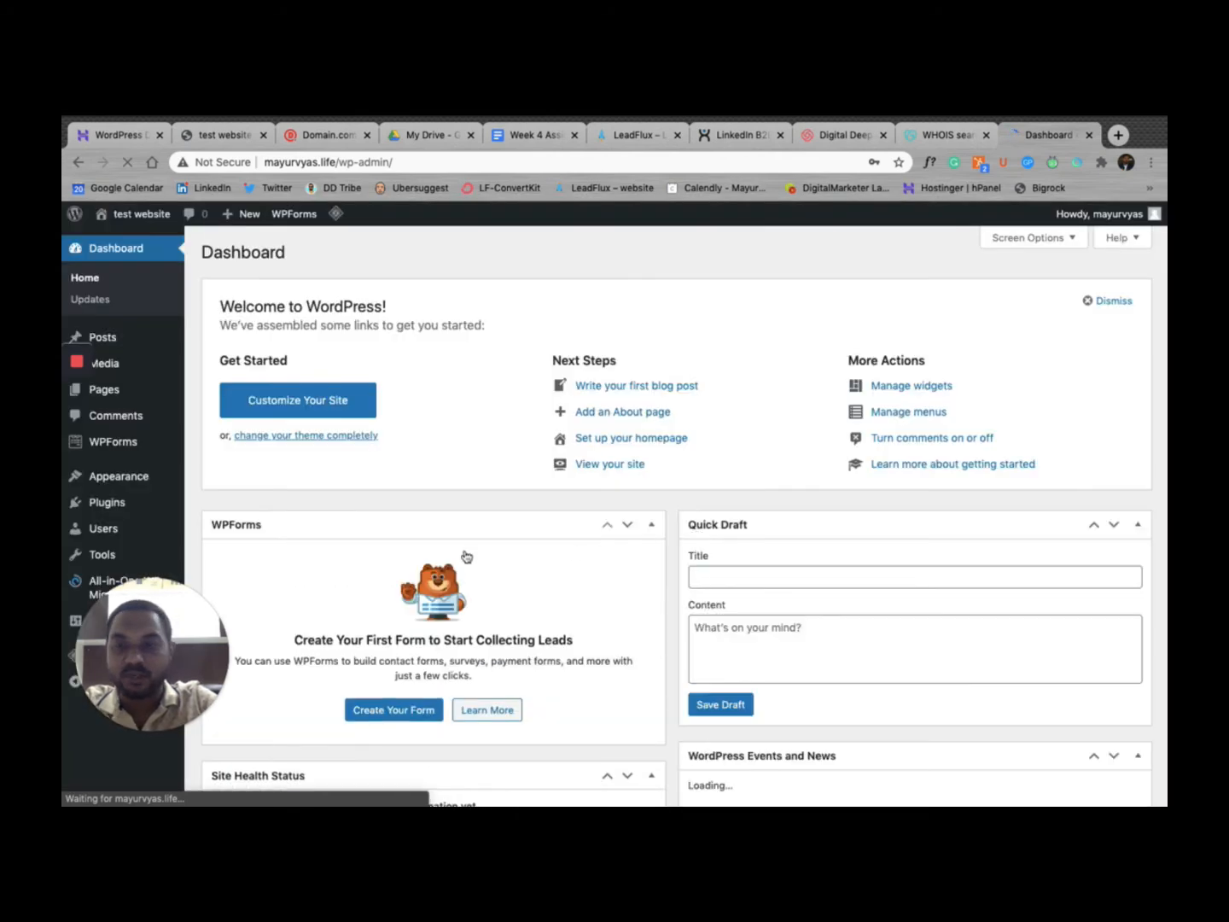
Step: Decline Chrome's offer to save the password and return to the Hostinger hPanel tab
{"action": "left_click_drag", "start_coordinate": [160, 613], "coordinate": [1052, 344]}
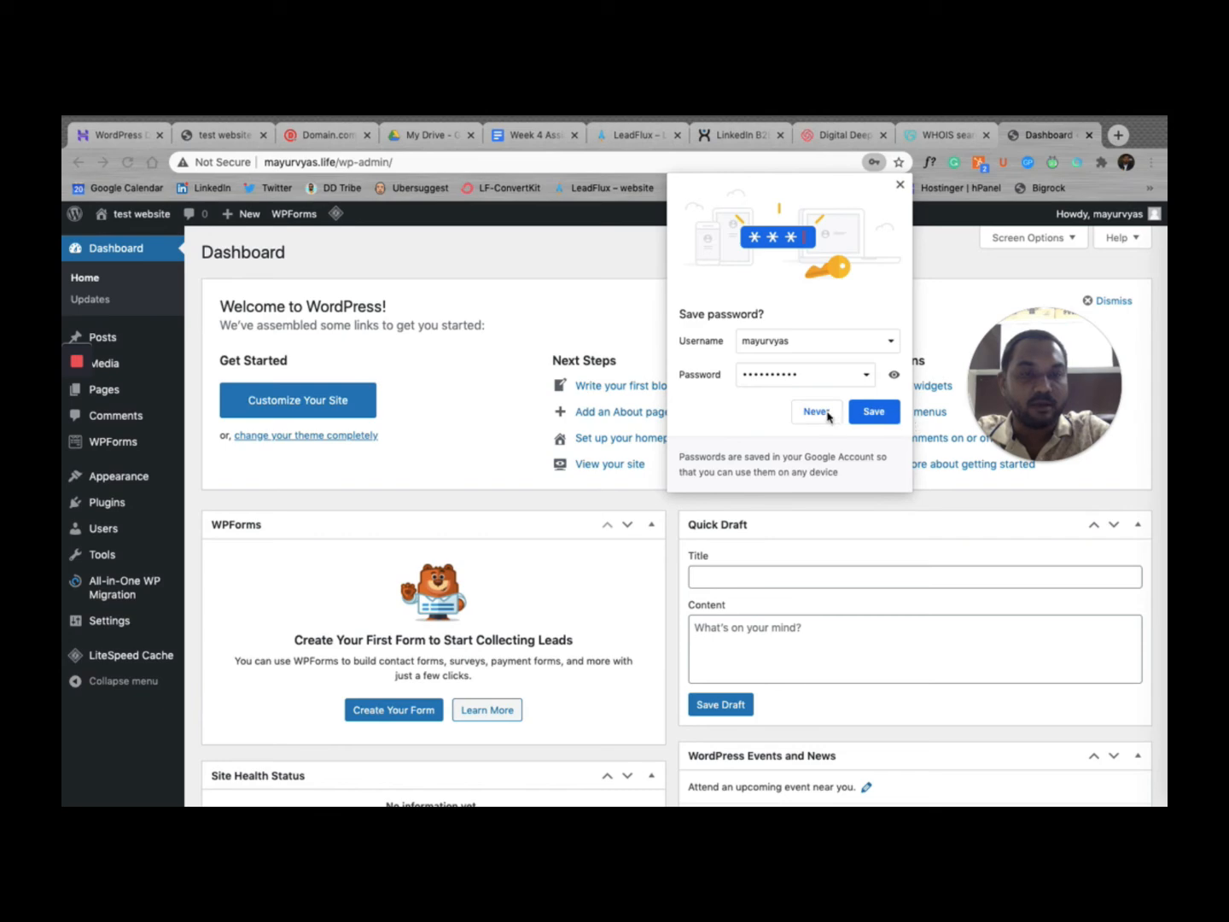
{"action": "left_click", "coordinate": [815, 411]}
{"action": "left_click_drag", "start_coordinate": [1051, 419], "coordinate": [1057, 356]}
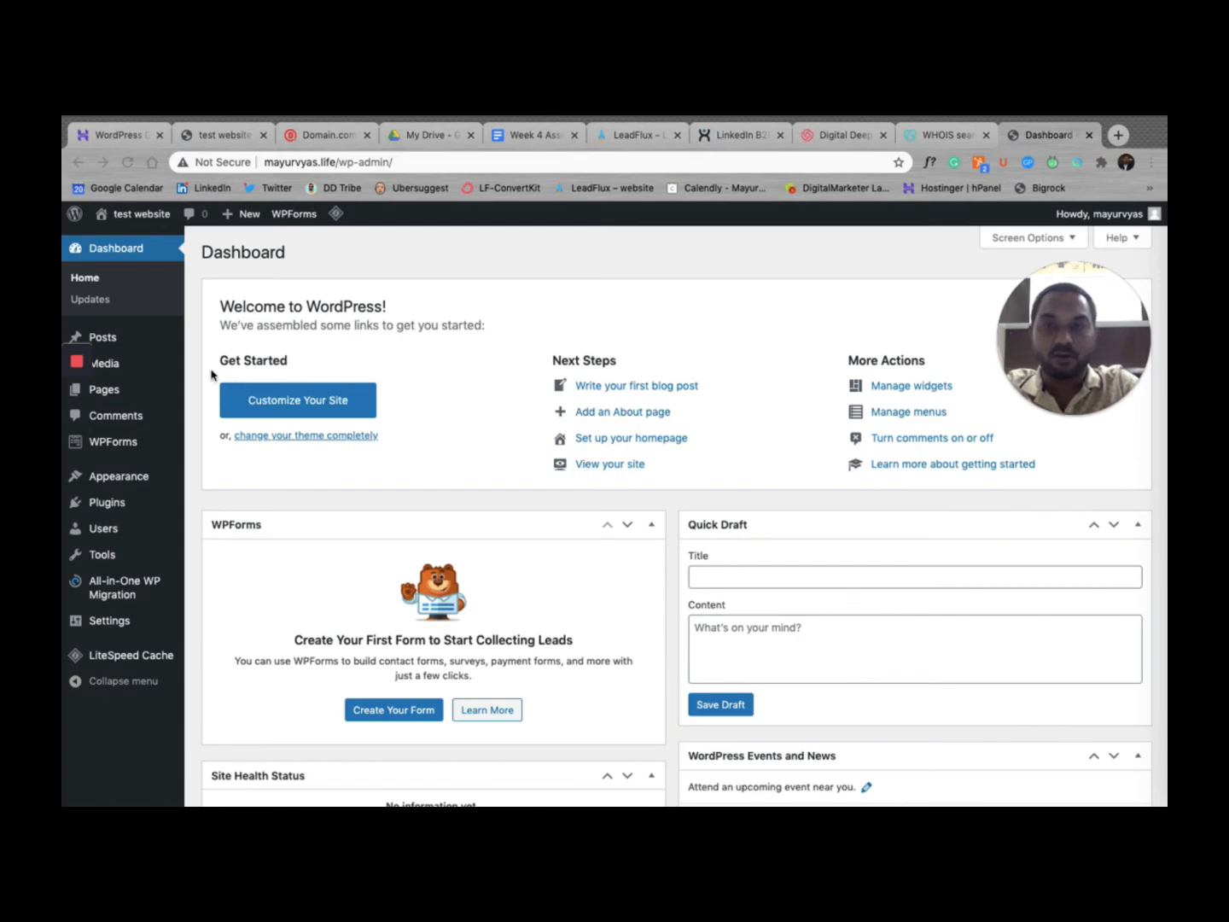
{"action": "left_click", "coordinate": [131, 142]}
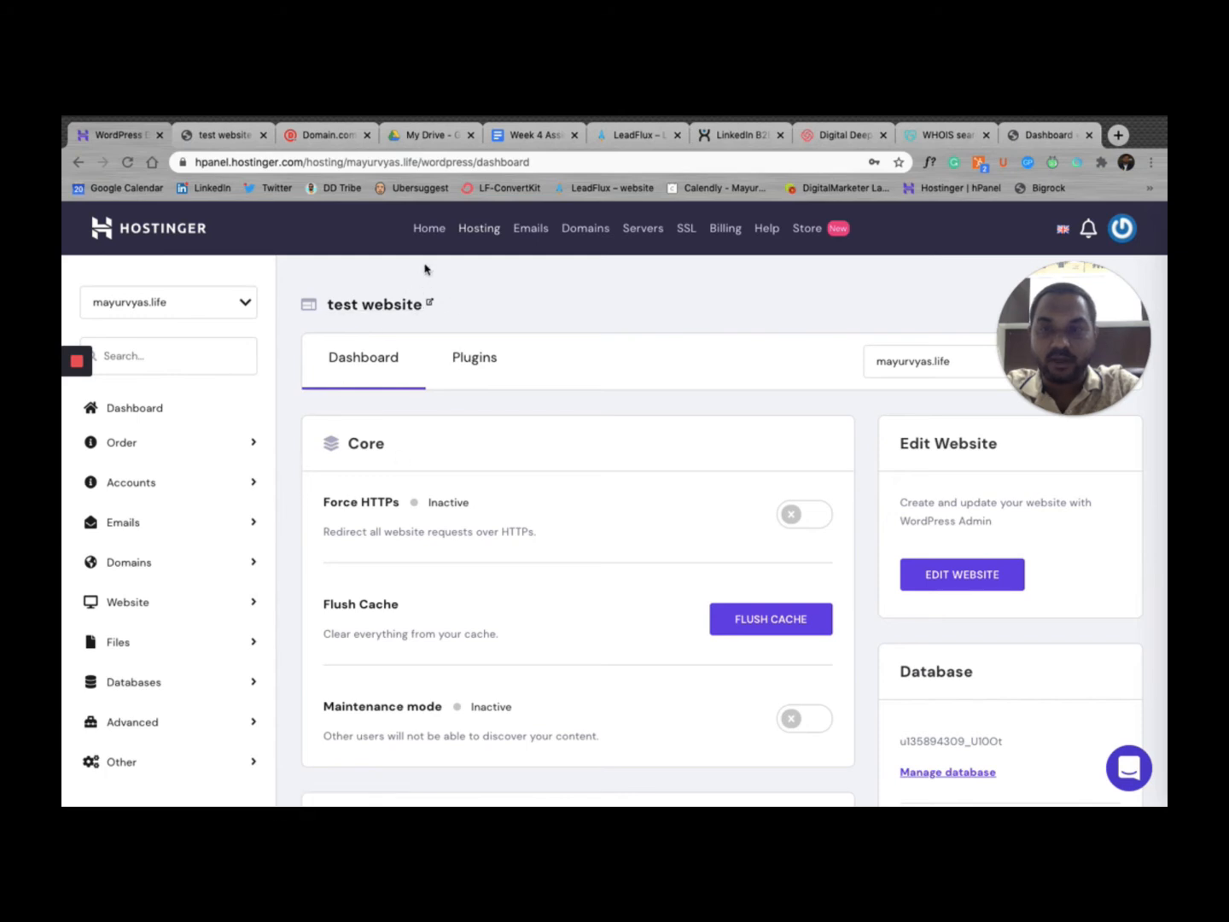
Step: Open the hosting plan's management page and switch its domain to mayurvyas.life
{"action": "left_click", "coordinate": [434, 232]}
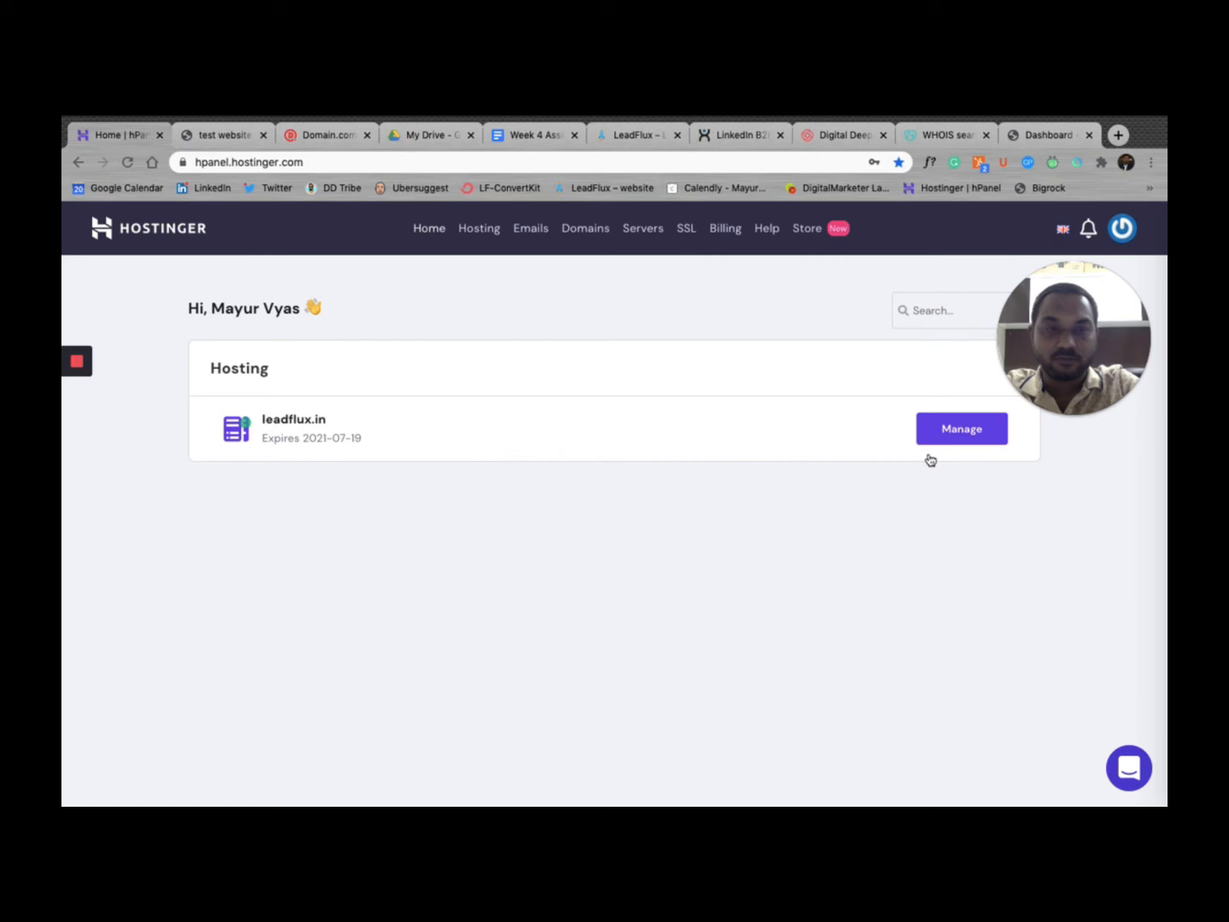
{"action": "left_click", "coordinate": [980, 439]}
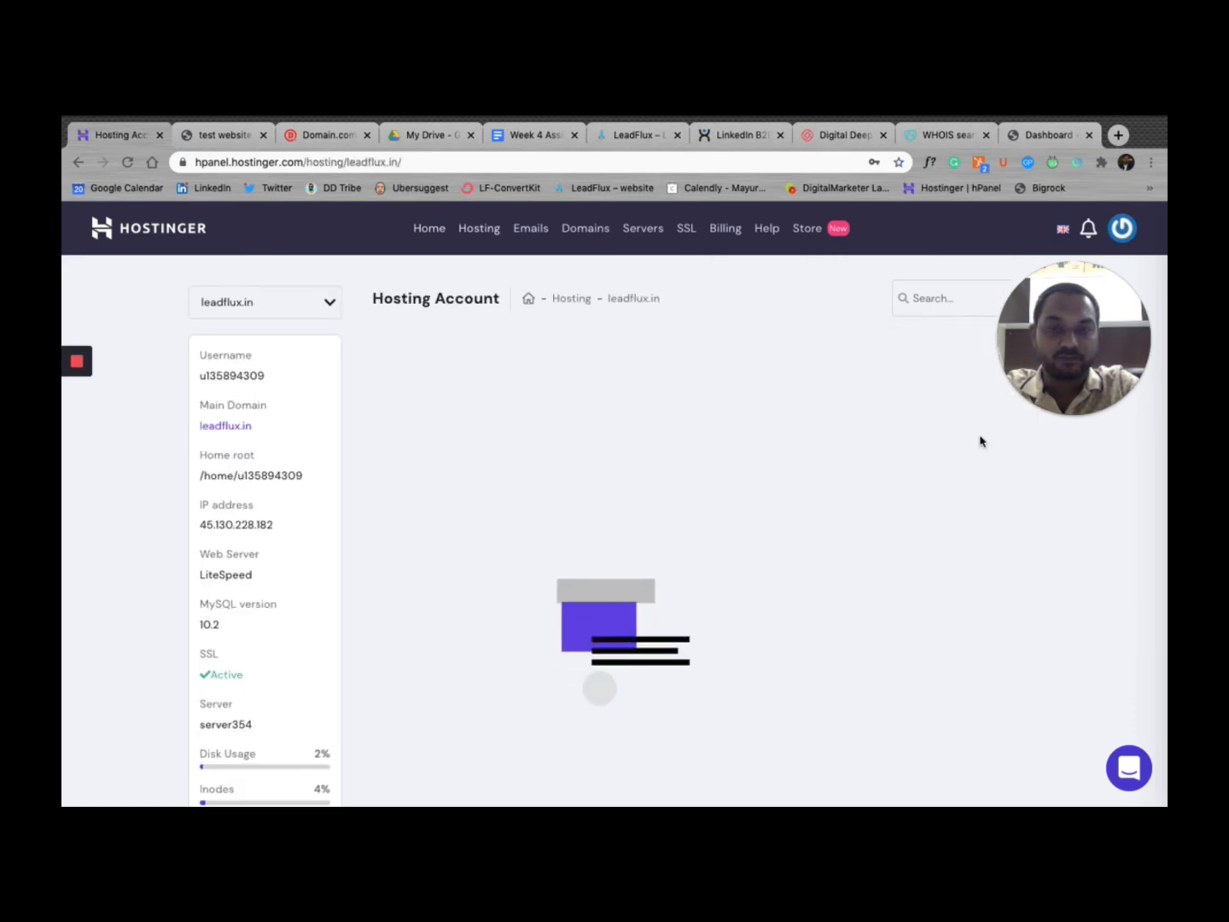
{"action": "left_click", "coordinate": [306, 306]}
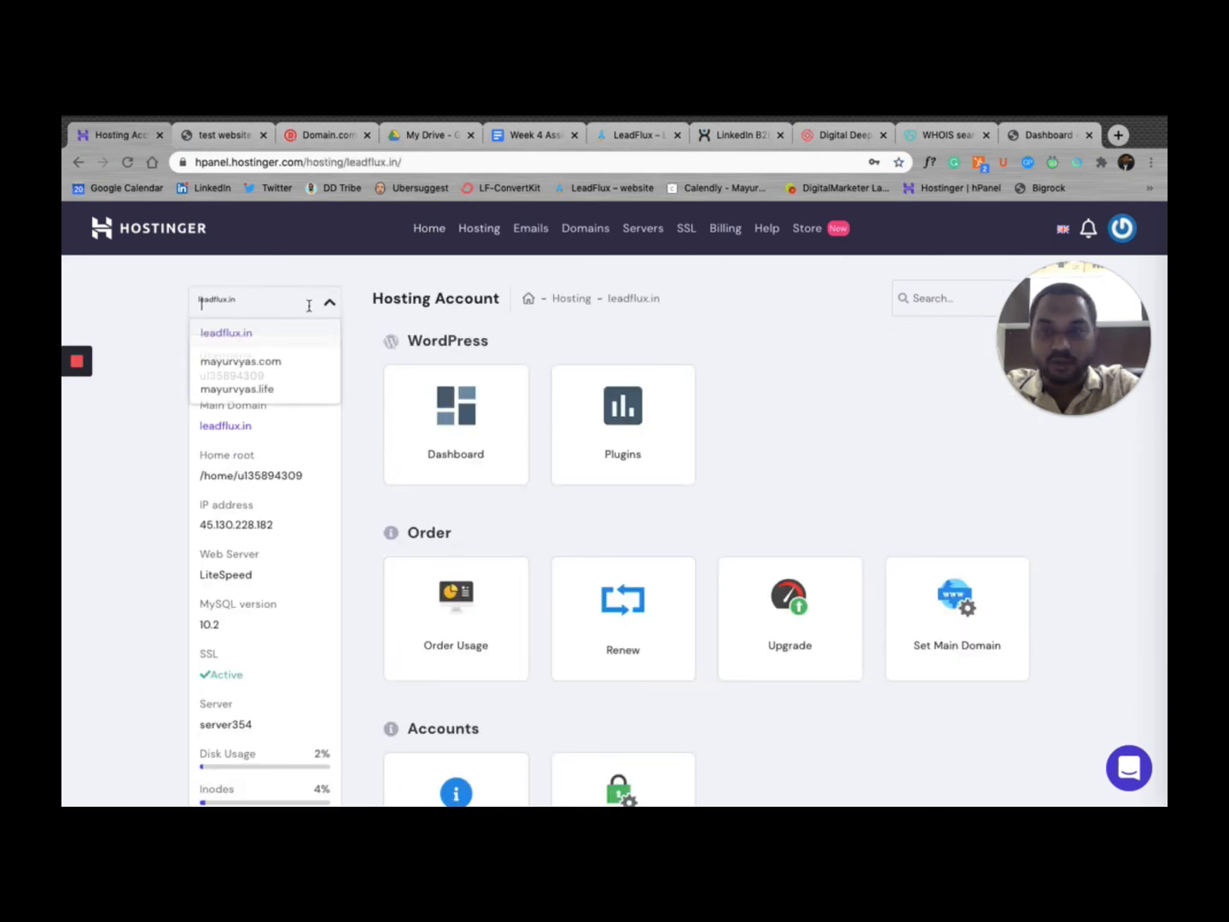
{"action": "left_click", "coordinate": [272, 390]}
Step: Launch File Manager from the hosting account's Files section
{"action": "scroll", "coordinate": [658, 597], "scroll_direction": "down", "scroll_amount": 15}
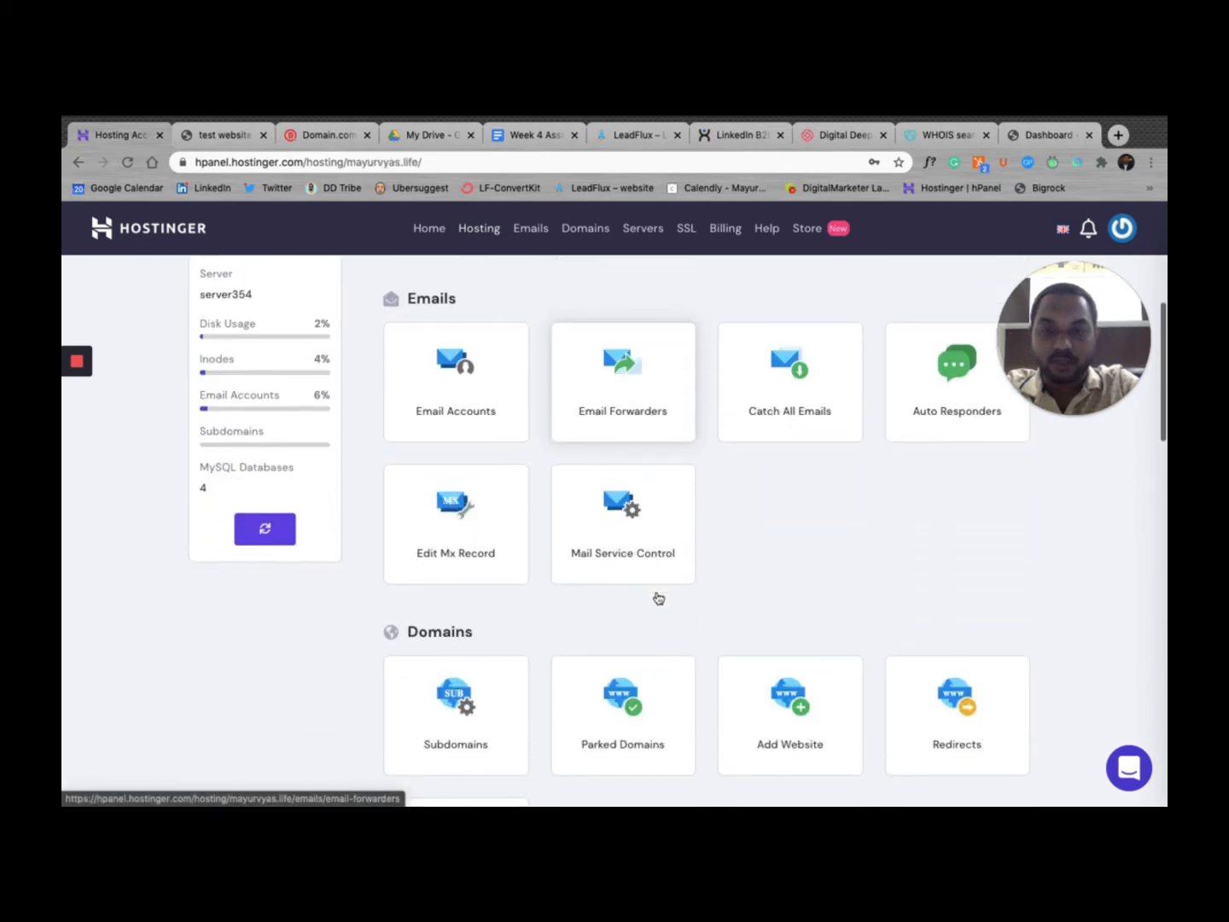
{"action": "scroll", "coordinate": [658, 598], "scroll_direction": "down", "scroll_amount": 2}
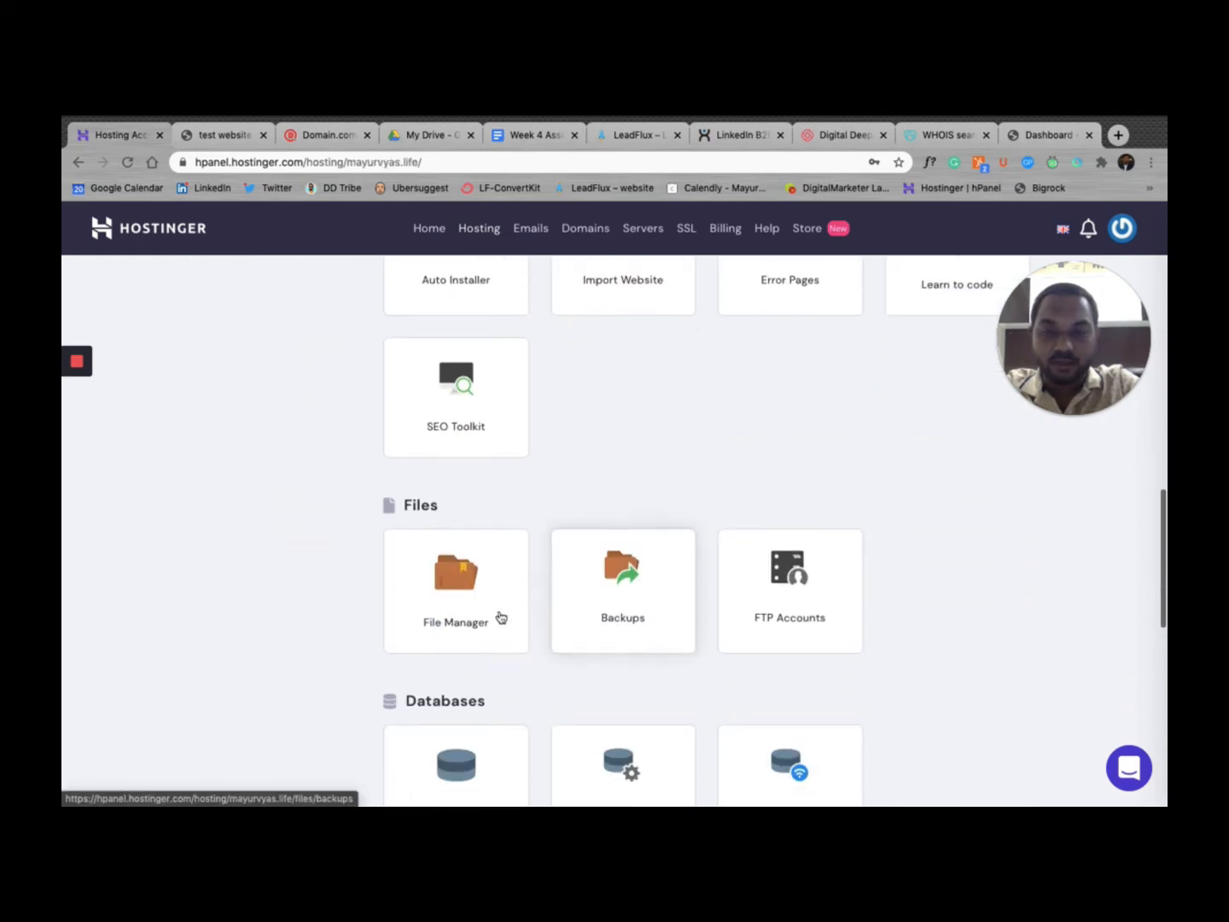
{"action": "left_click", "coordinate": [439, 588]}
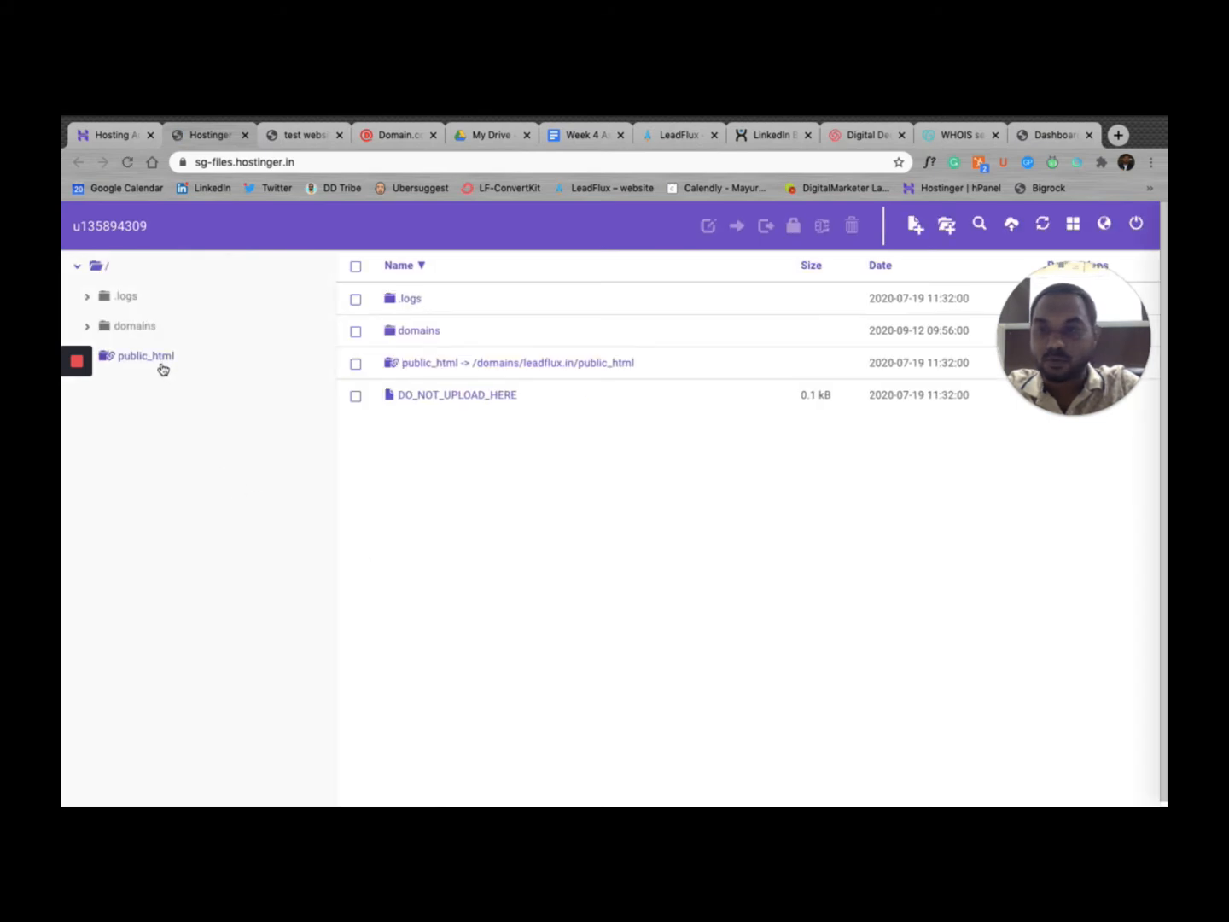
Step: Browse to domains > mayurvyas.life > public_html and review the installed WordPress files
{"action": "left_click", "coordinate": [162, 364]}
{"action": "left_click", "coordinate": [147, 330]}
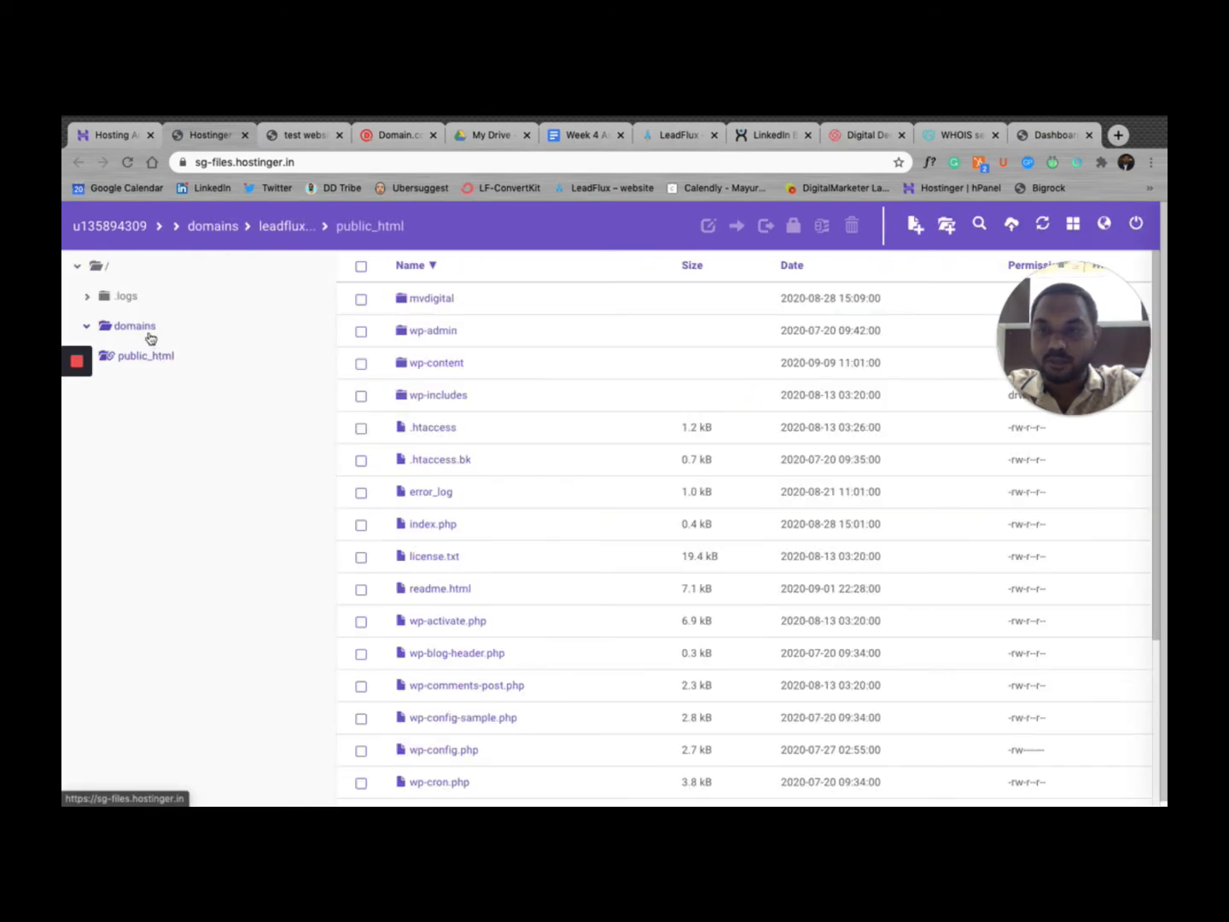
{"action": "left_click", "coordinate": [172, 424]}
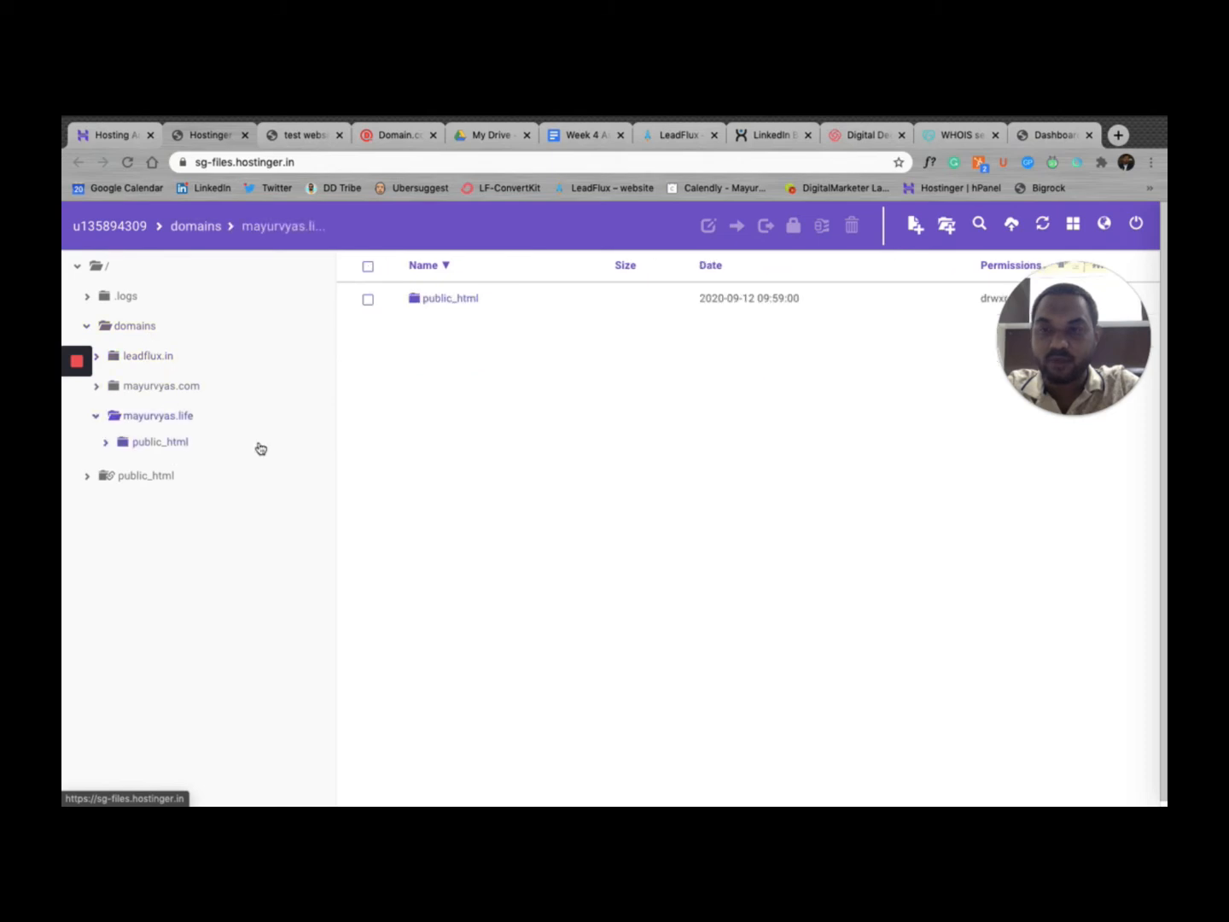
{"action": "left_click", "coordinate": [183, 450]}
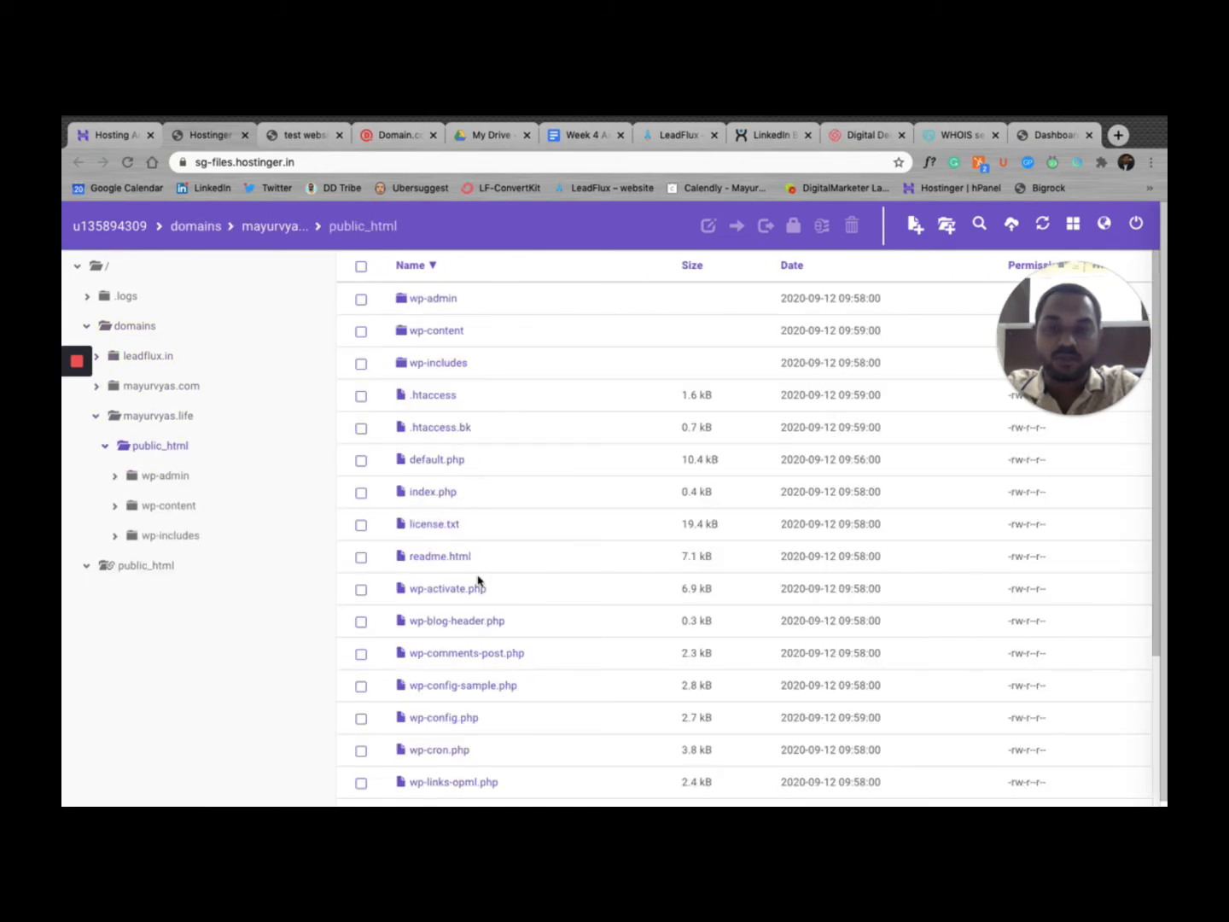
{"action": "scroll", "coordinate": [478, 580], "scroll_direction": "down", "scroll_amount": 5}
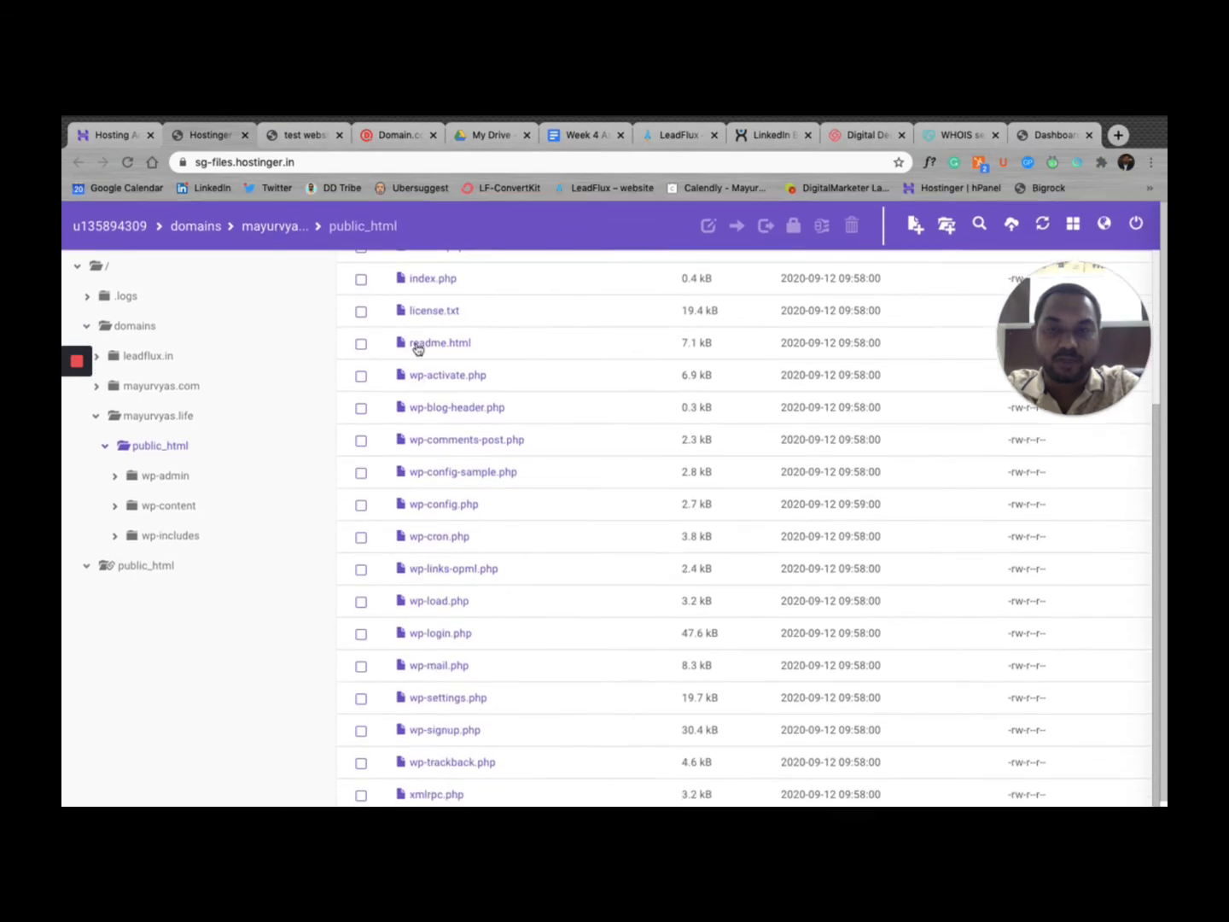
{"action": "left_click", "coordinate": [1034, 139]}
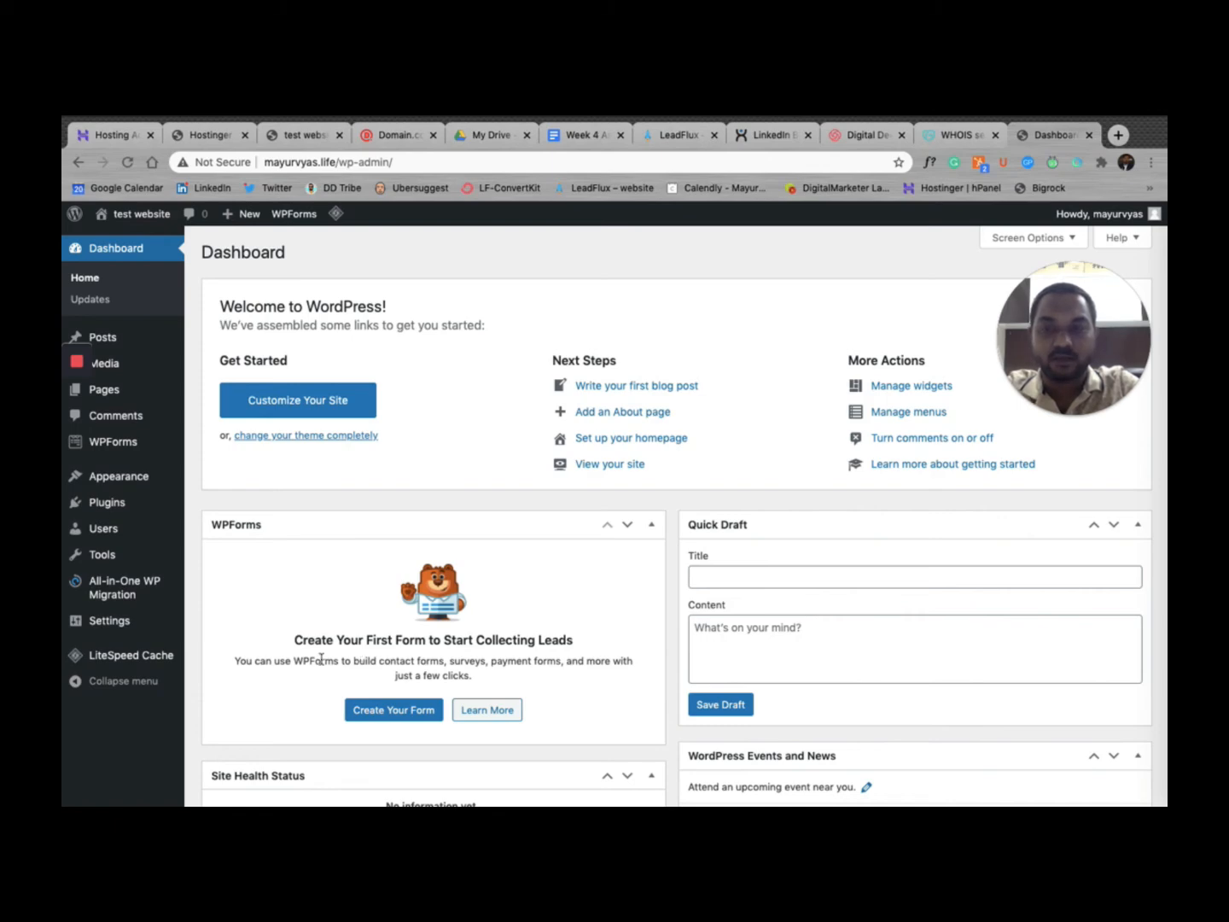
Step: Go to Appearance > Themes in the WordPress admin sidebar
{"action": "mouse_move", "coordinate": [109, 666]}
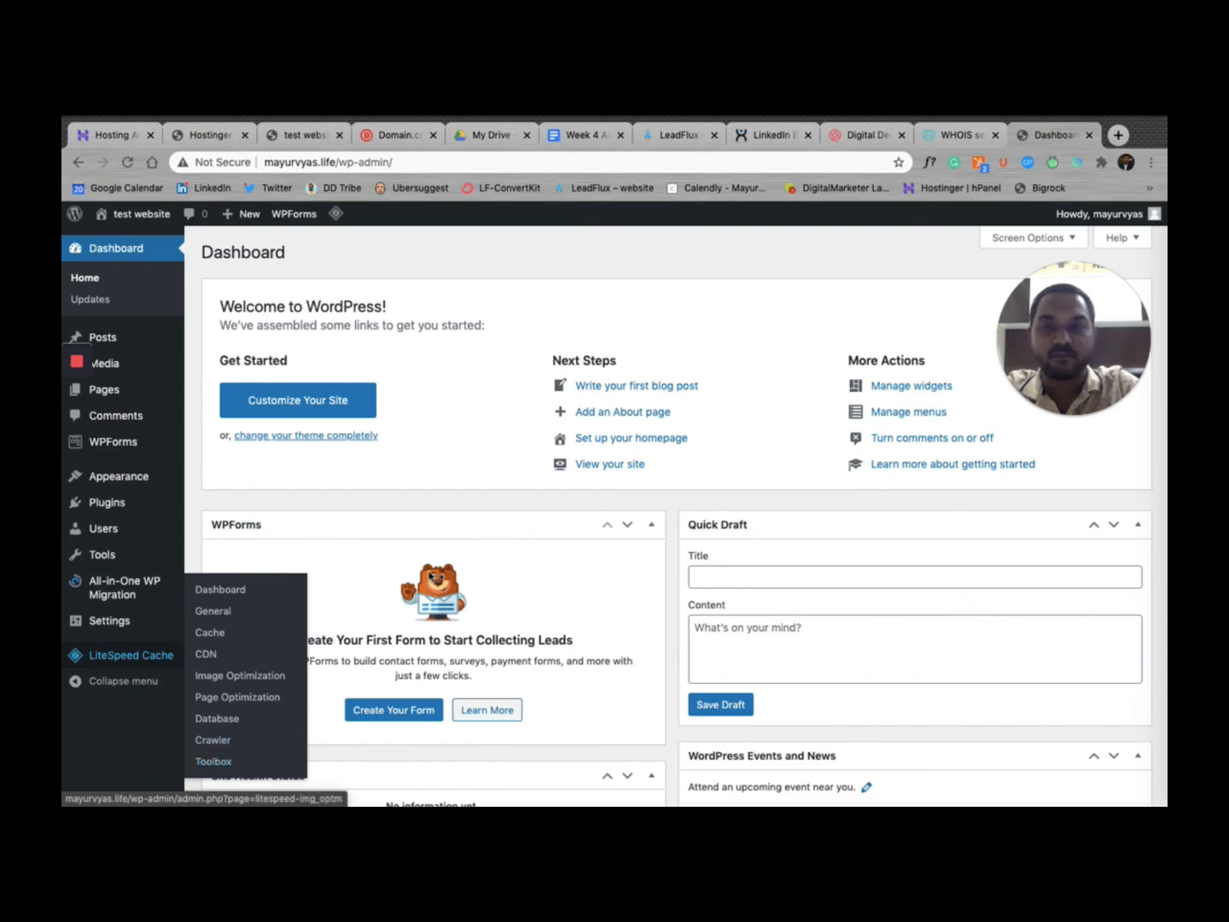
{"action": "mouse_move", "coordinate": [142, 483]}
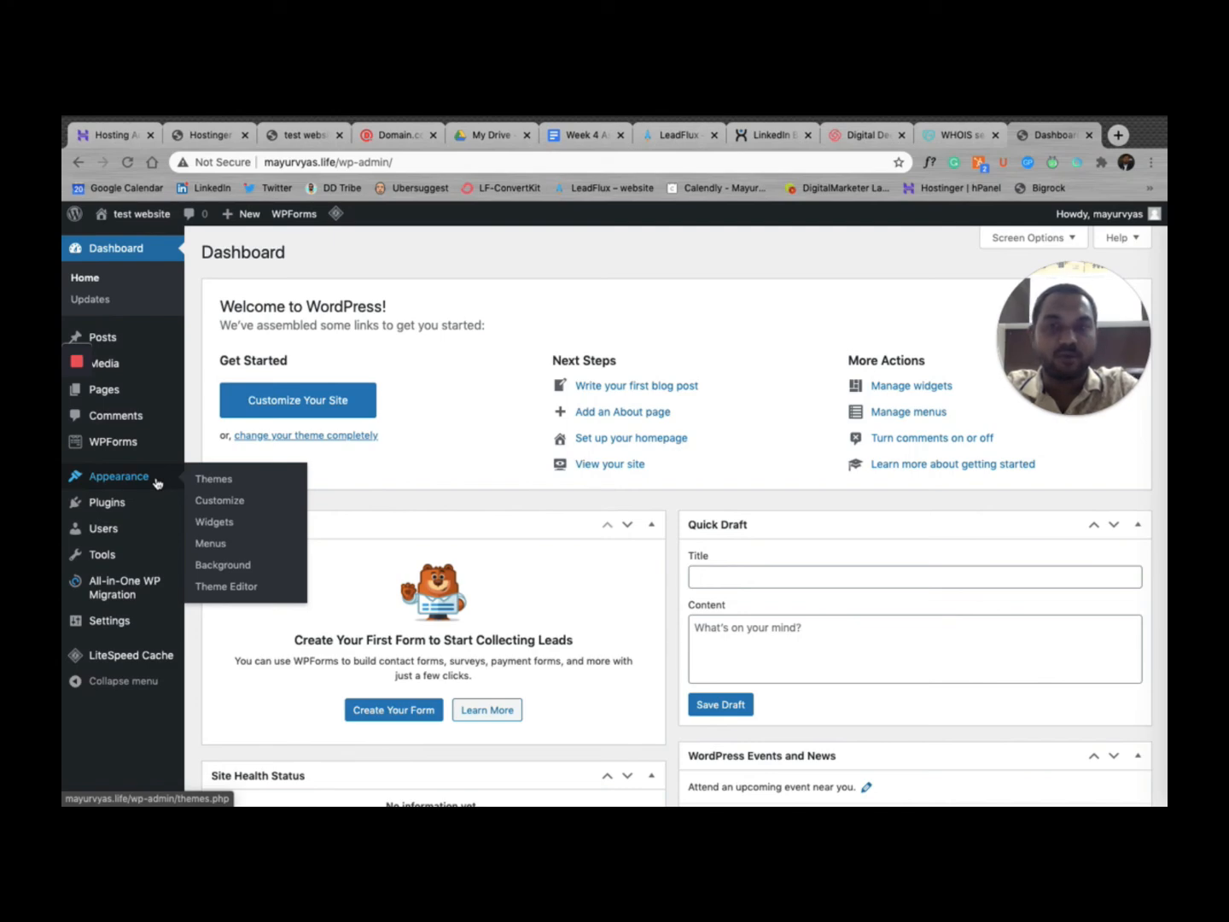
{"action": "left_click", "coordinate": [212, 483]}
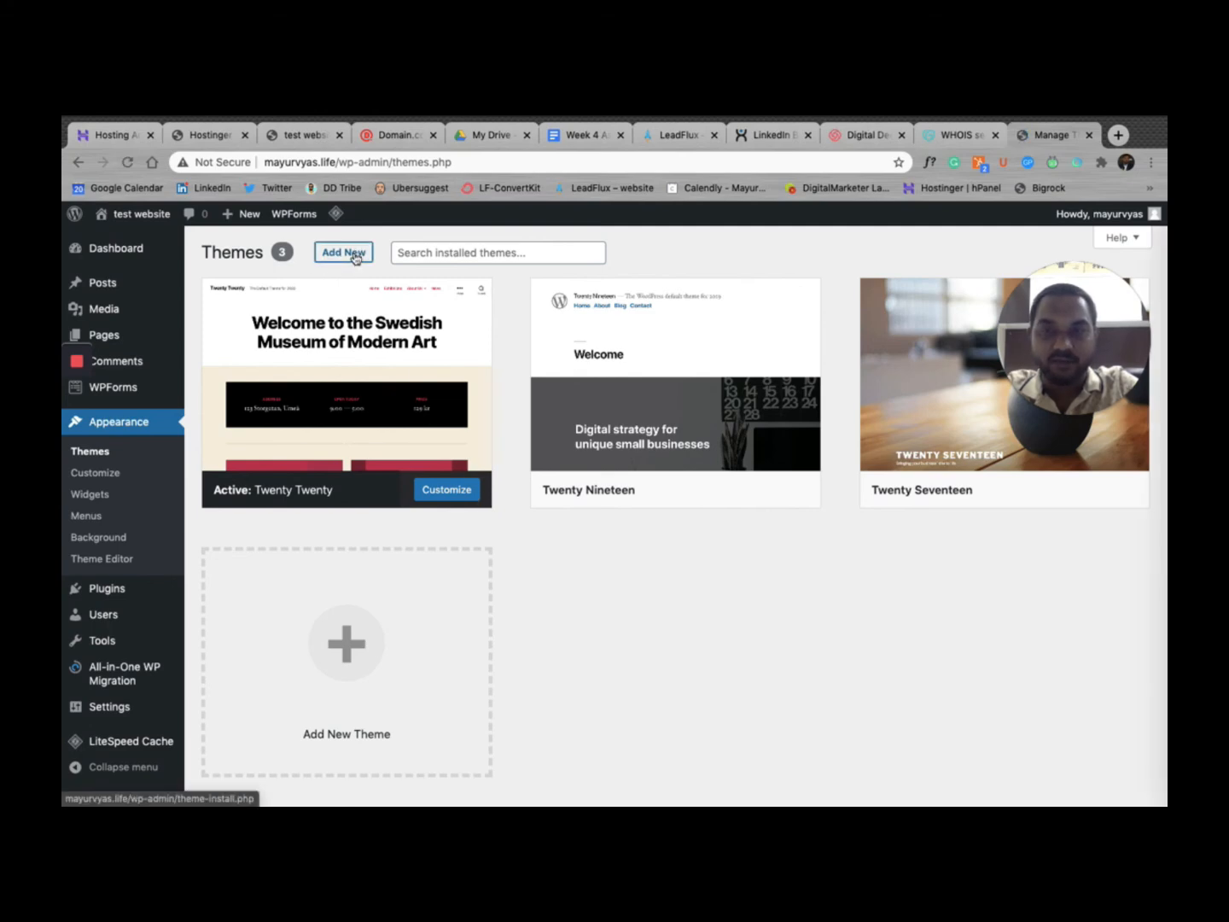
Step: Open the Add New themes page and browse the theme listing
{"action": "left_click", "coordinate": [353, 254]}
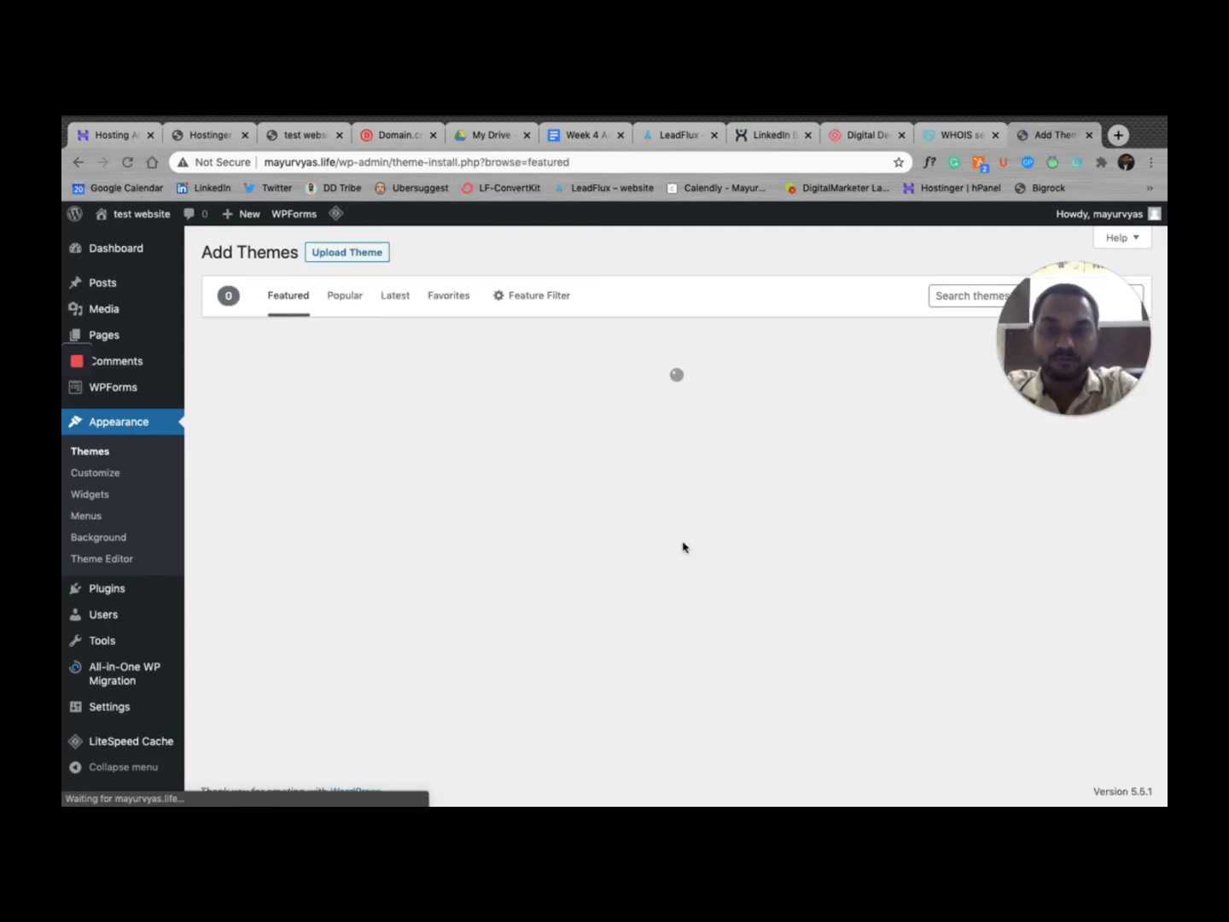
{"action": "scroll", "coordinate": [670, 597], "scroll_direction": "down", "scroll_amount": 1}
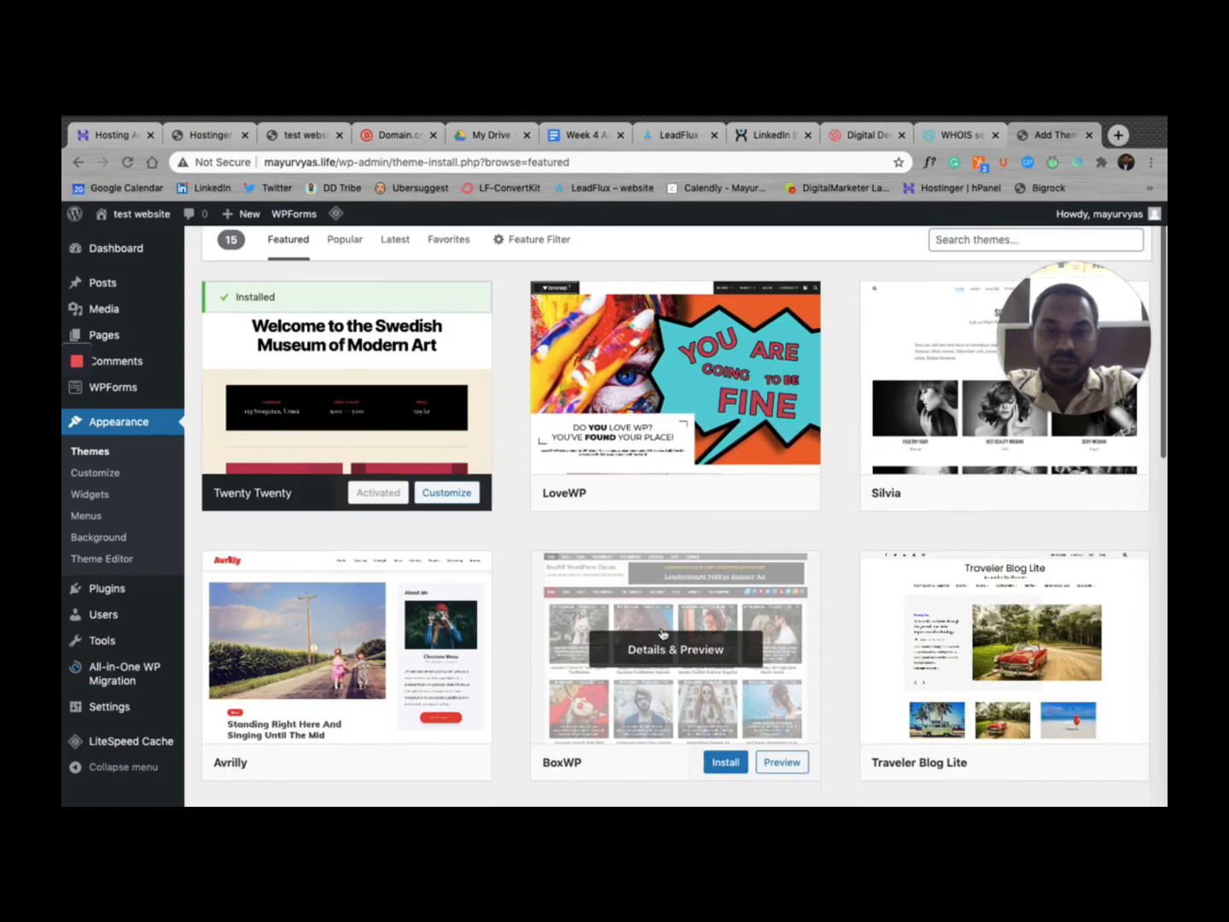
{"action": "scroll", "coordinate": [662, 633], "scroll_direction": "down", "scroll_amount": 5}
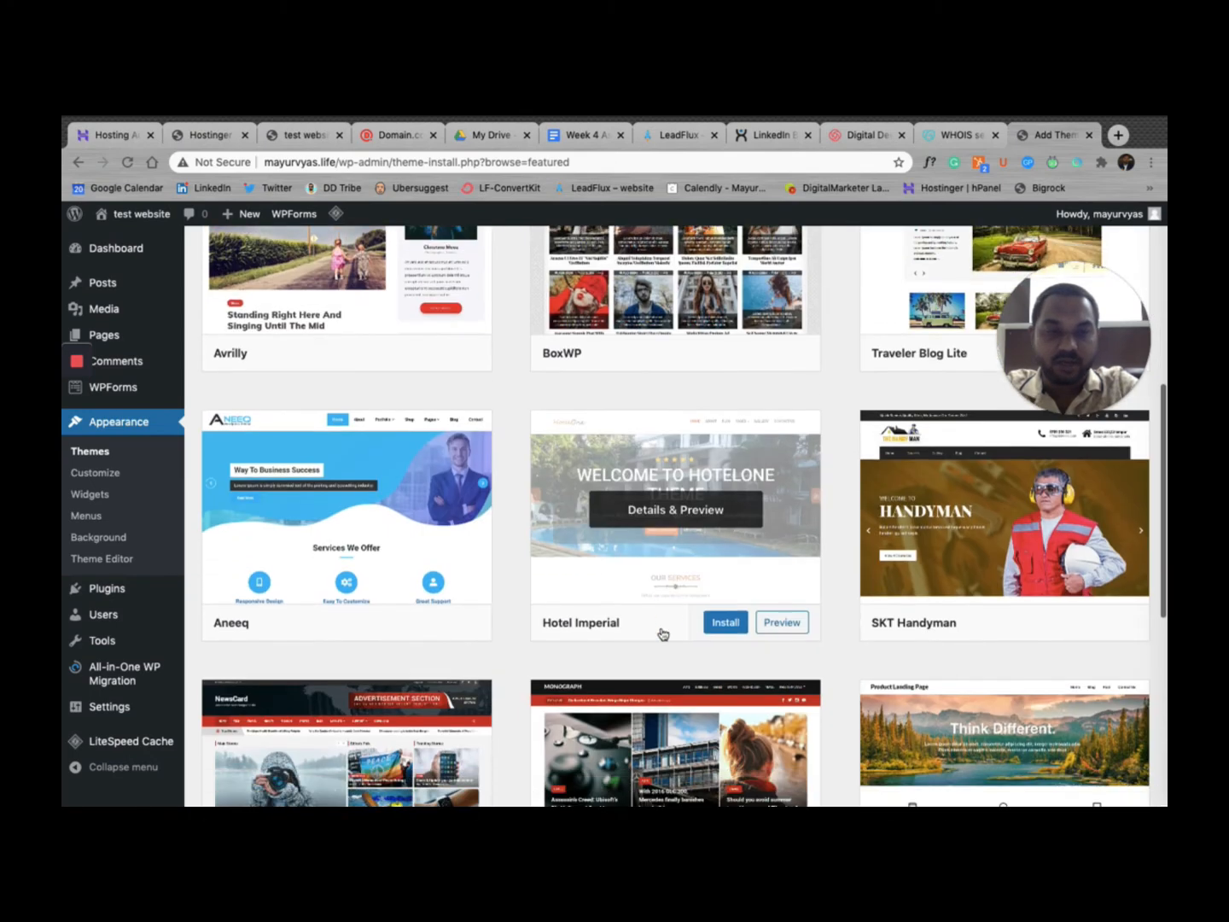
{"action": "scroll", "coordinate": [663, 634], "scroll_direction": "down", "scroll_amount": 5}
{"action": "scroll", "coordinate": [663, 633], "scroll_direction": "up", "scroll_amount": 3}
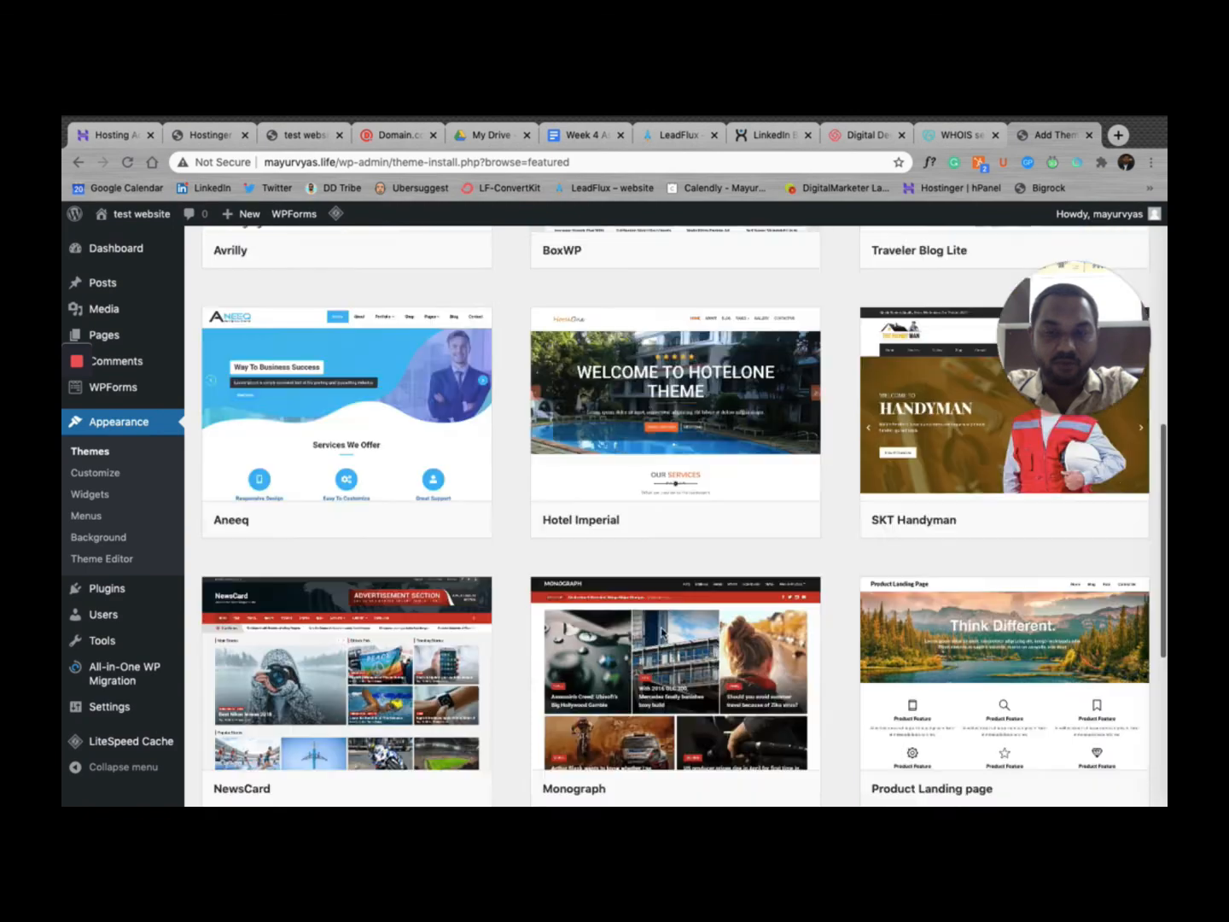
{"action": "scroll", "coordinate": [663, 635], "scroll_direction": "up", "scroll_amount": 7}
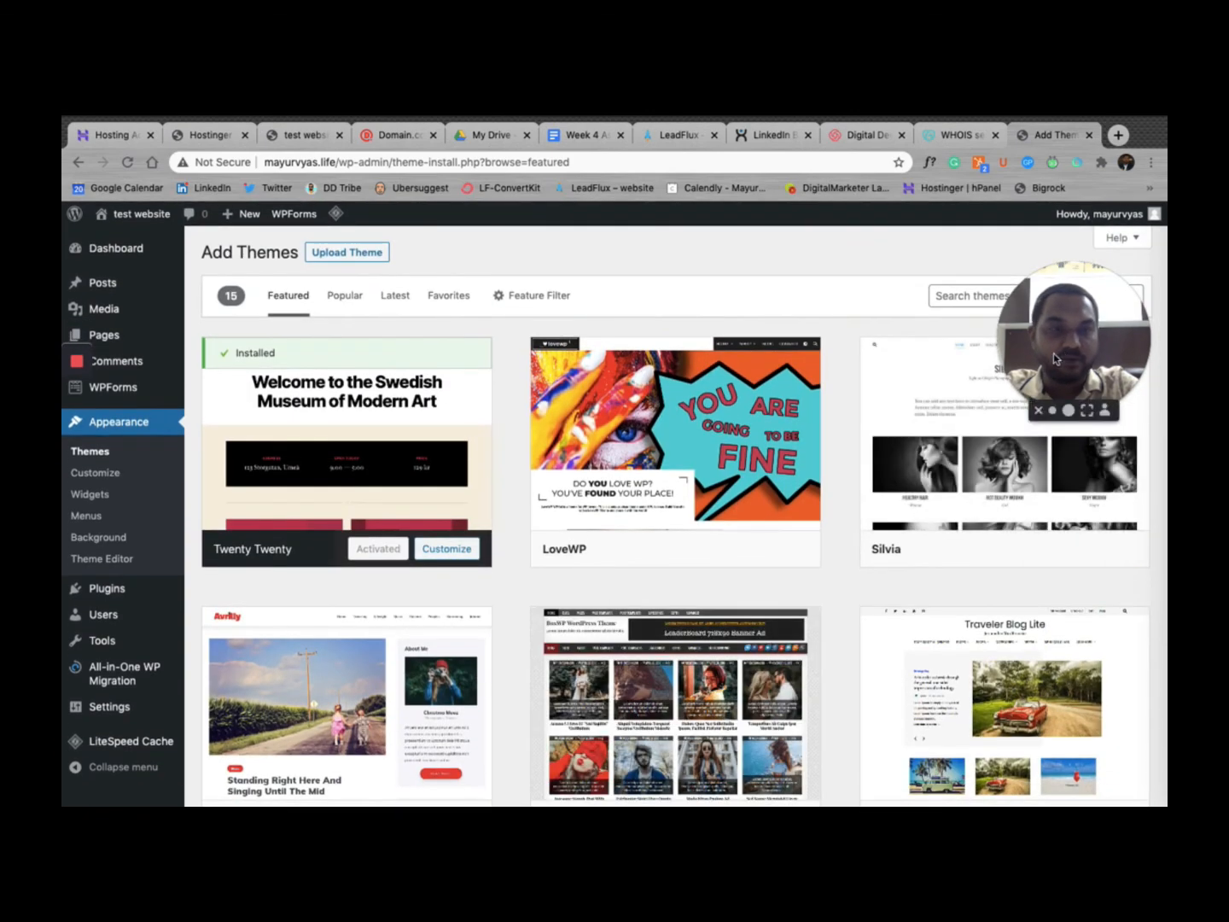
{"action": "left_click_drag", "start_coordinate": [1053, 354], "coordinate": [134, 660]}
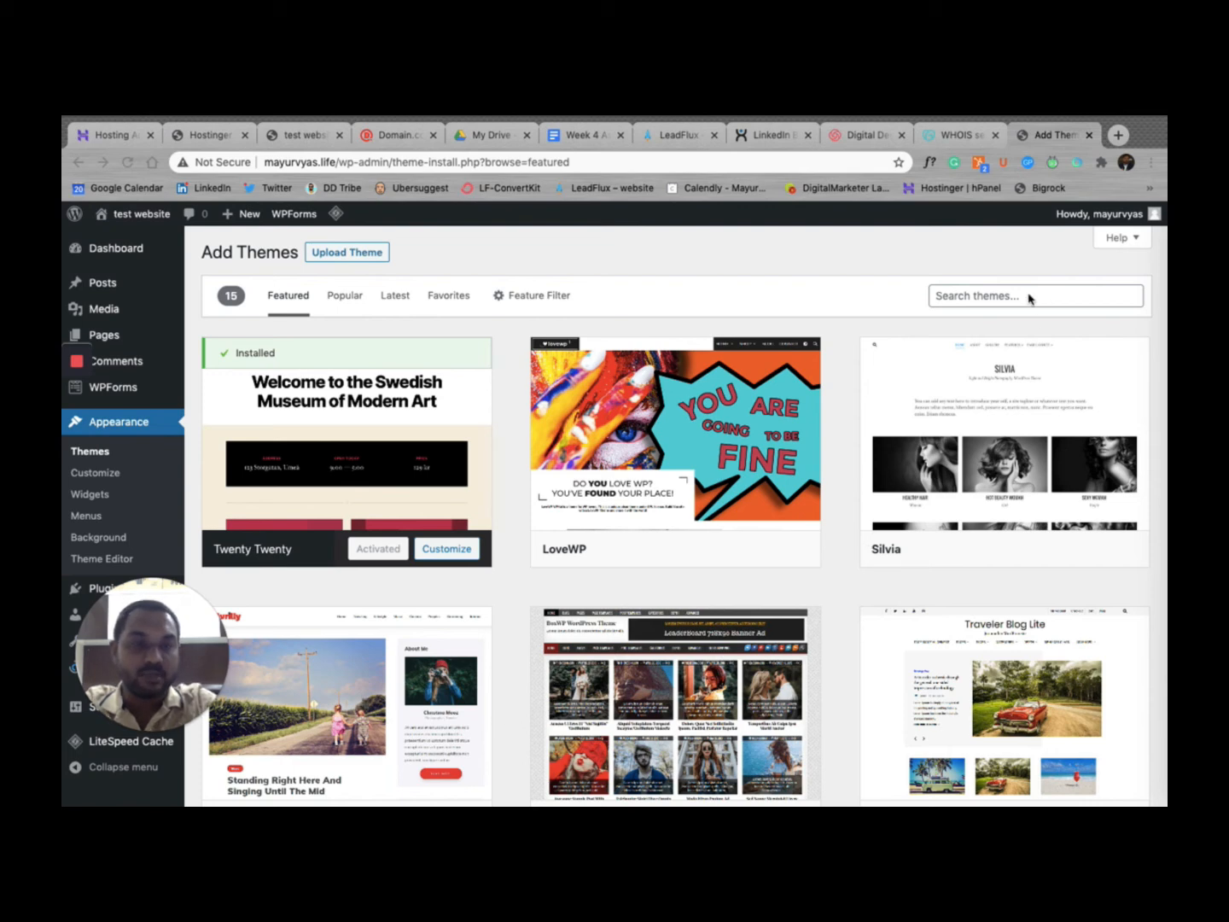
Step: Search themes for 'health' and scroll down to the MH HealthMag card
{"action": "left_click", "coordinate": [995, 304]}
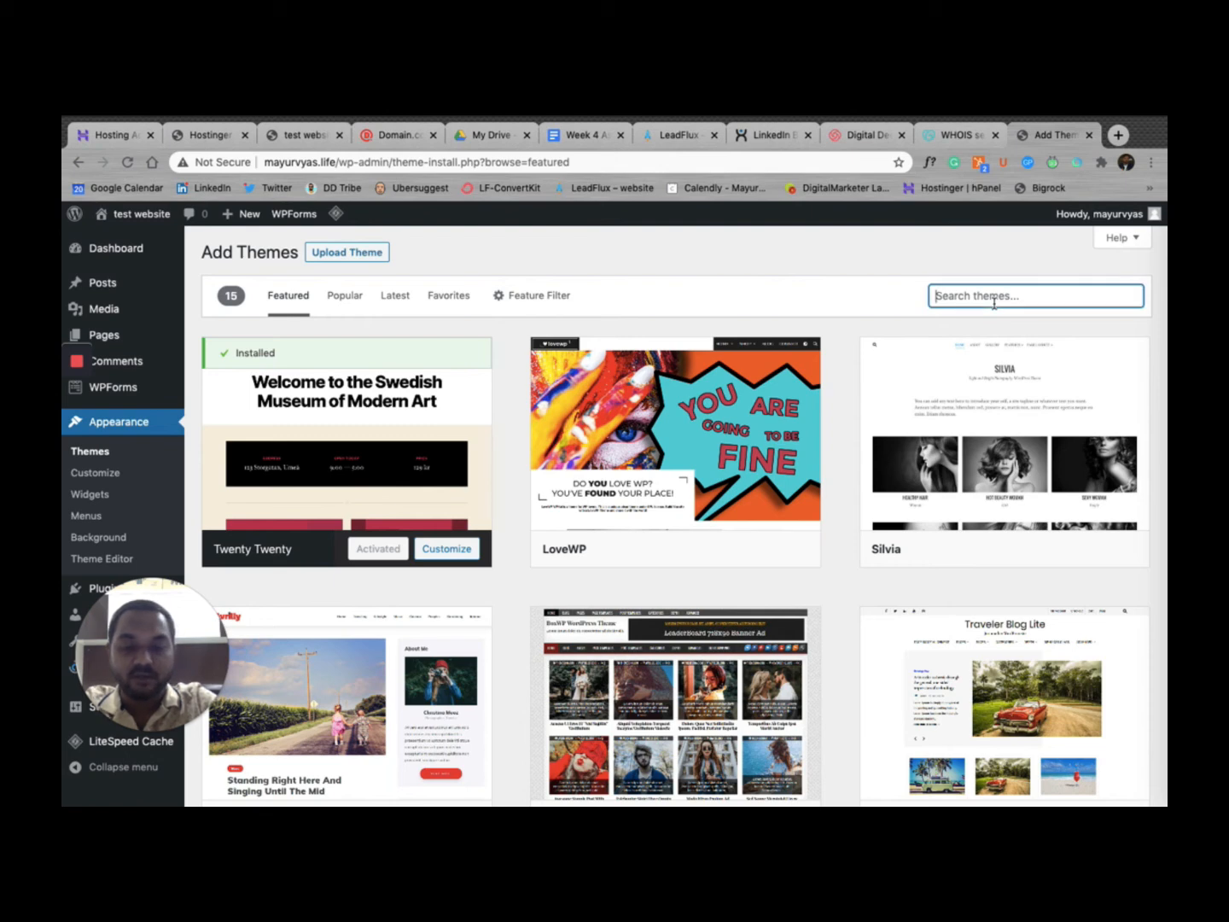
{"action": "type", "text": "health"}
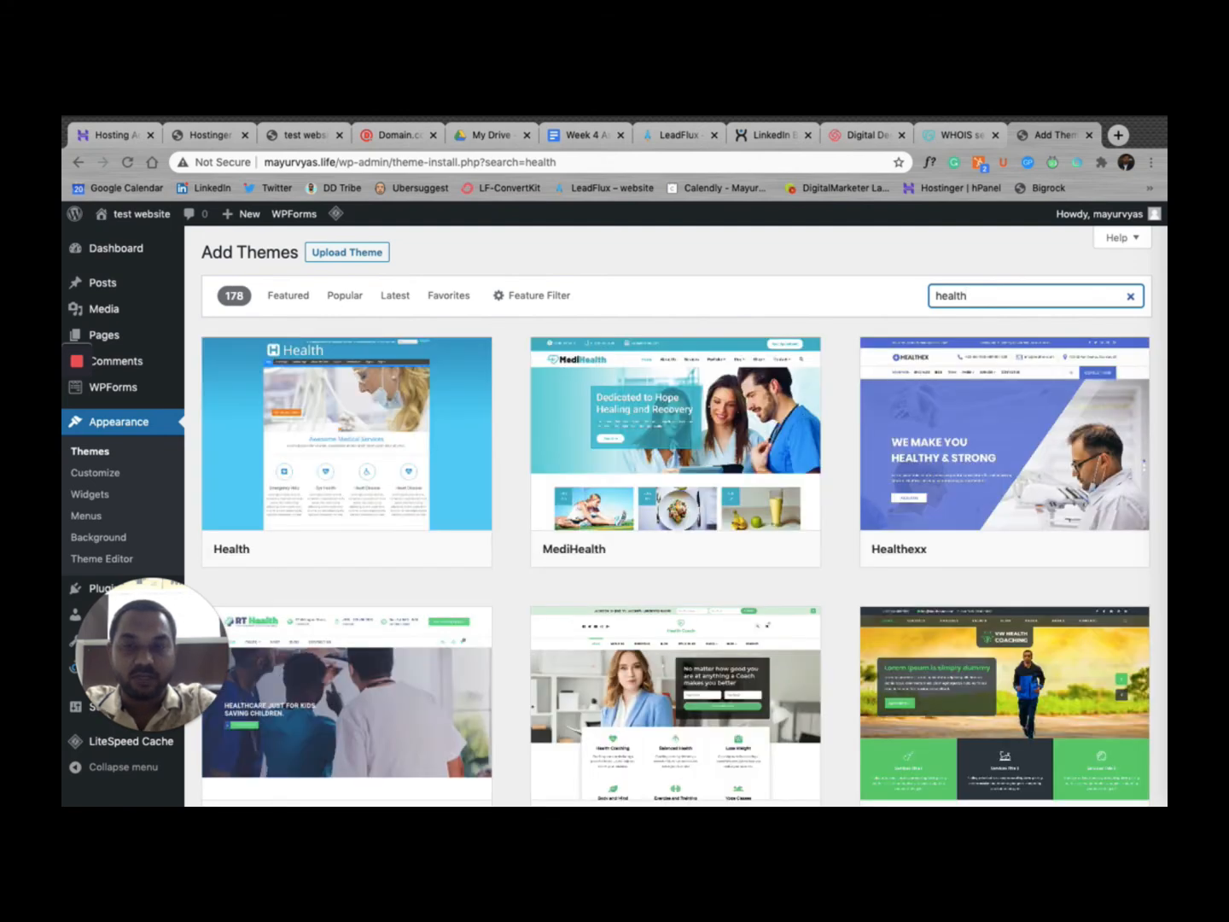
{"action": "scroll", "coordinate": [765, 585], "scroll_direction": "down", "scroll_amount": 2}
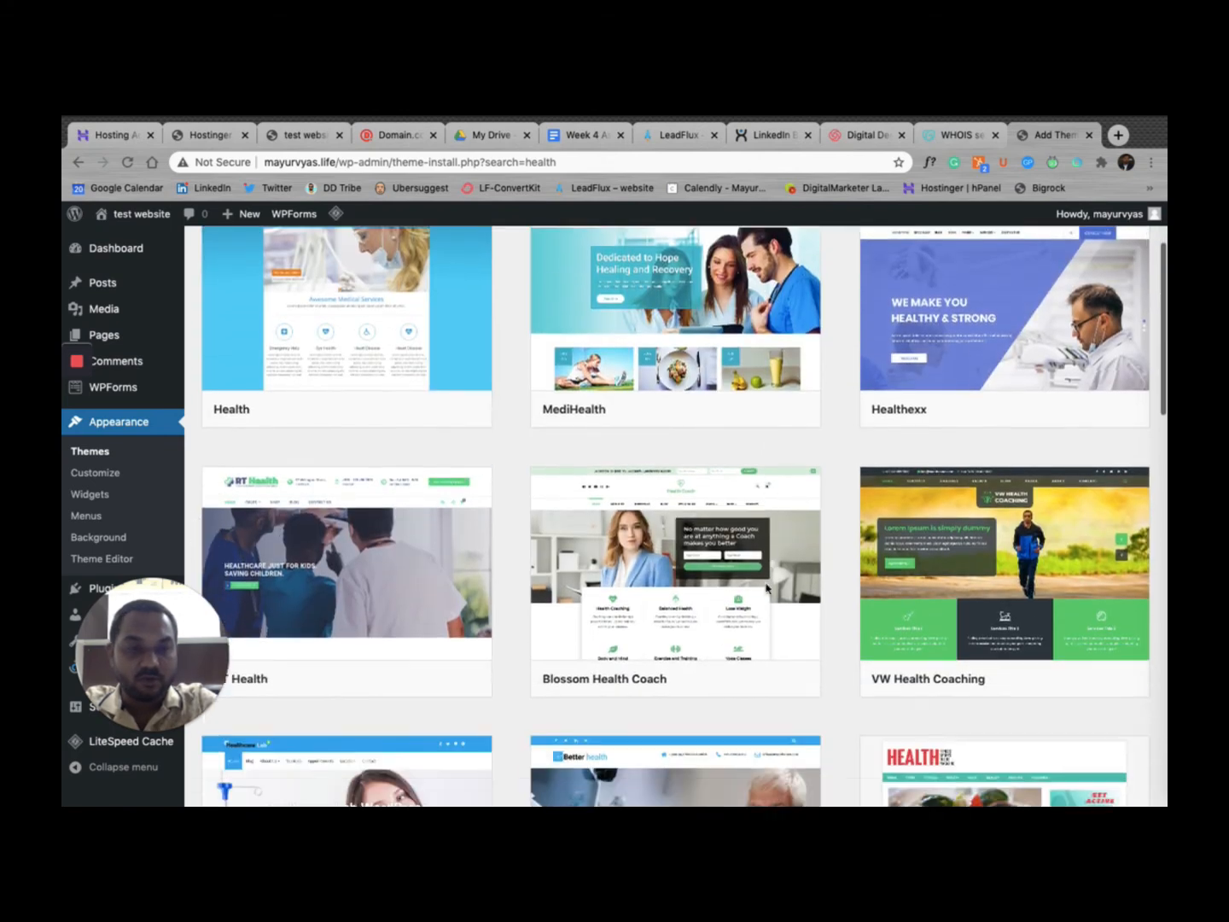
{"action": "scroll", "coordinate": [767, 588], "scroll_direction": "down", "scroll_amount": 2}
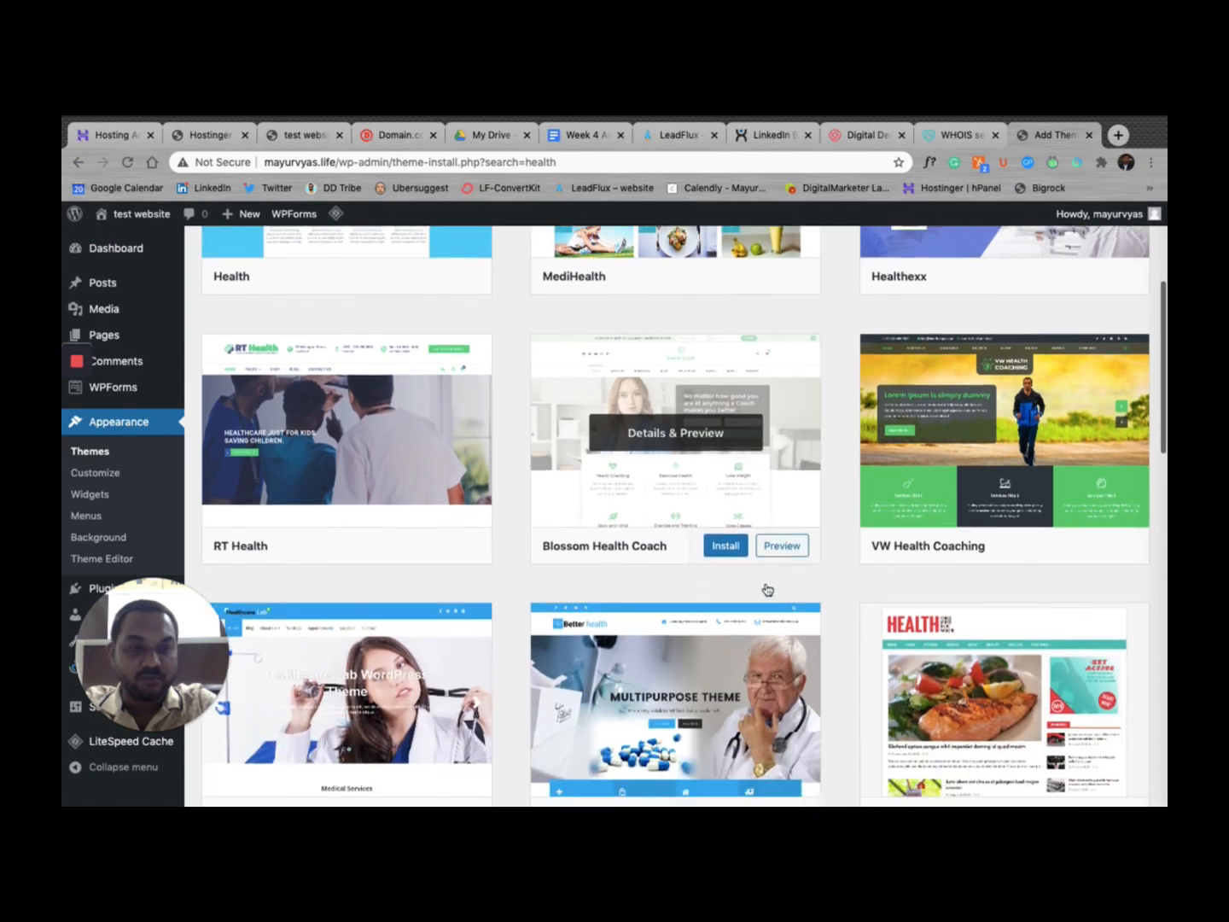
{"action": "scroll", "coordinate": [766, 589], "scroll_direction": "down", "scroll_amount": 1}
{"action": "scroll", "coordinate": [973, 450], "scroll_direction": "down", "scroll_amount": 3}
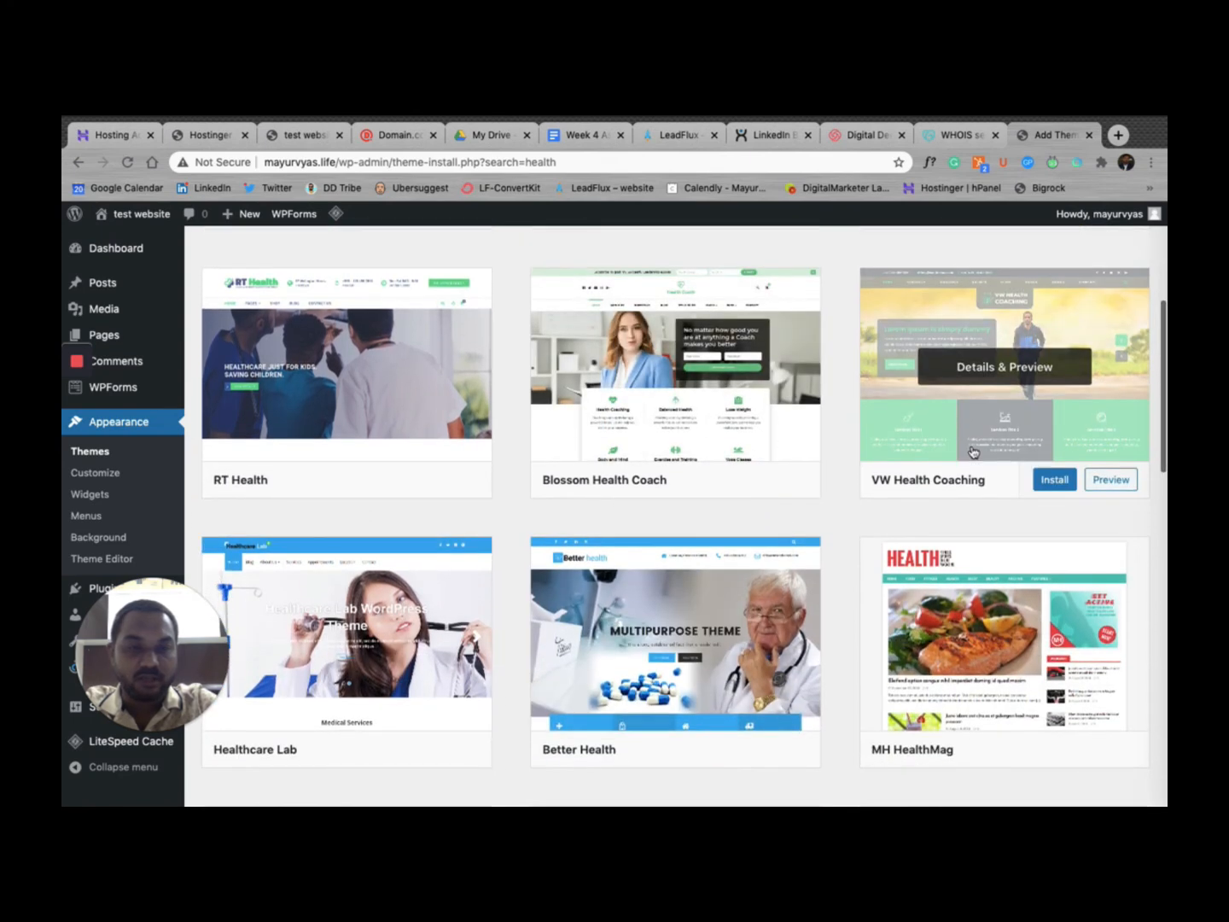
{"action": "scroll", "coordinate": [954, 555], "scroll_direction": "down", "scroll_amount": 2}
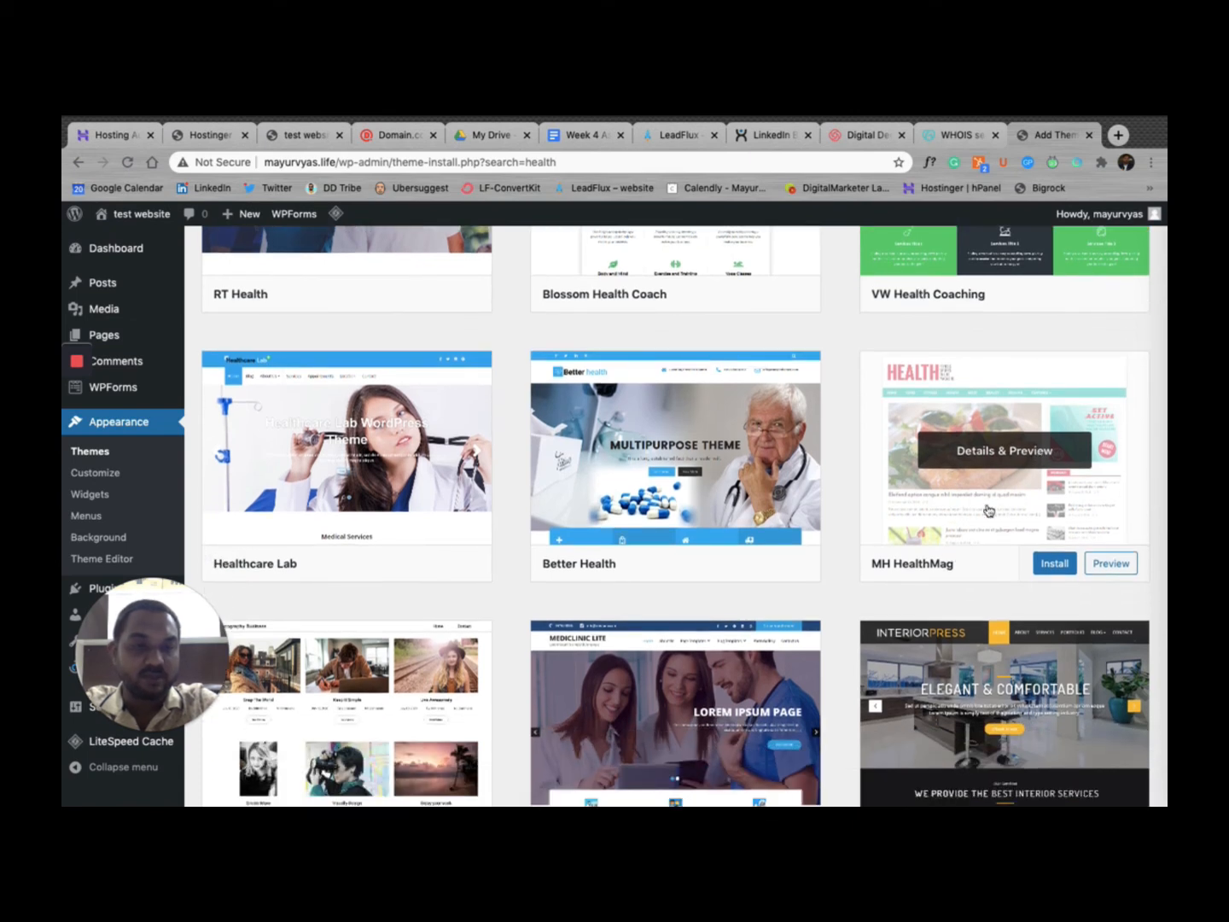
{"action": "scroll", "coordinate": [987, 507], "scroll_direction": "down", "scroll_amount": 2}
{"action": "mouse_move", "coordinate": [987, 453]}
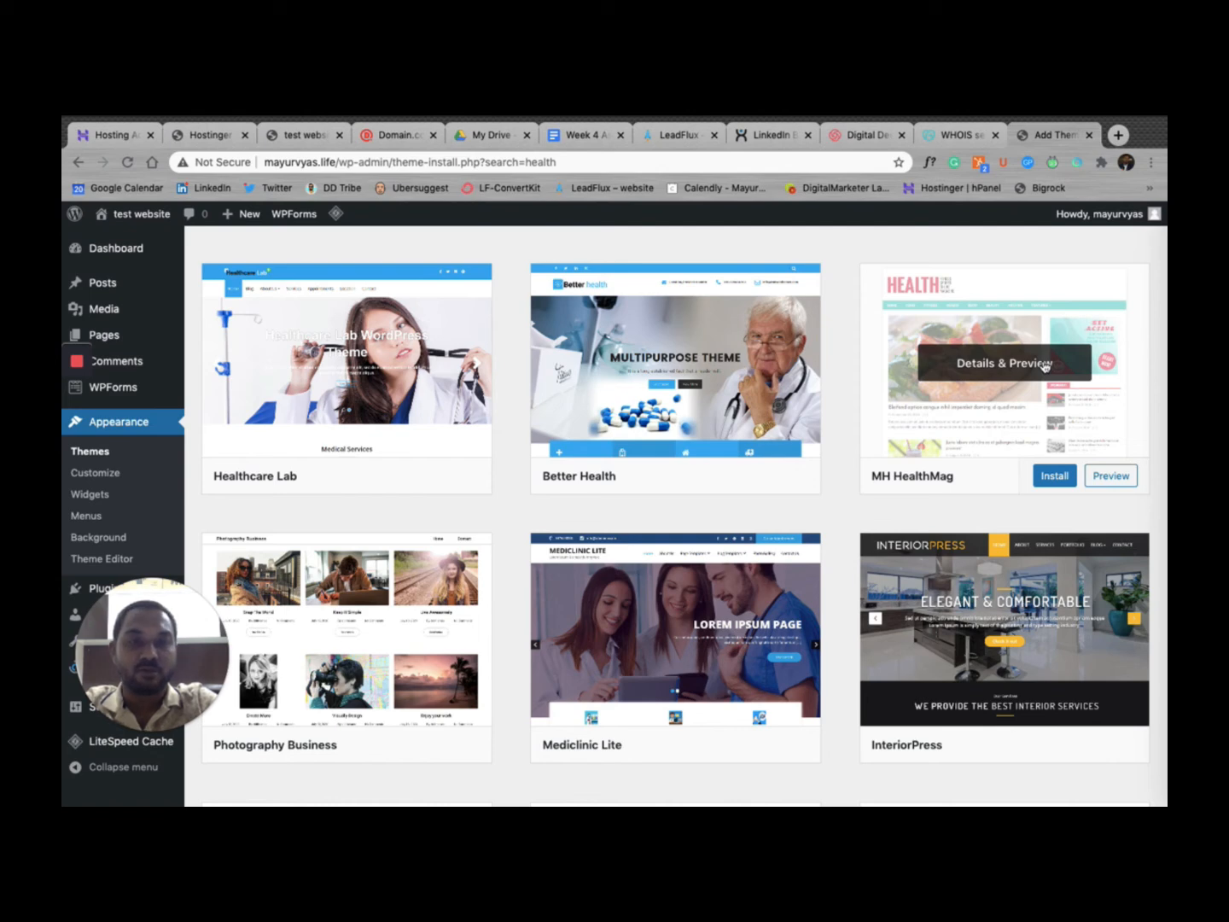
Step: Install the MH HealthMag theme and activate it
{"action": "left_click", "coordinate": [1049, 485]}
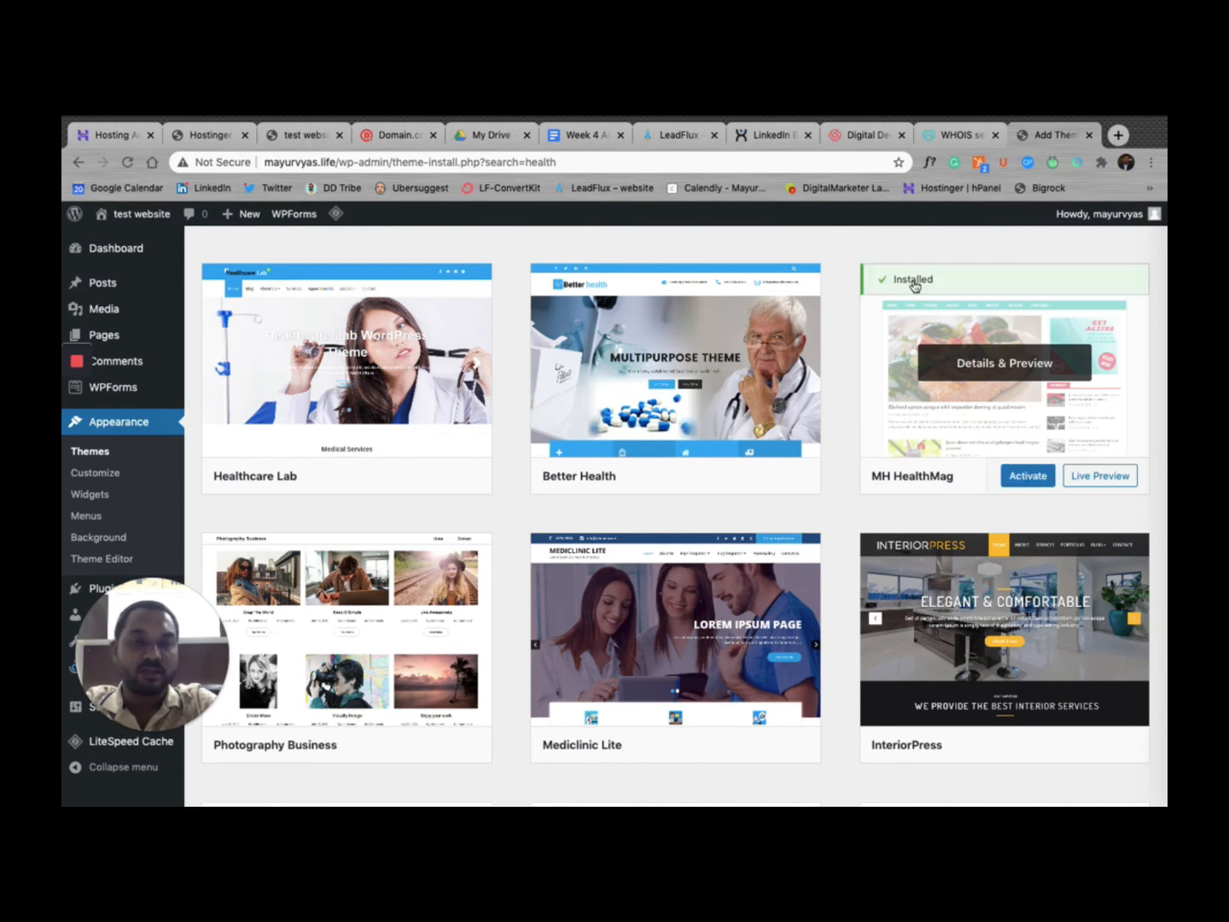
{"action": "left_click", "coordinate": [1027, 481]}
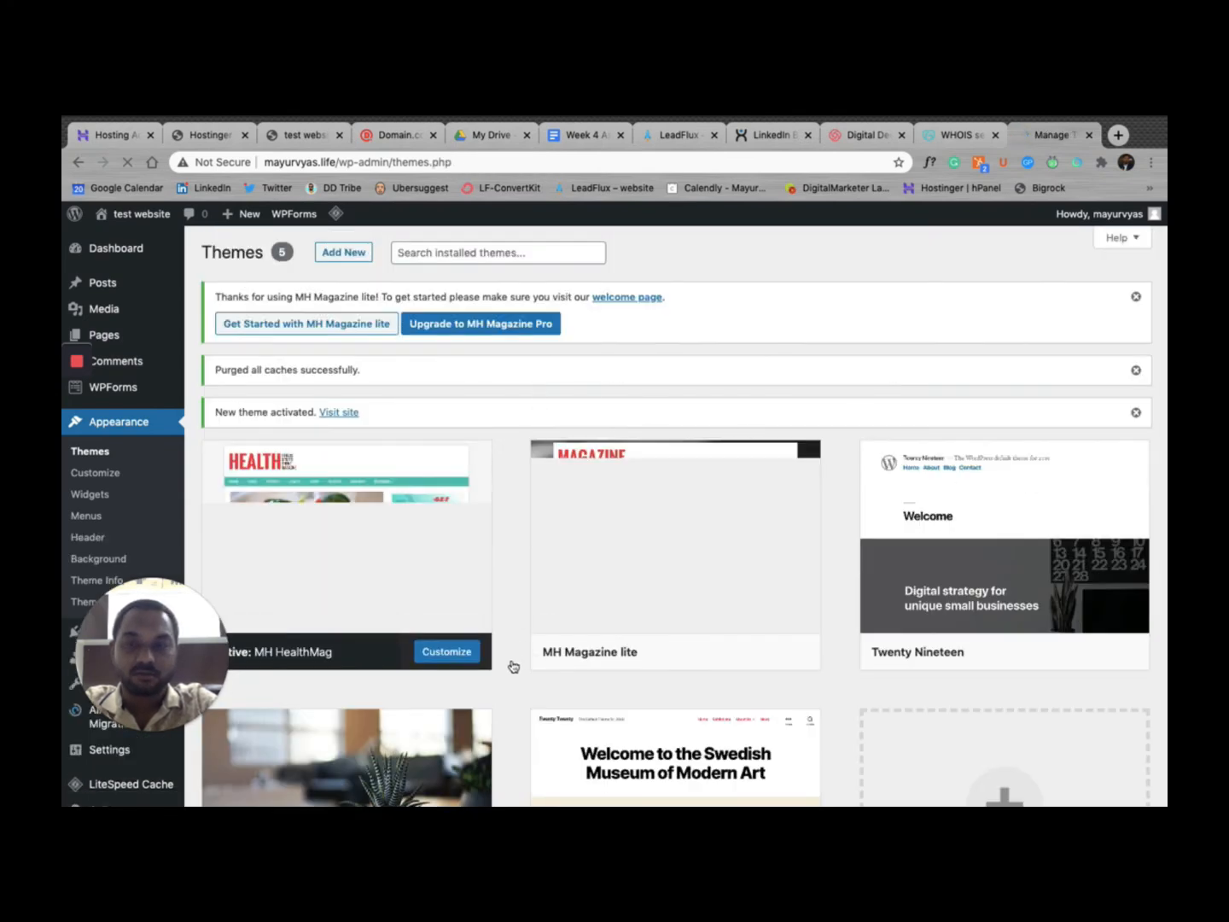
{"action": "scroll", "coordinate": [403, 580], "scroll_direction": "down", "scroll_amount": 2}
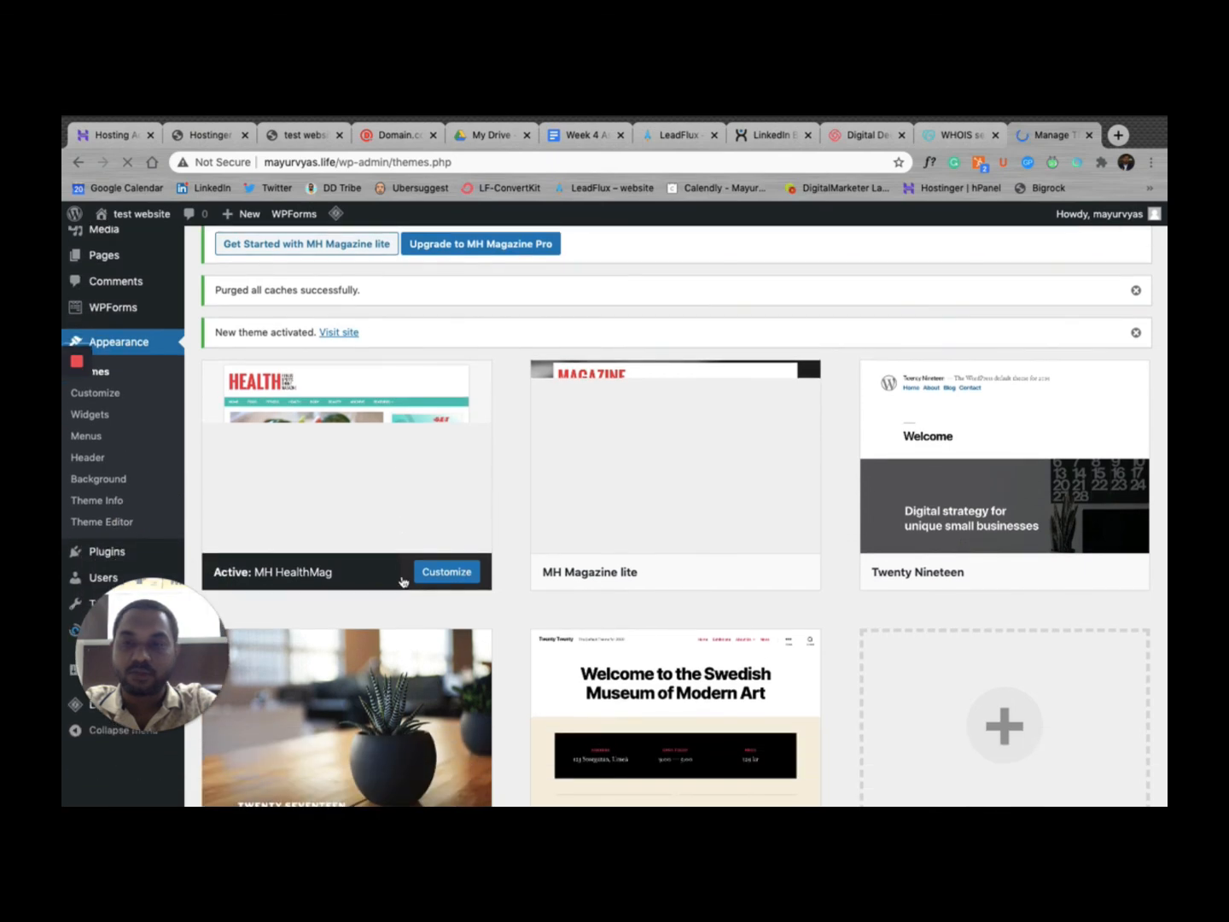
{"action": "scroll", "coordinate": [403, 581], "scroll_direction": "up", "scroll_amount": 3}
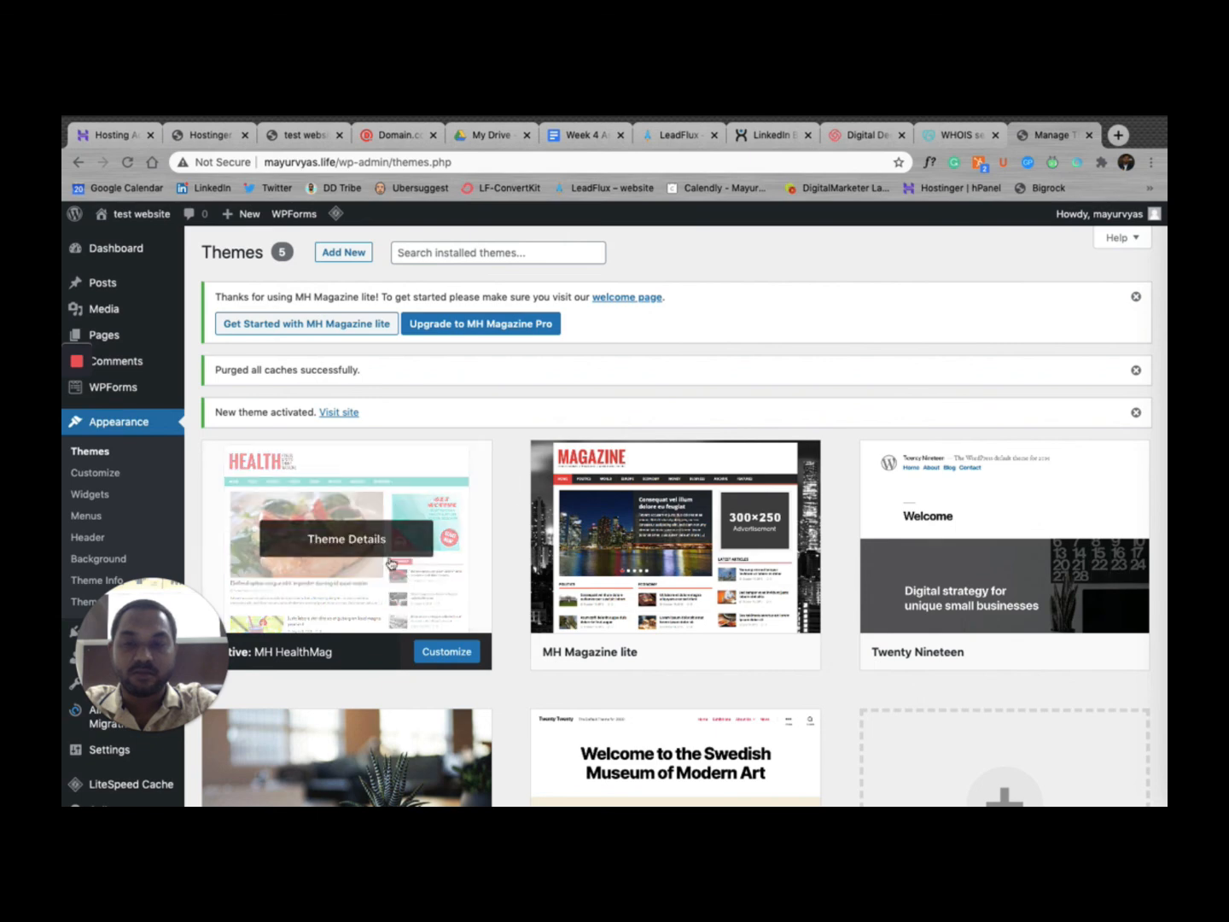
Step: Load mayurvyas.life in a new tab and reload it to see the MH HealthMag design
{"action": "left_click", "coordinate": [1118, 135]}
{"action": "type", "text": "mayu"}
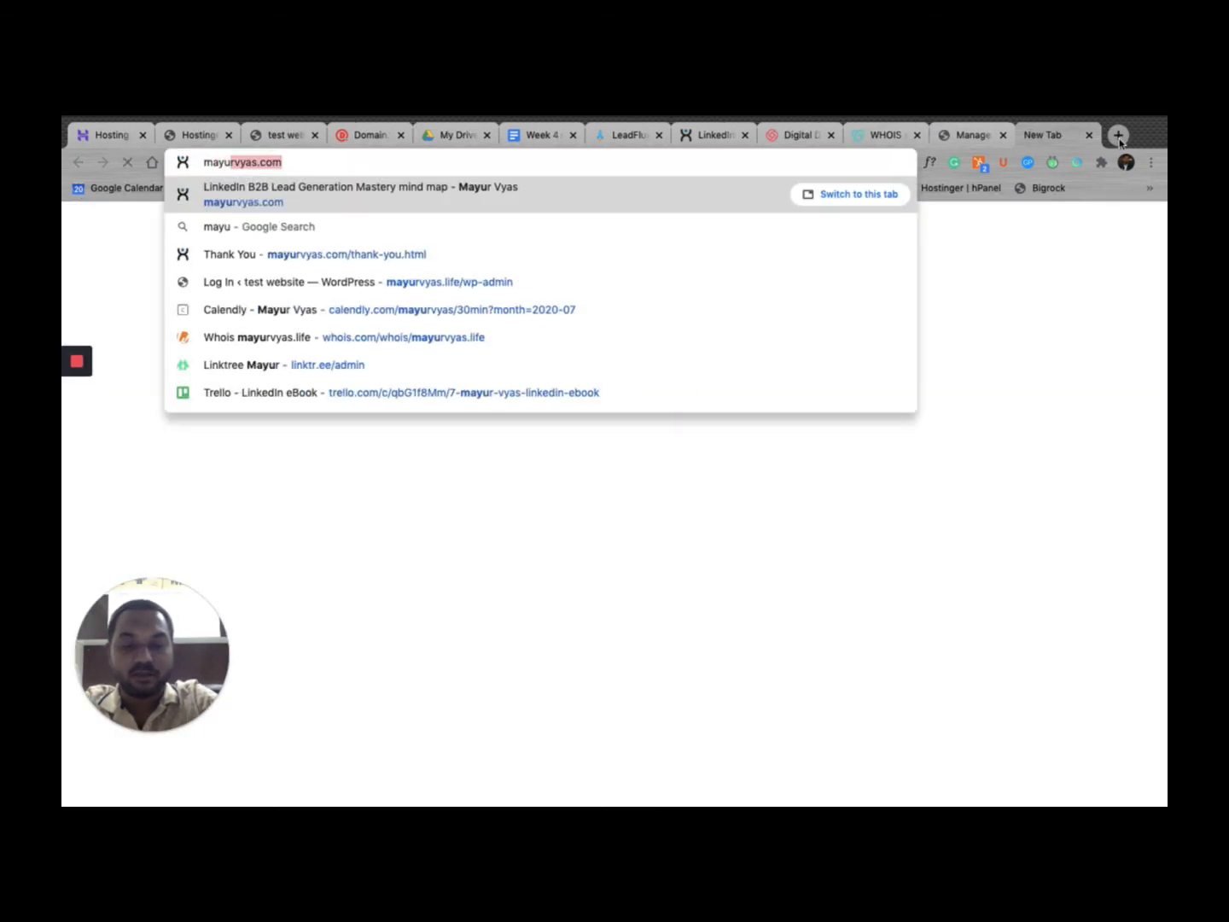
{"action": "type", "text": "rvyas."}
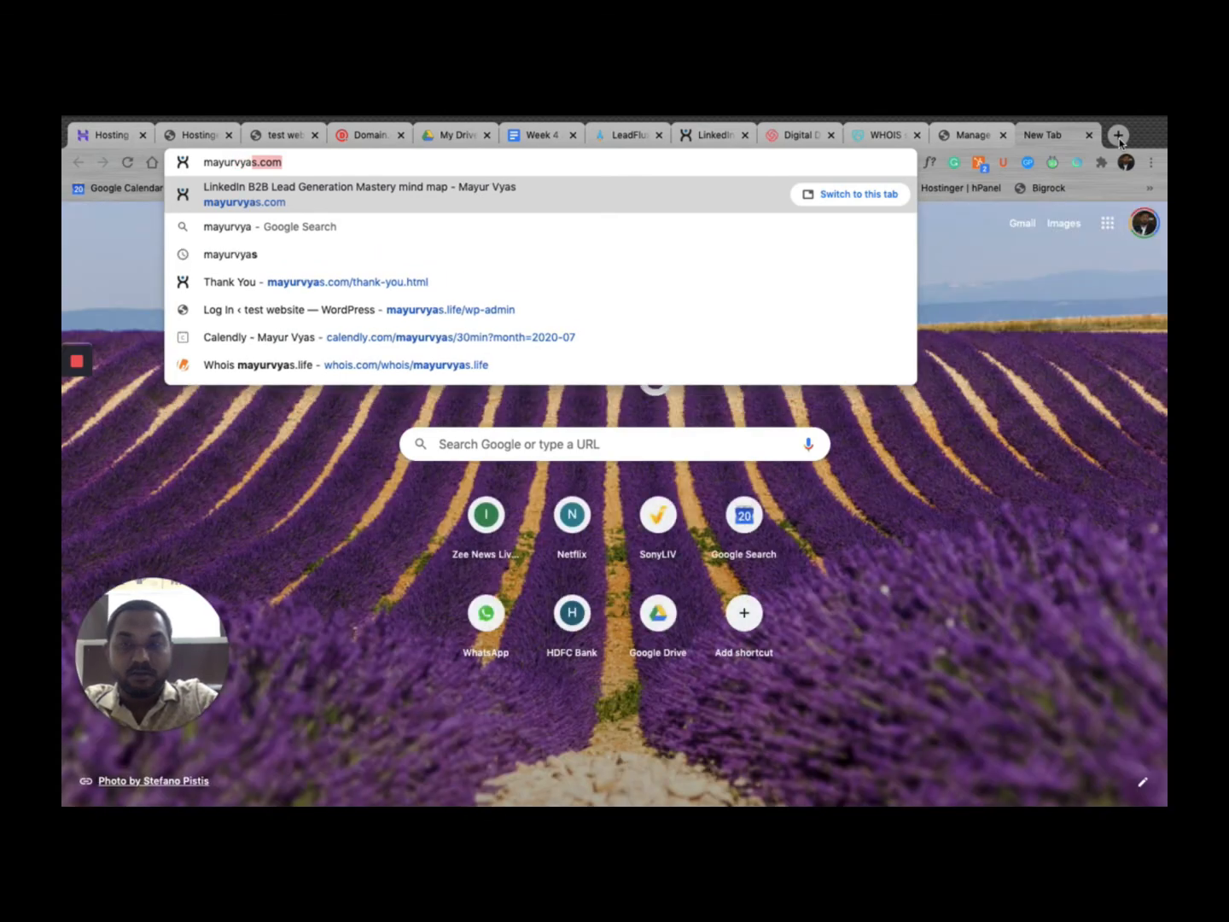
{"action": "type", "text": "life"}
{"action": "key", "text": "Return"}
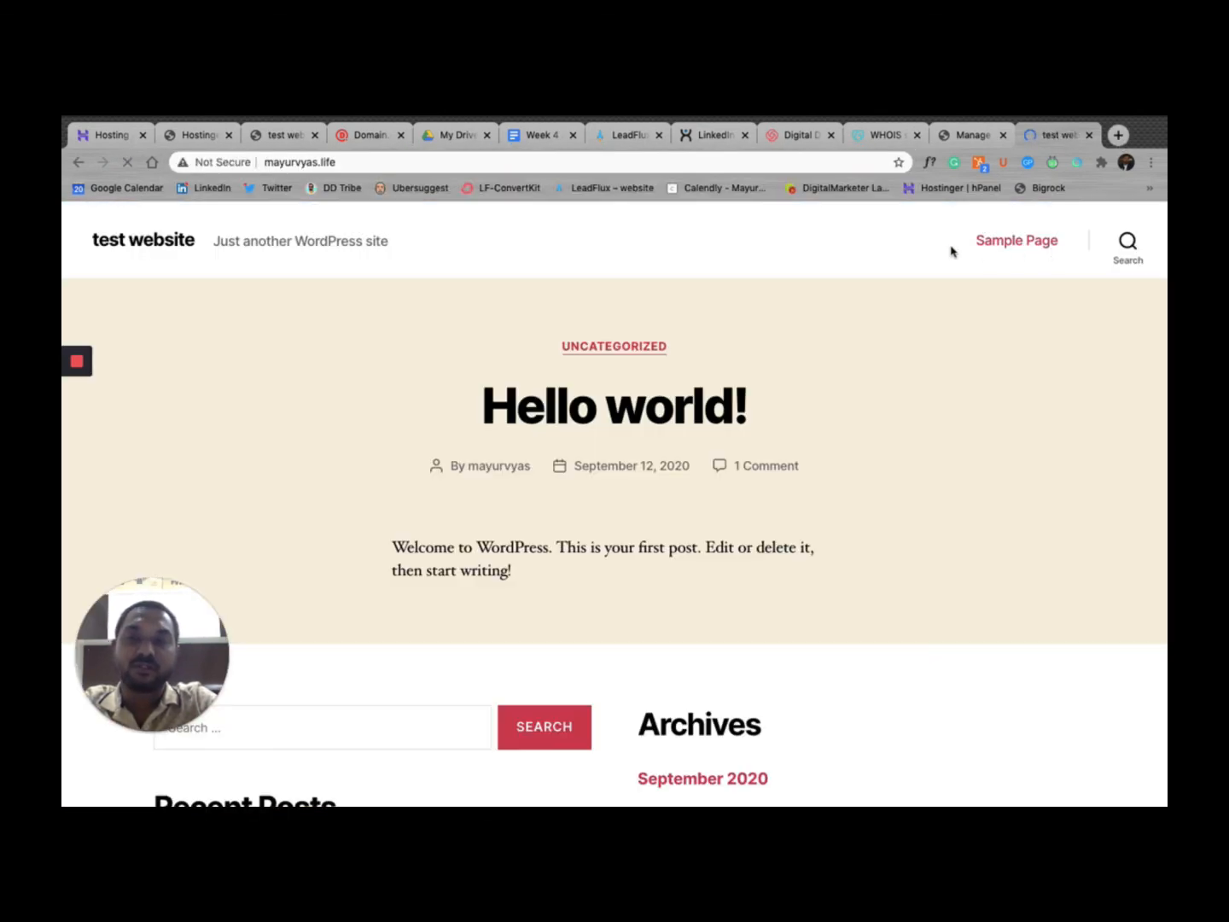
{"action": "left_click", "coordinate": [128, 164]}
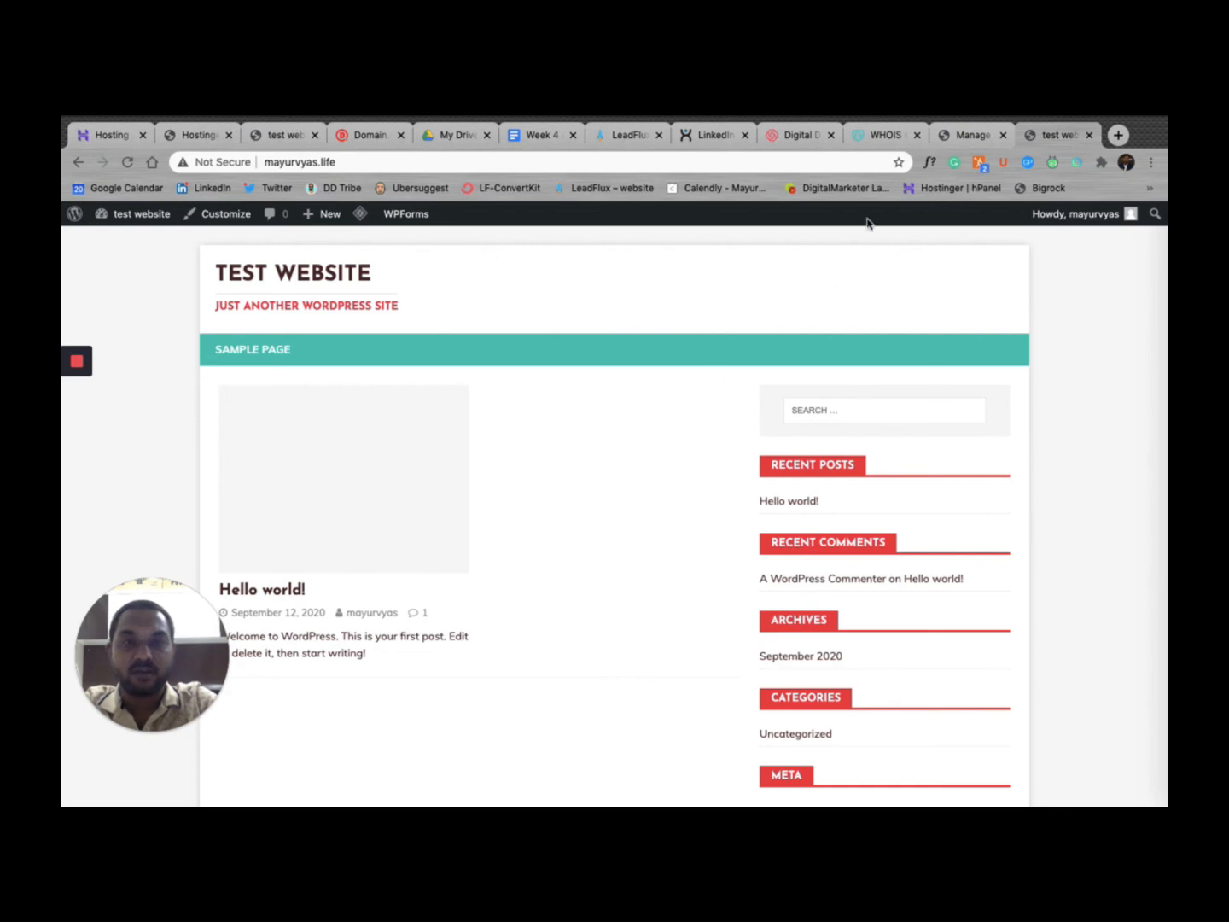
{"action": "left_click", "coordinate": [197, 141]}
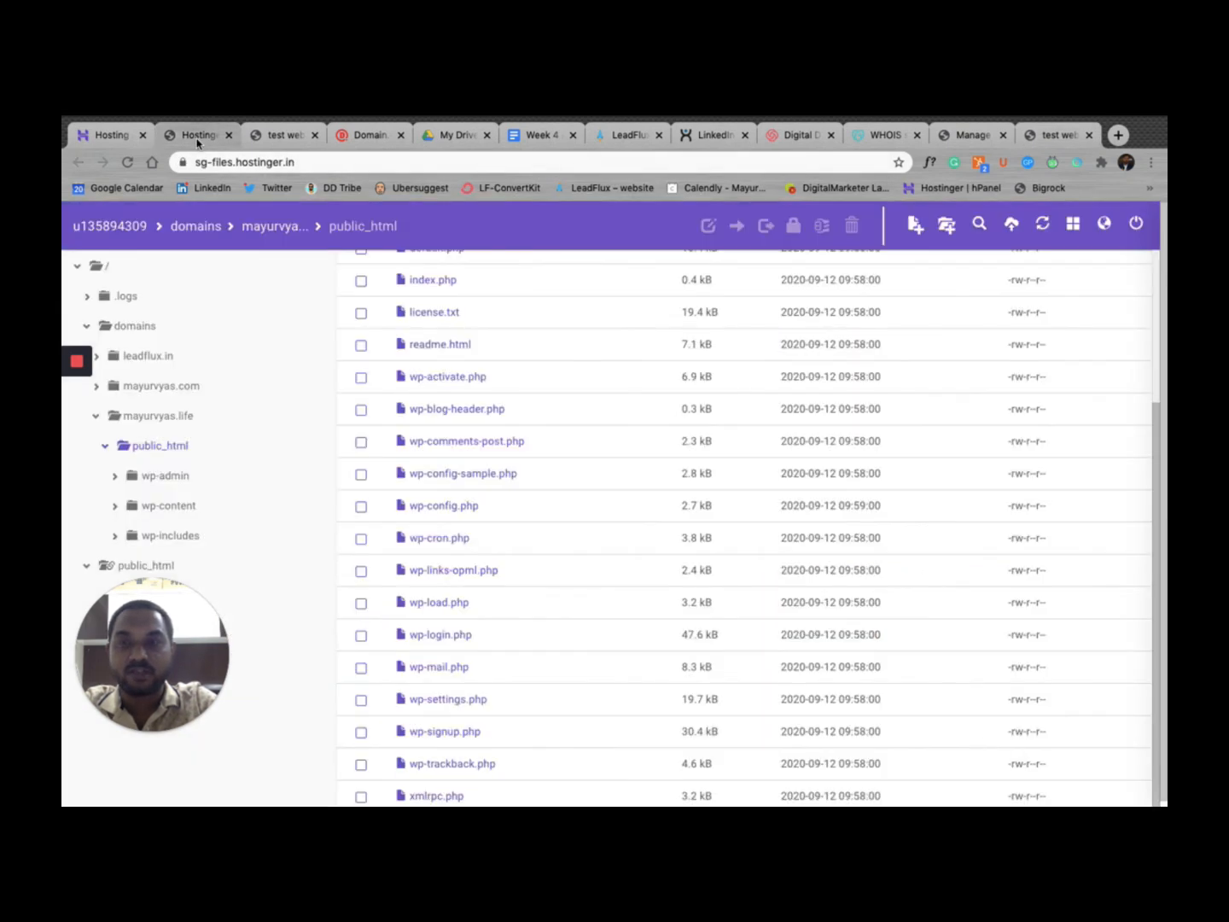
Step: Review the active MH HealthMag theme on the themes page, then check the live mayurvyas.life front page
{"action": "left_click", "coordinate": [972, 145]}
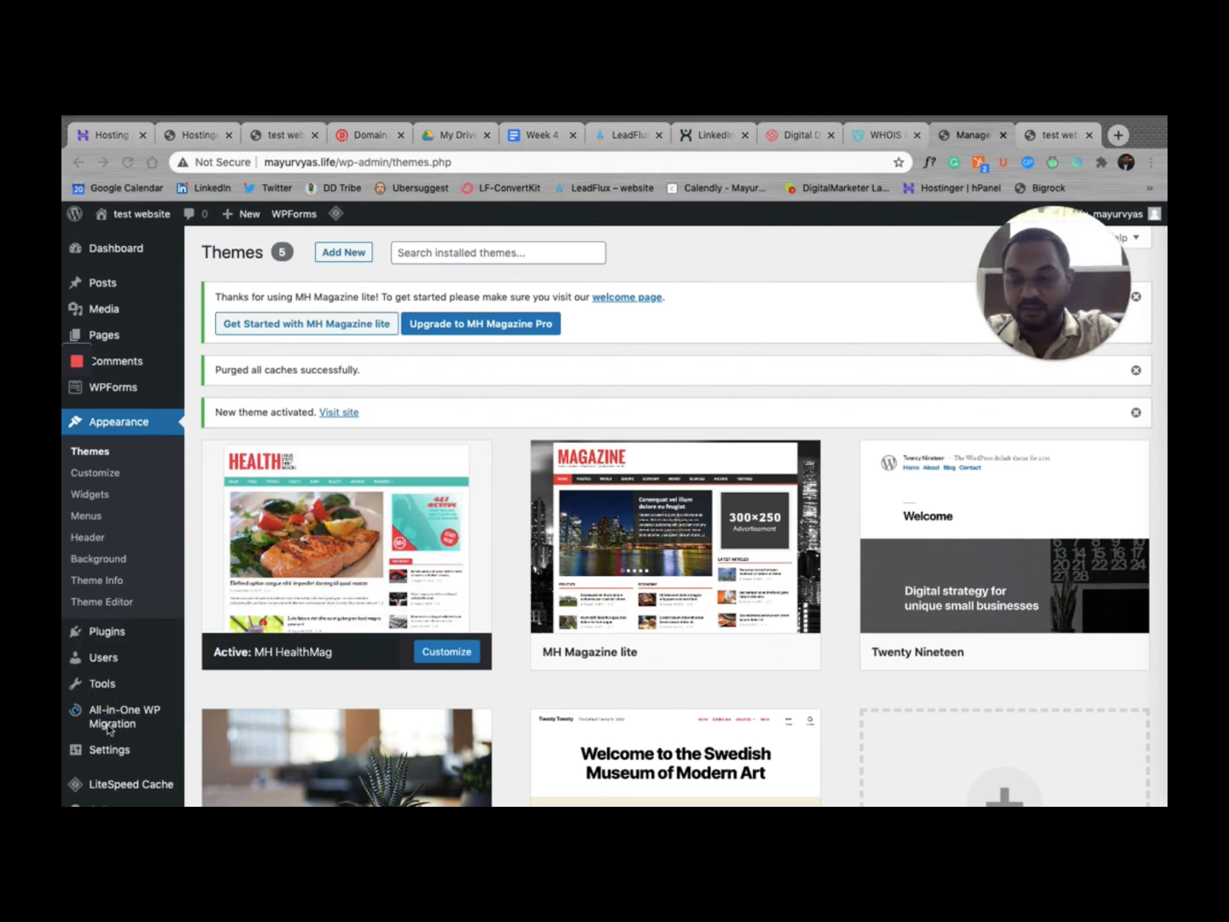
{"action": "scroll", "coordinate": [110, 729], "scroll_direction": "down", "scroll_amount": 3}
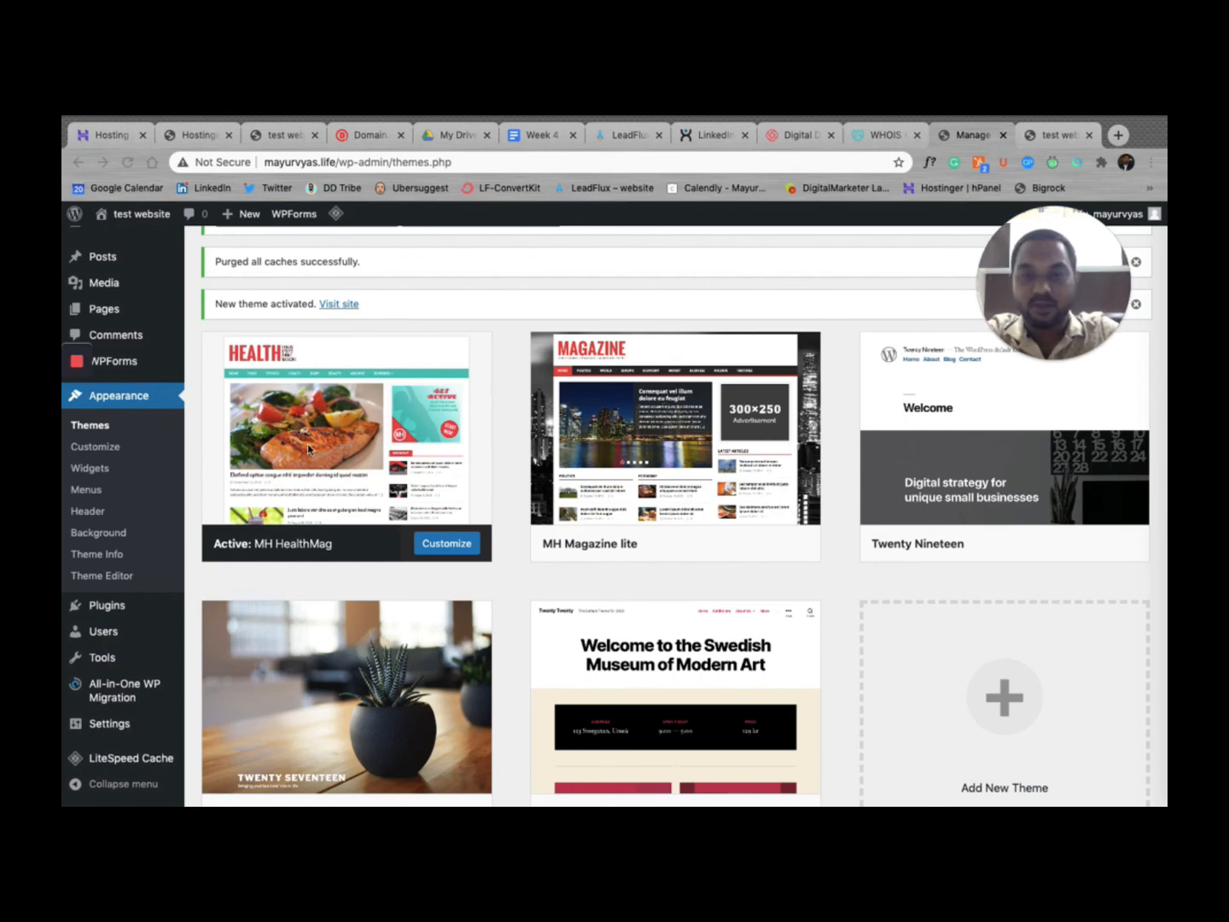
{"action": "left_click", "coordinate": [1030, 144]}
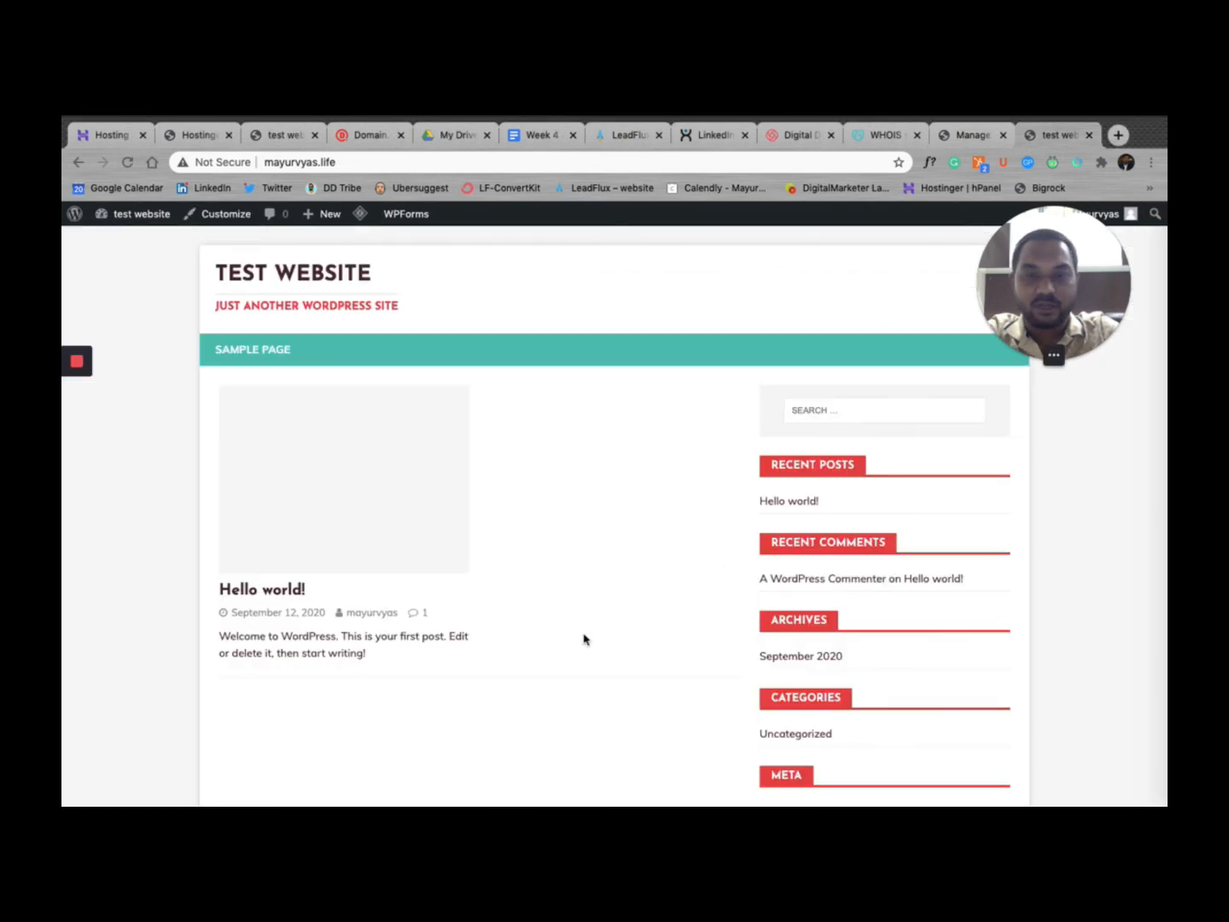
{"action": "scroll", "coordinate": [581, 639], "scroll_direction": "down", "scroll_amount": 3}
{"action": "scroll", "coordinate": [581, 639], "scroll_direction": "up", "scroll_amount": 3}
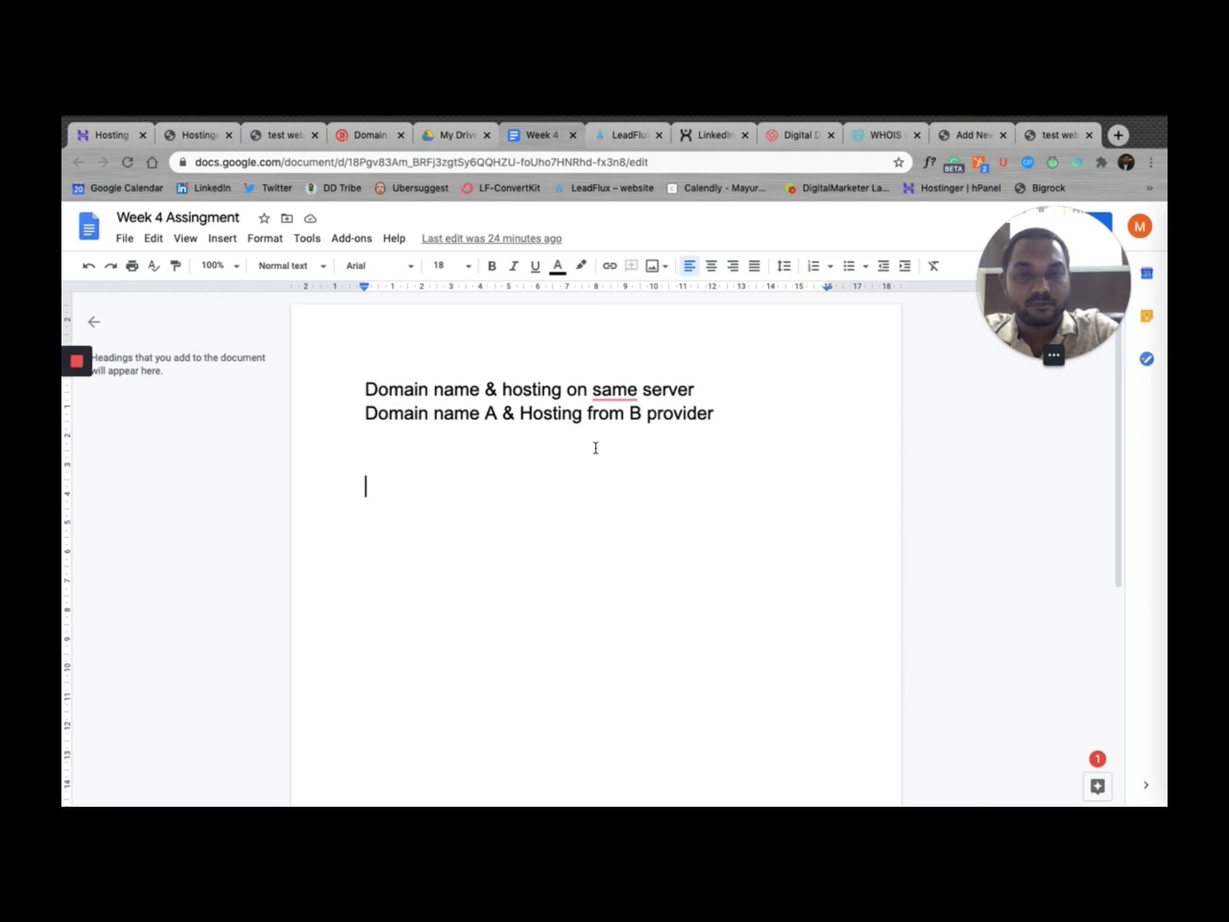
Step: Accept the grammar fix adding "the" before "same", then add lines "Changed the DNS on Domain.com" and "Mayurvyas.life"
{"action": "left_click", "coordinate": [613, 389]}
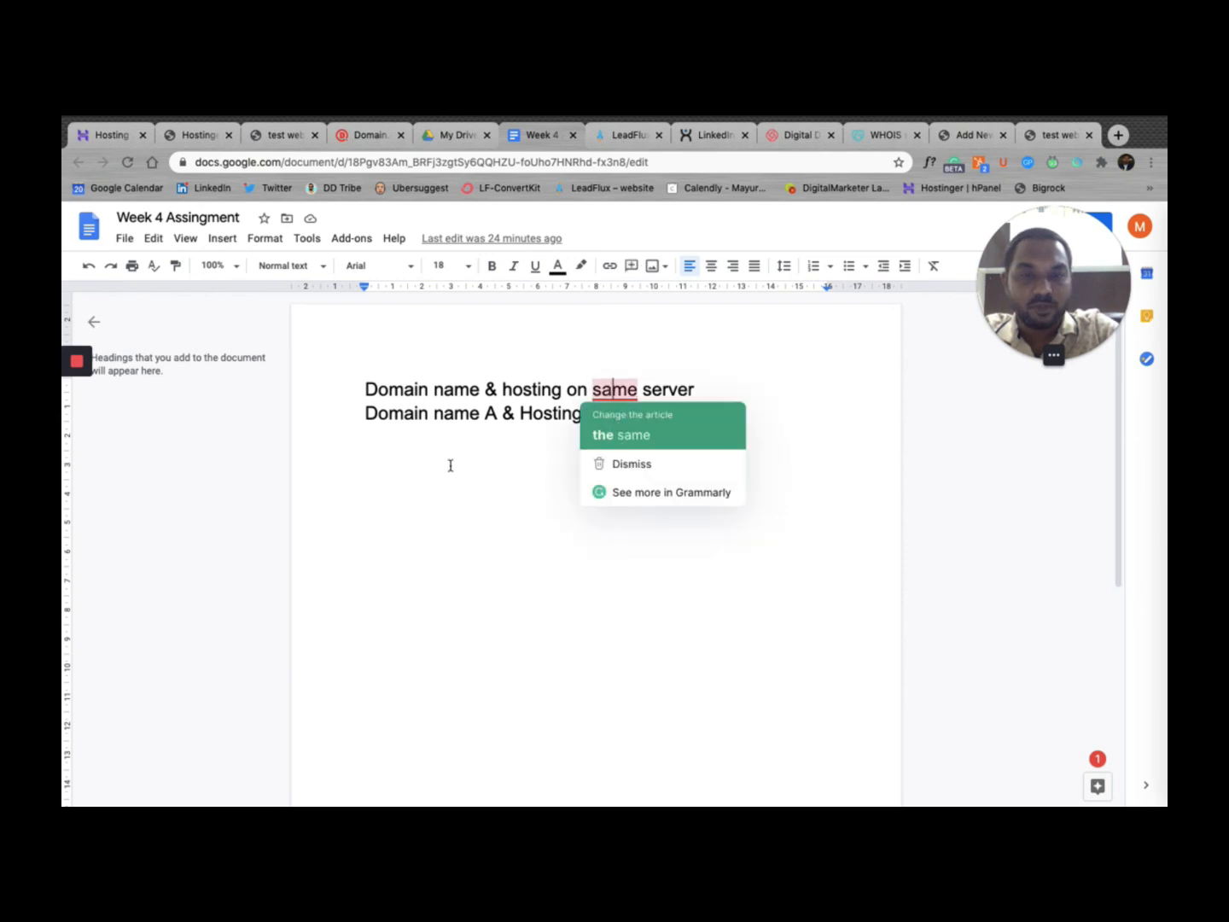
{"action": "left_click", "coordinate": [387, 461]}
{"action": "key", "text": "Return"}
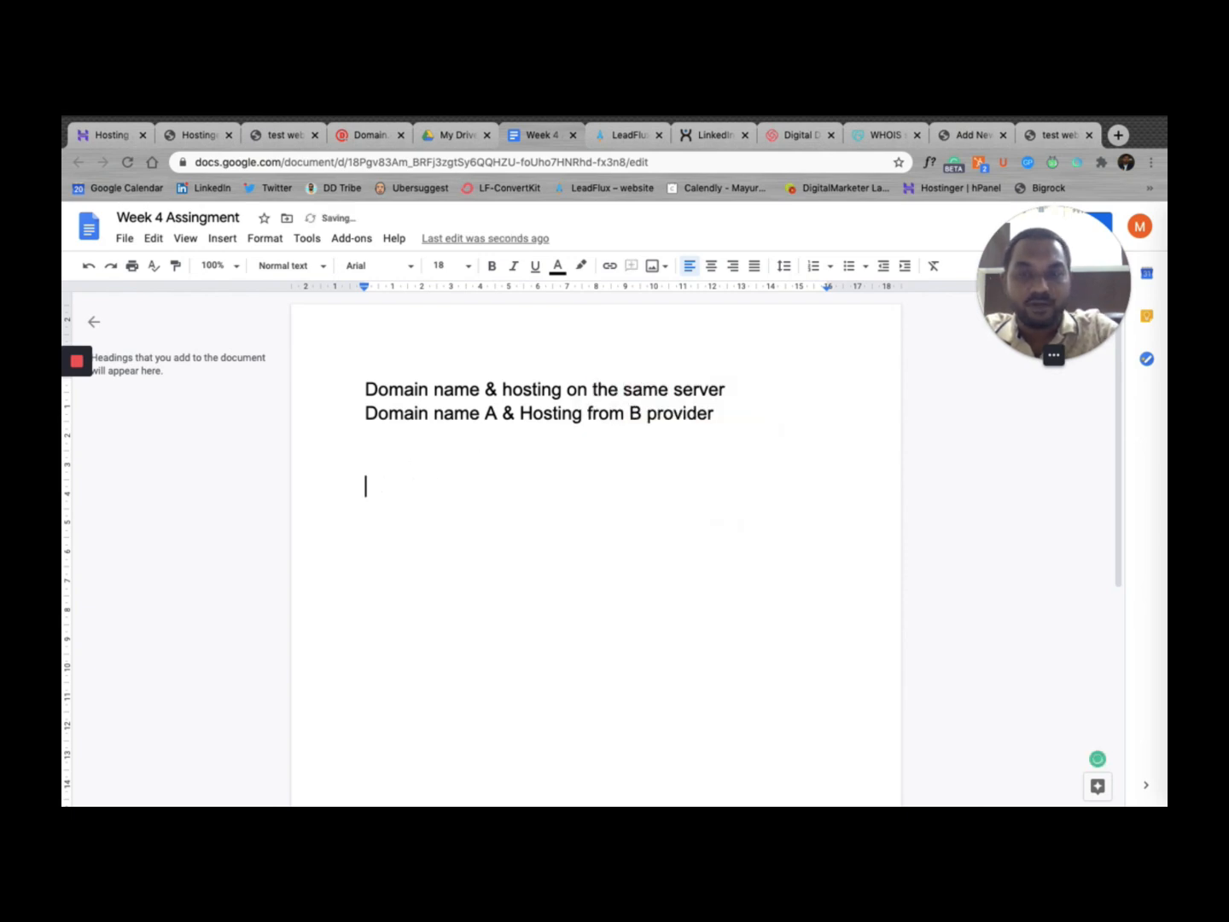
{"action": "type", "text": "Changed th"}
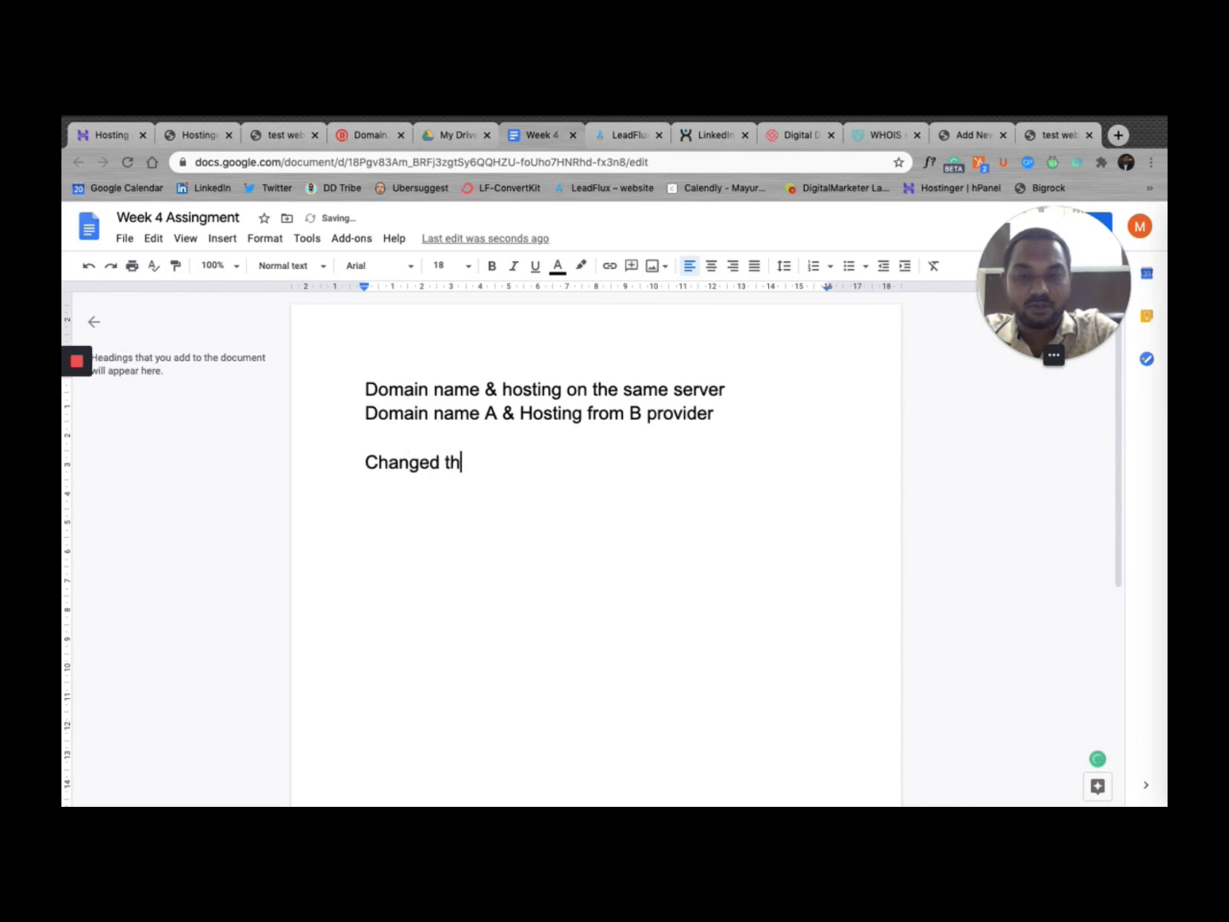
{"action": "type", "text": "e DNS o"}
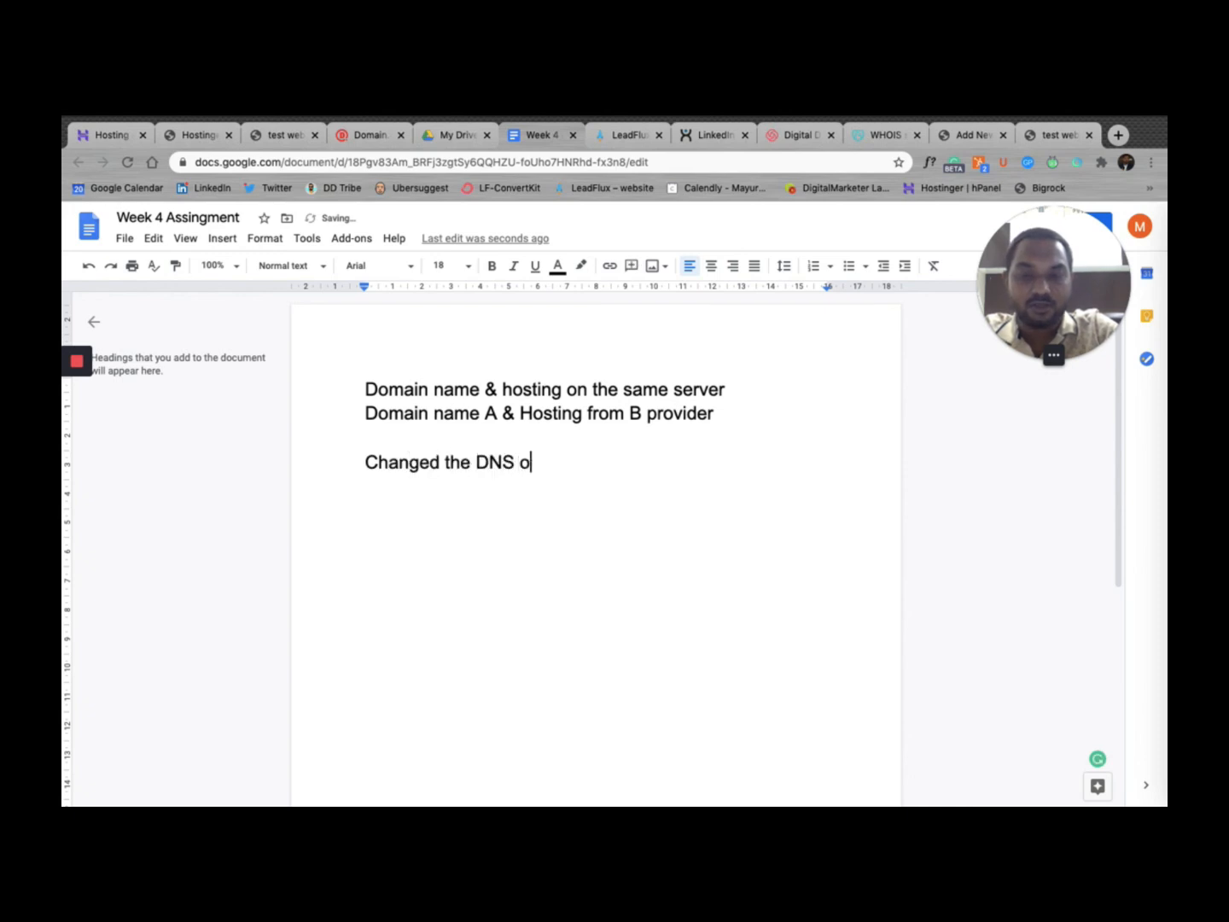
{"action": "type", "text": "n Domain"}
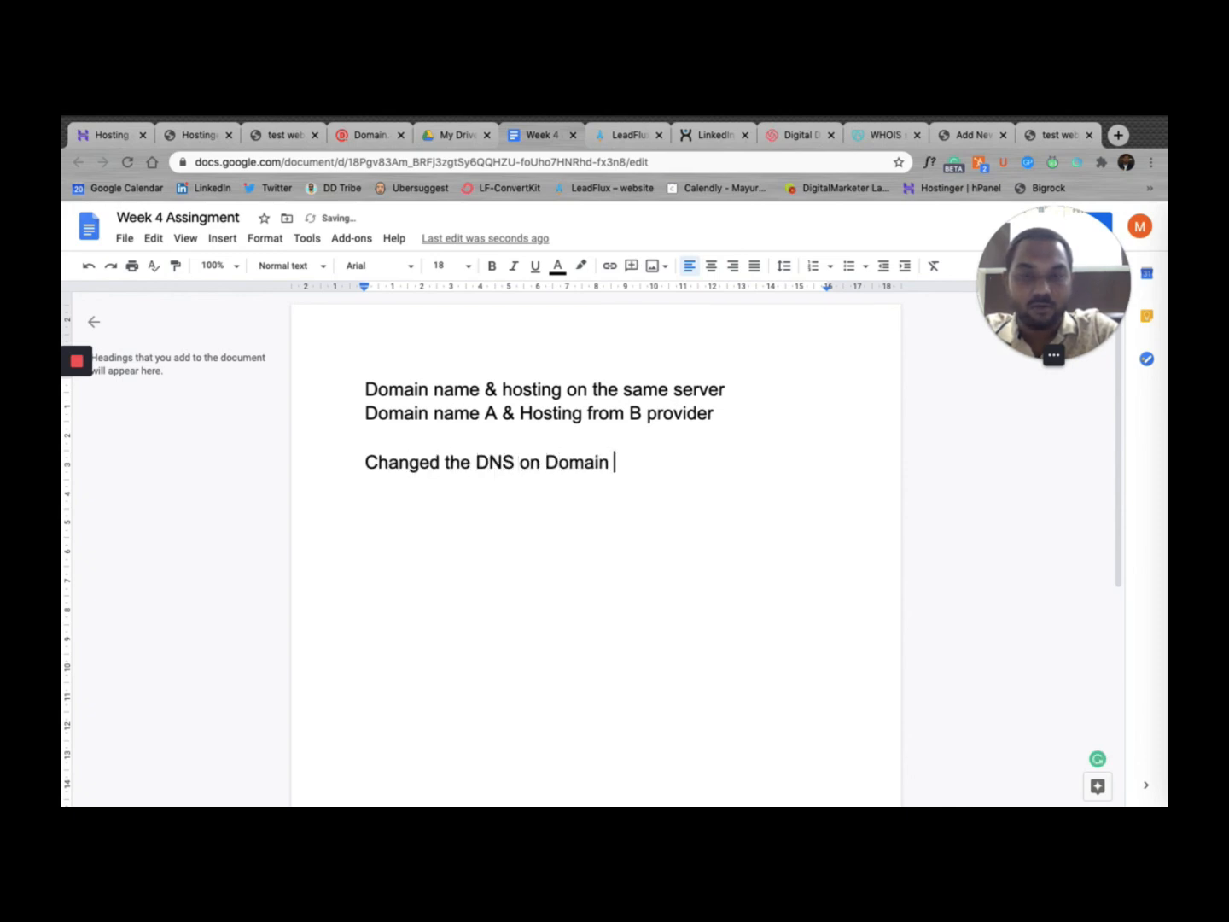
{"action": "type", "text": ".com"}
{"action": "key", "text": "Return"}
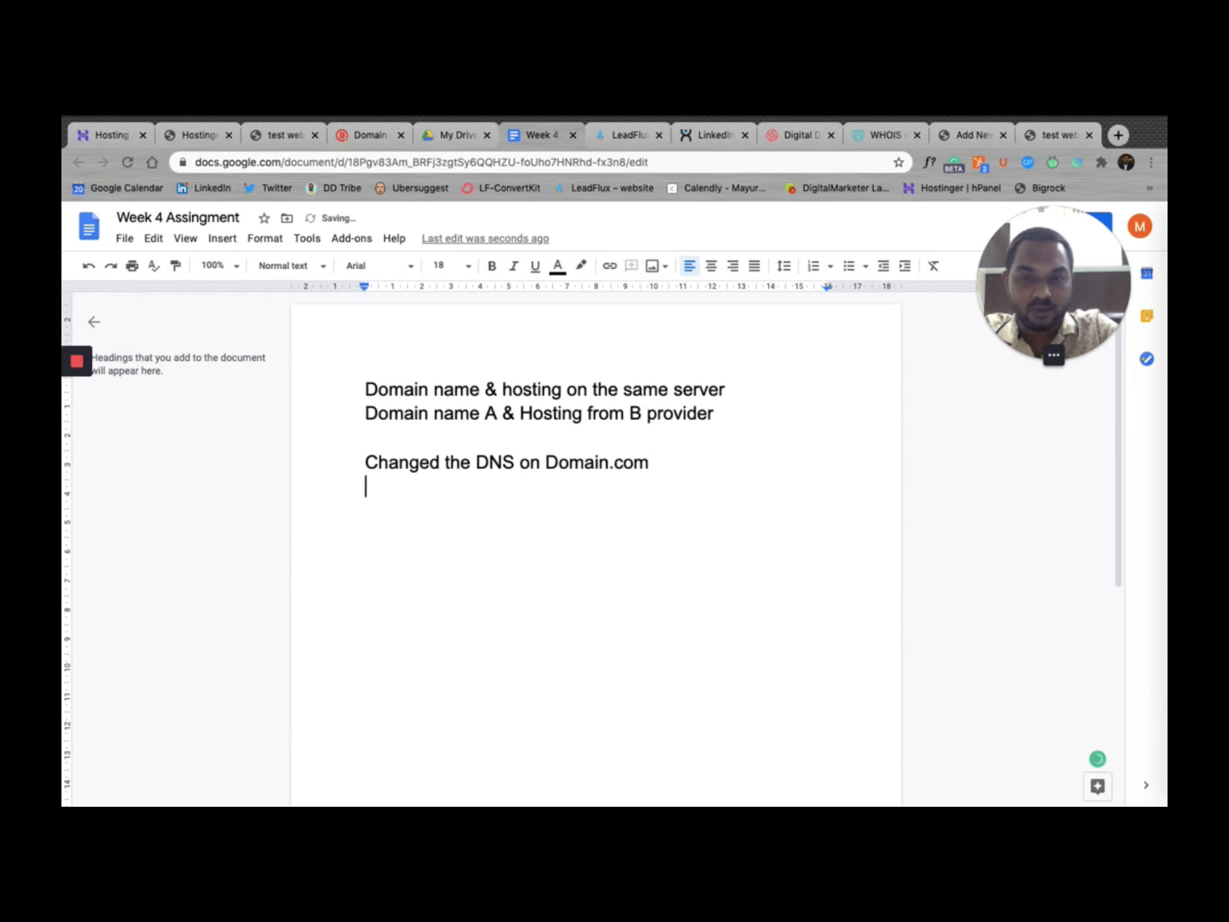
{"action": "type", "text": "Ma"}
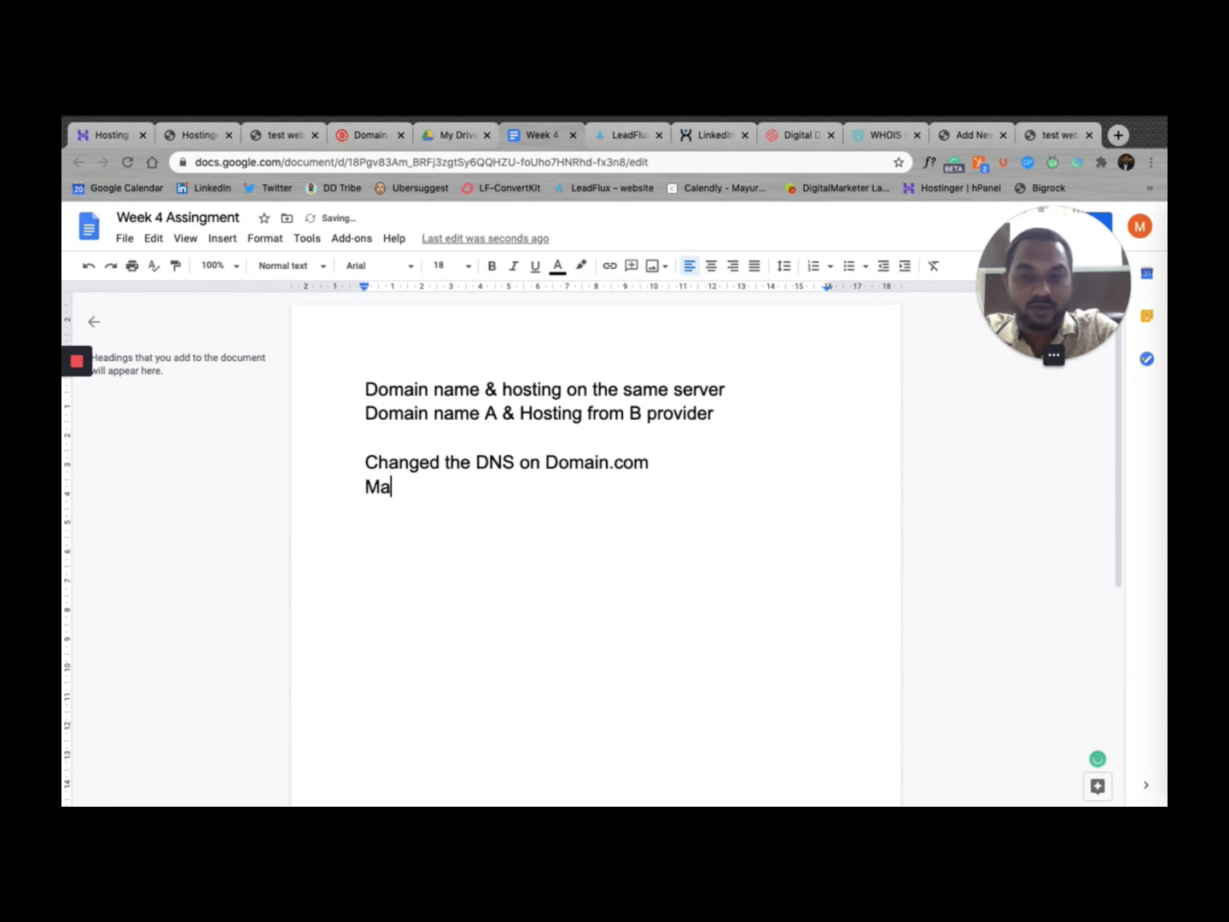
{"action": "type", "text": "yurvyas.life"}
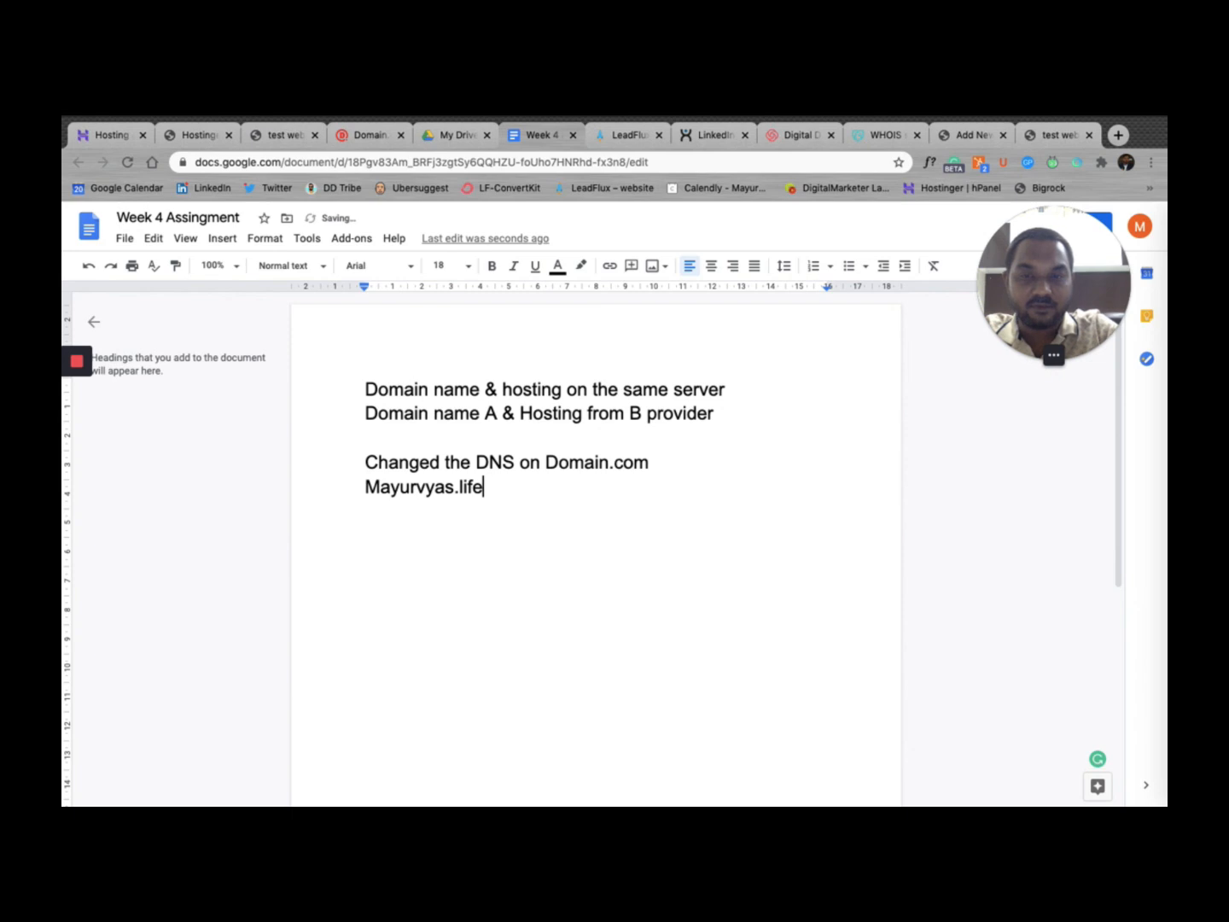
{"action": "key", "text": "Return"}
{"action": "key", "text": "Return"}
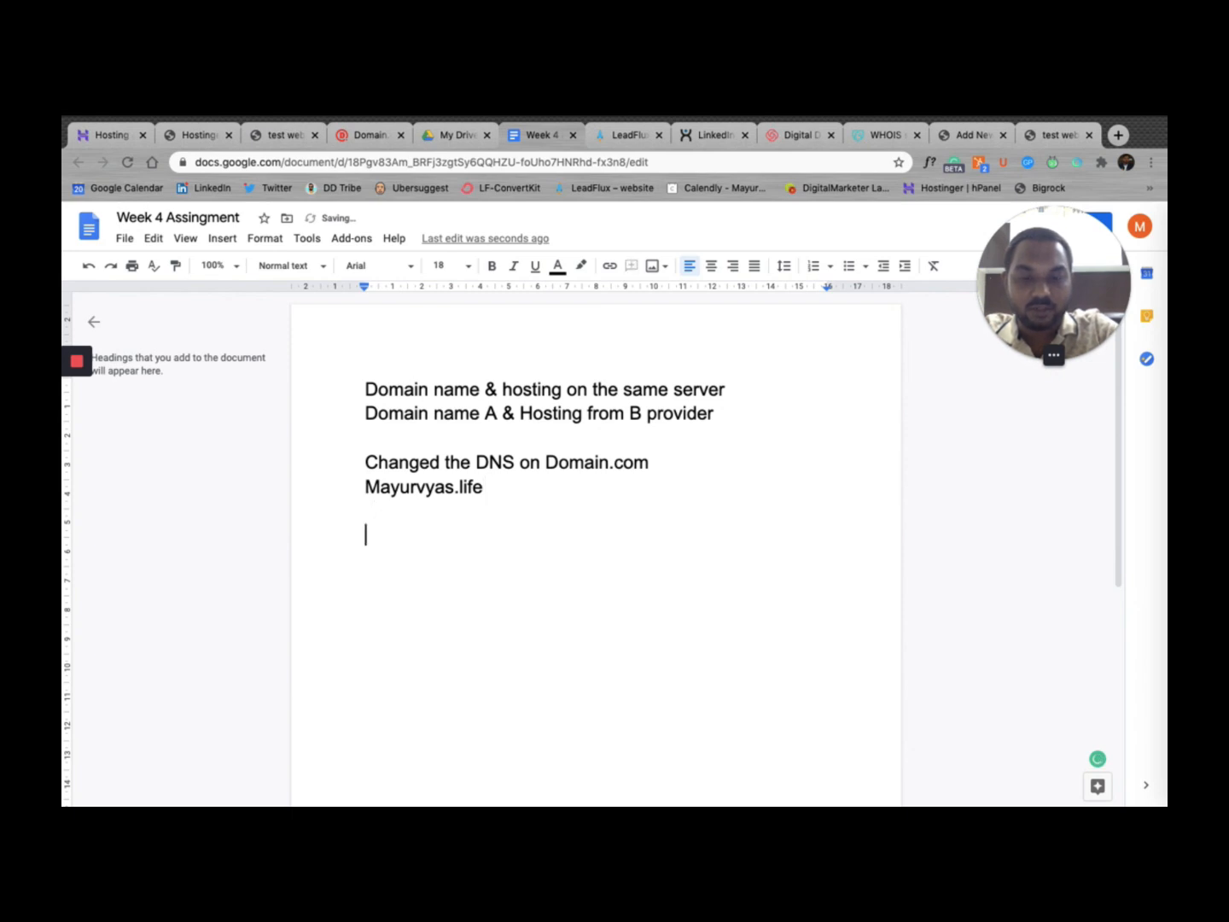
Step: Add the note "Hosting was on hostinger" on a new line
{"action": "type", "text": "Hosing"}
{"action": "key", "text": "BackSpace"}
{"action": "key", "text": "BackSpace"}
{"action": "key", "text": "BackSpace"}
{"action": "key", "text": "BackSpace"}
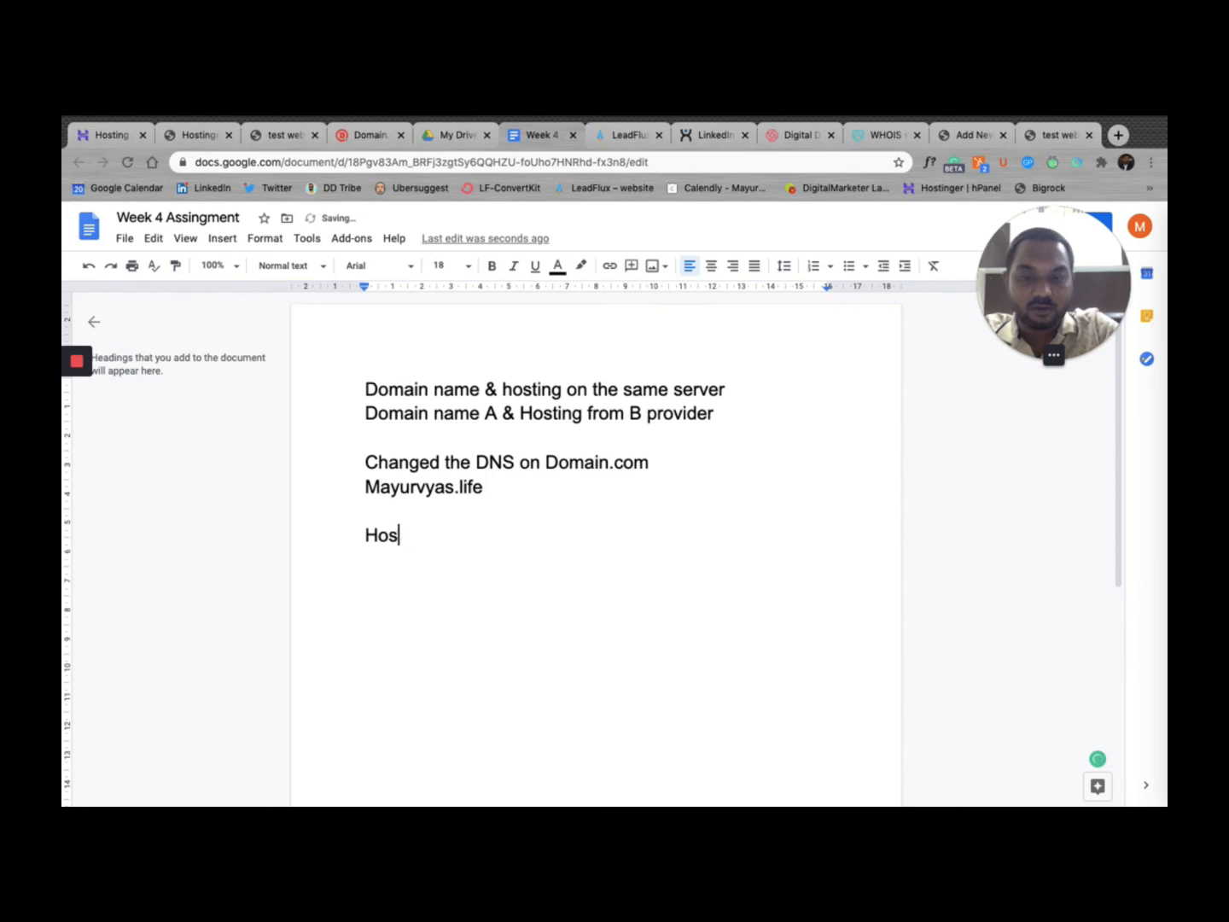
{"action": "type", "text": "ting was on "}
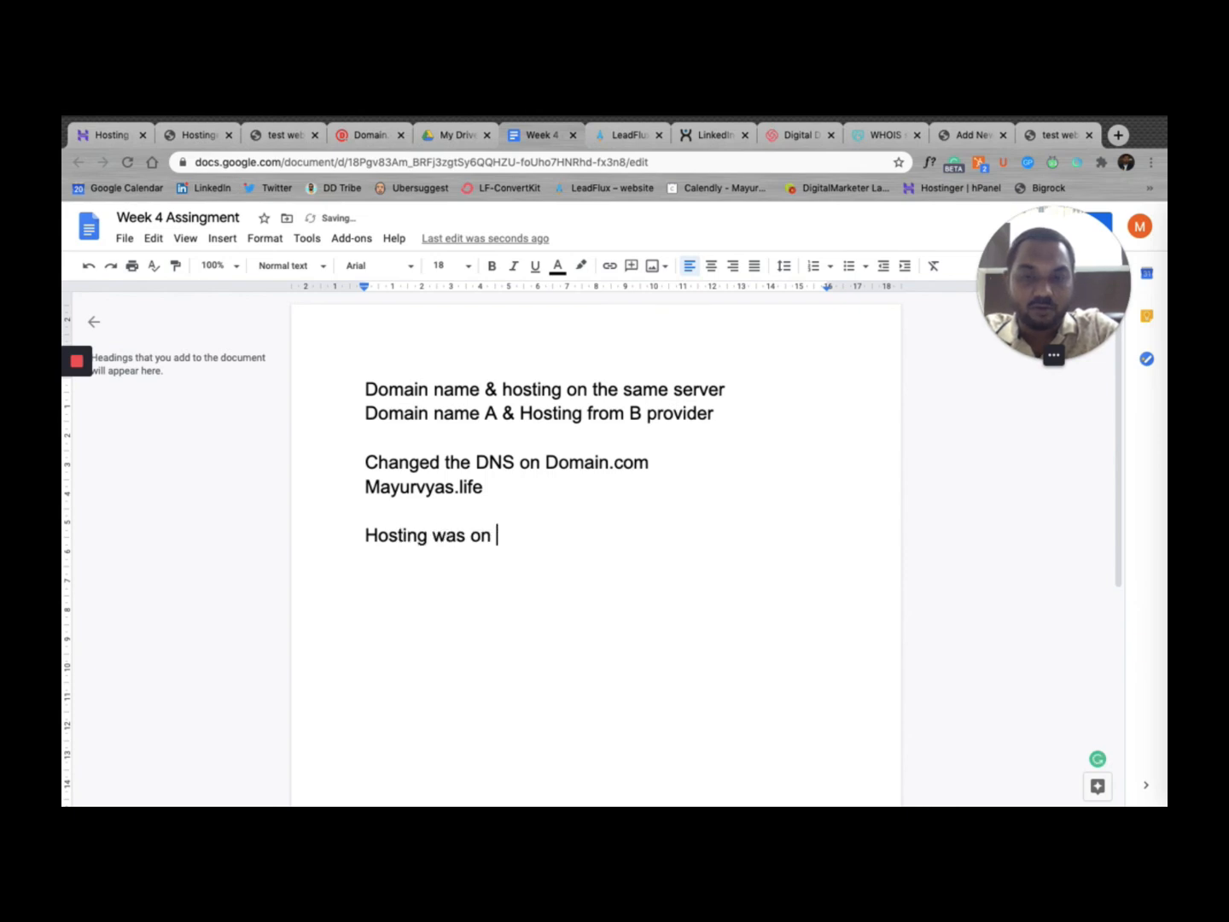
{"action": "type", "text": "hotinte"}
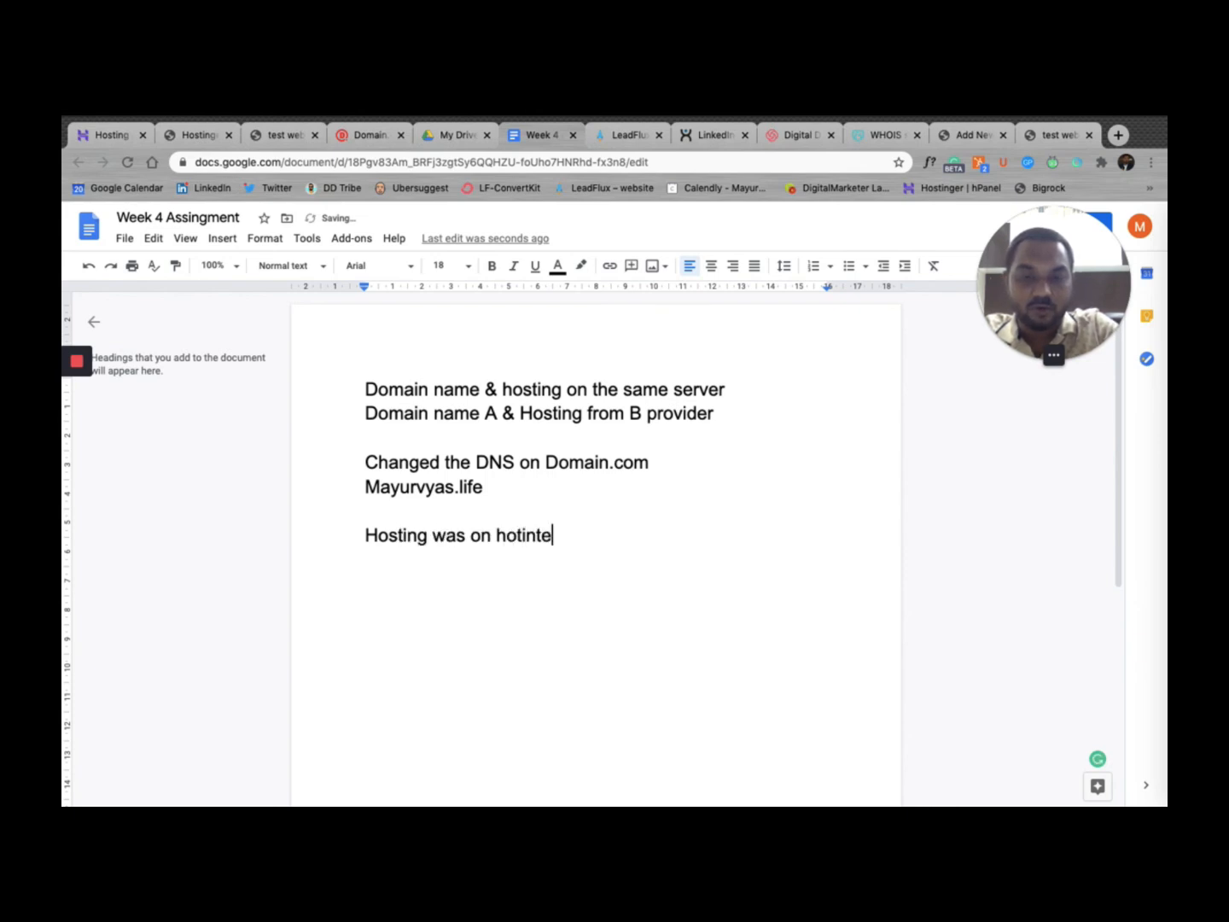
{"action": "key", "text": "BackSpace"}
{"action": "key", "text": "BackSpace"}
{"action": "key", "text": "BackSpace"}
{"action": "key", "text": "BackSpace"}
{"action": "key", "text": "BackSpace"}
{"action": "type", "text": "stinger"}
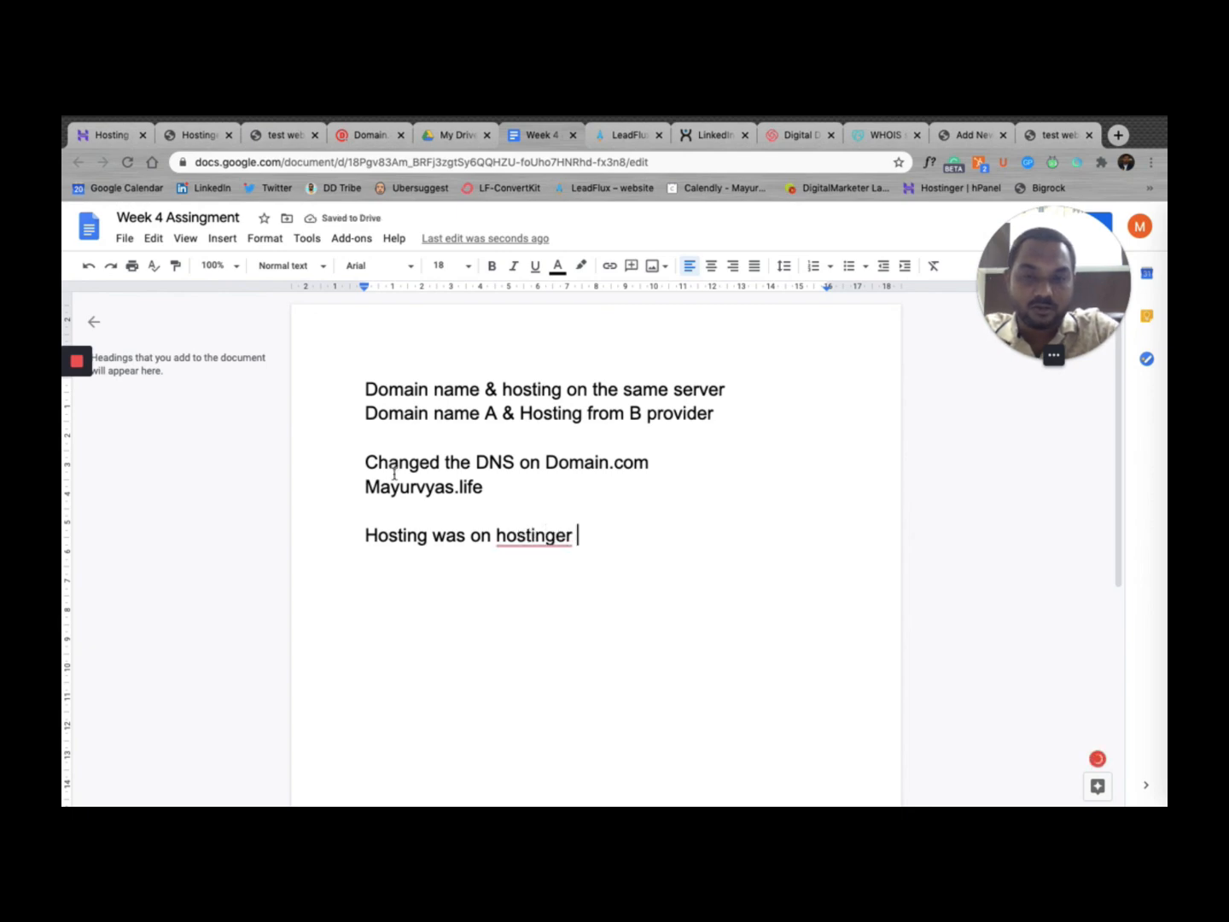
{"action": "key", "text": "Return"}
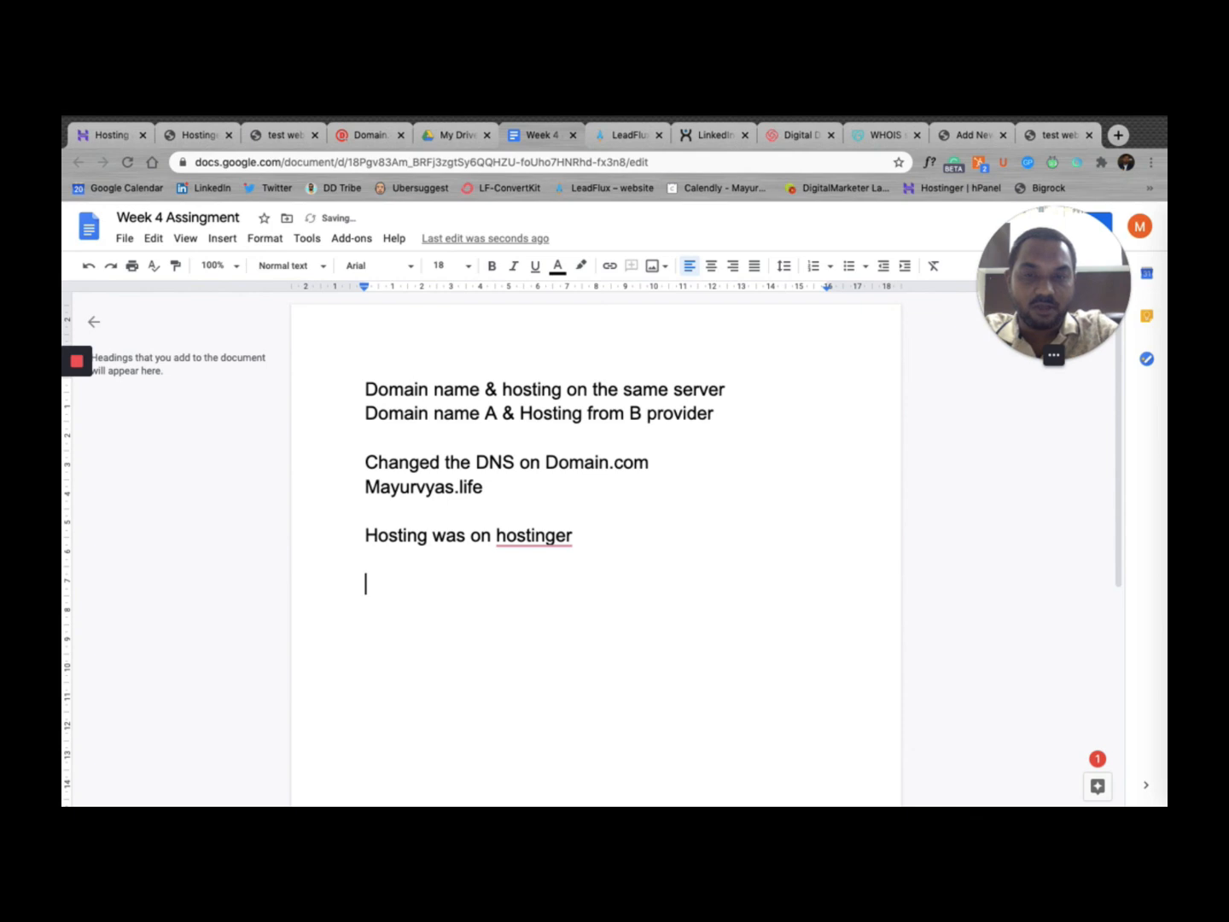
Step: Add the lines "A - B" and "Added the website on hostinger control panel"
{"action": "type", "text": "A -a"}
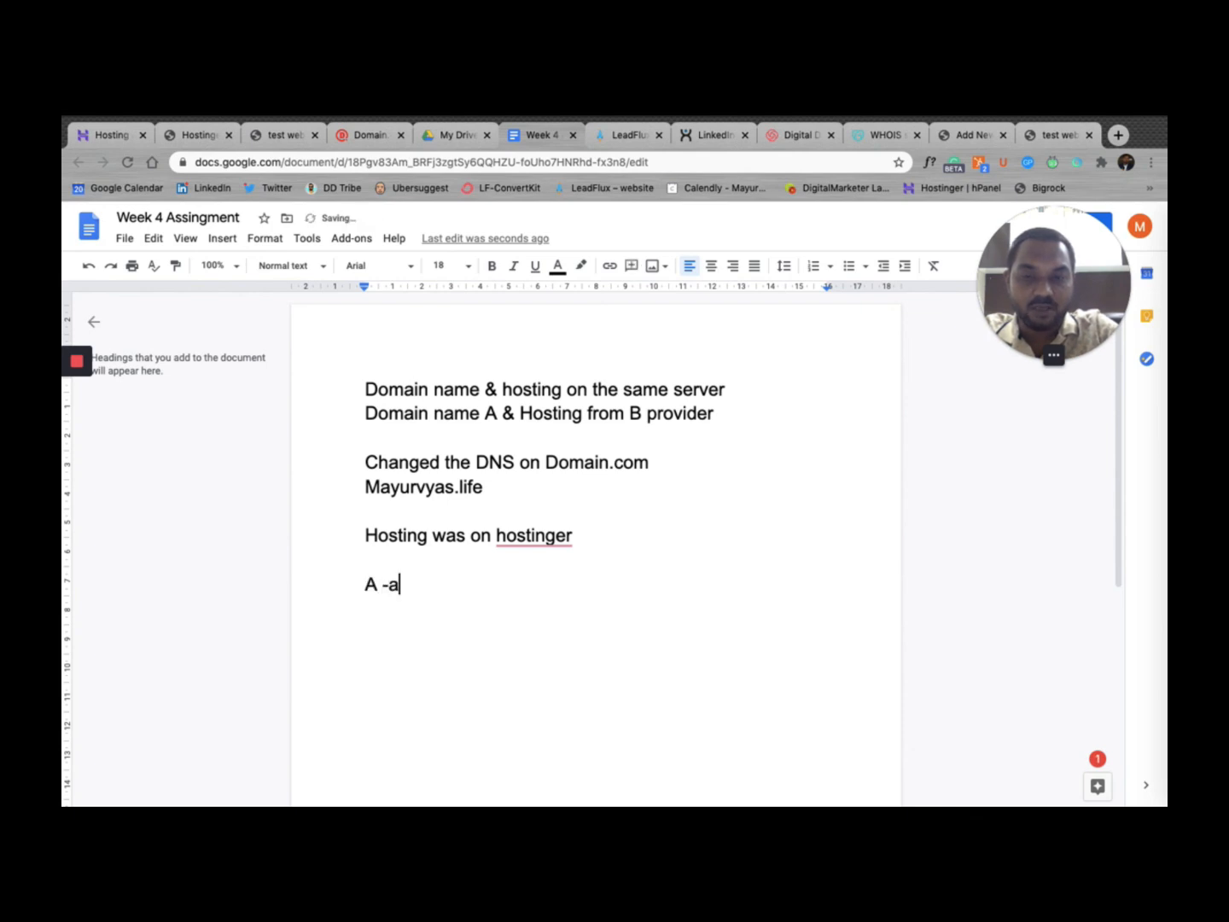
{"action": "key", "text": "BackSpace"}
{"action": "type", "text": "B"}
{"action": "key", "text": "Return"}
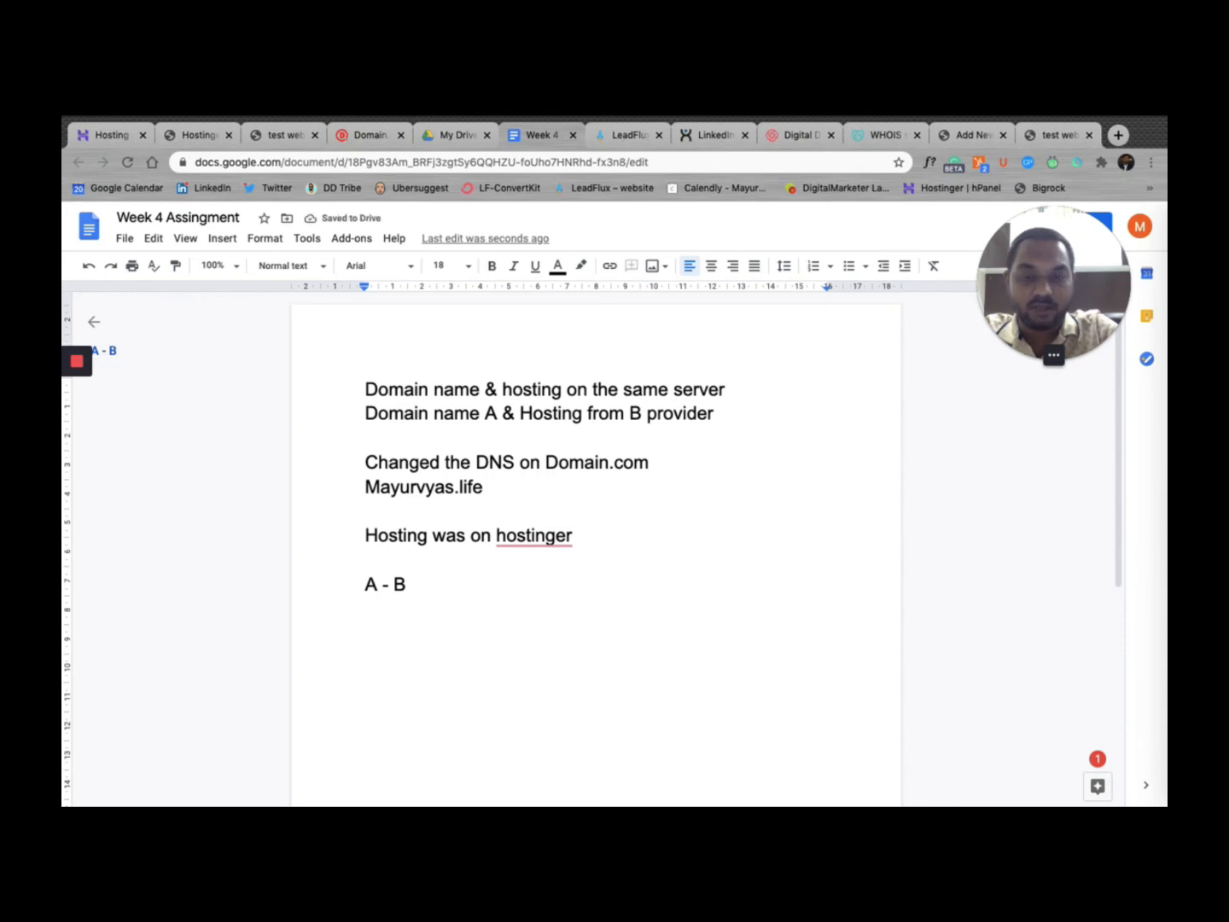
{"action": "type", "text": "Added "}
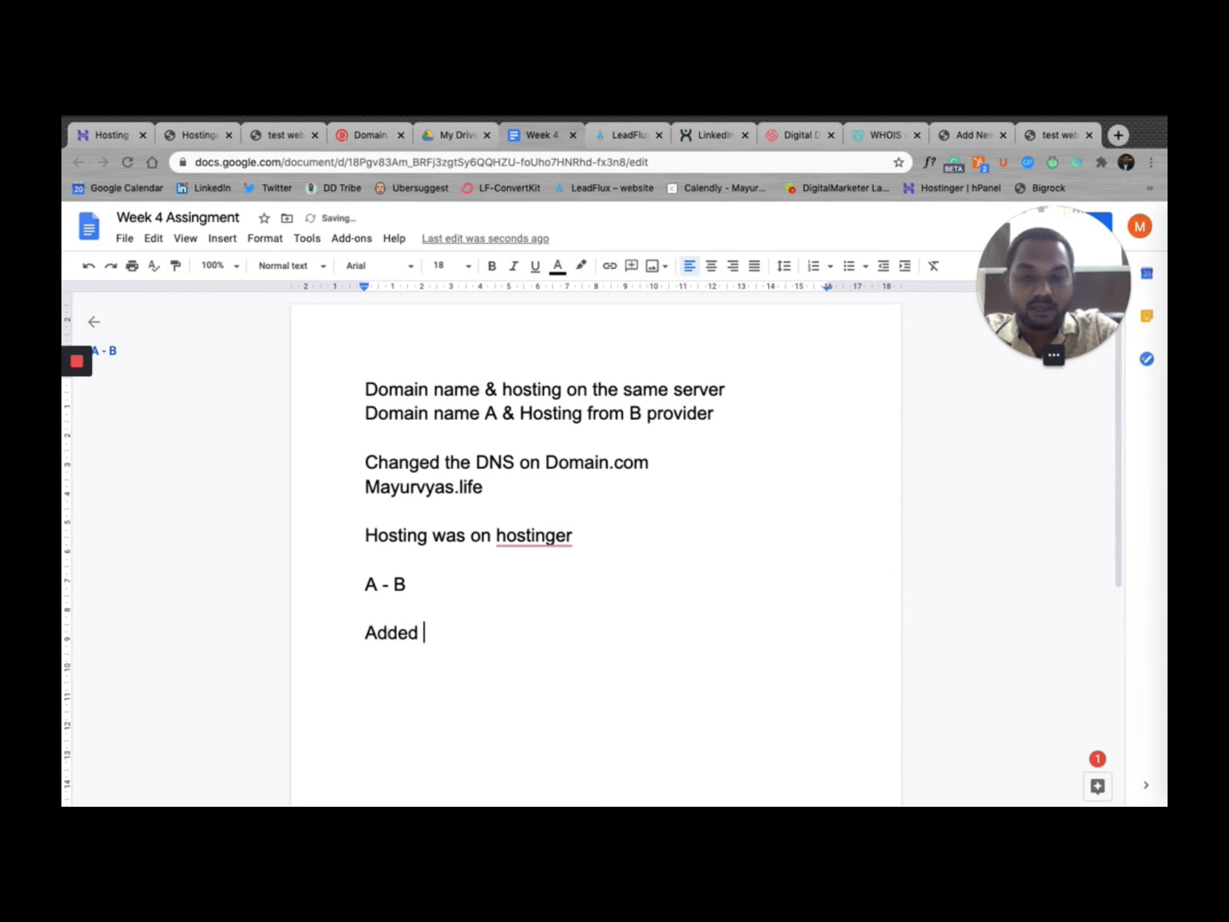
{"action": "type", "text": "the website on "}
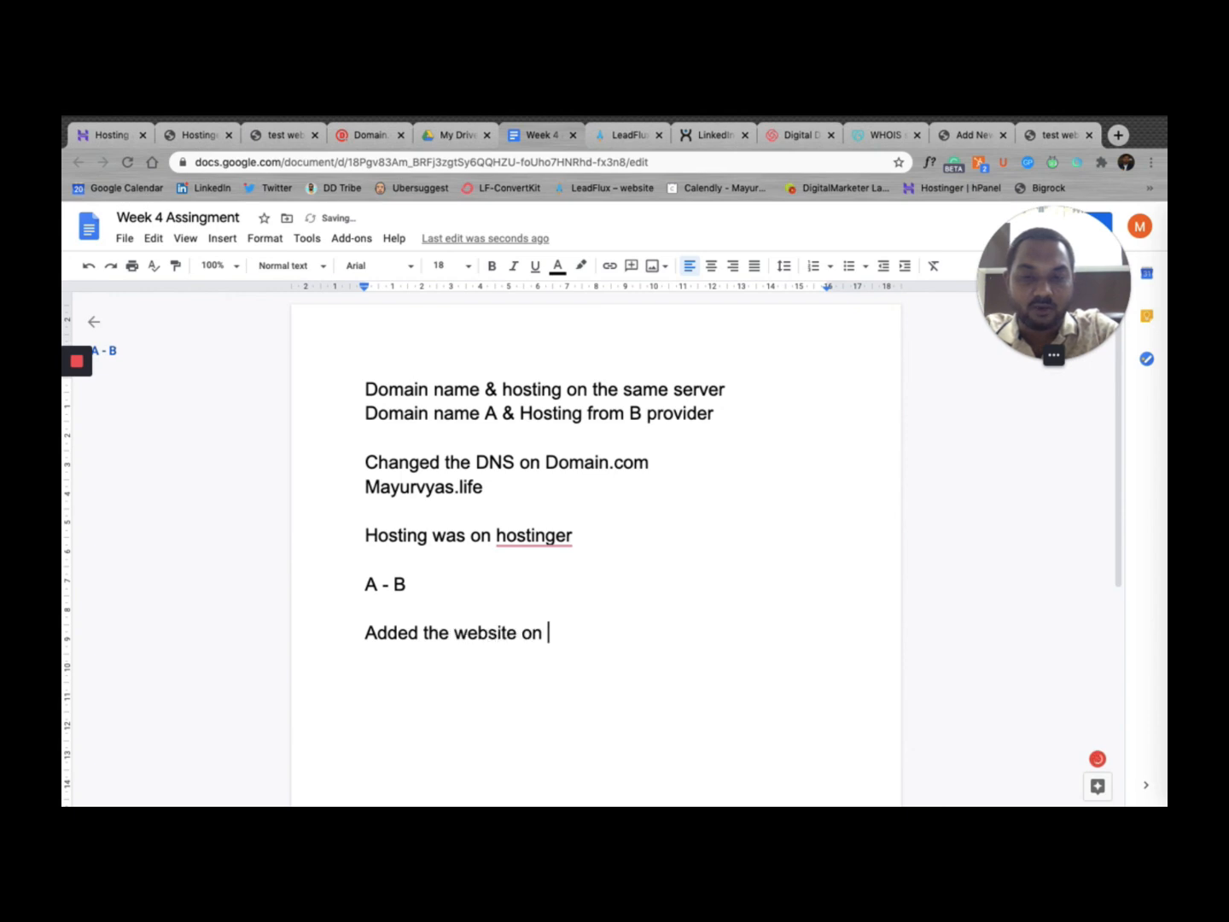
{"action": "type", "text": "host"}
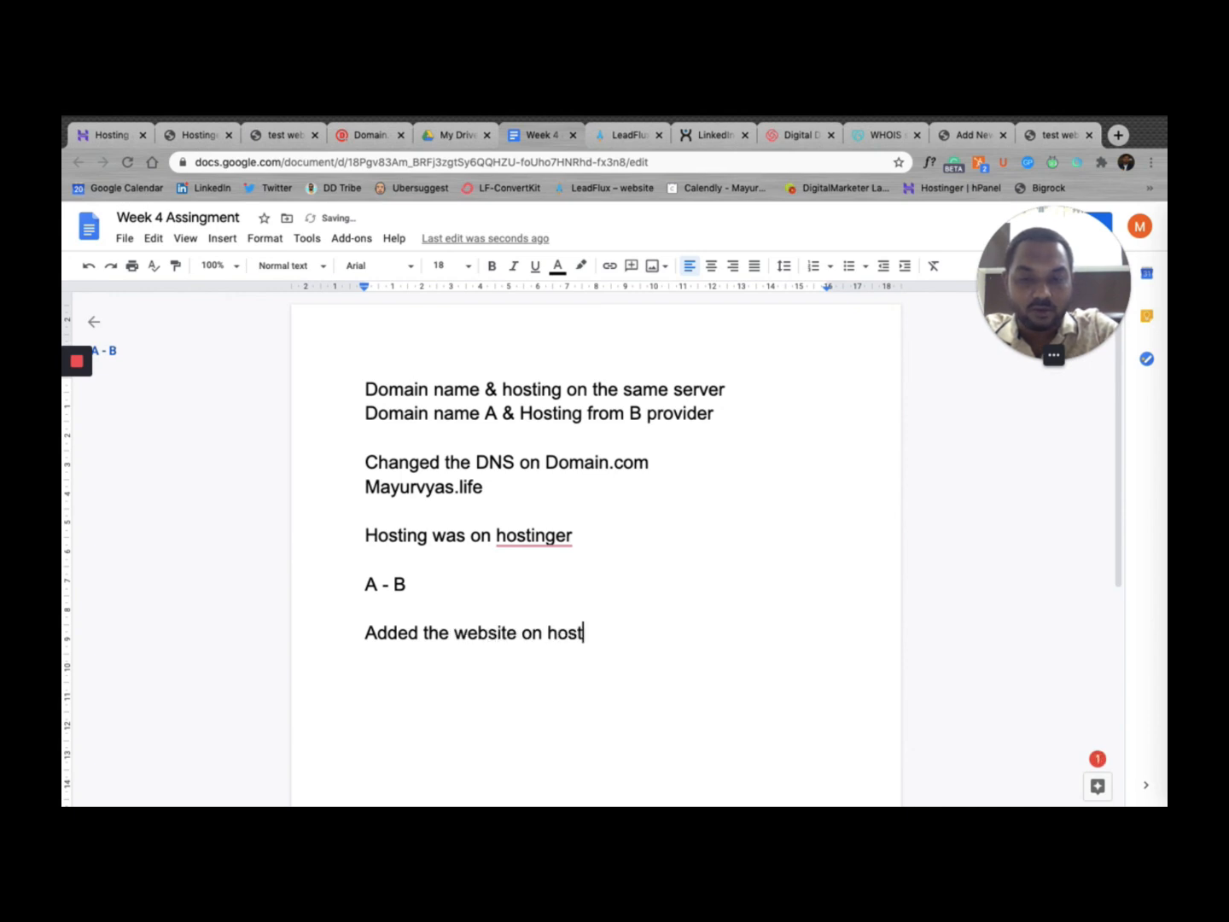
{"action": "type", "text": "inger cont"}
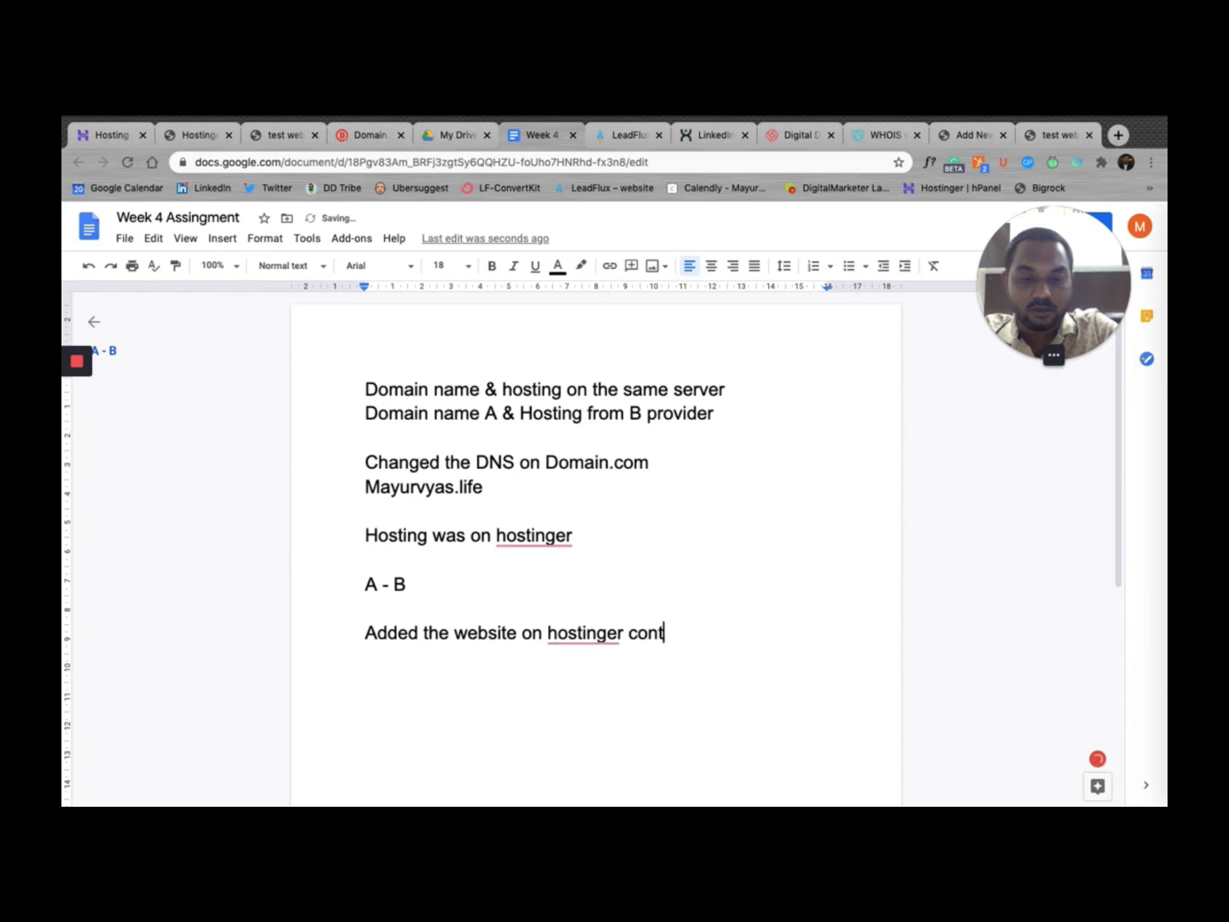
{"action": "type", "text": "rol pabel"}
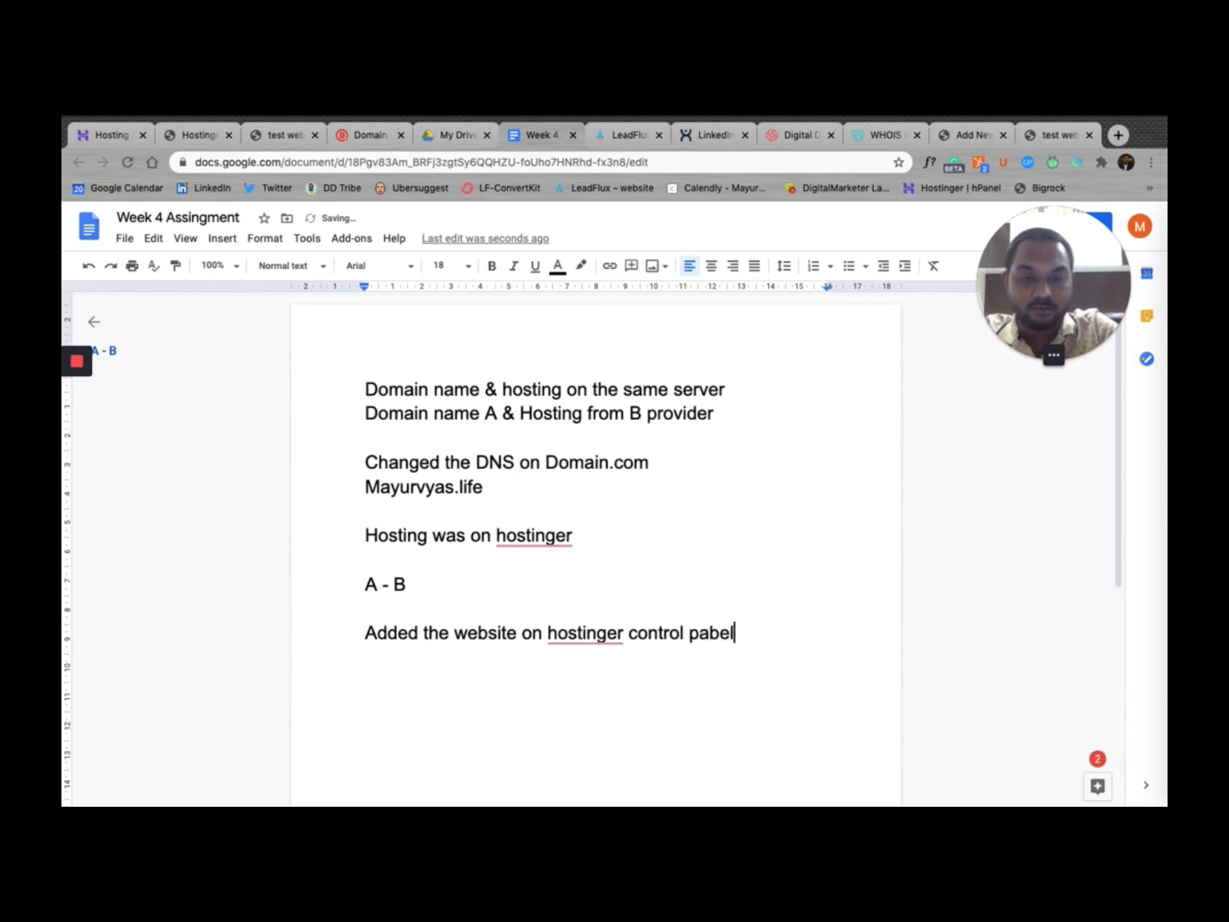
{"action": "key", "text": "BackSpace"}
{"action": "key", "text": "BackSpace"}
{"action": "key", "text": "BackSpace"}
{"action": "type", "text": "nel"}
{"action": "key", "text": "Return"}
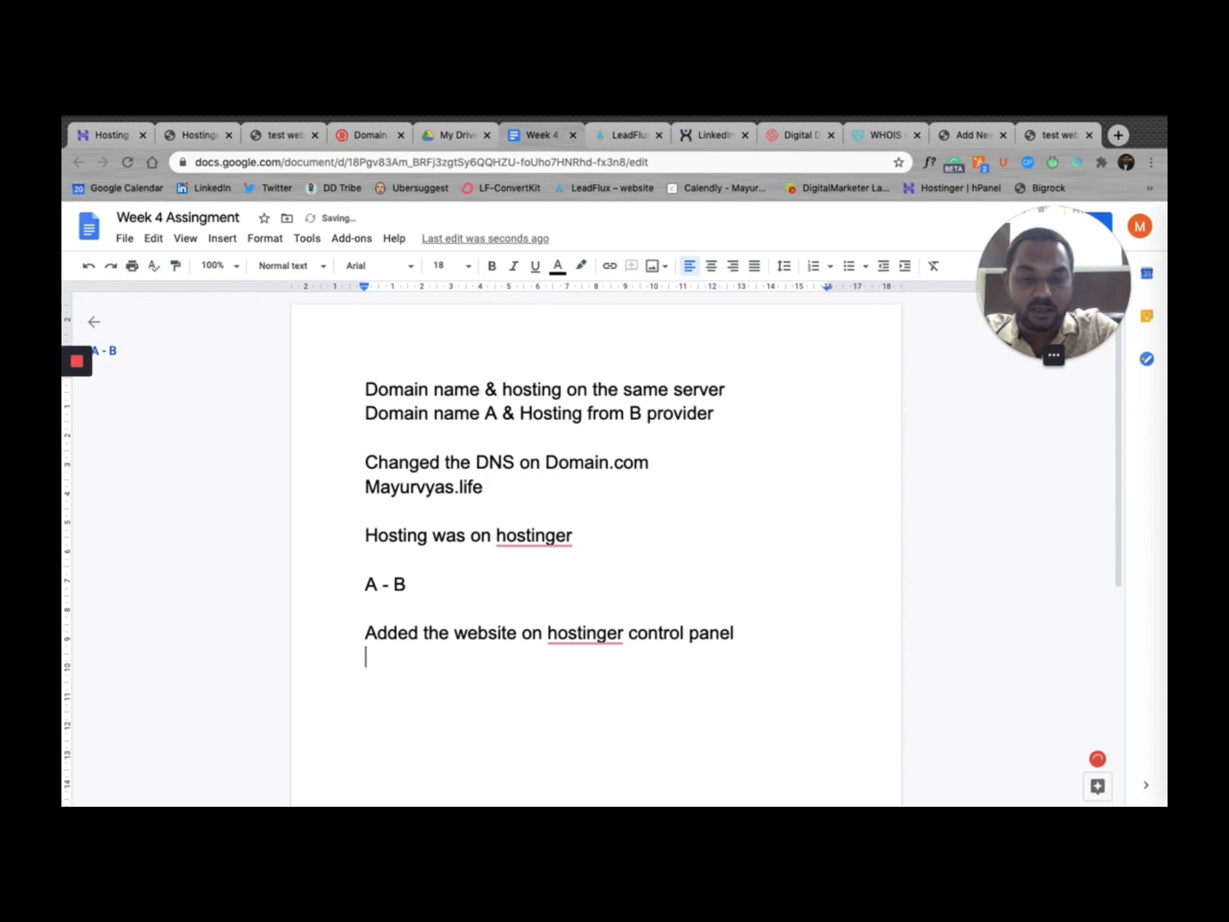
Step: Add the note "Installed the Wordpress using 1 click function on hostinger"
{"action": "type", "text": "Installed the "}
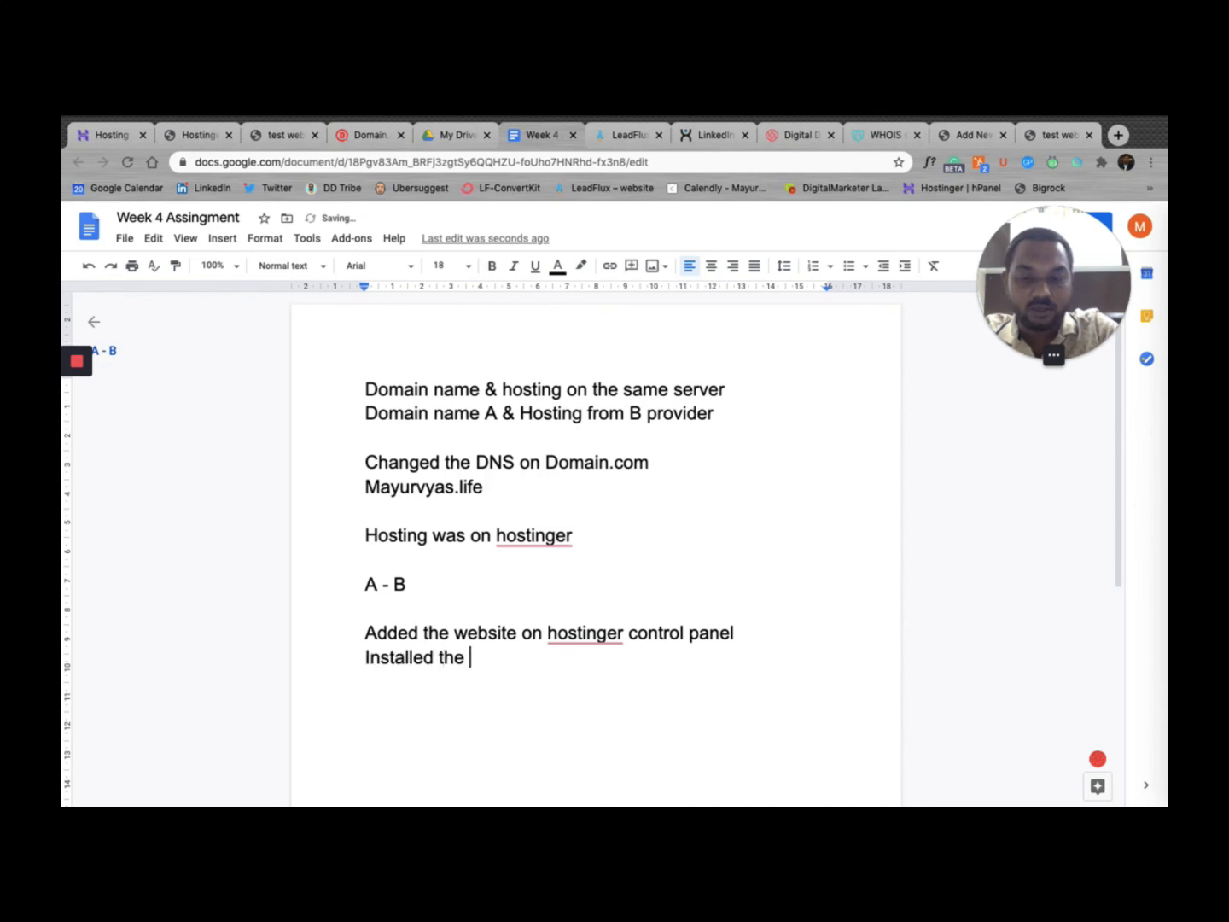
{"action": "type", "text": "Wordpress w"}
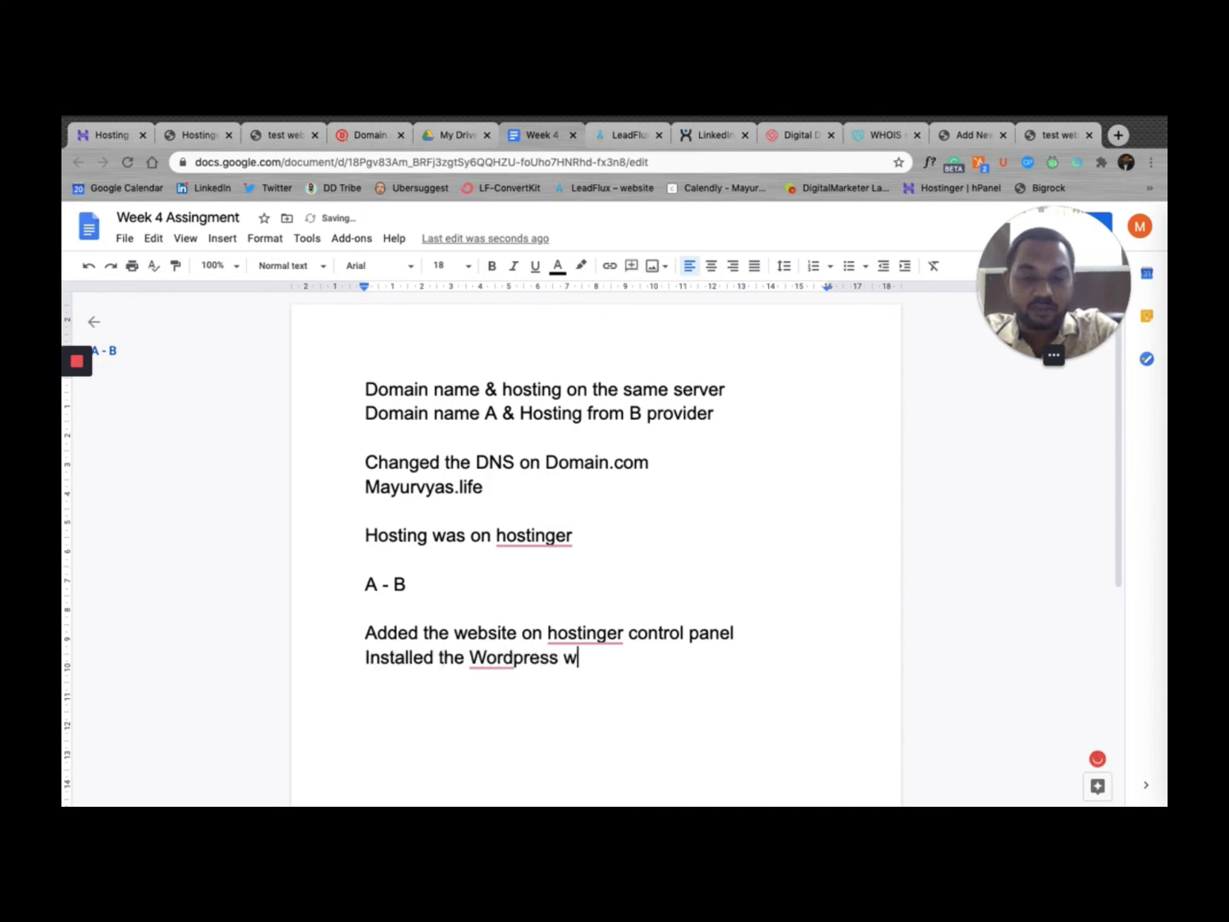
{"action": "key", "text": "BackSpace"}
{"action": "type", "text": "usin"}
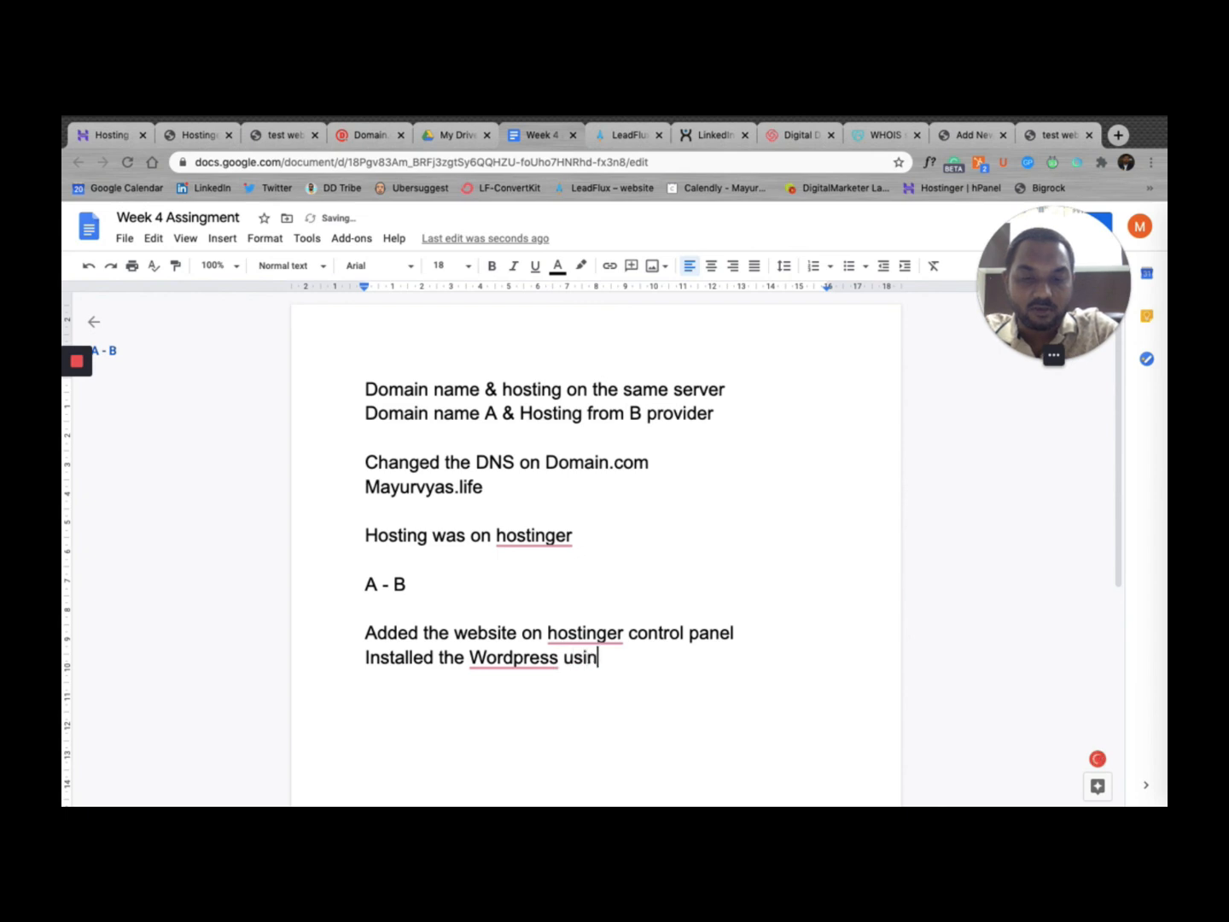
{"action": "type", "text": "g 1 click "}
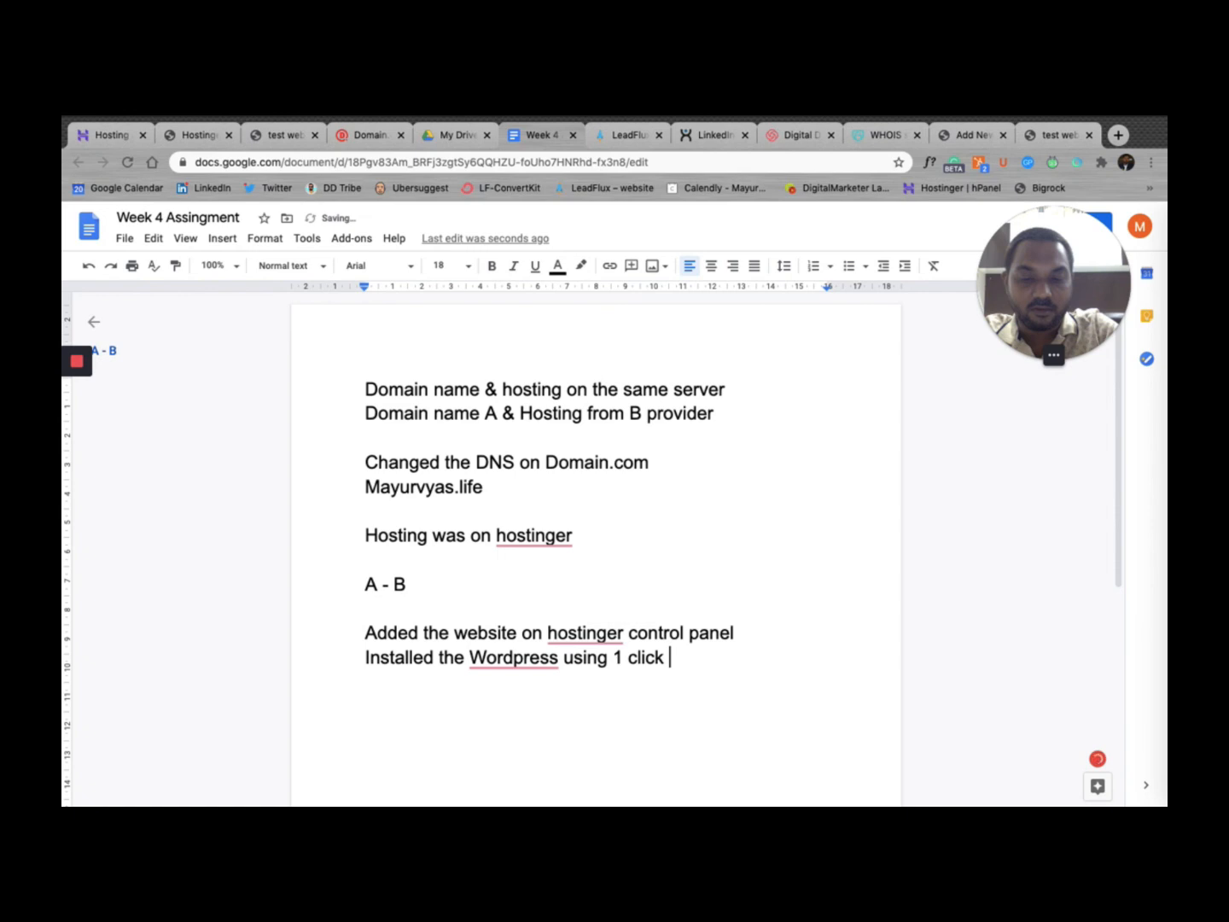
{"action": "type", "text": "fusion"}
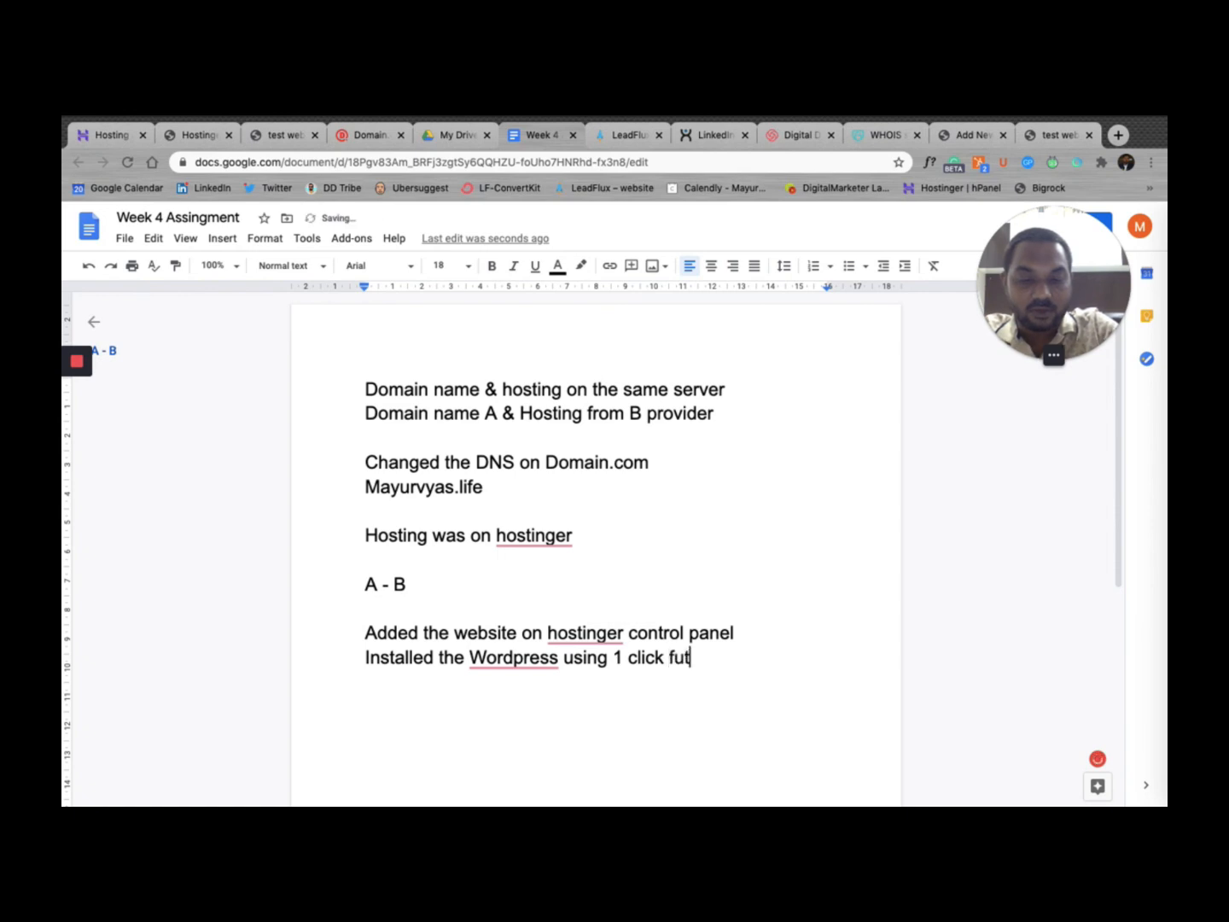
{"action": "key", "text": "BackSpace"}
{"action": "key", "text": "BackSpace"}
{"action": "key", "text": "BackSpace"}
{"action": "key", "text": "BackSpace"}
{"action": "key", "text": "BackSpace"}
{"action": "key", "text": "BackSpace"}
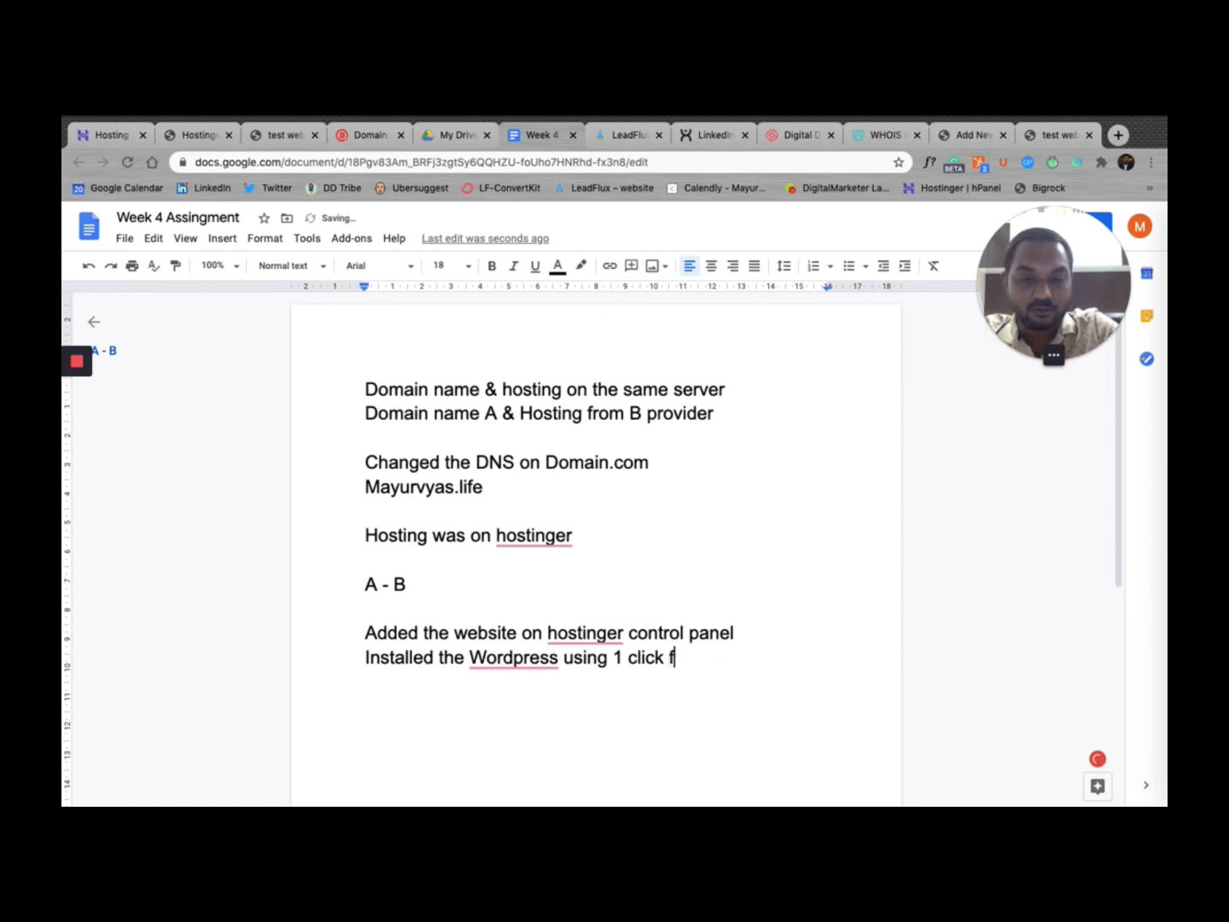
{"action": "type", "text": "unction on "}
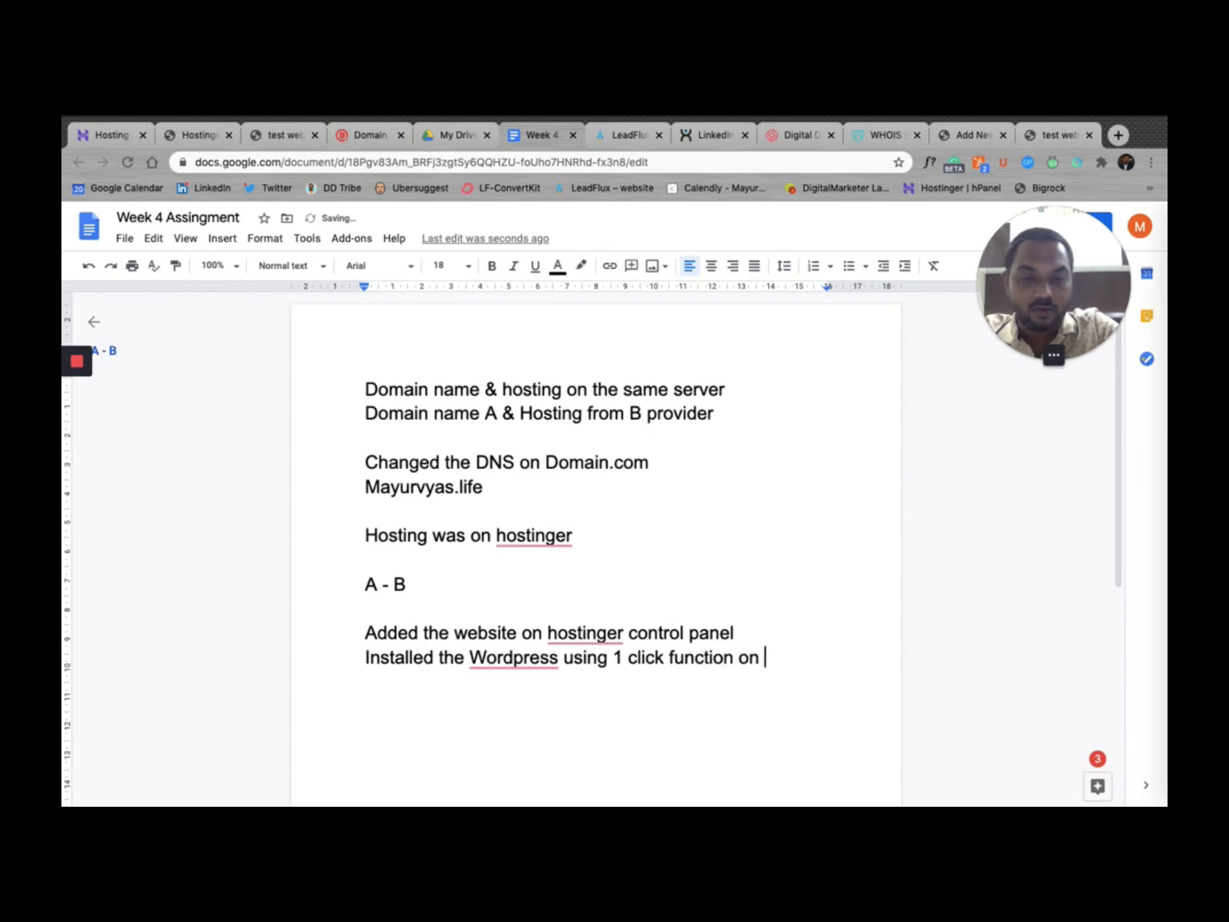
{"action": "type", "text": "hostinter"}
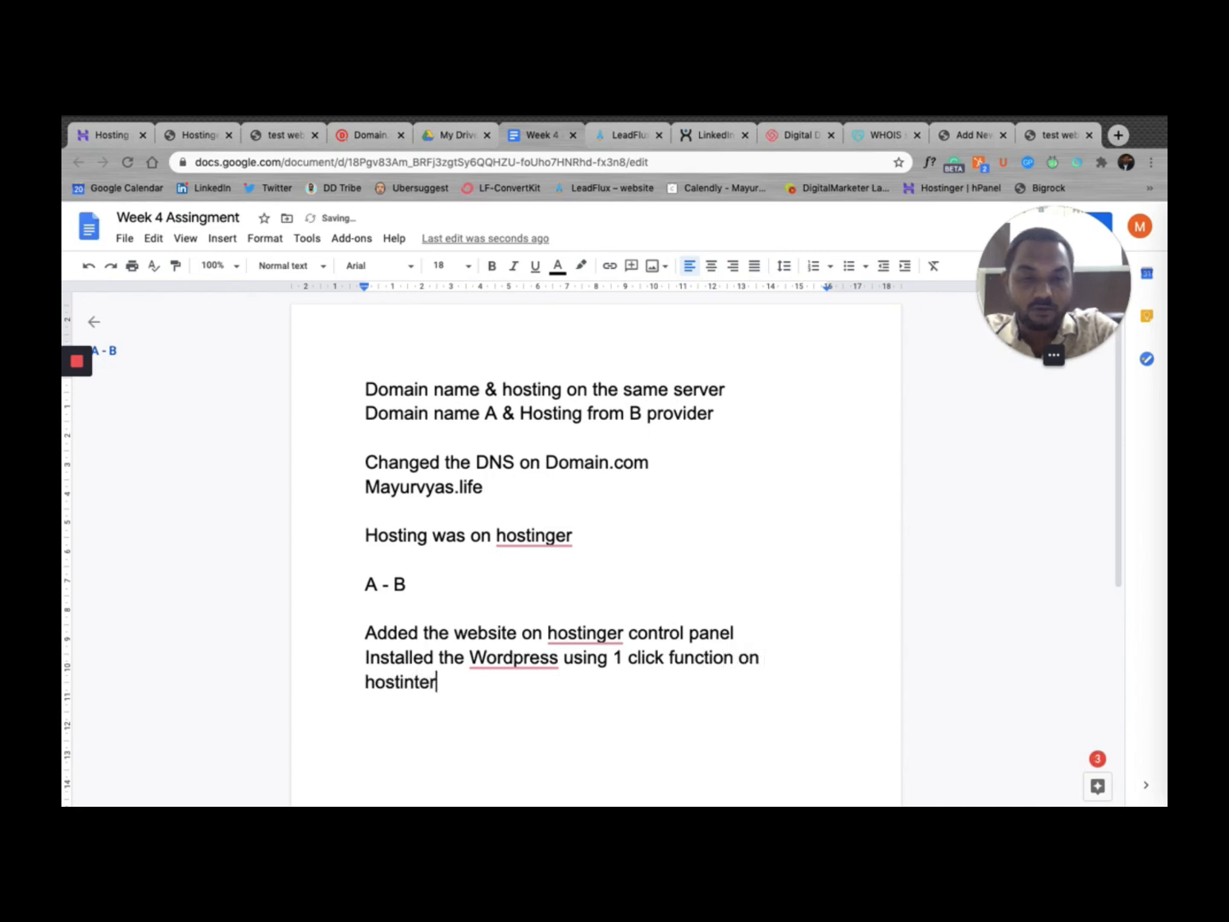
{"action": "key", "text": "BackSpace"}
{"action": "key", "text": "BackSpace"}
{"action": "key", "text": "BackSpace"}
{"action": "type", "text": "ger"}
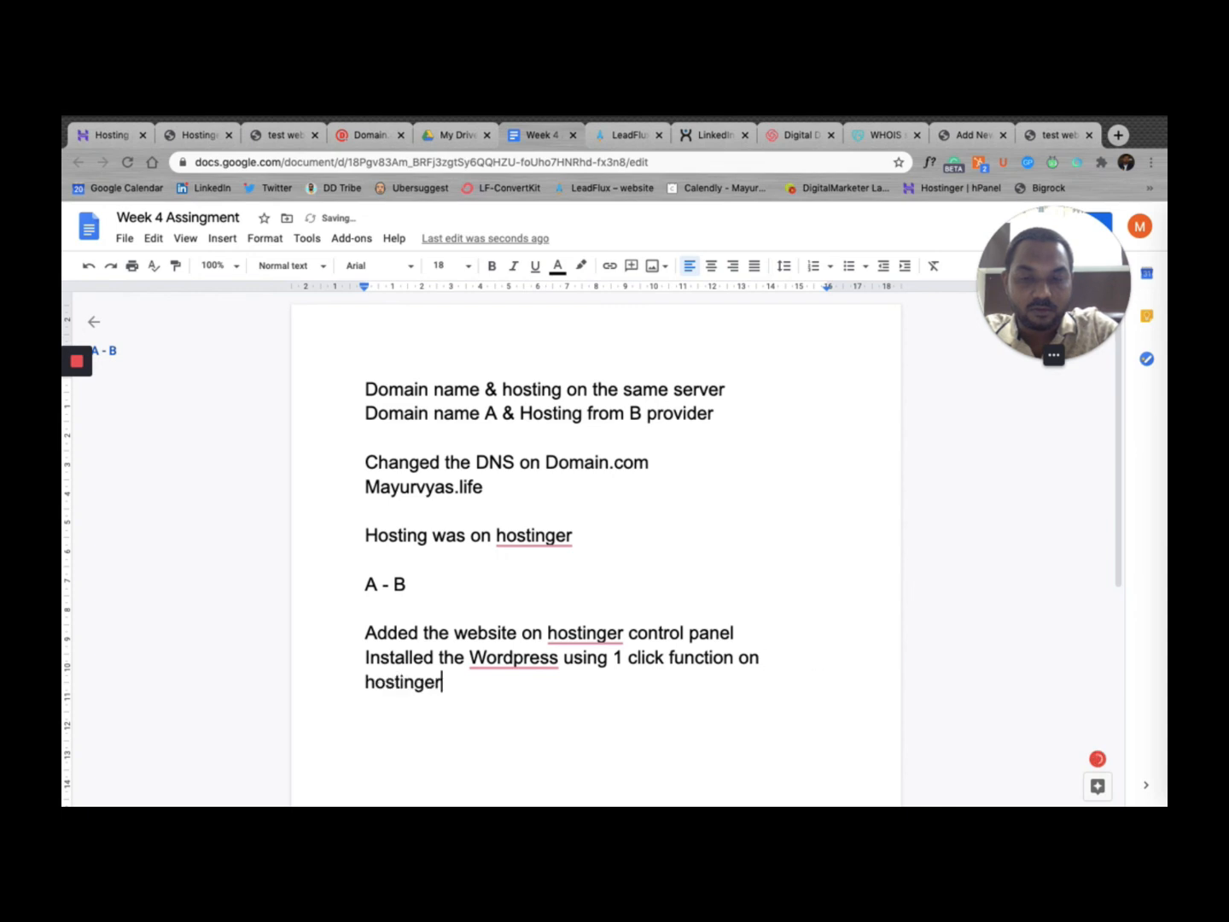
{"action": "key", "text": "Return"}
{"action": "key", "text": "Return"}
Step: Add the lines "Installed theme -" and "Appearance - Theme"
{"action": "type", "text": "Ins"}
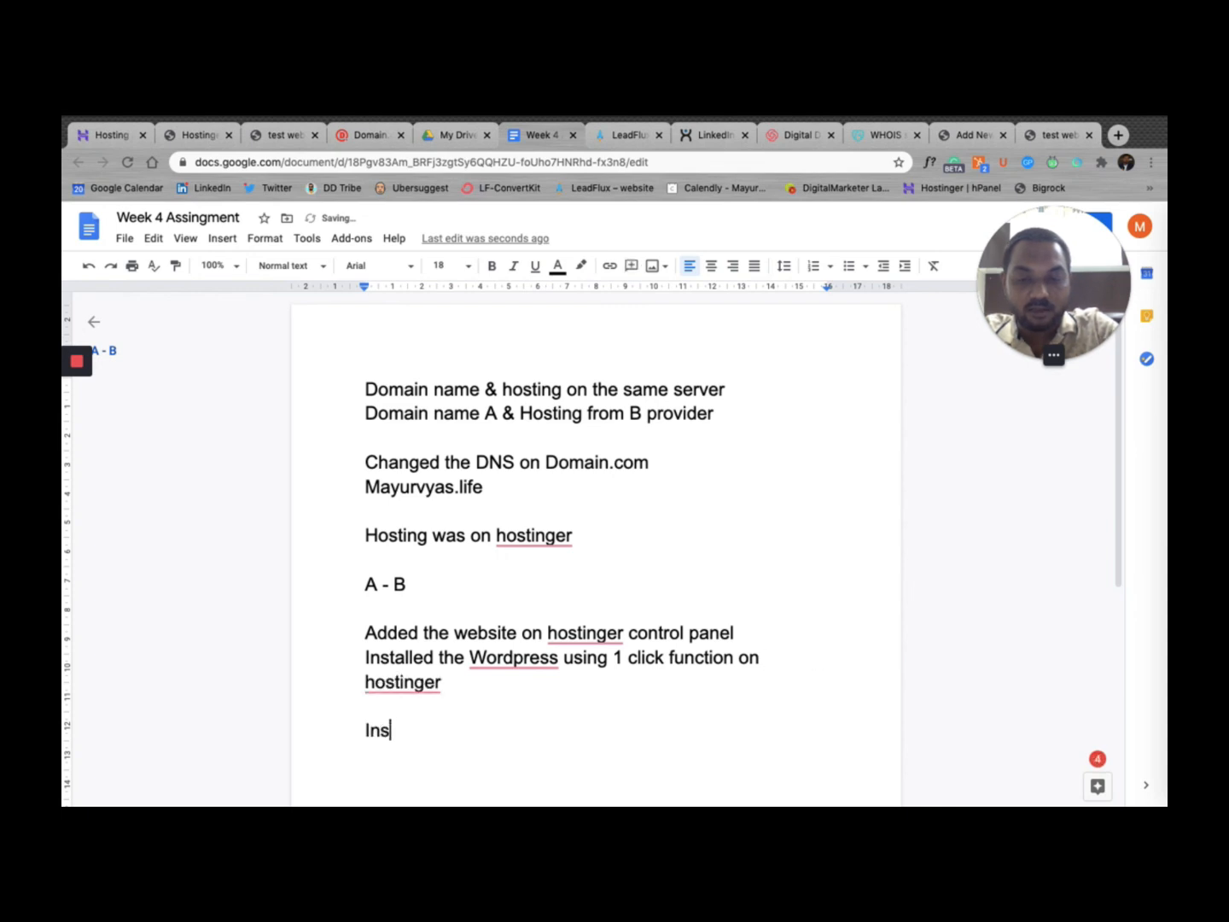
{"action": "type", "text": "talled te"}
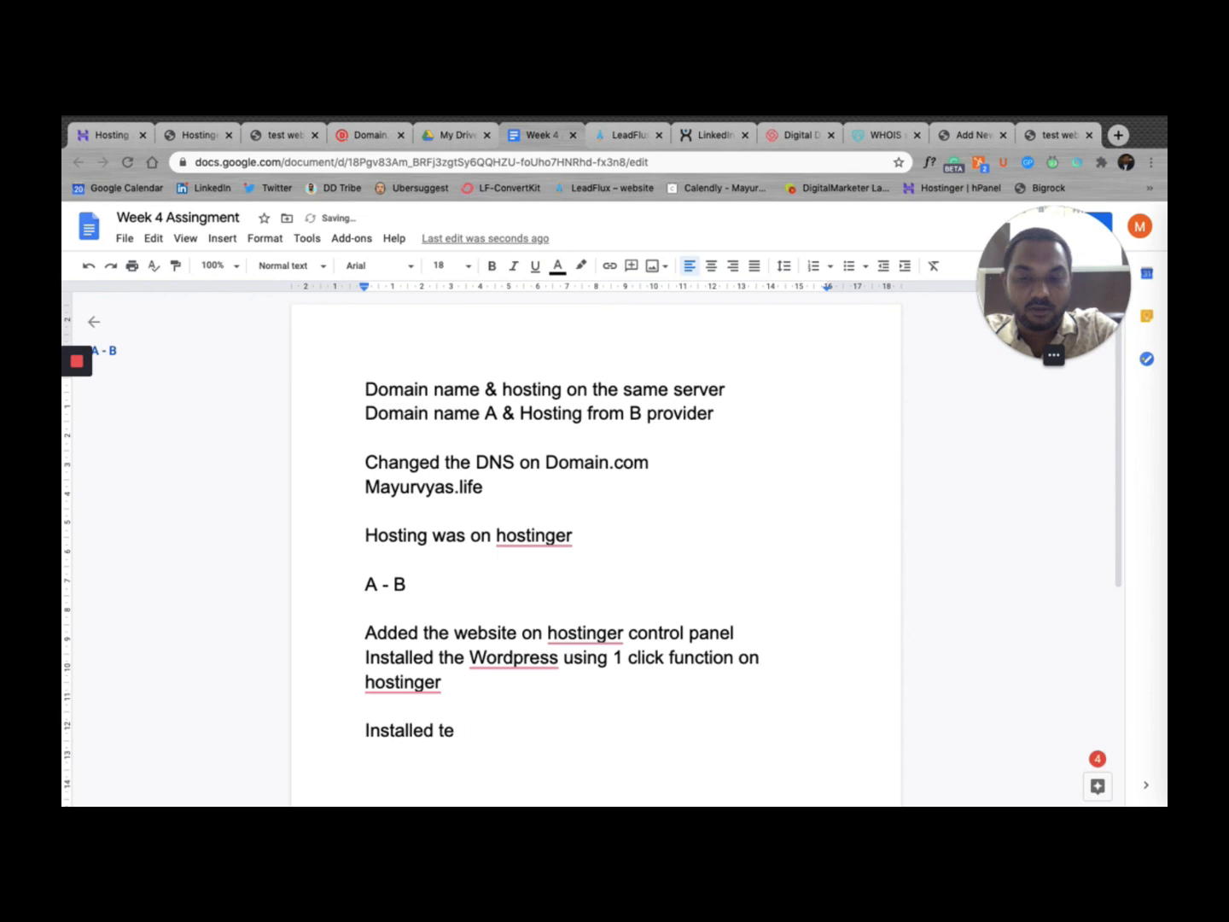
{"action": "key", "text": "BackSpace"}
{"action": "type", "text": "n"}
{"action": "key", "text": "BackSpace"}
{"action": "type", "text": "e"}
{"action": "key", "text": "BackSpace"}
{"action": "type", "text": "heme -"}
{"action": "key", "text": "Return"}
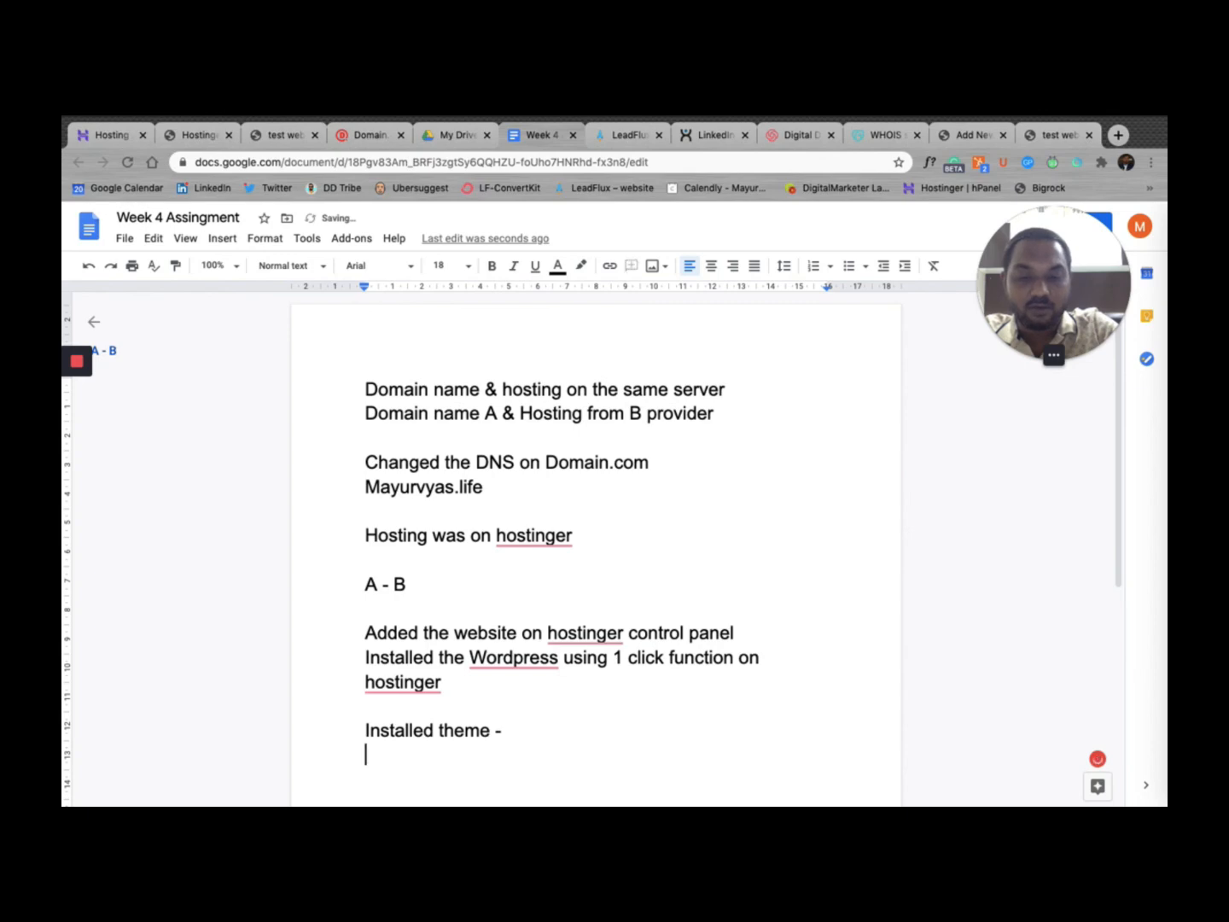
{"action": "type", "text": "Appearance"}
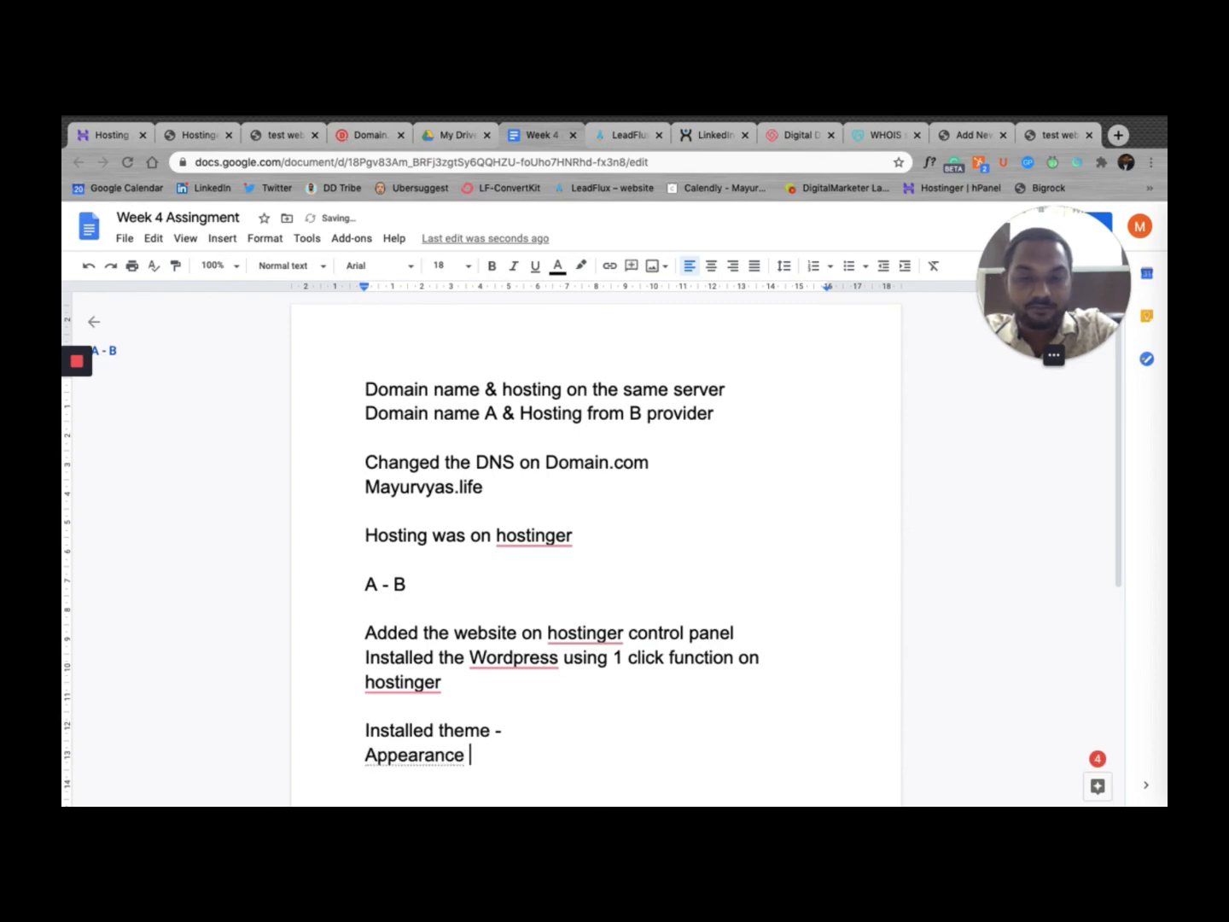
{"action": "type", "text": "riance - "}
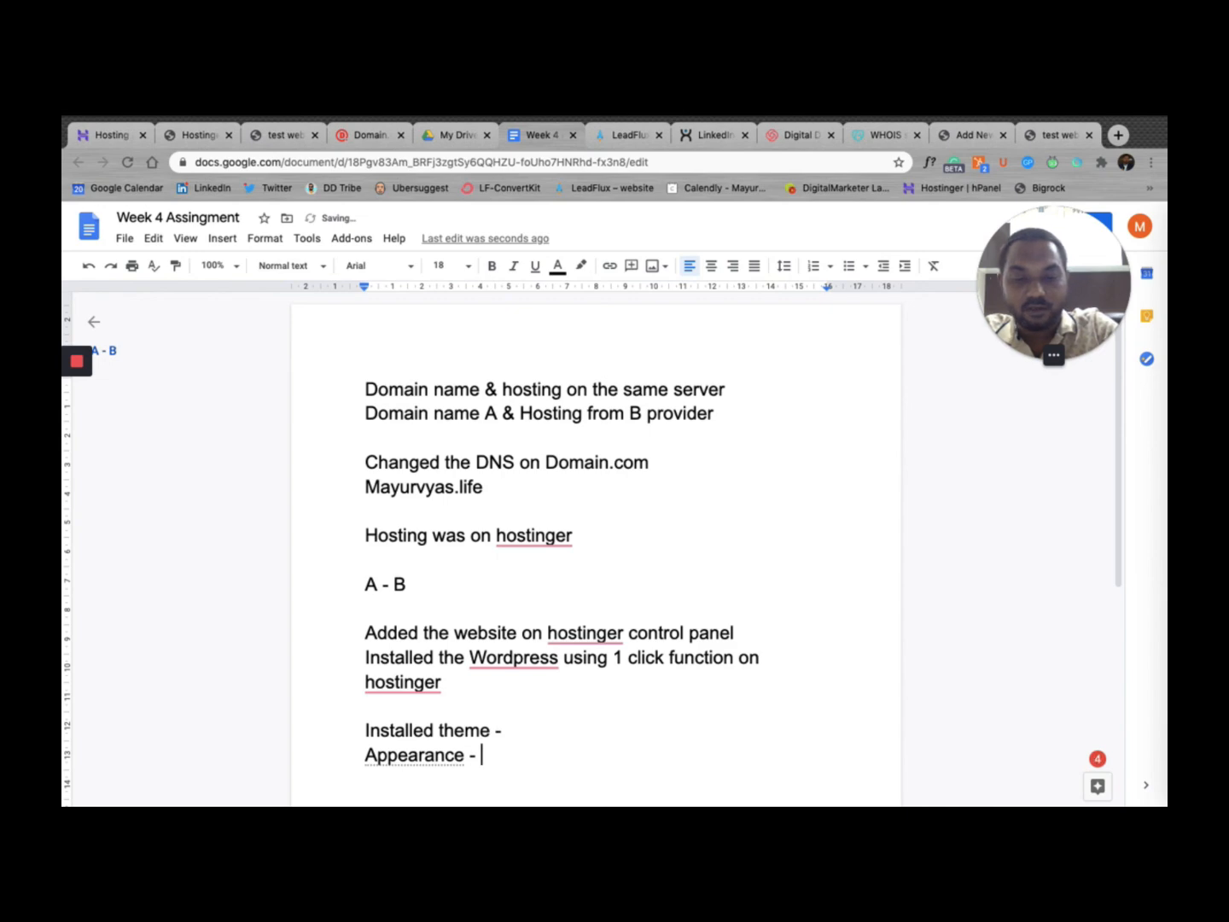
{"action": "type", "text": "Theme"}
{"action": "key", "text": "Return"}
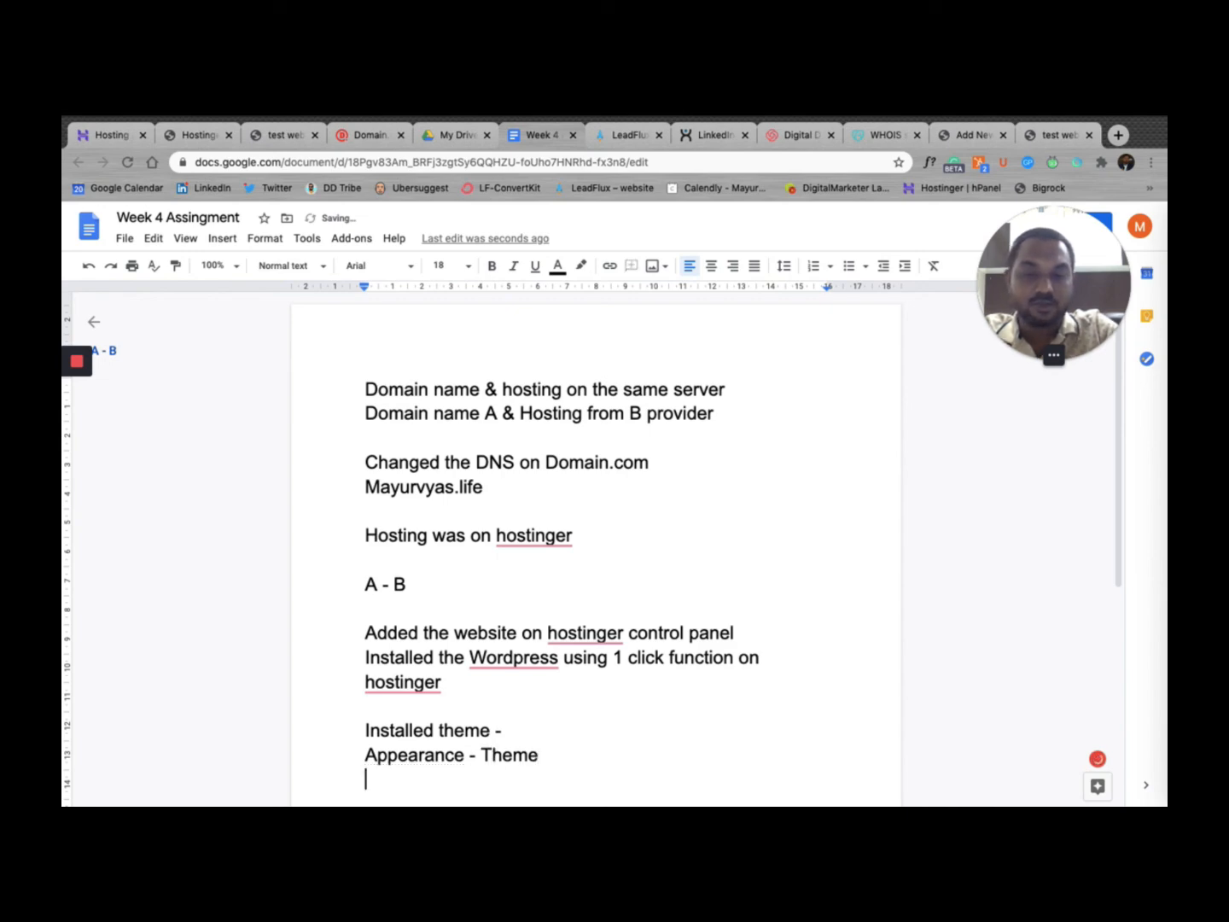
Step: Add the line "Page / Blogs" followed by blank lines
{"action": "scroll", "coordinate": [425, 451], "scroll_direction": "down", "scroll_amount": 1}
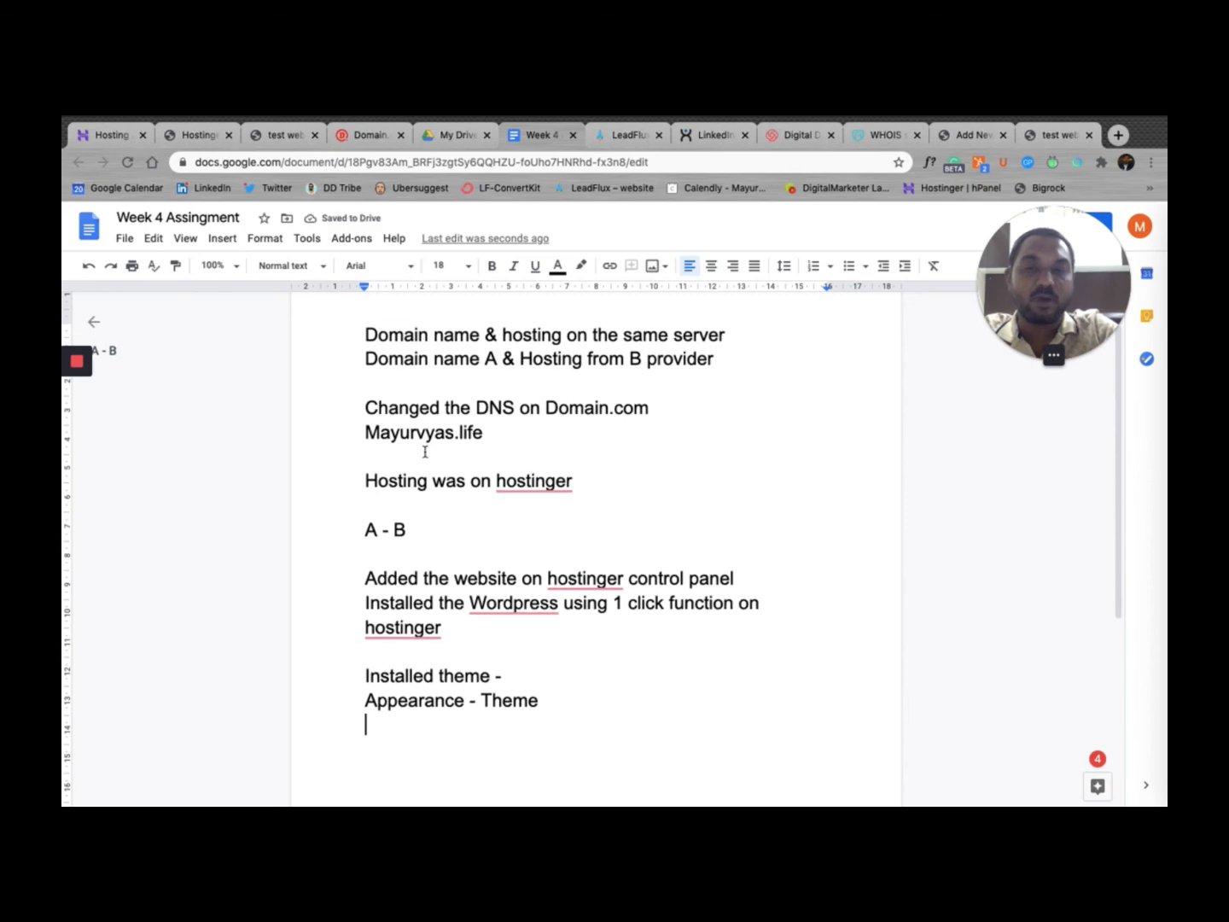
{"action": "key", "text": "Return"}
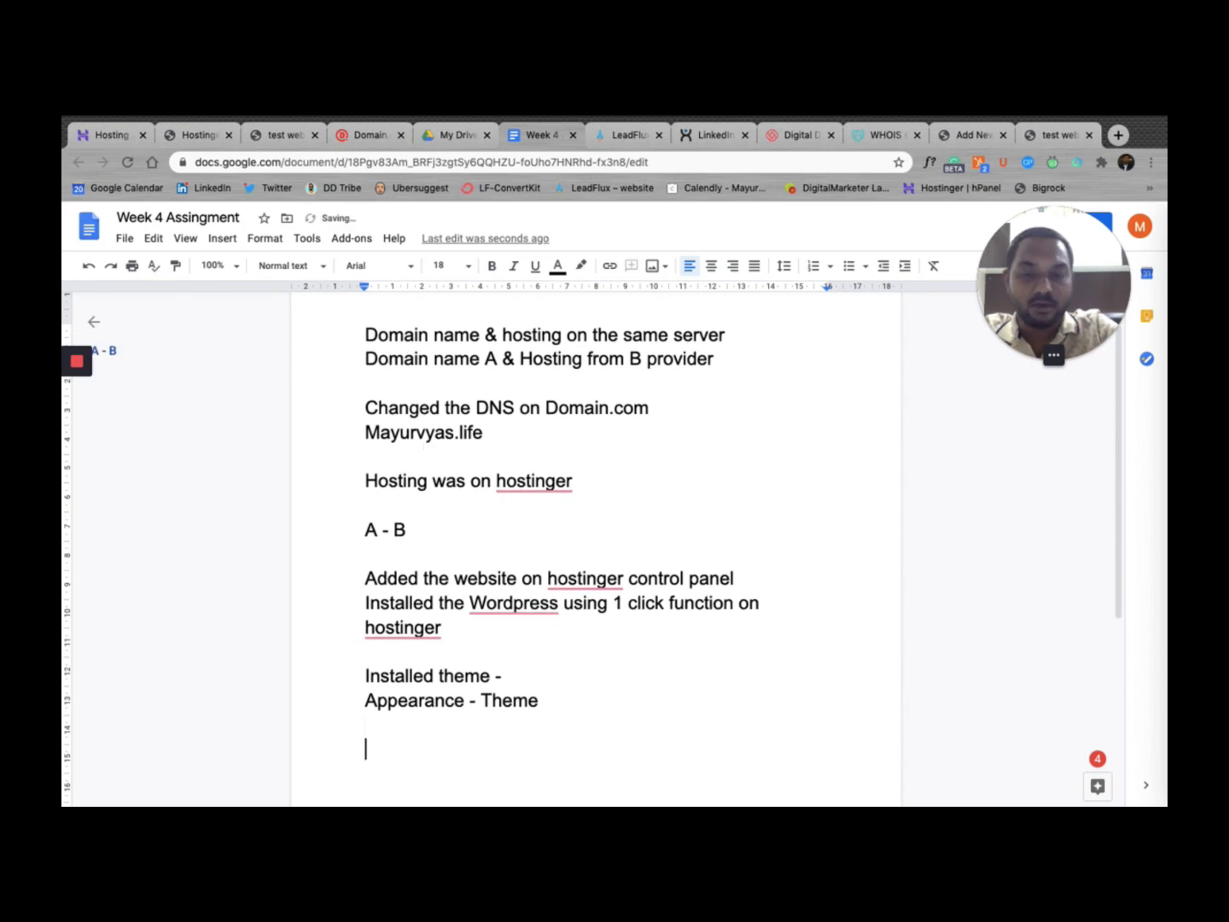
{"action": "type", "text": "Page"}
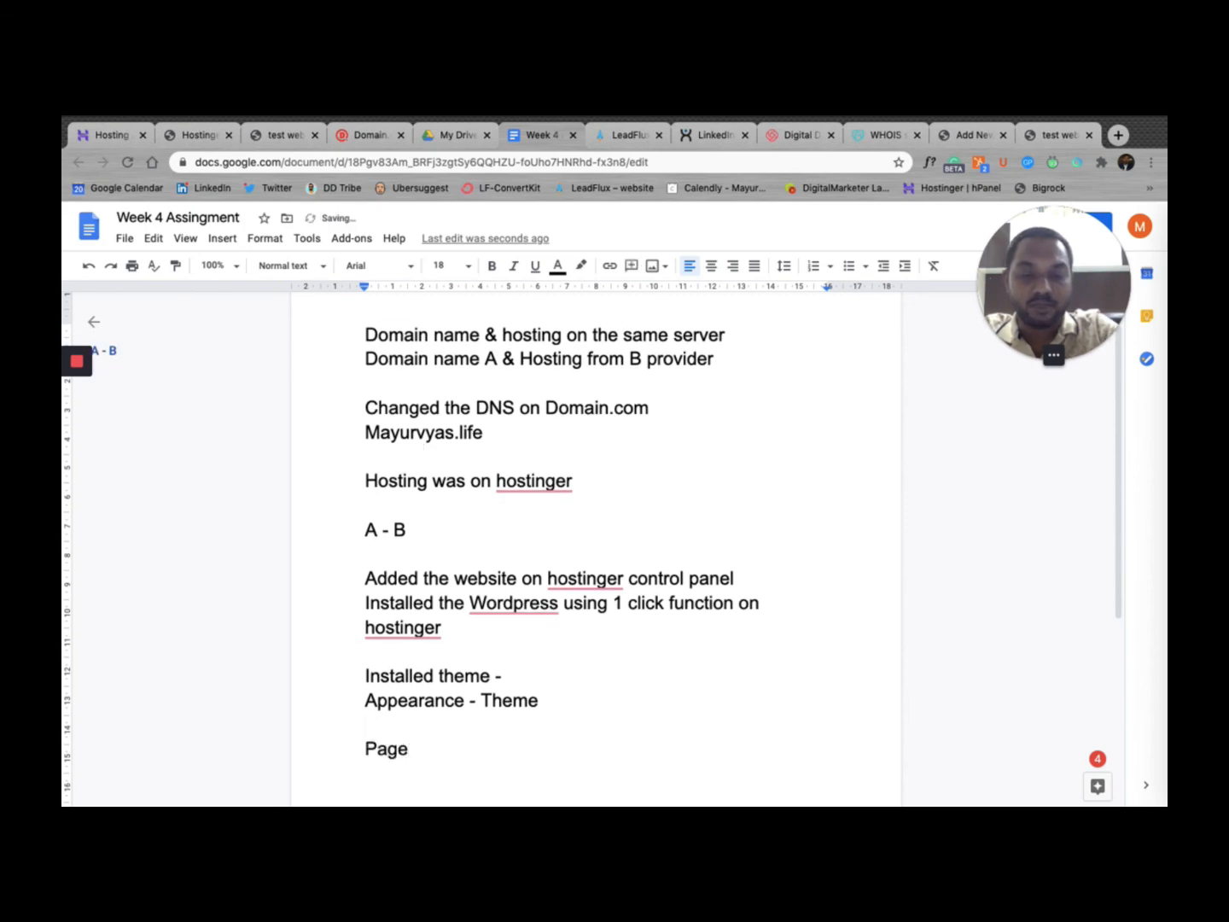
{"action": "type", "text": " /"}
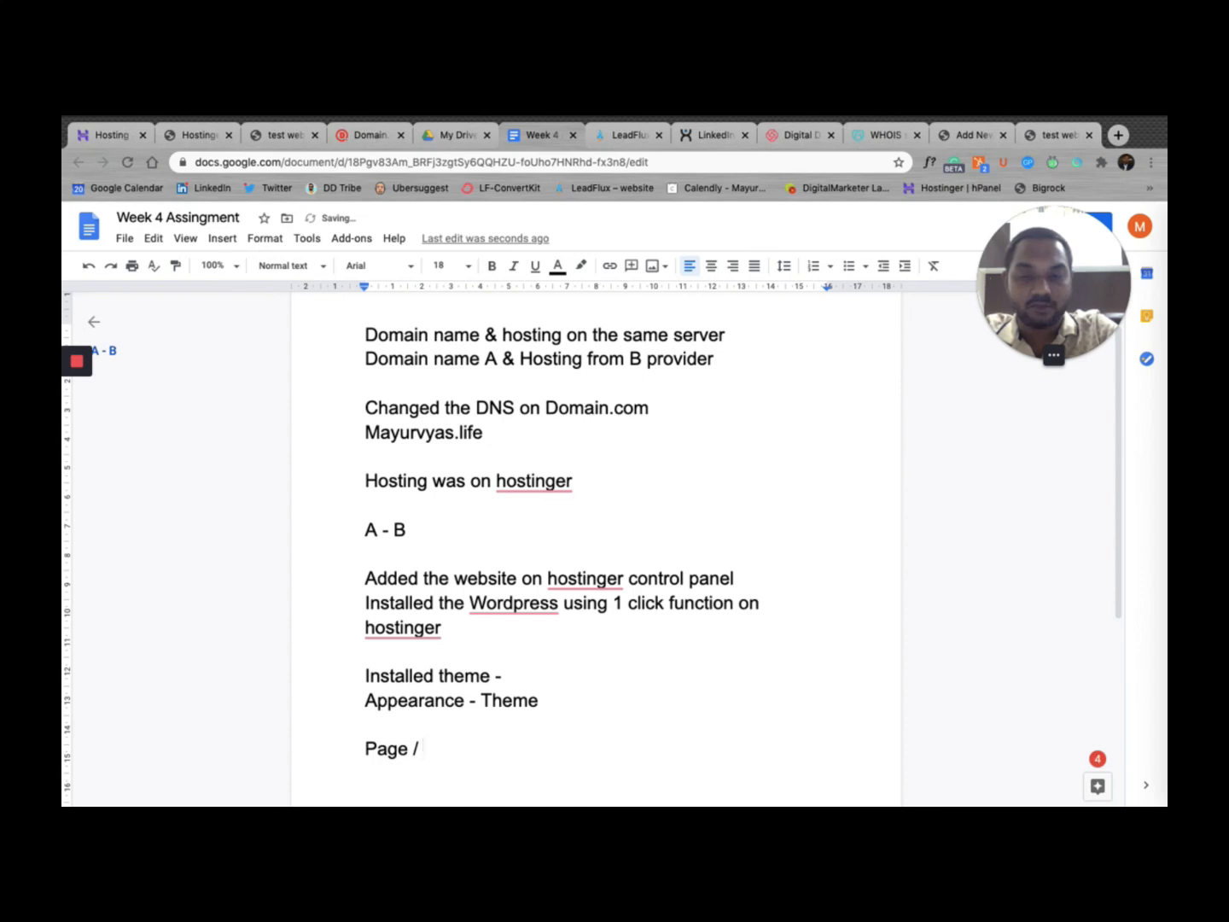
{"action": "type", "text": " Blogs"}
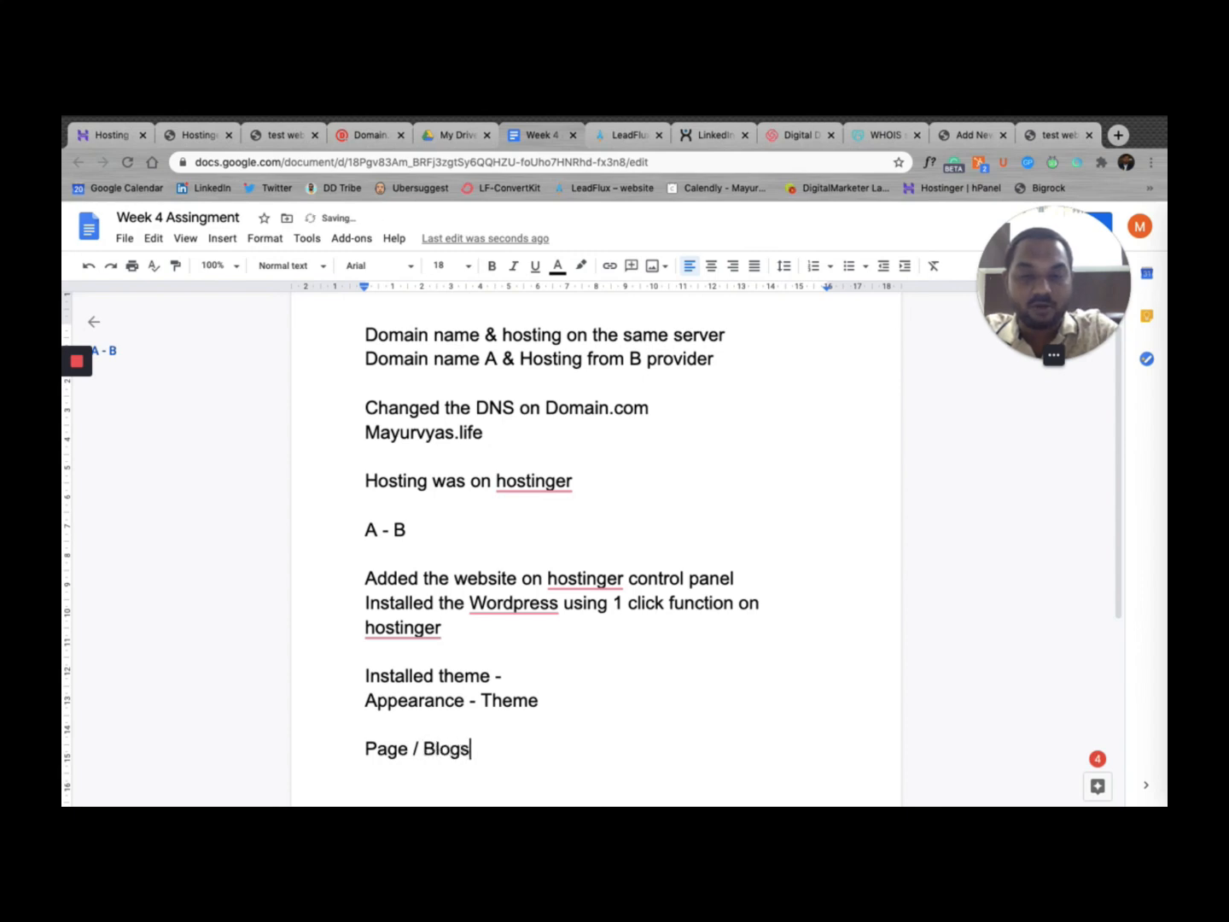
{"action": "key", "text": "Return"}
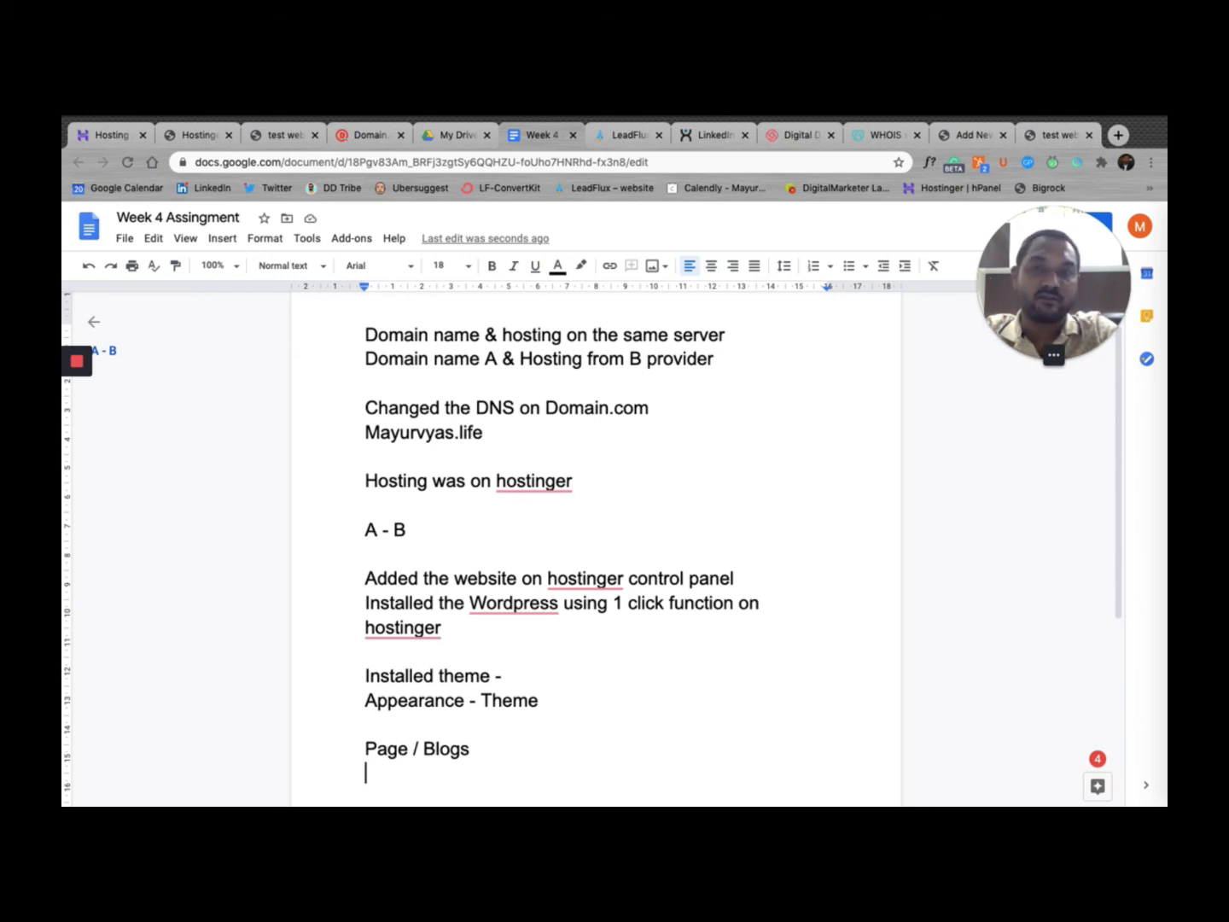
{"action": "key", "text": "Return"}
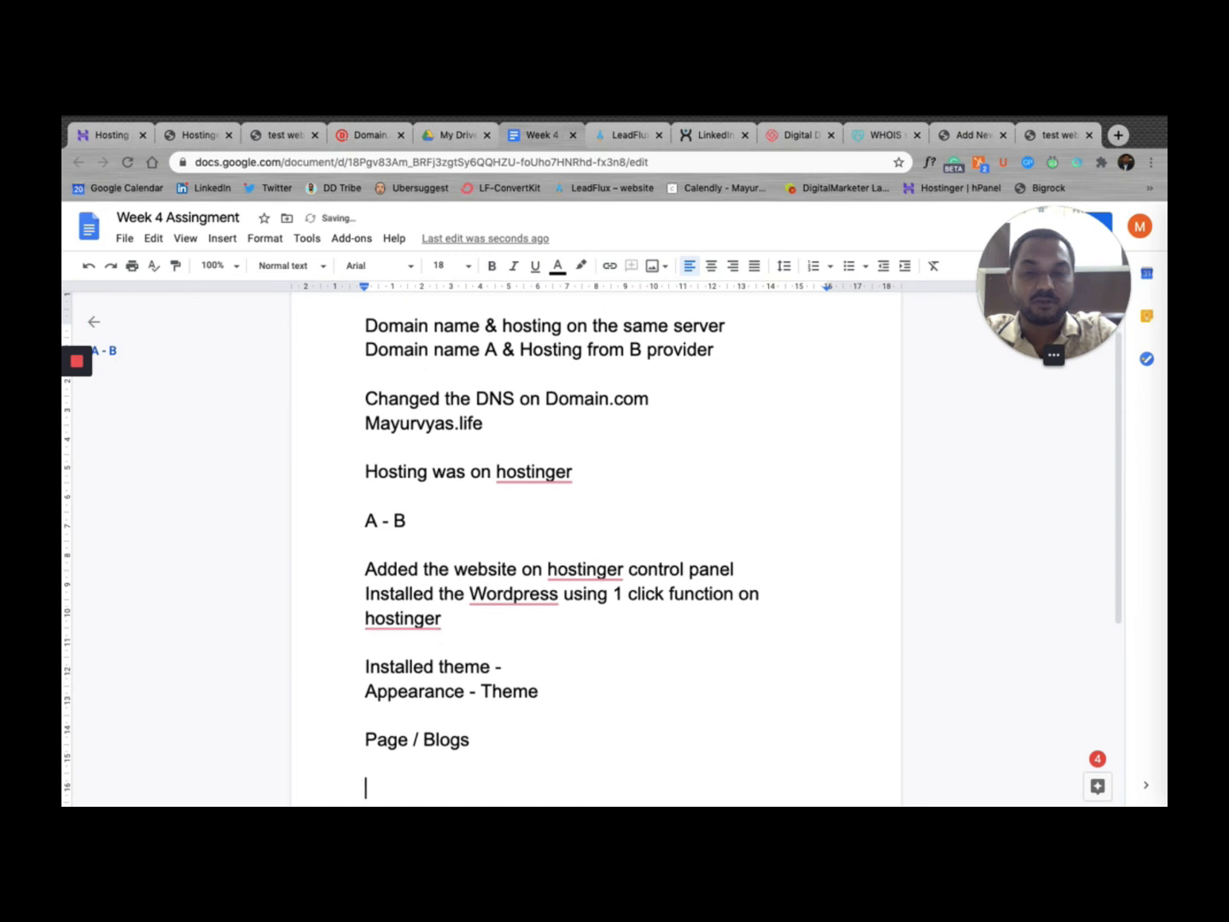